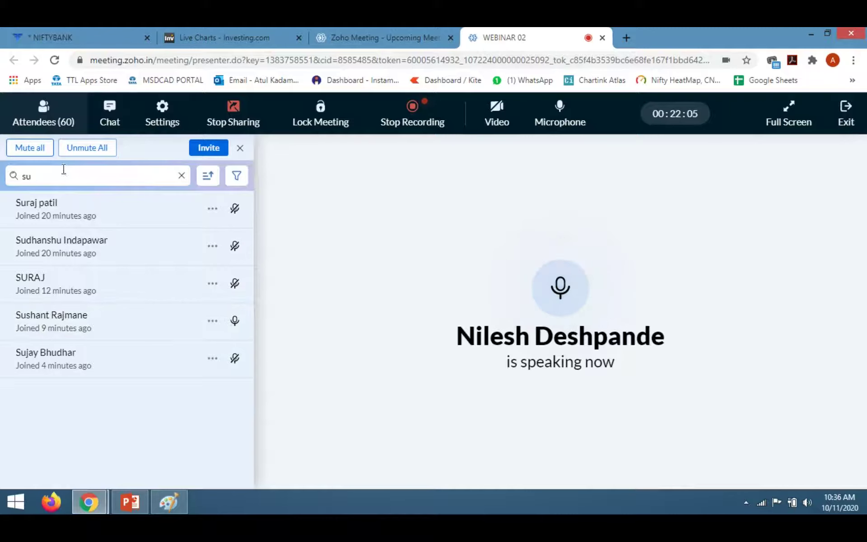
pyautogui.click(44, 113)
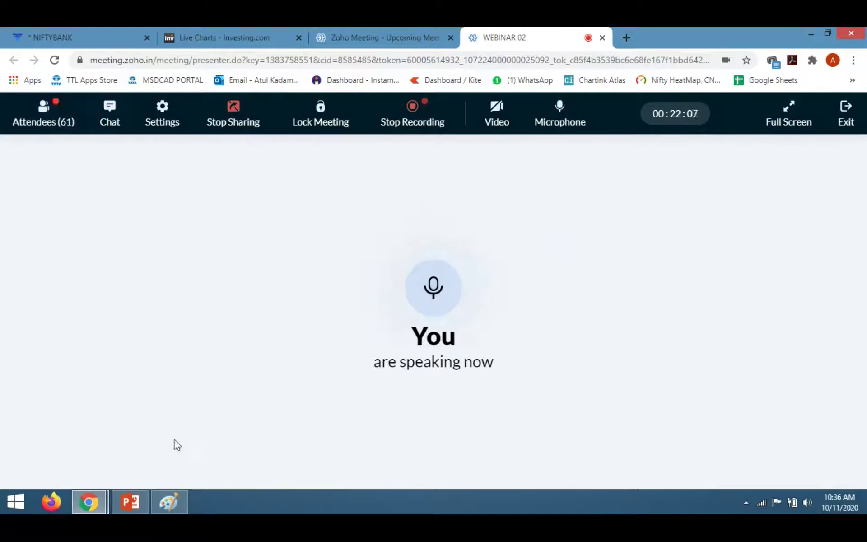
pyautogui.click(45, 112)
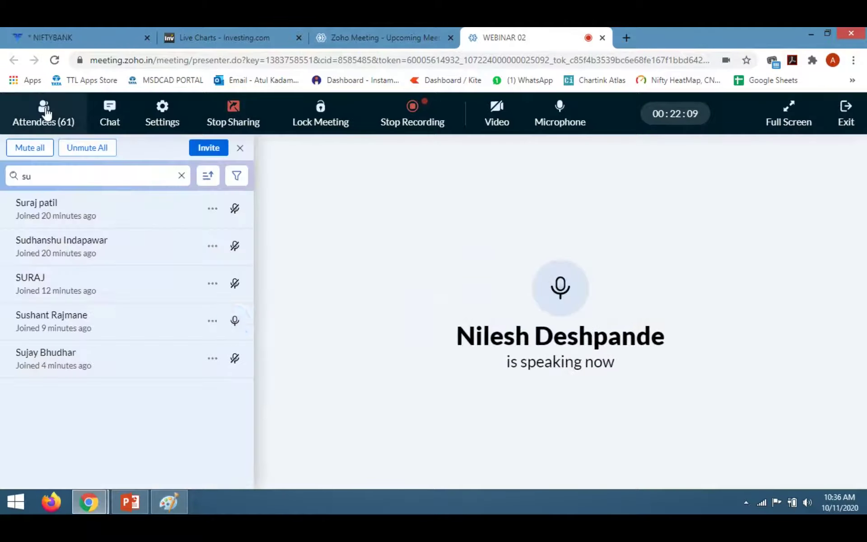
# Step: Switch to the Investing.com live chart, set the NSEBANK chart to the 1-hour interval and reset the chart view
pyautogui.click(390, 32)
pyautogui.click(191, 32)
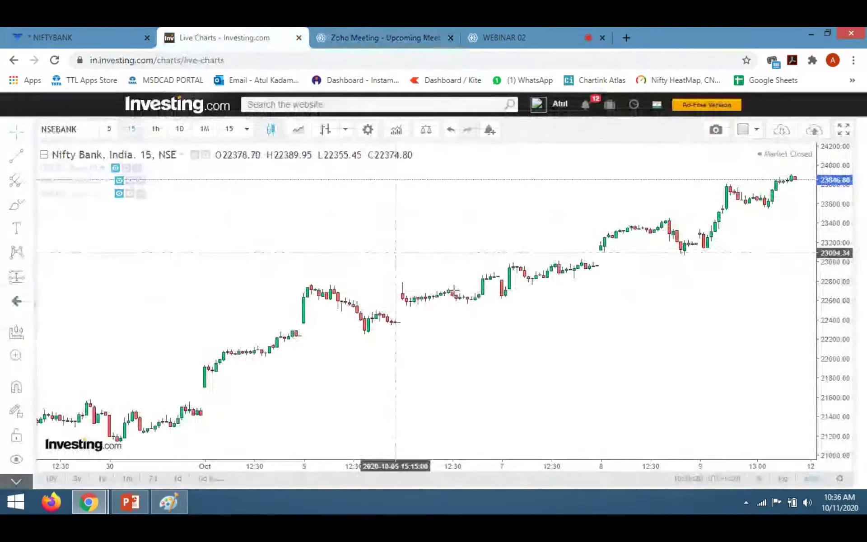
pyautogui.moveTo(721, 333); pyautogui.dragTo(527, 323)
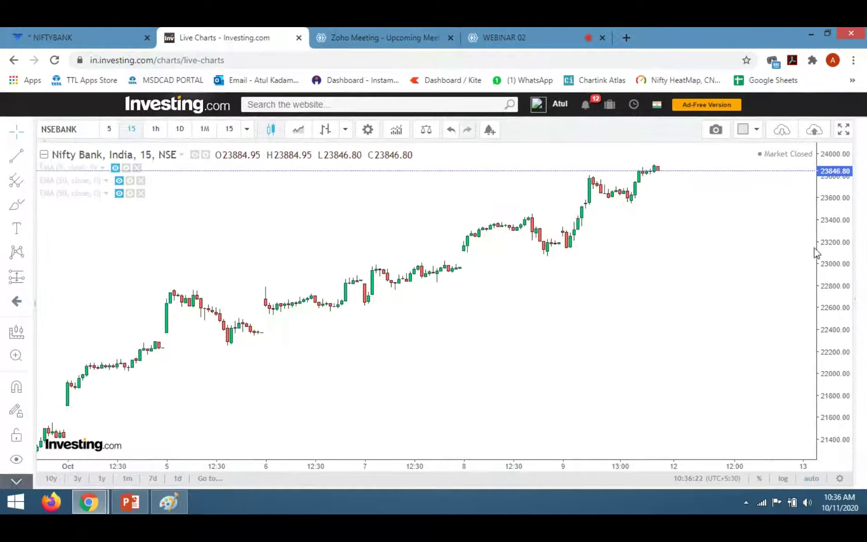
pyautogui.scroll(-2, 617, 312)
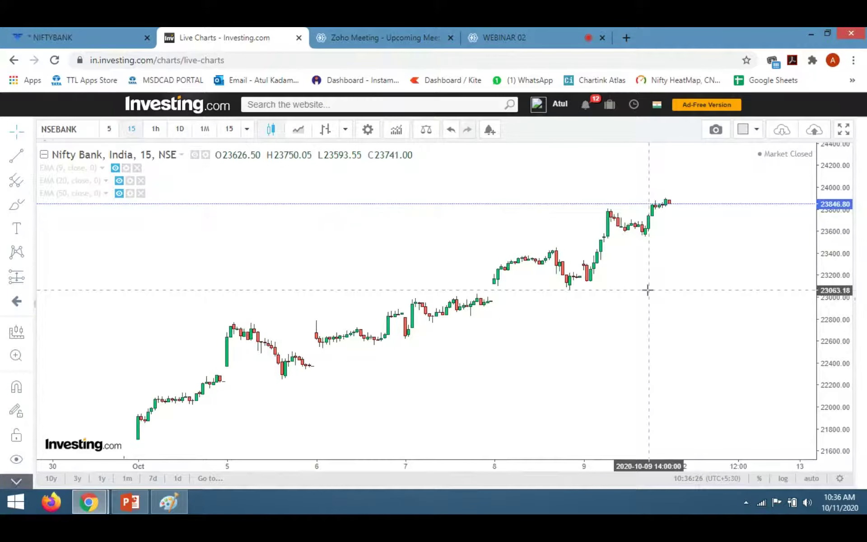
pyautogui.scroll(-1, 646, 289)
pyautogui.click(155, 129)
pyautogui.rightClick(383, 286)
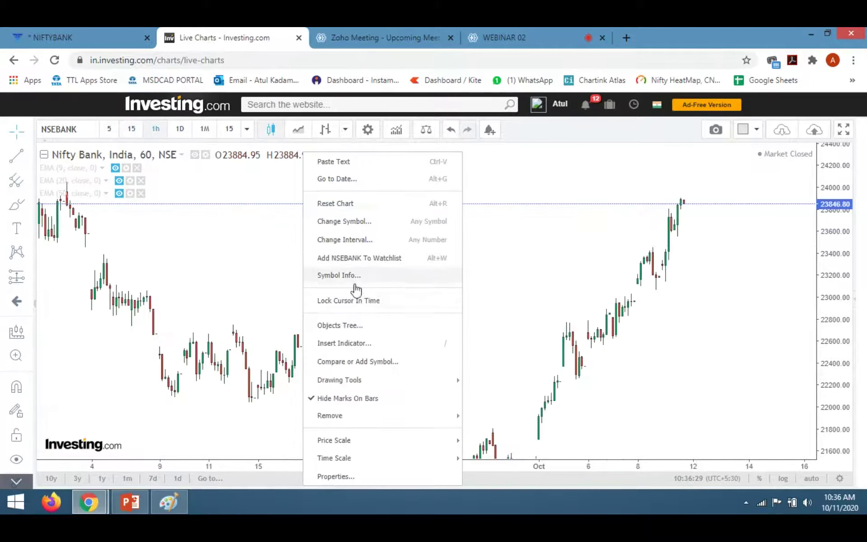
pyautogui.click(343, 204)
pyautogui.scroll(-4, 765, 344)
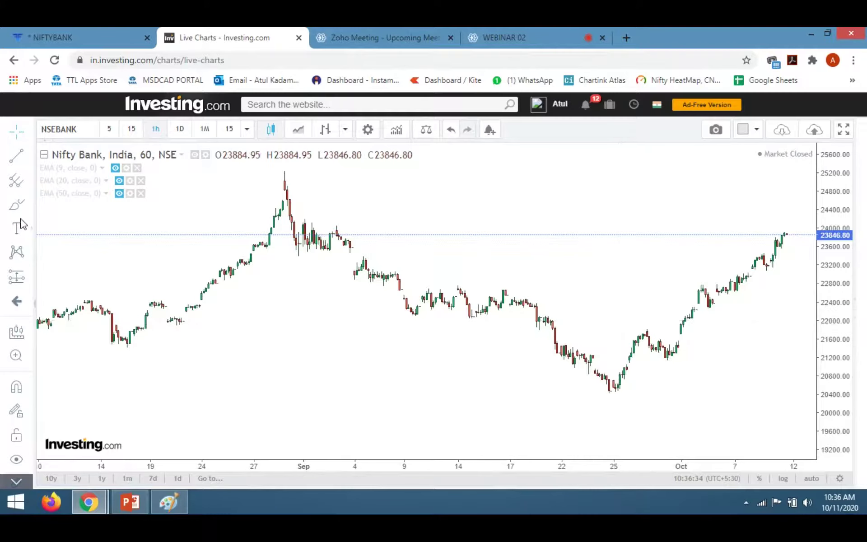
# Step: Place a horizontal line on the NSEBANK chart at about 22765, just above the mid-September highs
pyautogui.click(28, 158)
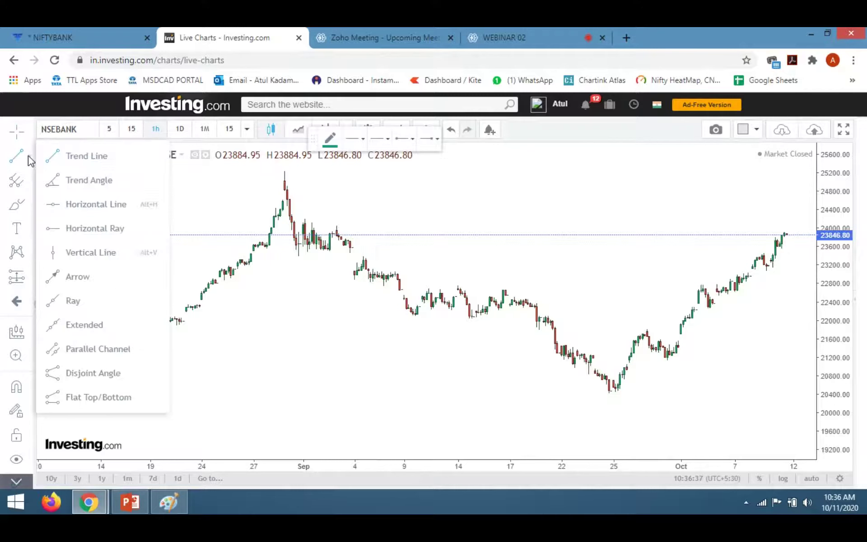
pyautogui.click(100, 213)
pyautogui.click(426, 285)
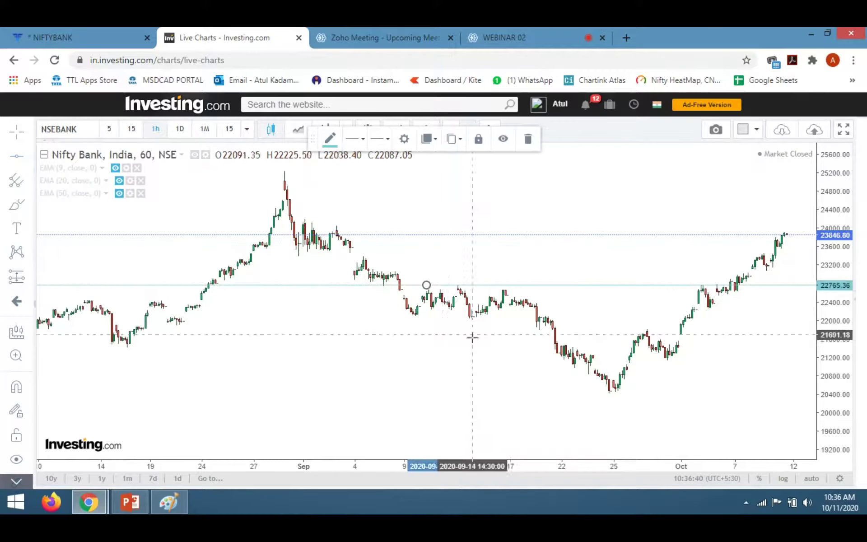
# Step: Change the horizontal line's colour to black and its thickness to the third weight, then deselect it
pyautogui.click(329, 144)
pyautogui.click(327, 159)
pyautogui.click(355, 139)
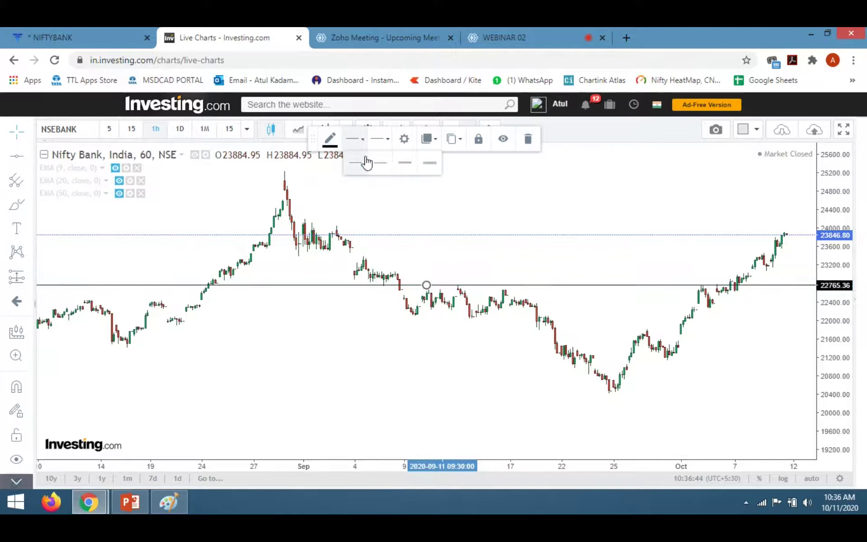
pyautogui.click(404, 164)
pyautogui.click(511, 252)
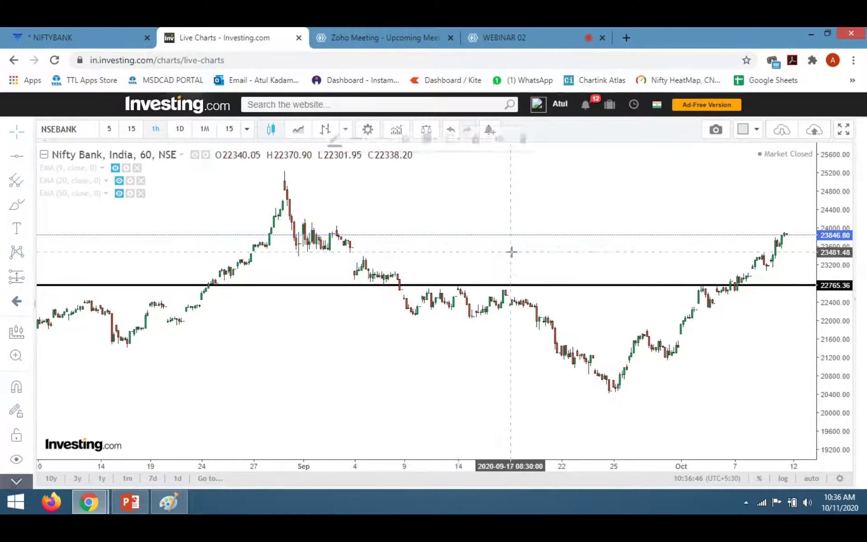
# Step: Circle with the brush the candles near the line in early October, around 14 September, from 4 to 9 September and around 24 August
pyautogui.scroll(2, 529, 368)
pyautogui.moveTo(833, 374); pyautogui.dragTo(654, 331)
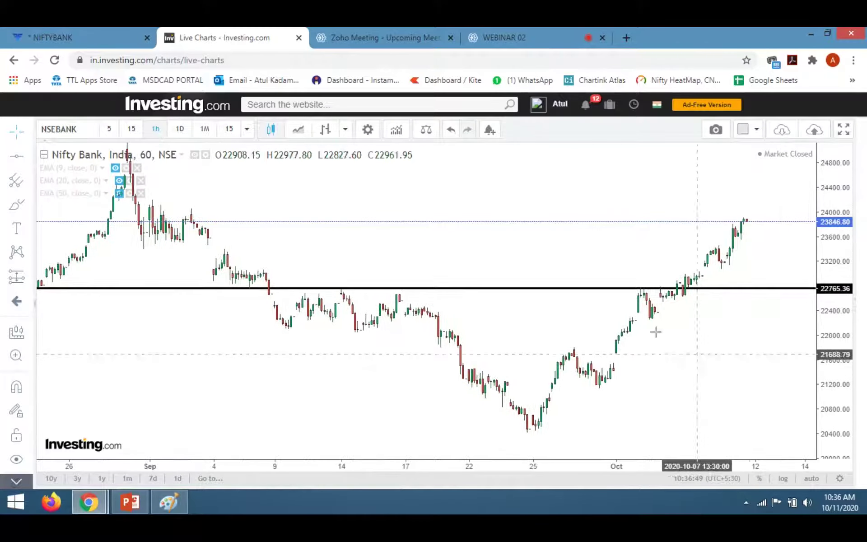
pyautogui.click(33, 159)
pyautogui.click(24, 206)
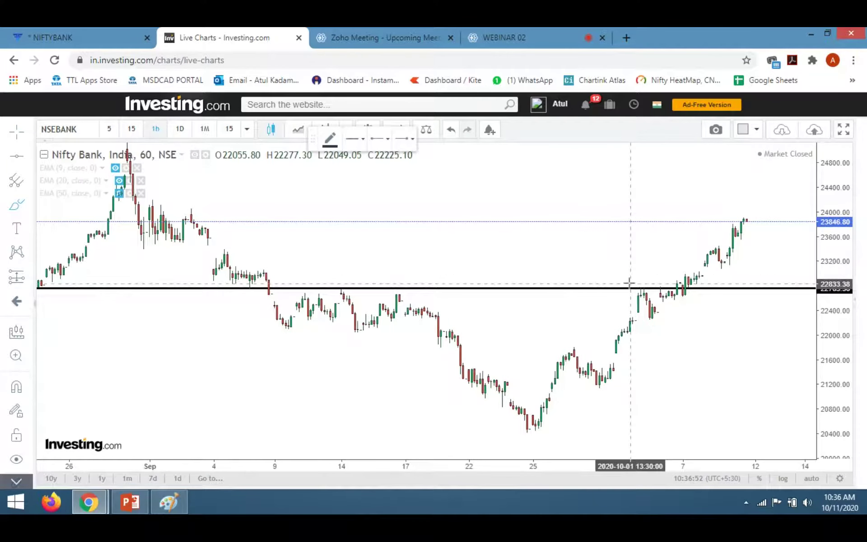
pyautogui.moveTo(653, 297); pyautogui.dragTo(626, 274)
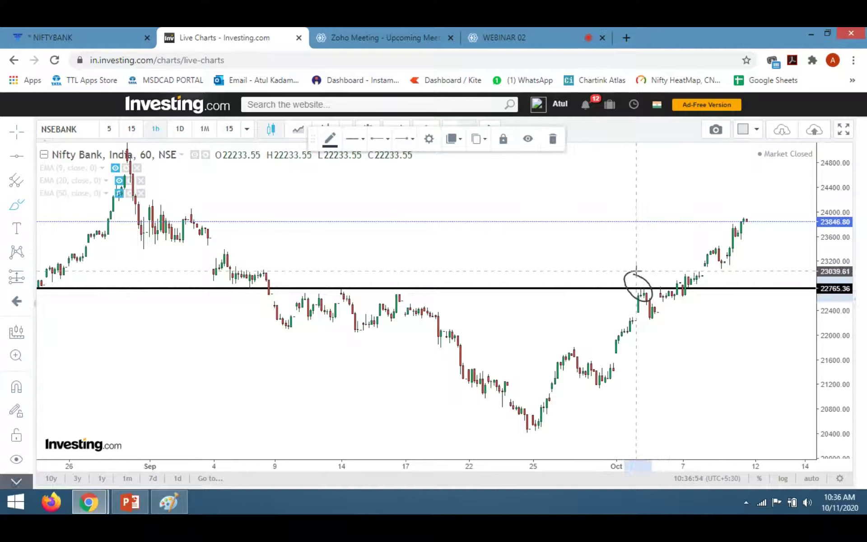
pyautogui.moveTo(328, 281)
pyautogui.mouseDown()
pyautogui.moveTo(357, 286)
pyautogui.moveTo(339, 294)
pyautogui.moveTo(331, 281)
pyautogui.mouseUp()
pyautogui.moveTo(209, 252)
pyautogui.mouseDown()
pyautogui.moveTo(266, 246)
pyautogui.moveTo(275, 276)
pyautogui.mouseUp()
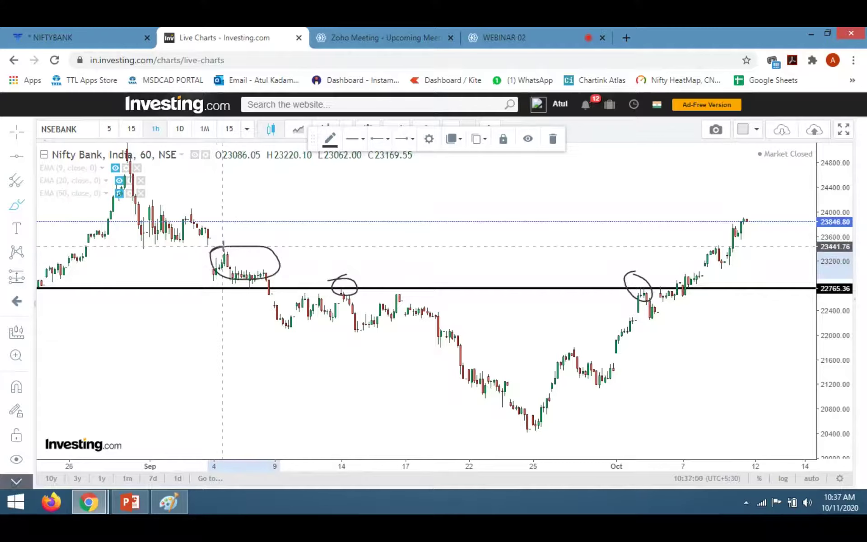
pyautogui.scroll(-3, 216, 270)
pyautogui.moveTo(168, 275)
pyautogui.mouseDown()
pyautogui.moveTo(214, 278)
pyautogui.moveTo(173, 273)
pyautogui.mouseUp()
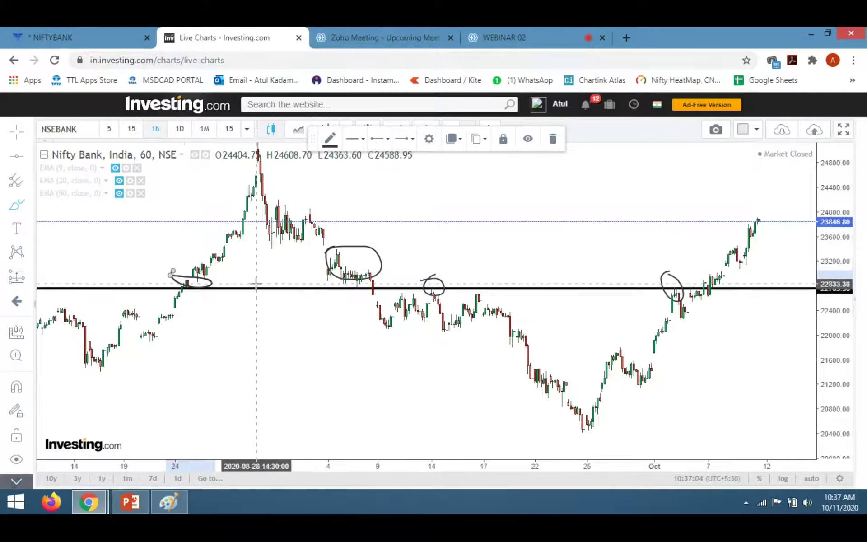
pyautogui.scroll(2, 256, 284)
pyautogui.scroll(1, 255, 284)
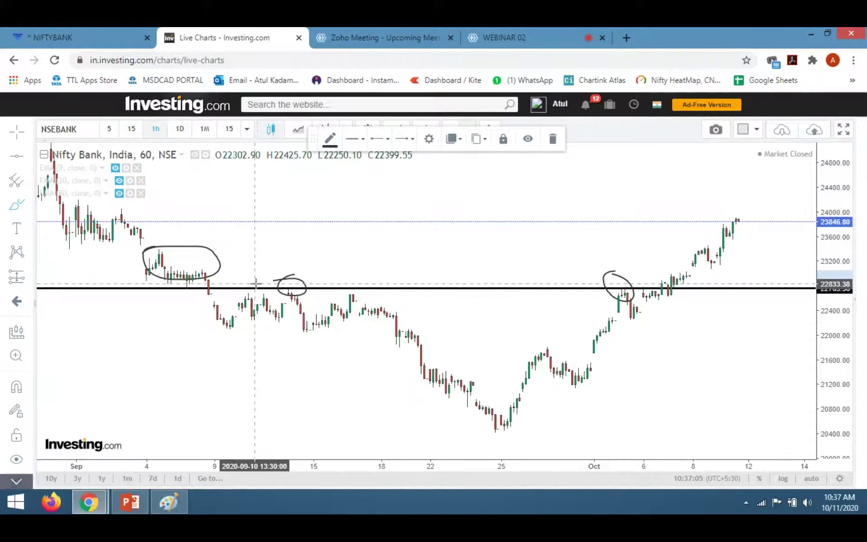
pyautogui.scroll(2, 256, 284)
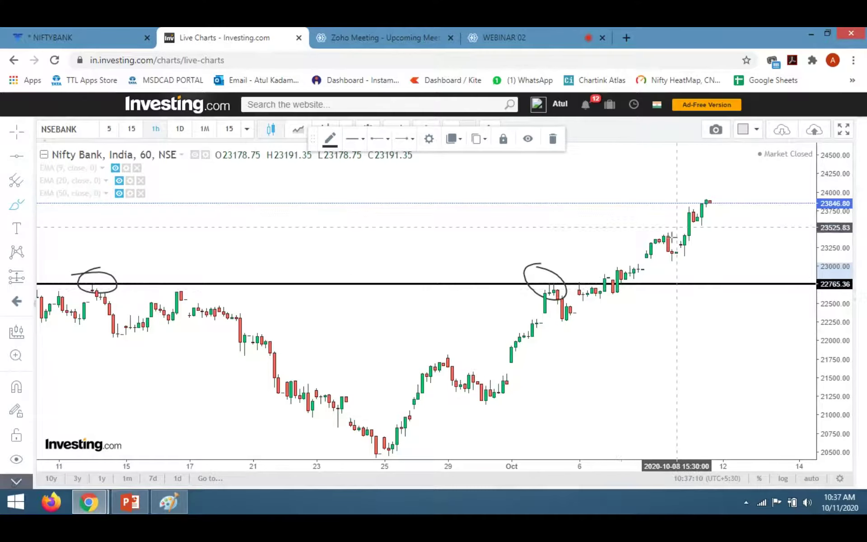
pyautogui.scroll(-3, 423, 286)
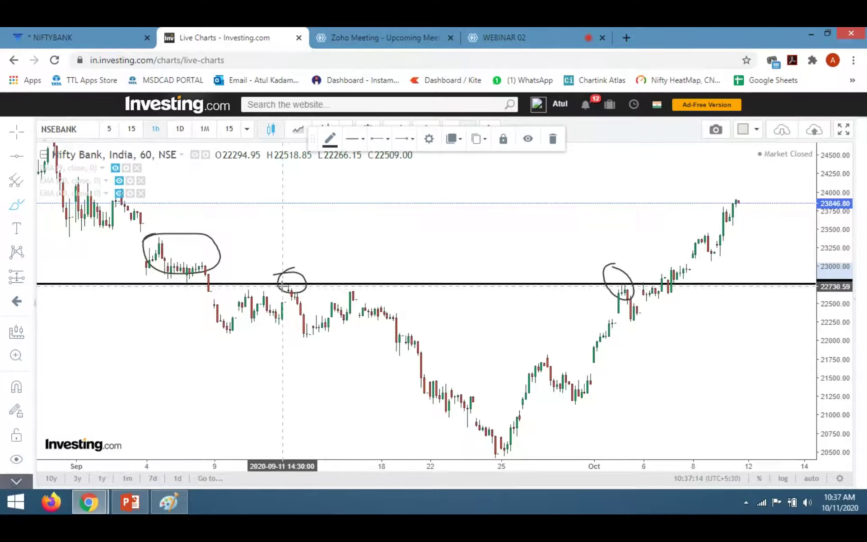
pyautogui.moveTo(277, 274)
pyautogui.mouseDown()
pyautogui.moveTo(308, 291)
pyautogui.moveTo(219, 277)
pyautogui.moveTo(291, 277)
pyautogui.mouseUp()
pyautogui.click(553, 139)
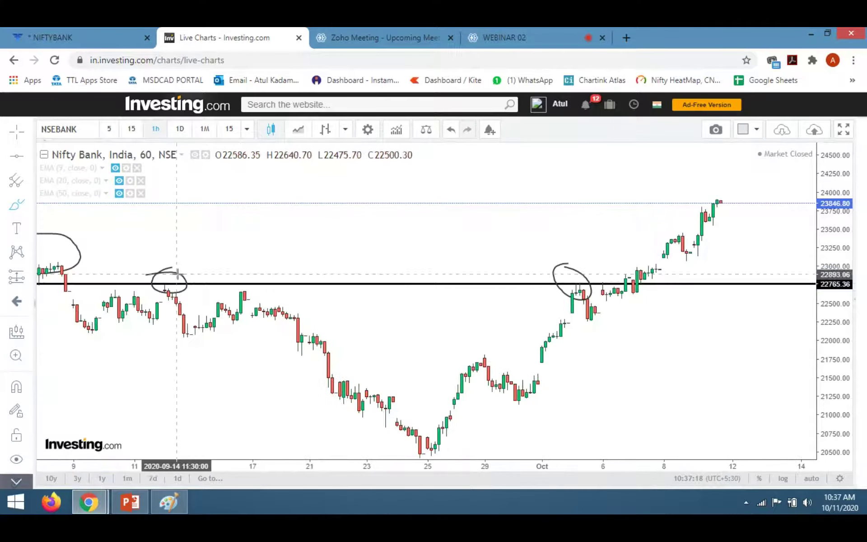
# Step: Replace the mid-September brush circle with a smaller one around the 14 September peak, plus a stroke down the following decline
pyautogui.scroll(3, 290, 281)
pyautogui.scroll(-1, 161, 284)
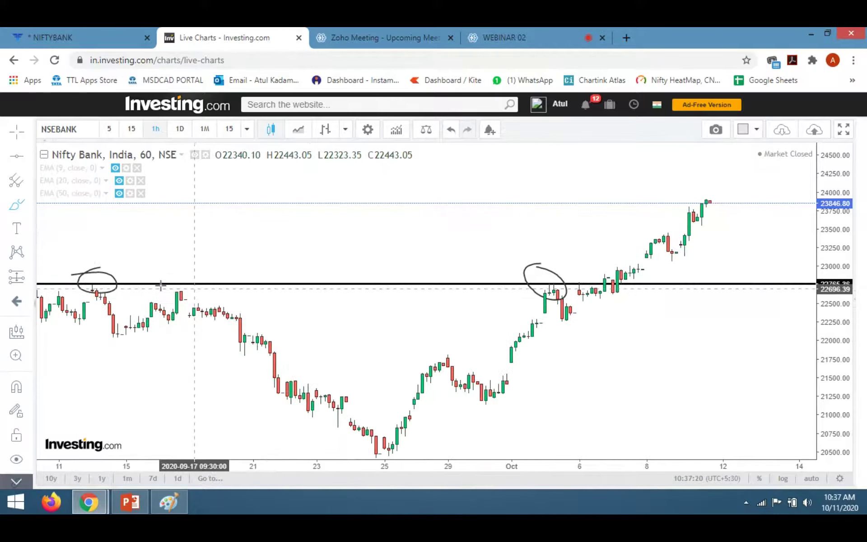
pyautogui.moveTo(840, 393); pyautogui.dragTo(839, 375)
pyautogui.moveTo(230, 314); pyautogui.dragTo(347, 300)
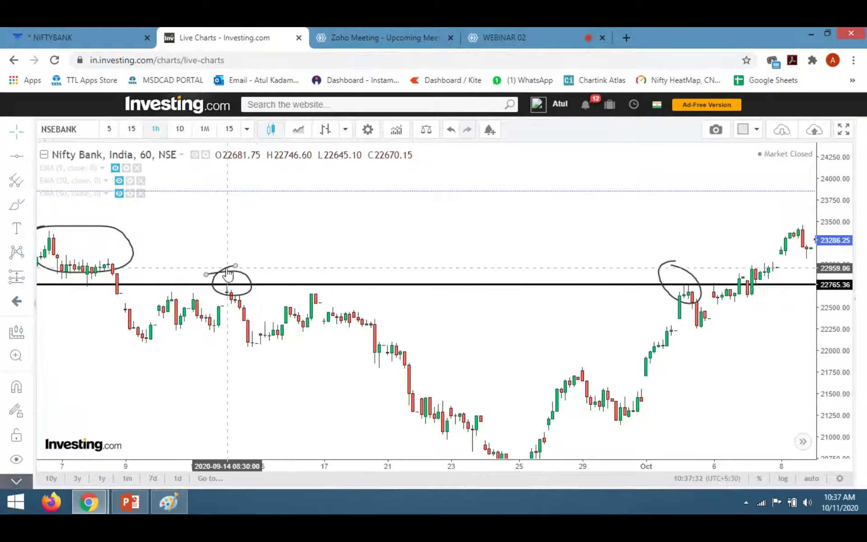
pyautogui.click(228, 275)
pyautogui.click(555, 137)
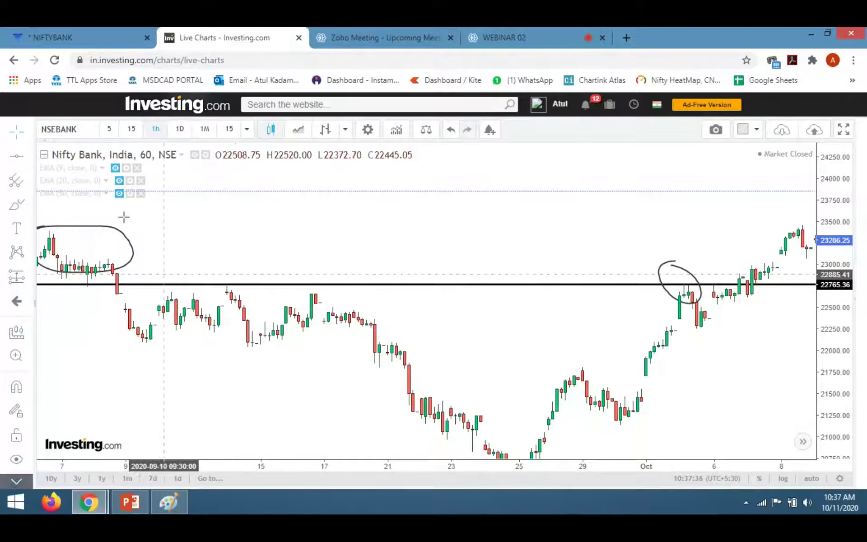
pyautogui.click(17, 204)
pyautogui.moveTo(218, 274)
pyautogui.mouseDown()
pyautogui.moveTo(228, 277)
pyautogui.moveTo(217, 279)
pyautogui.moveTo(261, 357)
pyautogui.mouseUp()
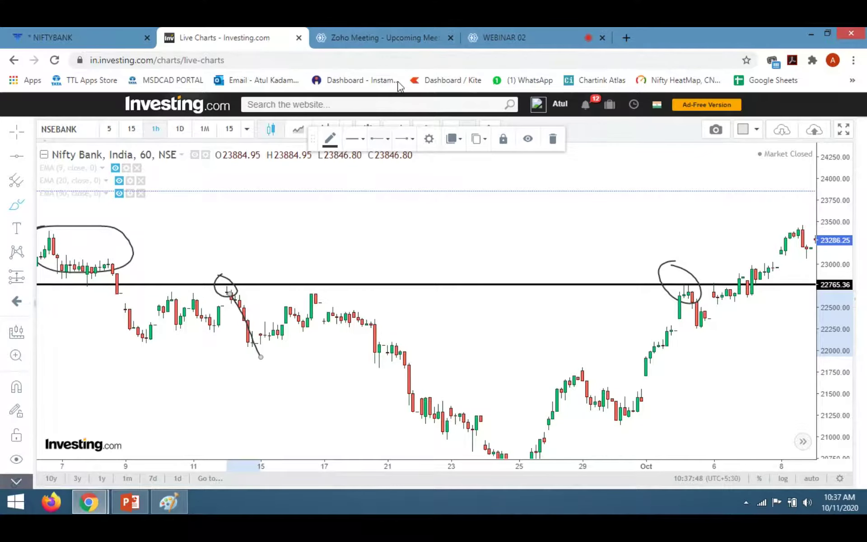
pyautogui.scroll(-3, 297, 230)
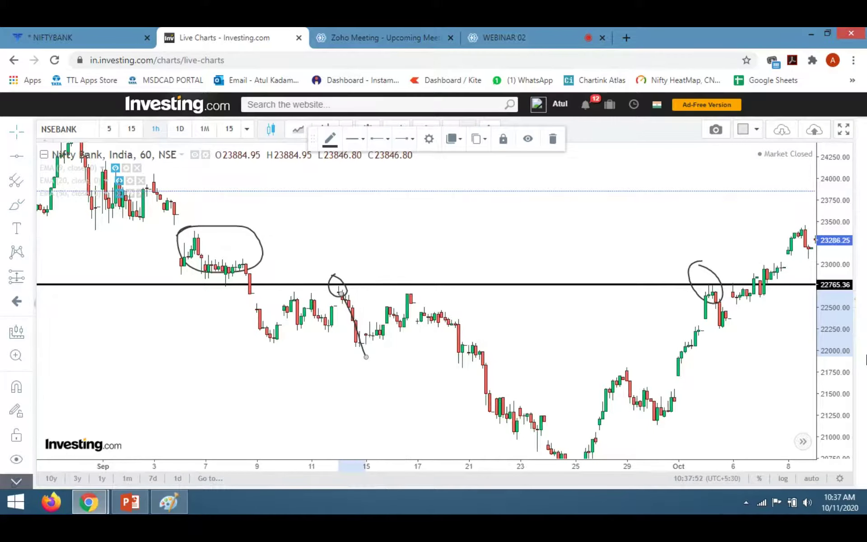
pyautogui.scroll(-2, 770, 329)
pyautogui.moveTo(771, 330)
pyautogui.mouseDown()
pyautogui.moveTo(771, 337)
pyautogui.moveTo(737, 338)
pyautogui.mouseUp()
pyautogui.moveTo(513, 251); pyautogui.dragTo(469, 246)
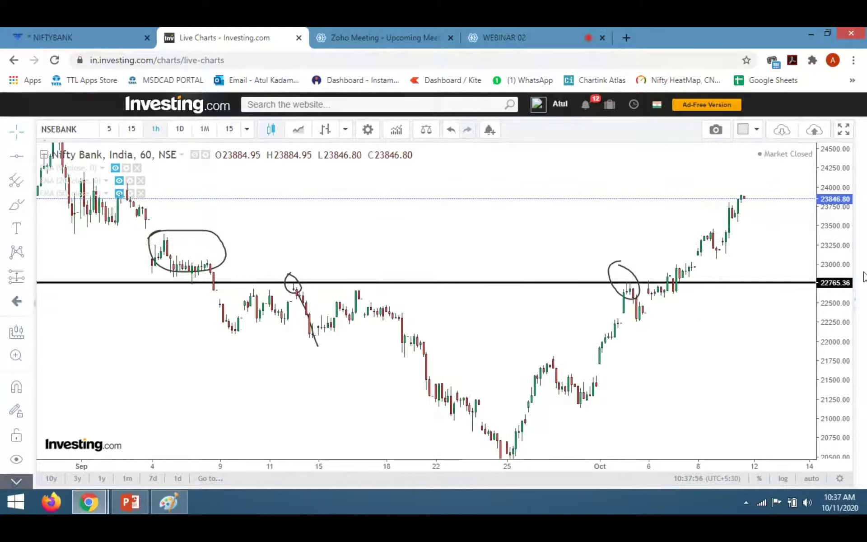
pyautogui.doubleClick(840, 333)
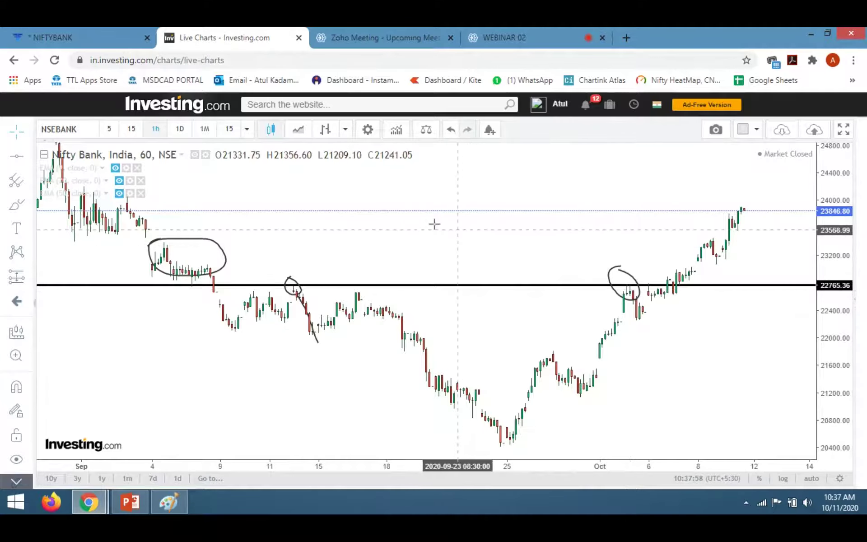
# Step: Duplicate the NSEBANK live chart's browser tab and expand the chart in the copy to full-screen mode
pyautogui.rightClick(249, 40)
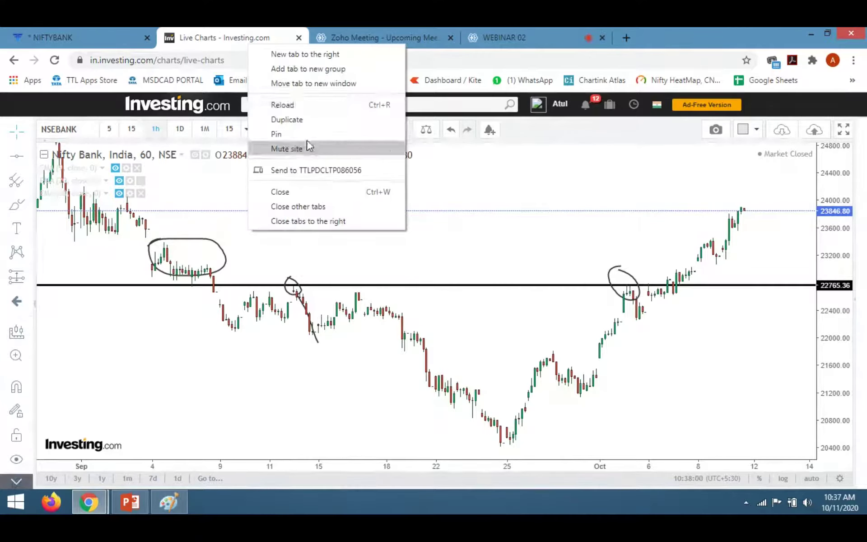
pyautogui.click(303, 120)
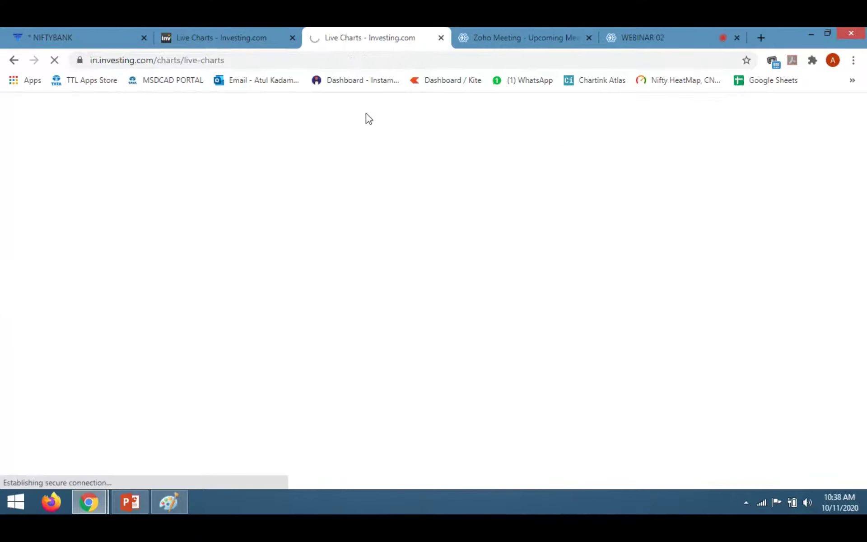
pyautogui.click(237, 34)
pyautogui.click(393, 33)
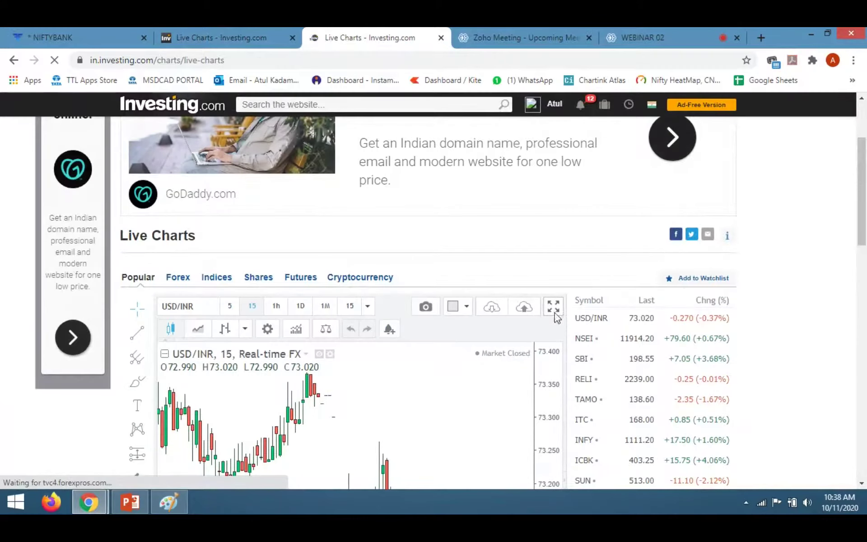
pyautogui.click(555, 309)
# Step: Load the HDBK (HDFC Bank) chart from the watchlist, set it to the 1-hour interval and hide the watchlist
pyautogui.click(729, 386)
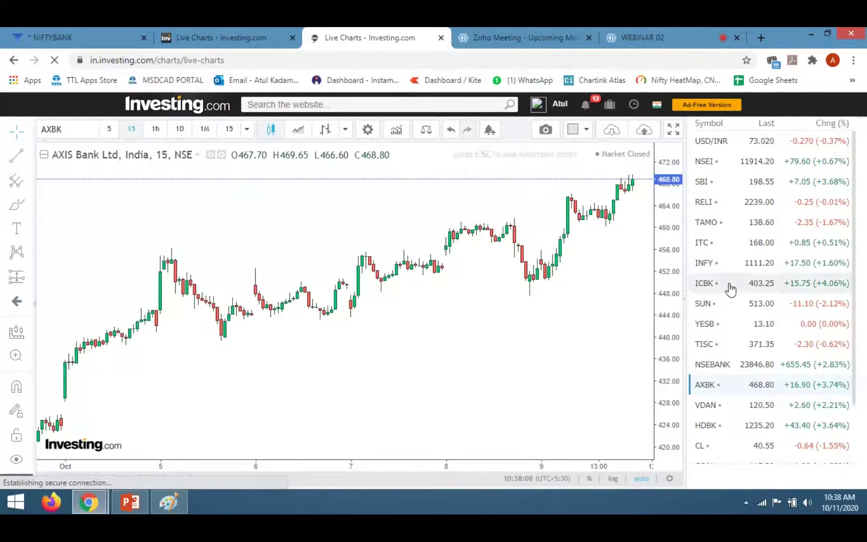
pyautogui.scroll(-2, 731, 284)
pyautogui.scroll(-1, 731, 291)
pyautogui.click(729, 353)
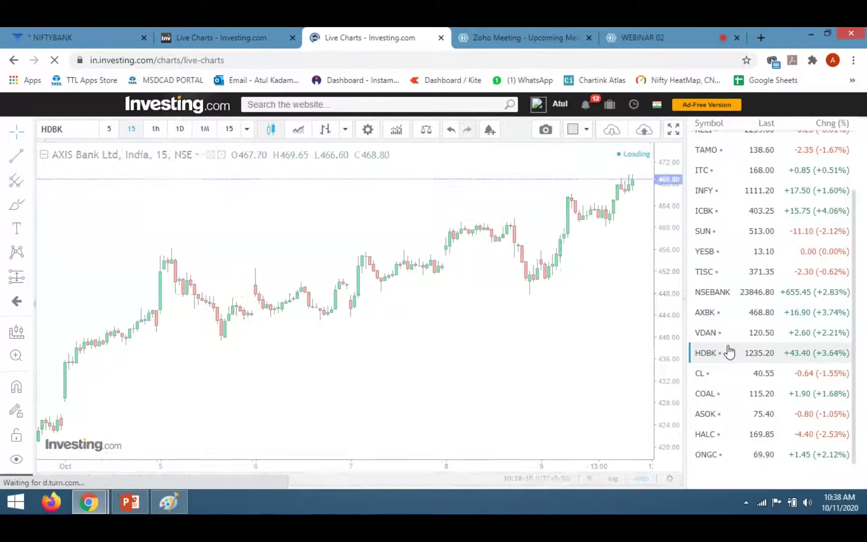
pyautogui.click(155, 129)
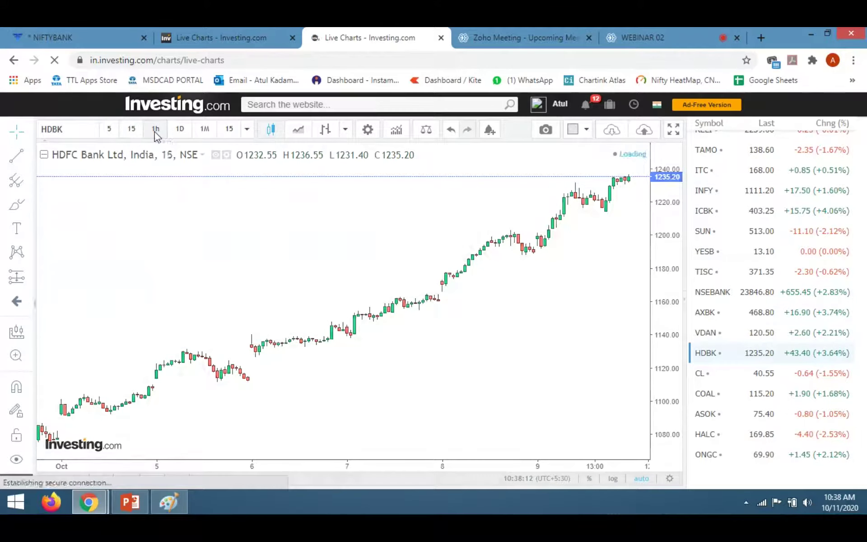
pyautogui.rightClick(301, 153)
pyautogui.click(459, 271)
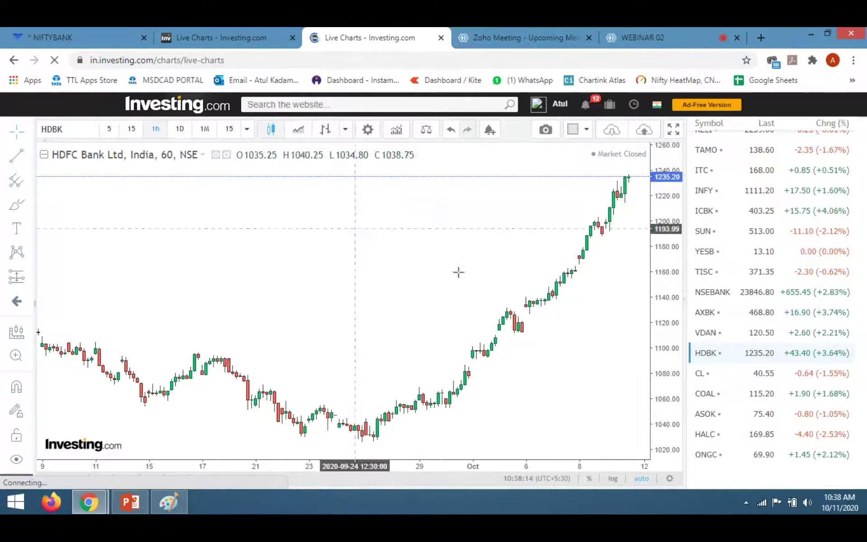
pyautogui.click(685, 302)
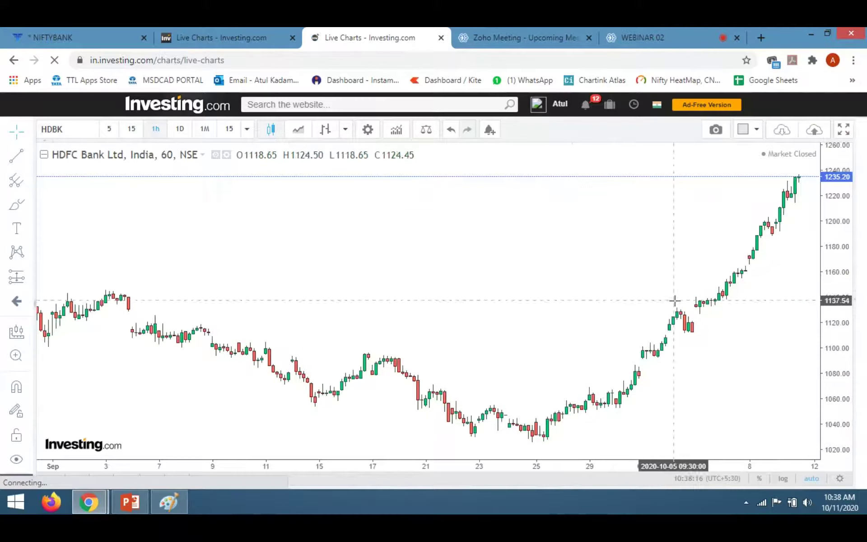
# Step: Draw a horizontal line at about 1148.92 across the late-August peak on the HDFC Bank chart and make it black and thicker
pyautogui.scroll(-5, 792, 325)
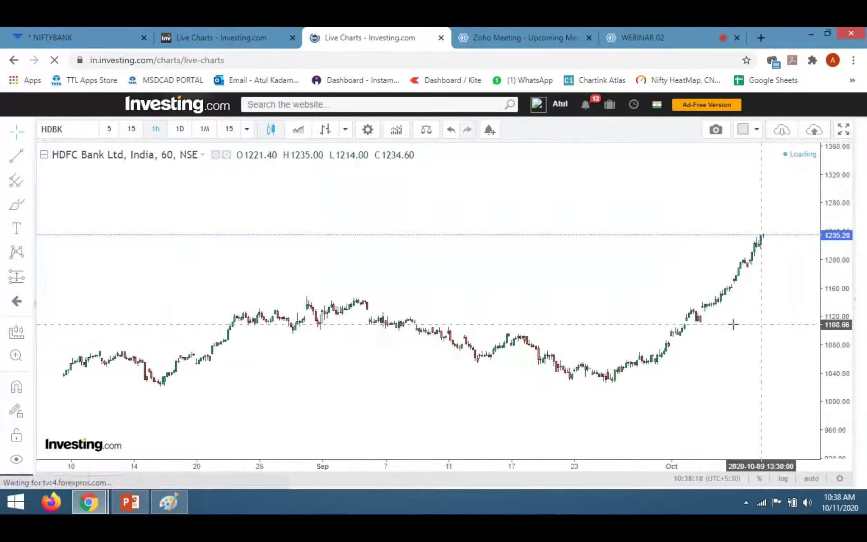
pyautogui.click(27, 159)
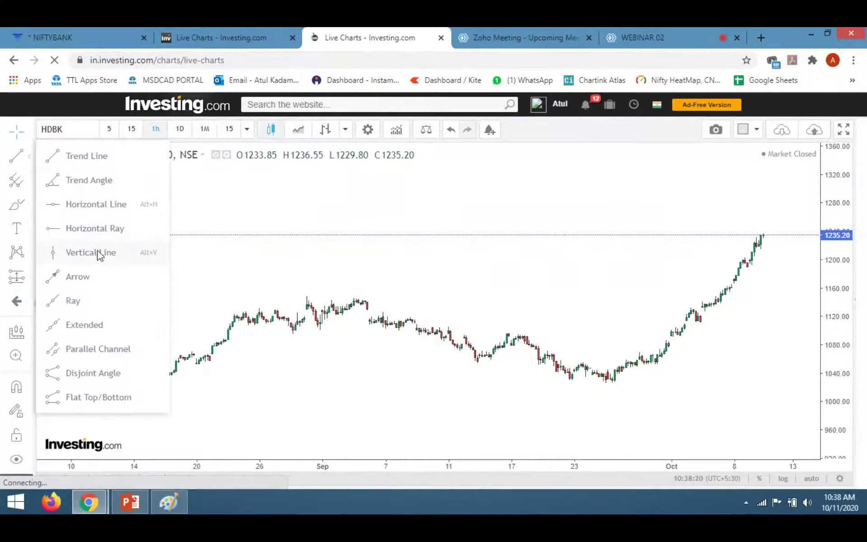
pyautogui.click(99, 214)
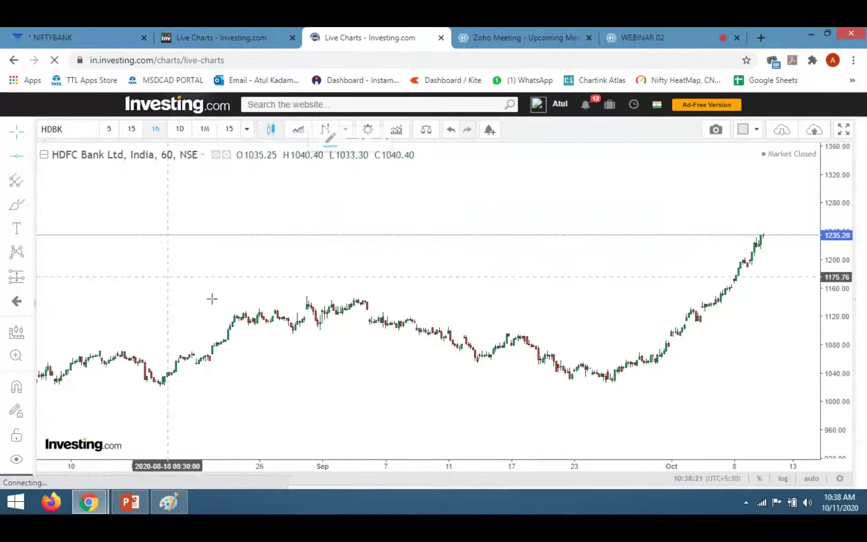
pyautogui.click(272, 296)
pyautogui.click(330, 139)
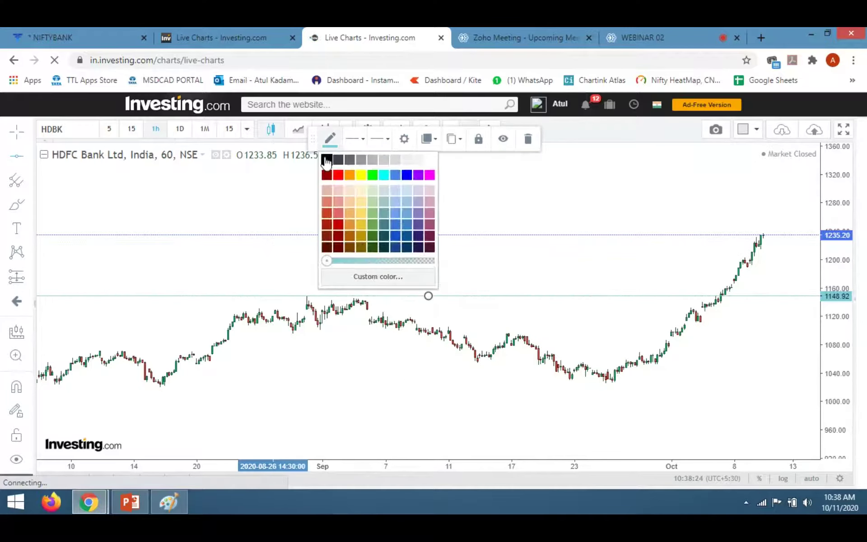
pyautogui.click(327, 160)
pyautogui.click(345, 140)
pyautogui.click(392, 174)
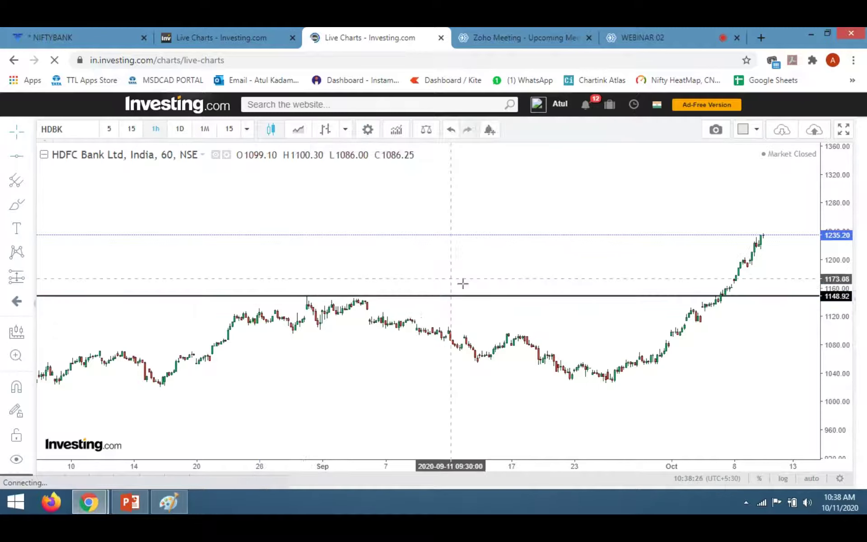
# Step: Circle with the brush the two peaks touching the horizontal line in late August and early September
pyautogui.scroll(-2, 468, 299)
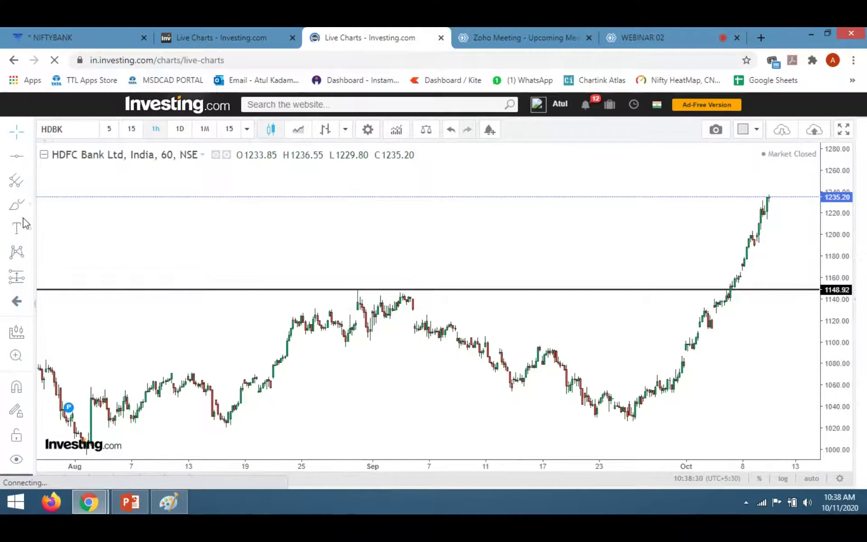
pyautogui.click(371, 286)
pyautogui.moveTo(370, 286); pyautogui.dragTo(351, 272)
pyautogui.moveTo(404, 277); pyautogui.dragTo(406, 282)
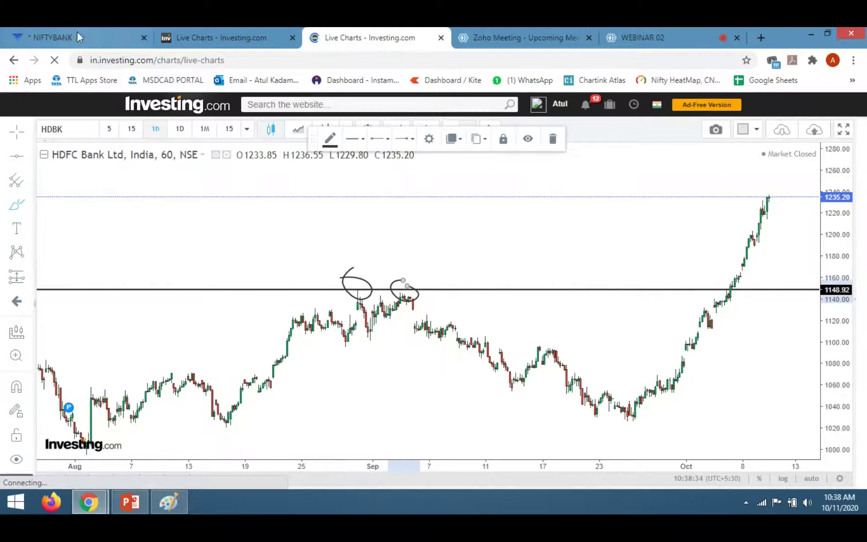
# Step: Switch to the Zoho webinar and check its chat messages and attendee list
pyautogui.click(655, 37)
pyautogui.click(122, 121)
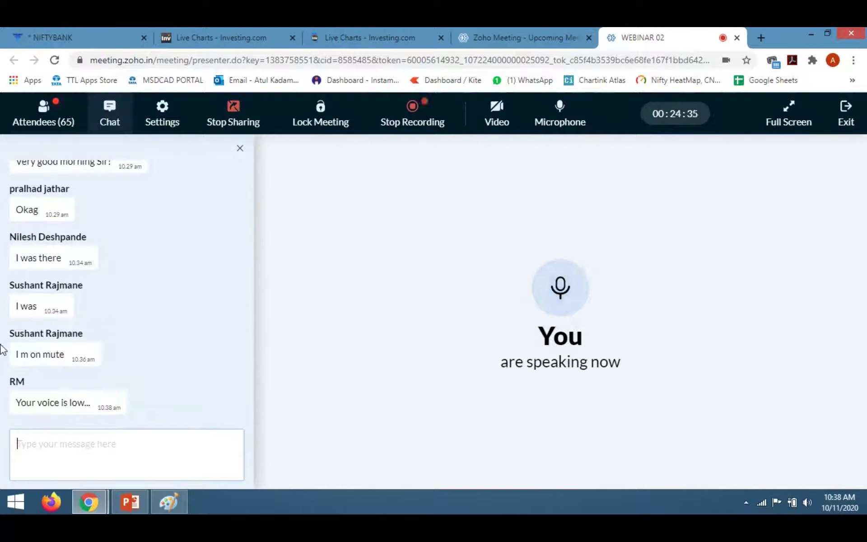
pyautogui.click(36, 113)
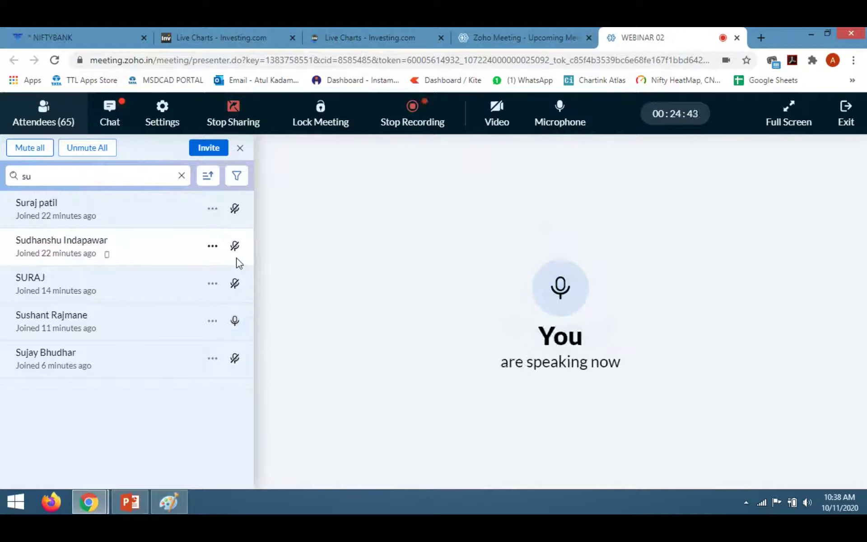
pyautogui.click(121, 110)
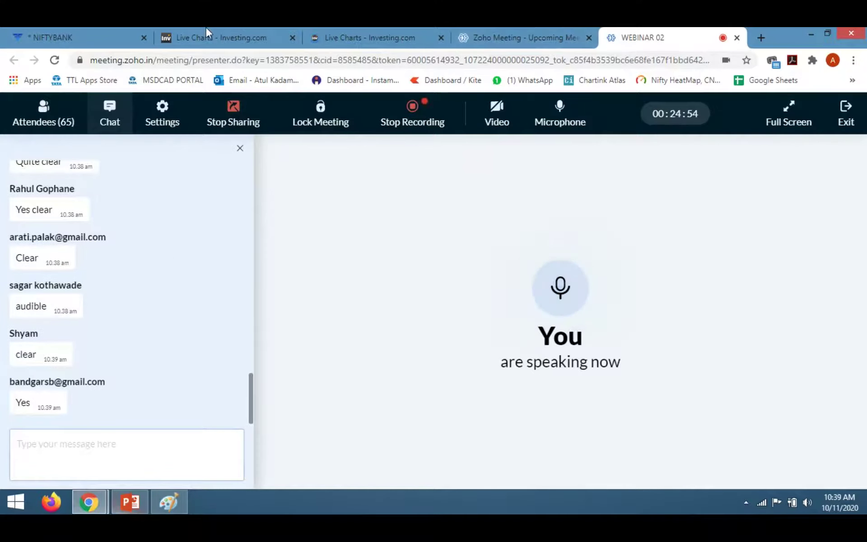
# Step: Return to the HDFC Bank chart and delete both brush circles around the late-August and early-September peaks
pyautogui.click(361, 37)
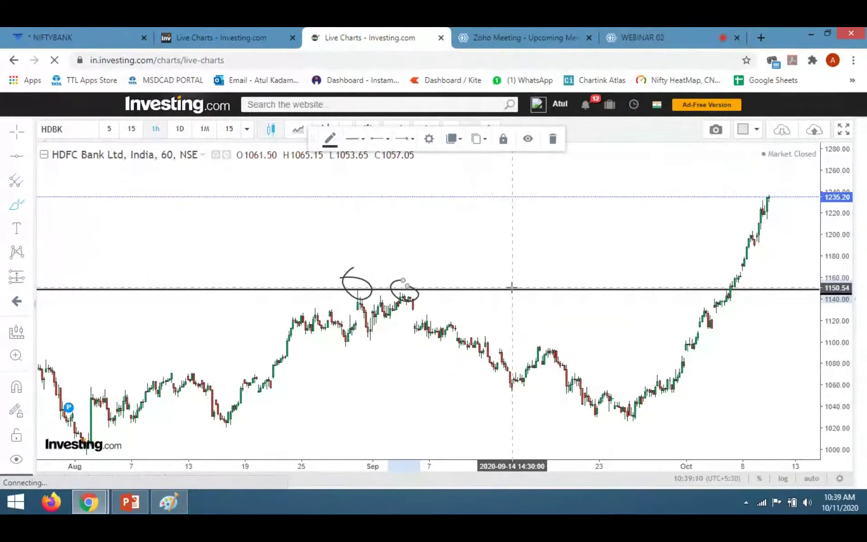
pyautogui.scroll(-3, 512, 288)
pyautogui.scroll(2, 511, 288)
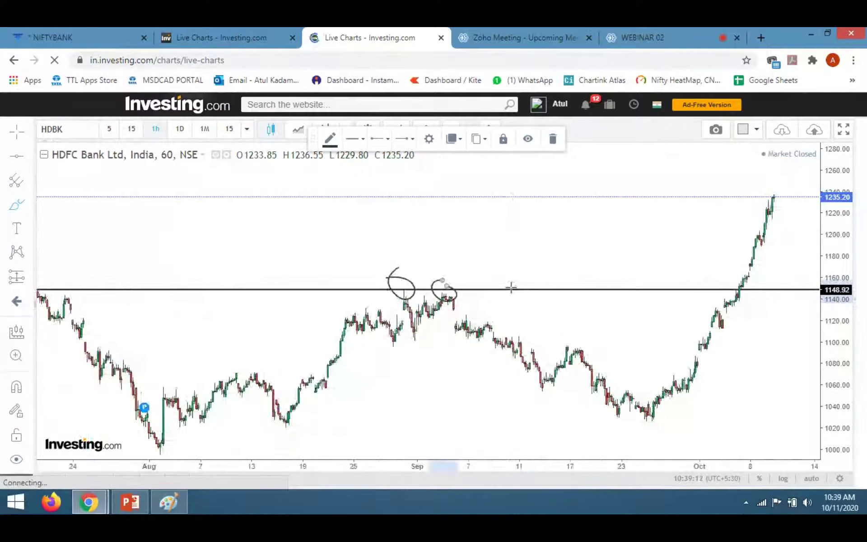
pyautogui.click(552, 139)
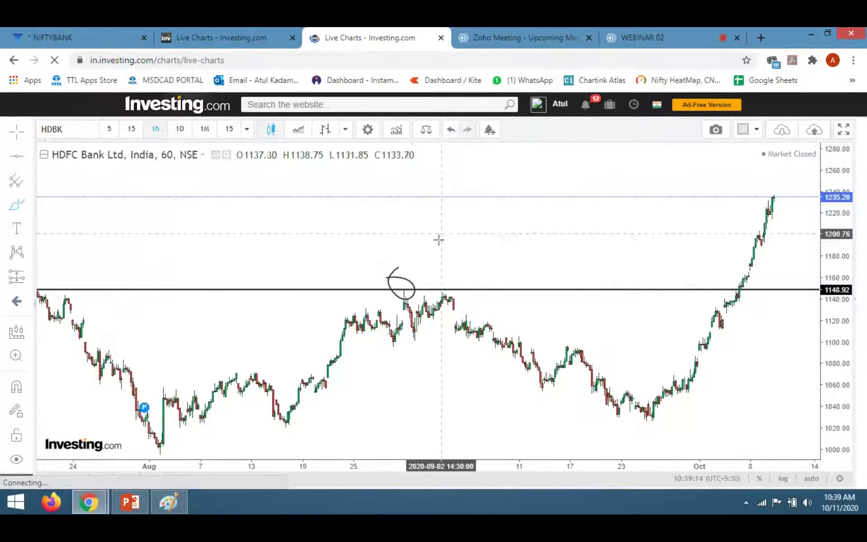
pyautogui.click(400, 286)
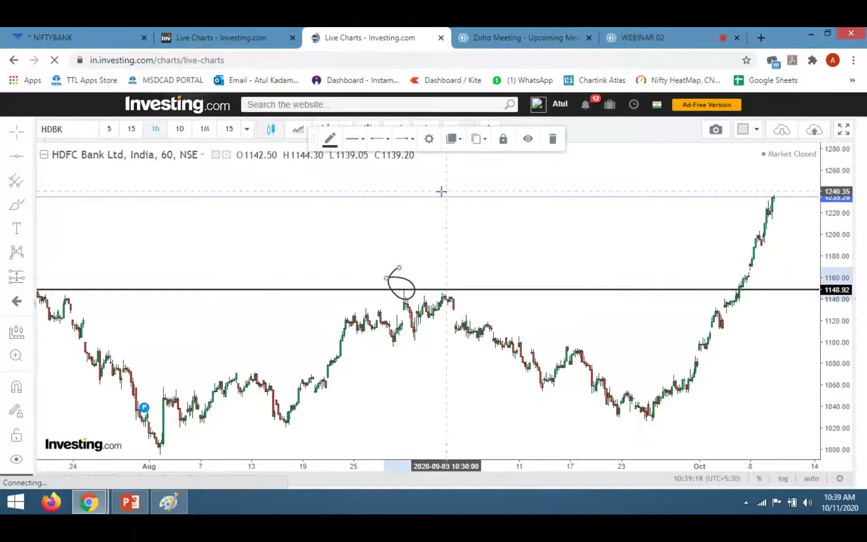
pyautogui.click(552, 139)
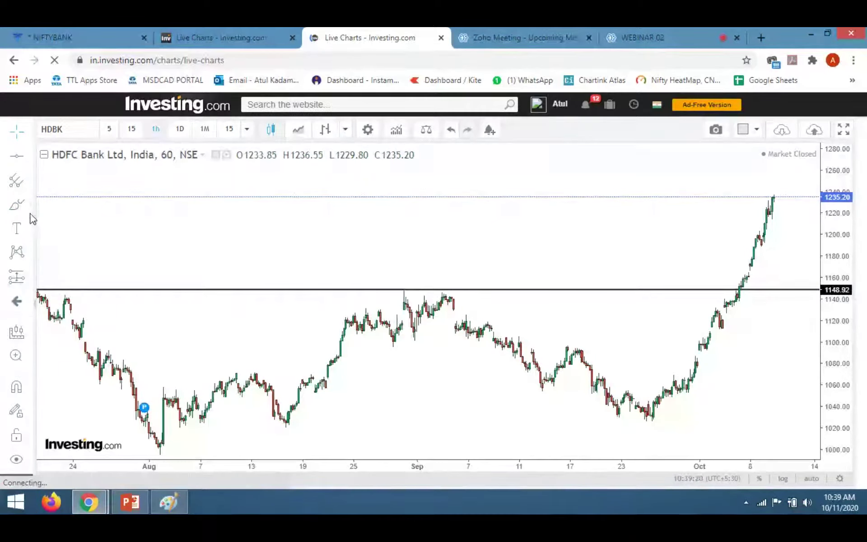
# Step: Circle with the brush the late-August and early-September peaks and the early-October breakout, deleting the extra arrow drawn along the rally
pyautogui.moveTo(391, 286)
pyautogui.mouseDown()
pyautogui.moveTo(403, 281)
pyautogui.moveTo(394, 274)
pyautogui.mouseUp()
pyautogui.moveTo(445, 283); pyautogui.dragTo(465, 282)
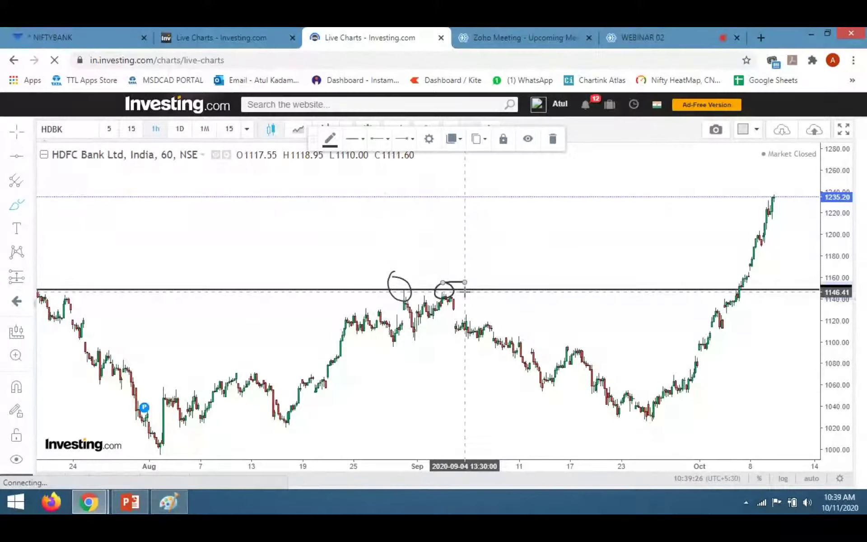
pyautogui.moveTo(745, 280)
pyautogui.mouseDown()
pyautogui.moveTo(725, 294)
pyautogui.moveTo(744, 280)
pyautogui.mouseUp()
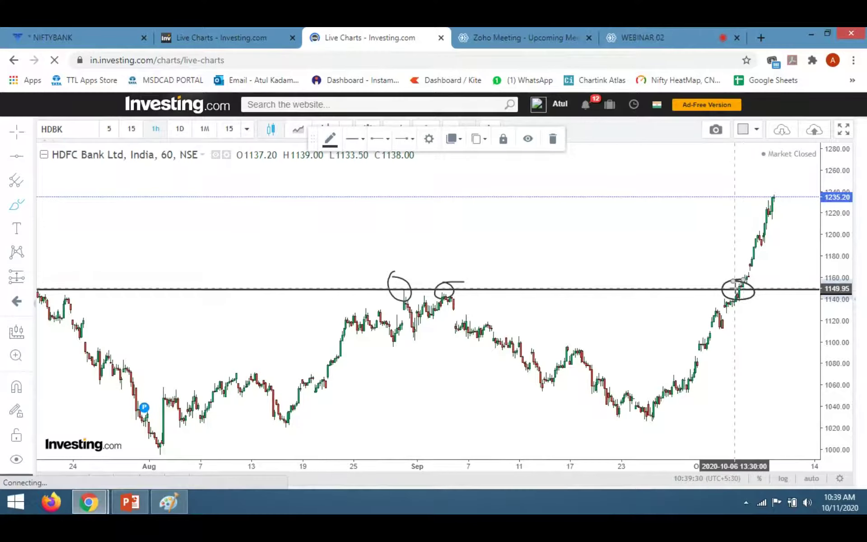
pyautogui.moveTo(745, 286)
pyautogui.mouseDown()
pyautogui.moveTo(796, 198)
pyautogui.moveTo(813, 203)
pyautogui.mouseUp()
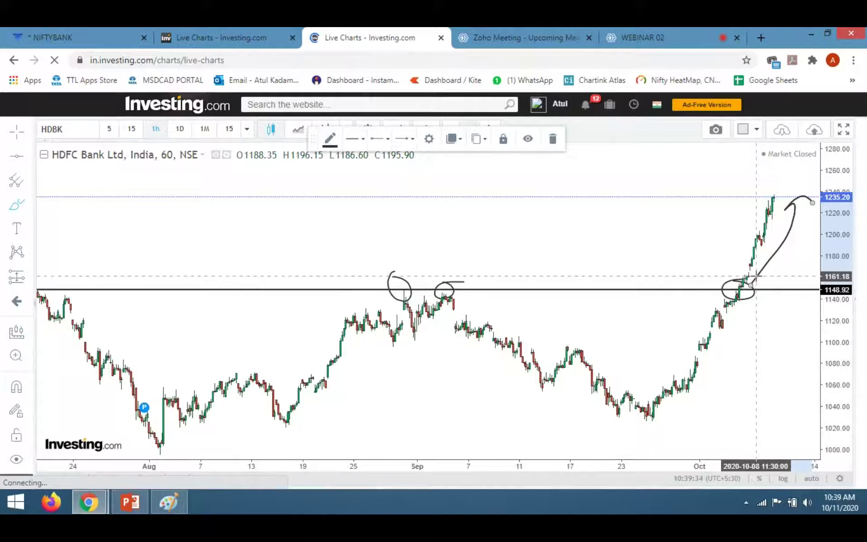
pyautogui.click(552, 139)
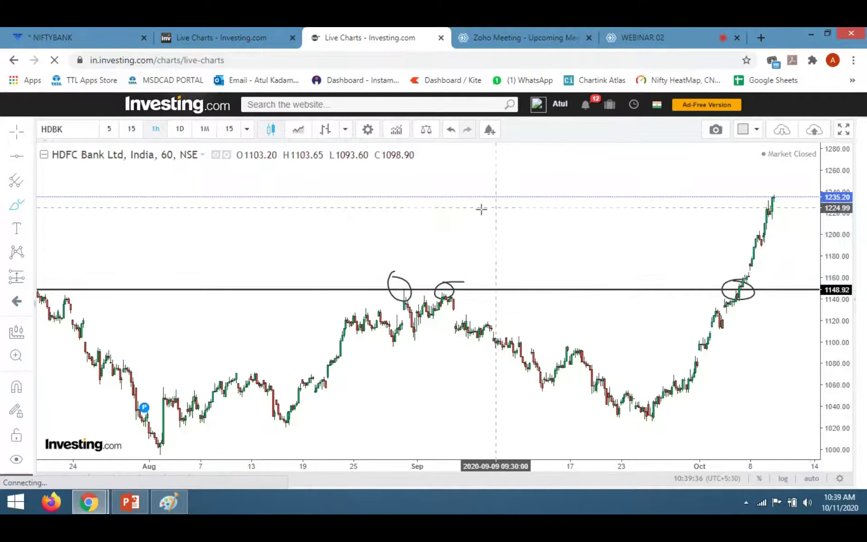
# Step: Remove all drawing tools from the HDFC Bank chart and compress its price scale to show more history
pyautogui.rightClick(500, 240)
pyautogui.moveTo(577, 415)
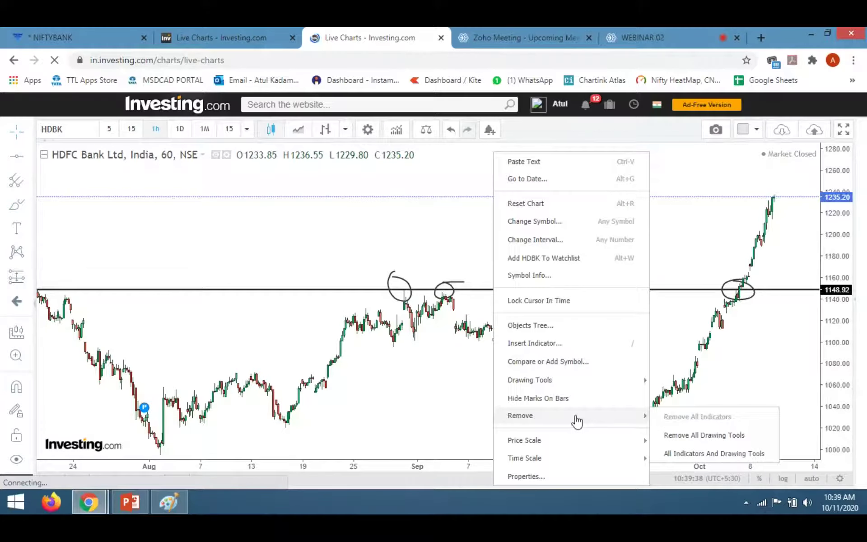
pyautogui.click(689, 435)
pyautogui.moveTo(842, 226); pyautogui.dragTo(792, 312)
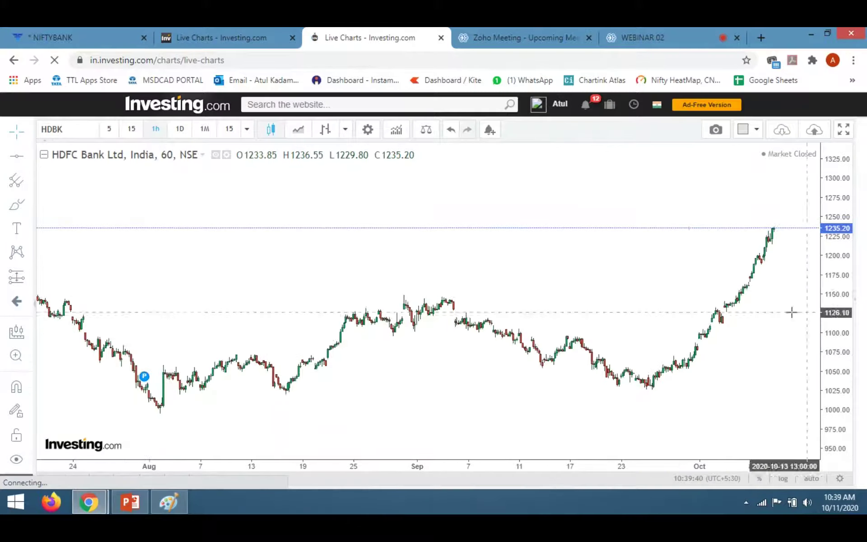
pyautogui.scroll(-3, 692, 296)
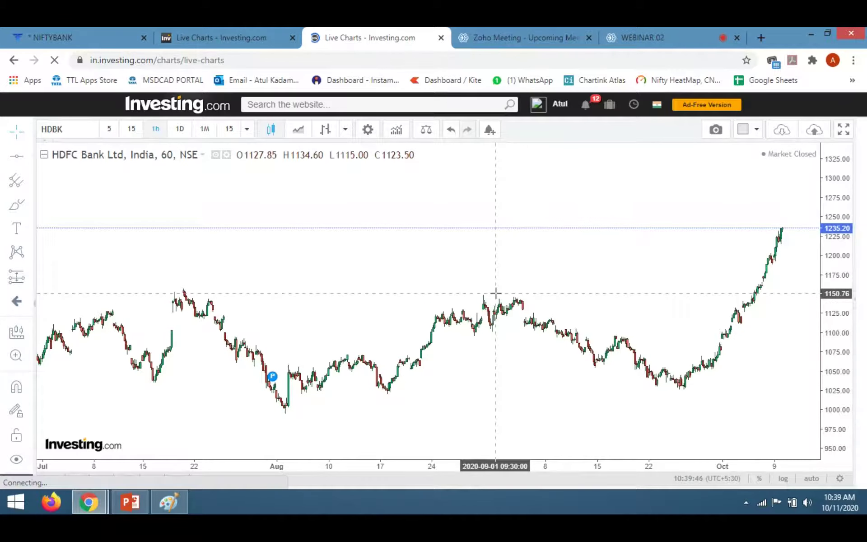
# Step: Switch to the Support & Resistance sketch in Paint and draw a price rejection near the resistance line's right end, circling the touch point
pyautogui.click(180, 500)
pyautogui.moveTo(548, 211)
pyautogui.mouseDown()
pyautogui.moveTo(585, 187)
pyautogui.moveTo(544, 219)
pyautogui.moveTo(586, 216)
pyautogui.mouseUp()
pyautogui.moveTo(507, 241)
pyautogui.mouseDown()
pyautogui.moveTo(521, 212)
pyautogui.moveTo(561, 254)
pyautogui.mouseUp()
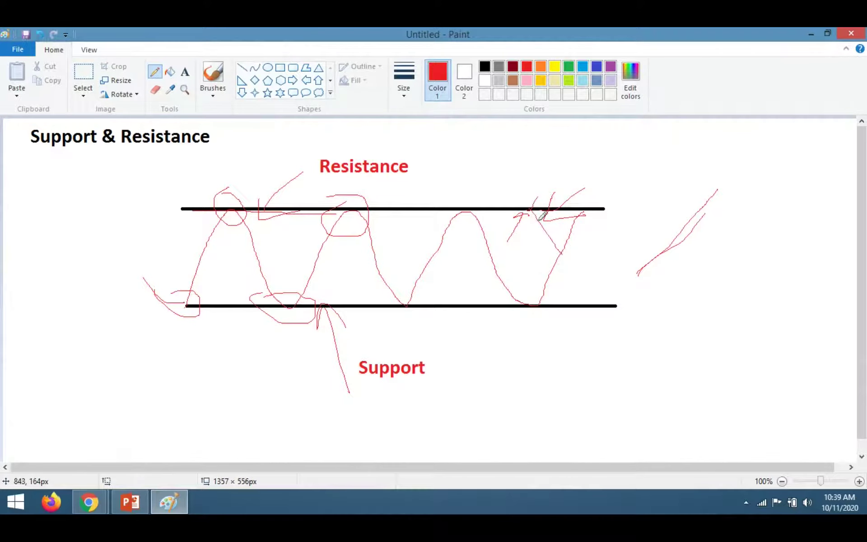
pyautogui.moveTo(525, 202); pyautogui.dragTo(537, 199)
# Step: Sketch in red price paths bouncing off and breaking below the support line's right end, and circle the point where they touch it
pyautogui.moveTo(487, 254)
pyautogui.mouseDown()
pyautogui.moveTo(544, 299)
pyautogui.moveTo(617, 401)
pyautogui.mouseUp()
pyautogui.moveTo(573, 311); pyautogui.dragTo(633, 242)
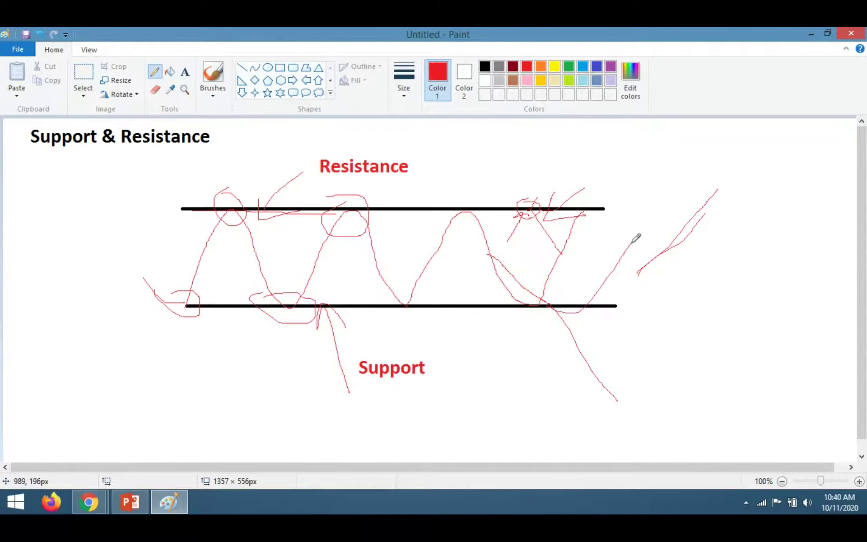
pyautogui.moveTo(567, 302); pyautogui.dragTo(626, 248)
pyautogui.moveTo(553, 310); pyautogui.dragTo(612, 372)
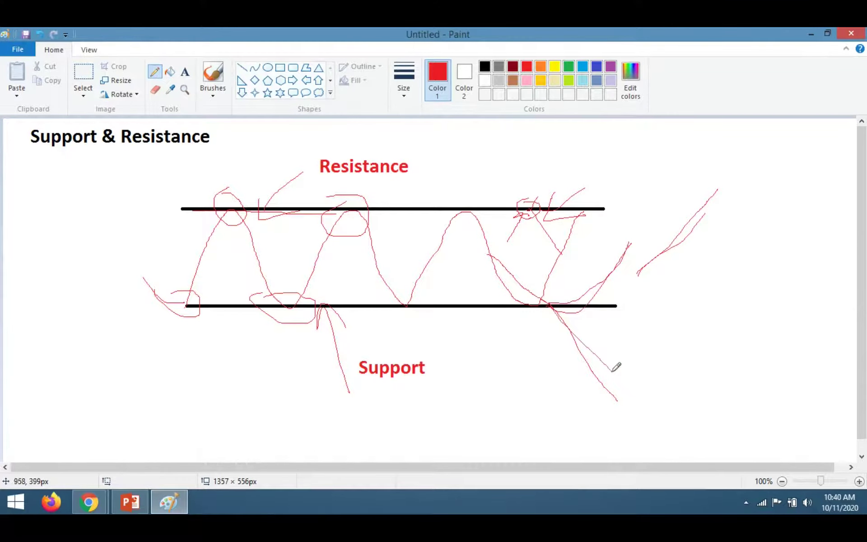
pyautogui.moveTo(545, 296)
pyautogui.mouseDown()
pyautogui.moveTo(587, 307)
pyautogui.moveTo(548, 289)
pyautogui.mouseUp()
pyautogui.moveTo(556, 308); pyautogui.dragTo(660, 232)
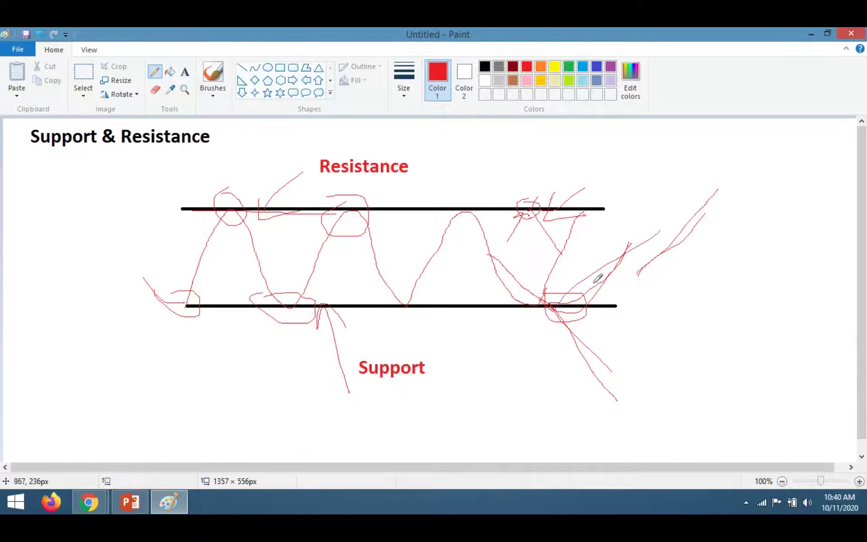
pyautogui.moveTo(552, 302); pyautogui.dragTo(596, 391)
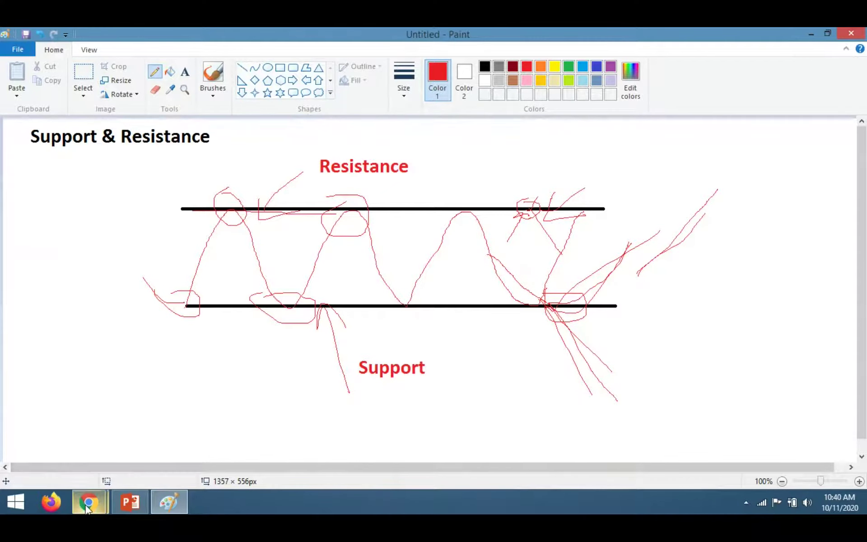
# Step: Switch to the Zoho webinar in Chrome and read through the attendees' chat messages for questions
pyautogui.moveTo(89, 502)
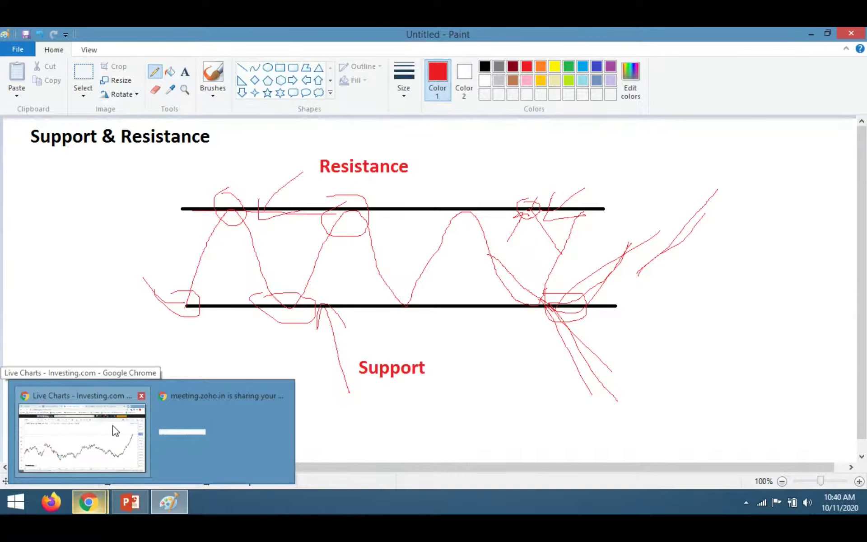
pyautogui.click(116, 431)
pyautogui.click(642, 38)
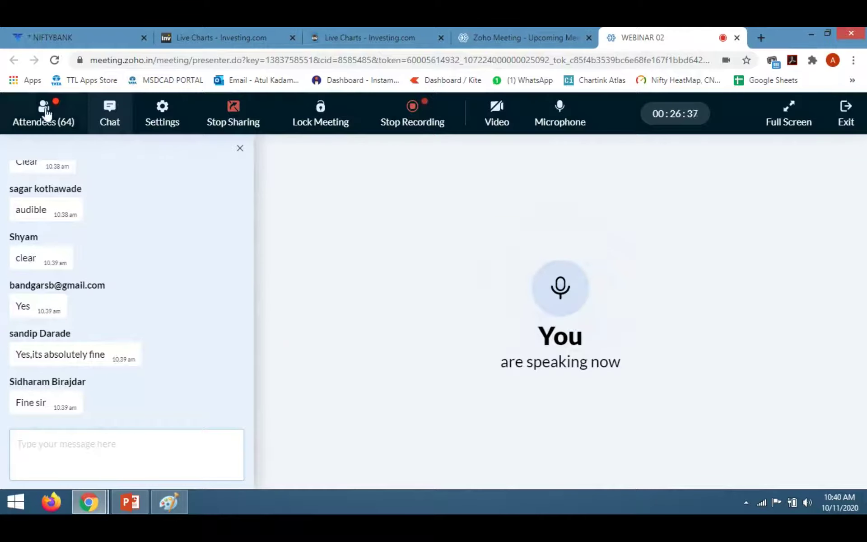
pyautogui.scroll(3, 192, 266)
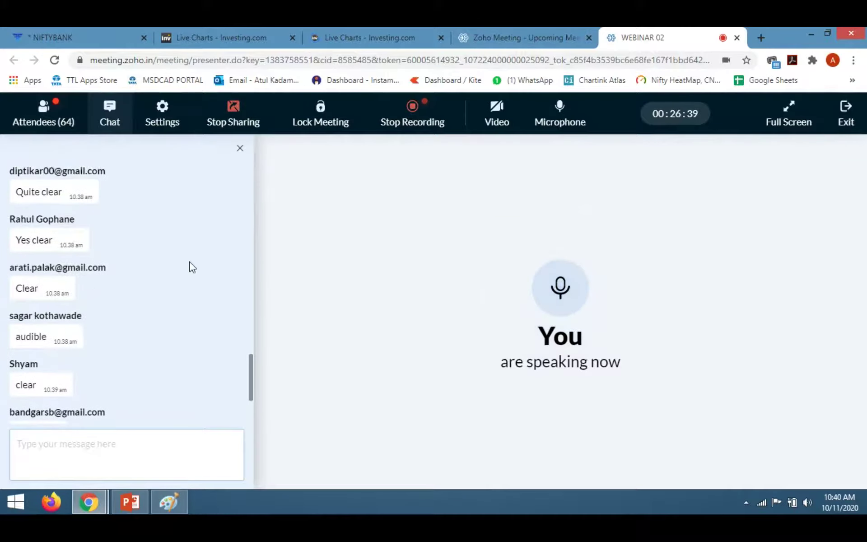
pyautogui.scroll(-3, 192, 267)
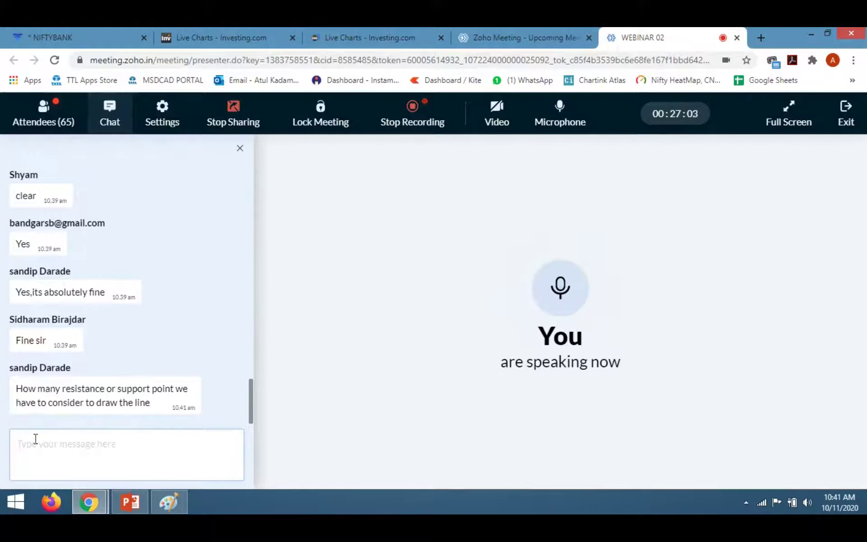
# Step: Return to the HDFC Bank live chart, reopen the watchlist and load the ASOK (Ashok Leyland) chart
pyautogui.click(348, 28)
pyautogui.click(217, 35)
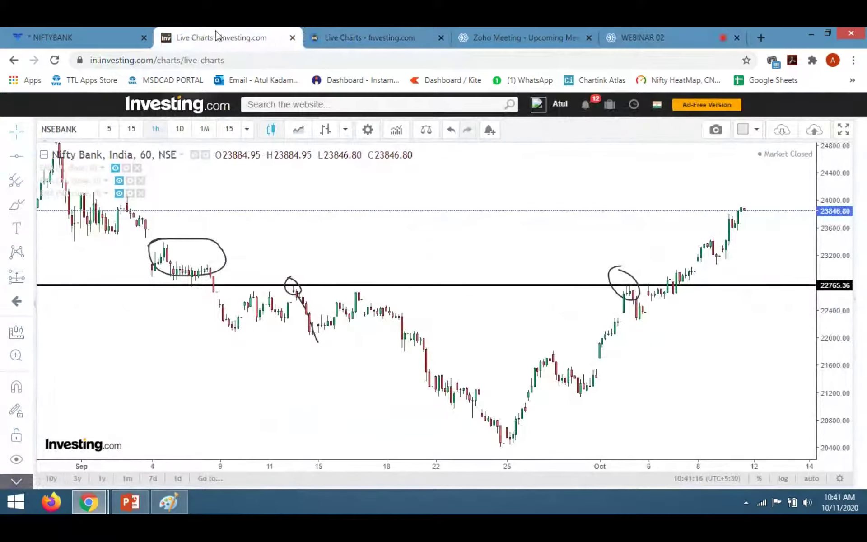
pyautogui.click(359, 32)
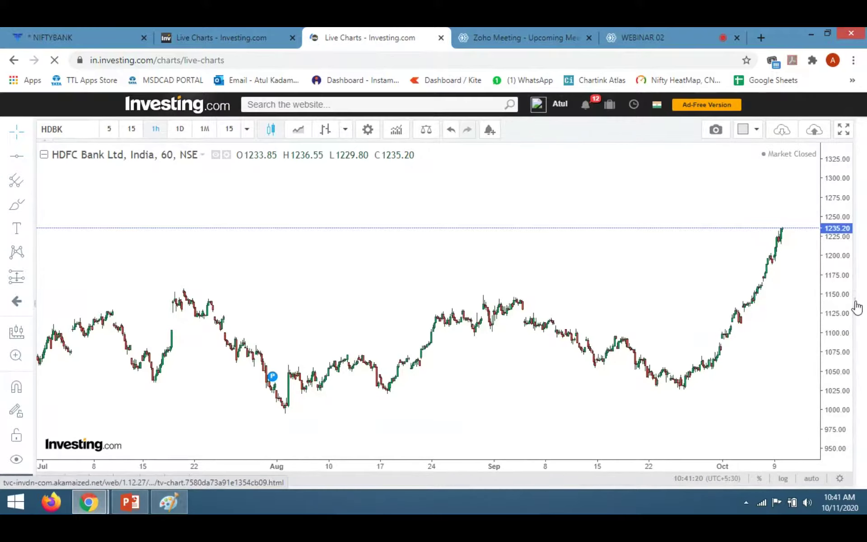
pyautogui.moveTo(856, 304); pyautogui.dragTo(688, 307)
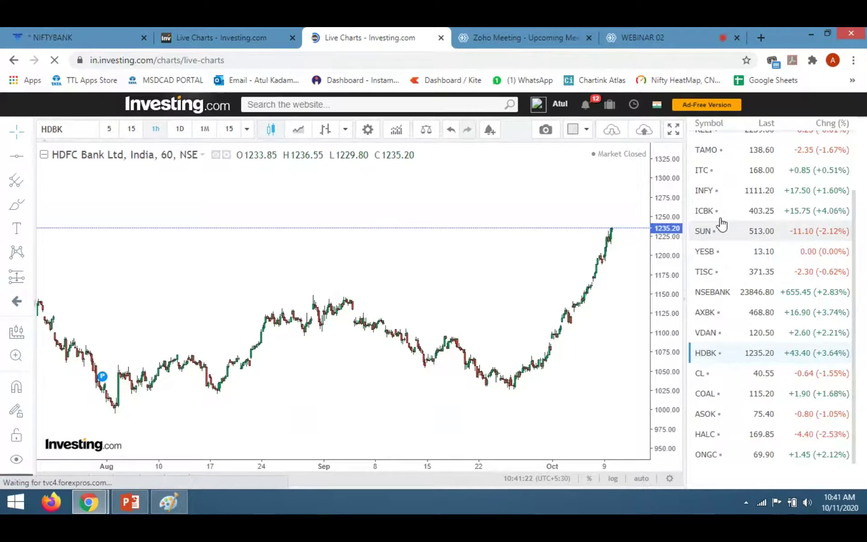
pyautogui.click(713, 414)
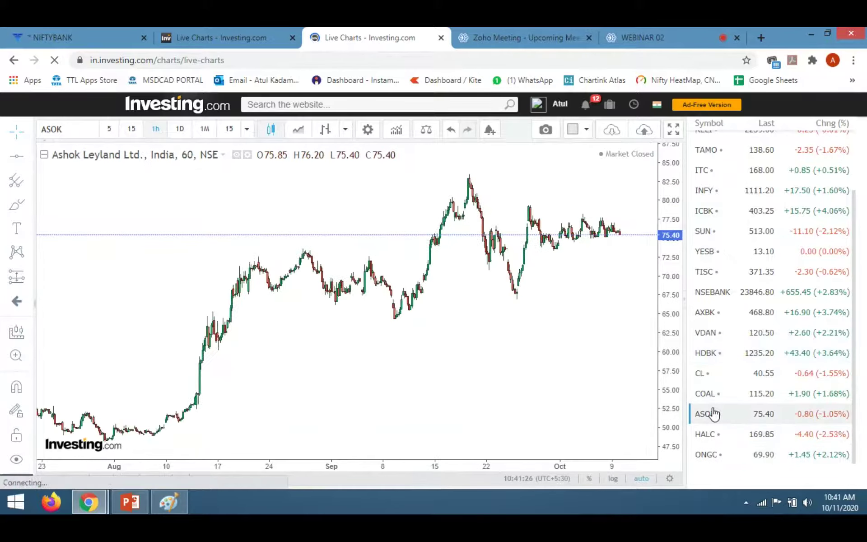
# Step: Look briefly at the Coal India chart and load the Nifty Bank chart at the 15-minute interval
pyautogui.click(717, 392)
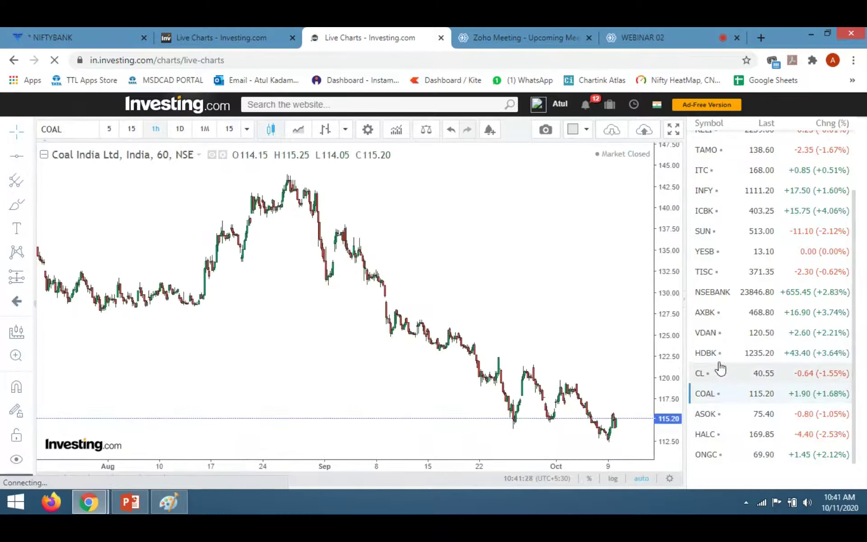
pyautogui.click(716, 294)
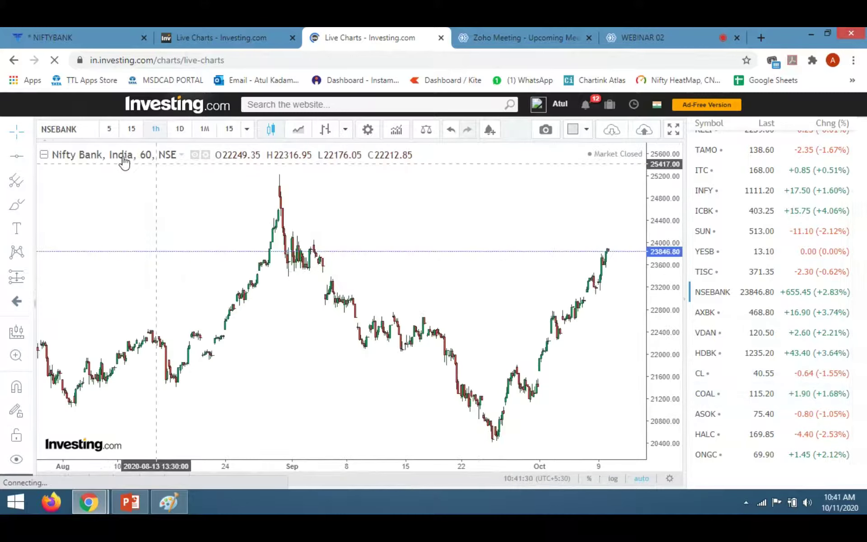
pyautogui.click(132, 130)
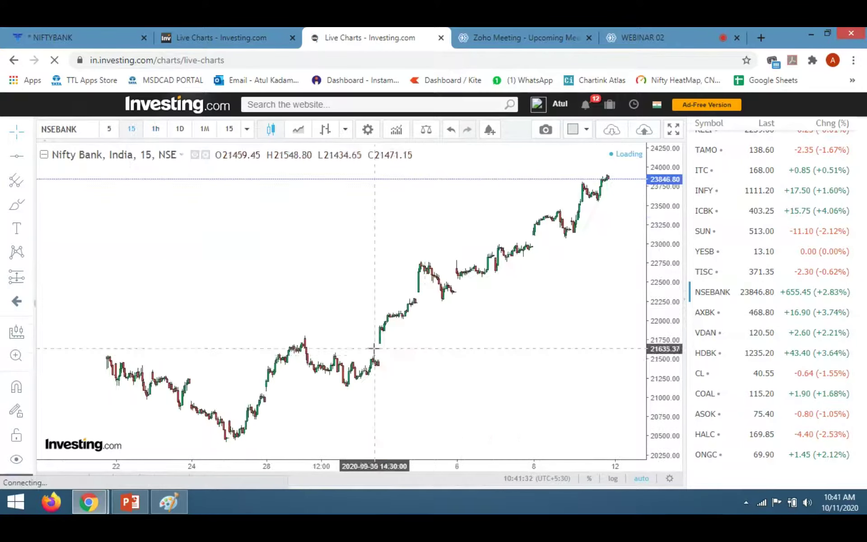
pyautogui.scroll(-5, 551, 316)
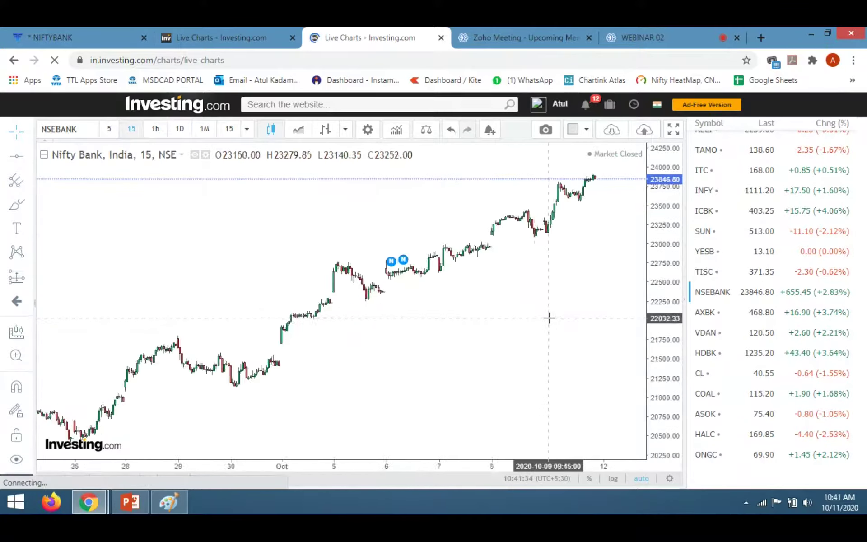
# Step: Hide the marks on bars in the Nifty Bank chart and bring the mid-September to October prices into view
pyautogui.rightClick(427, 248)
pyautogui.click(329, 399)
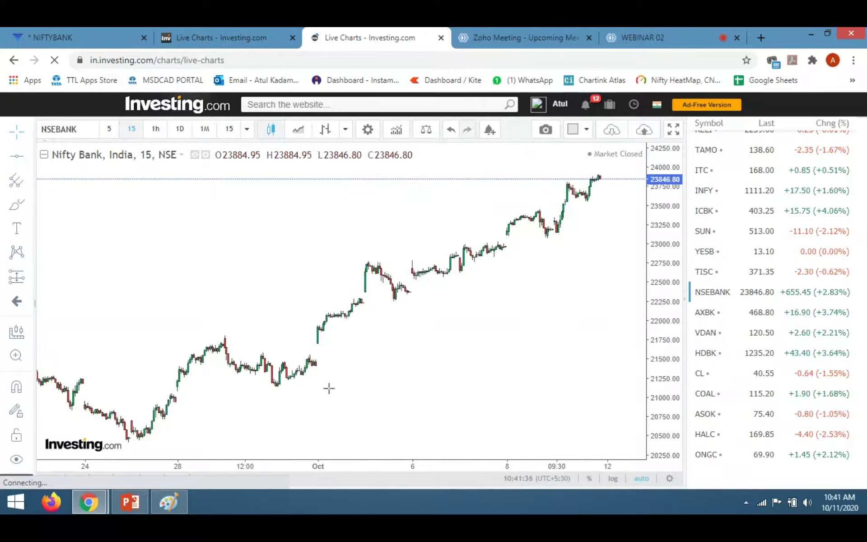
pyautogui.scroll(-3, 624, 321)
pyautogui.scroll(-2, 635, 290)
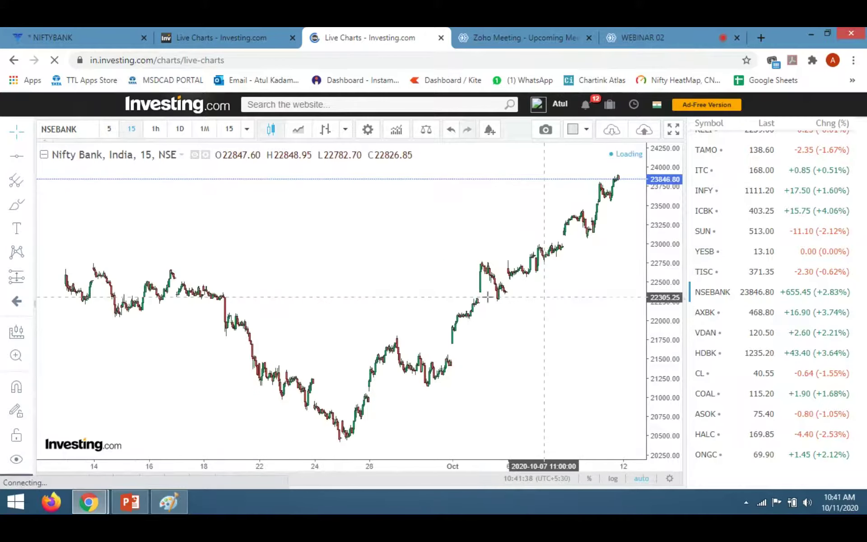
pyautogui.moveTo(378, 273); pyautogui.dragTo(320, 265)
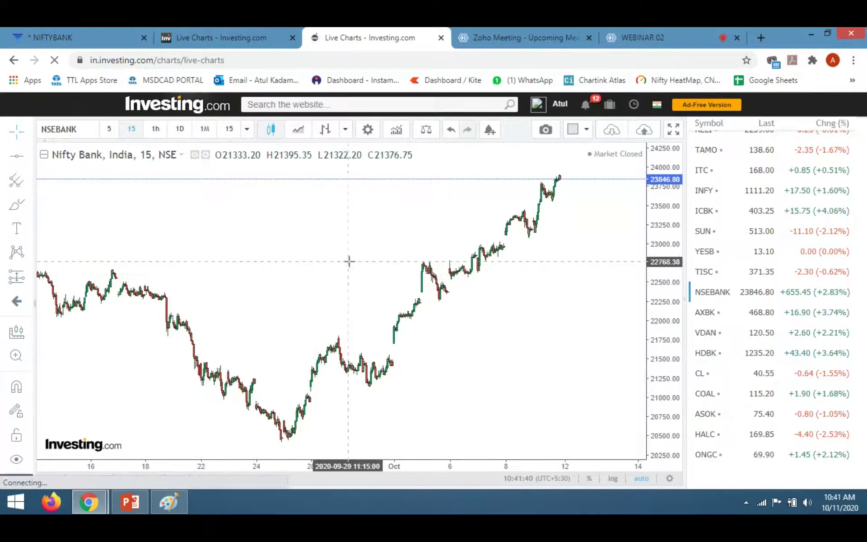
pyautogui.click(16, 205)
pyautogui.moveTo(199, 439); pyautogui.dragTo(333, 271)
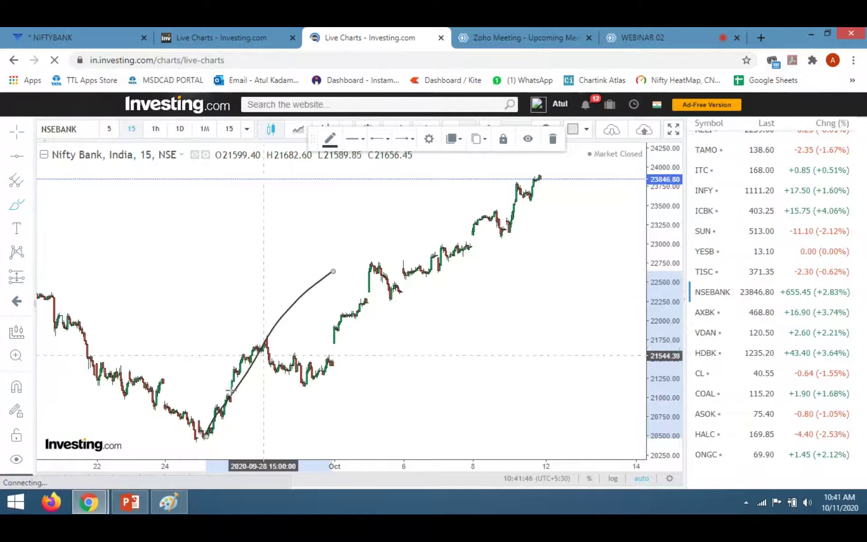
pyautogui.click(552, 139)
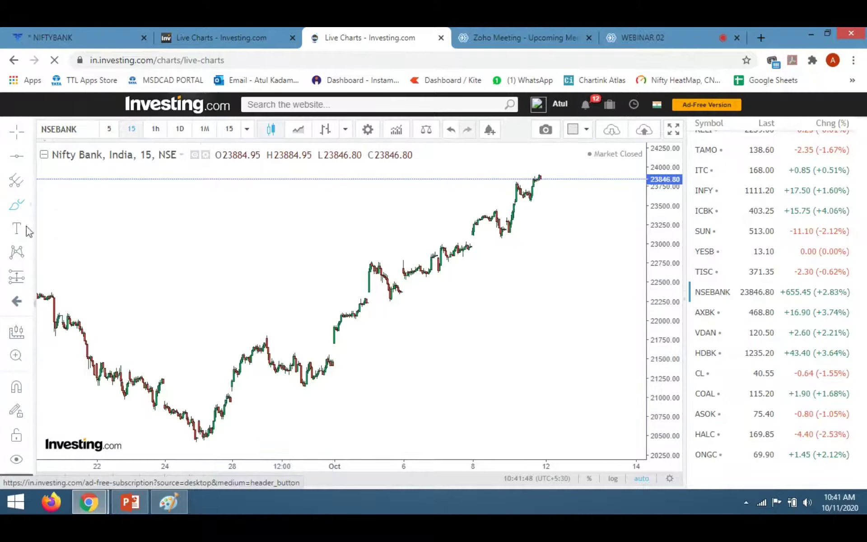
pyautogui.moveTo(201, 436)
pyautogui.mouseDown()
pyautogui.moveTo(265, 335)
pyautogui.moveTo(302, 393)
pyautogui.mouseUp()
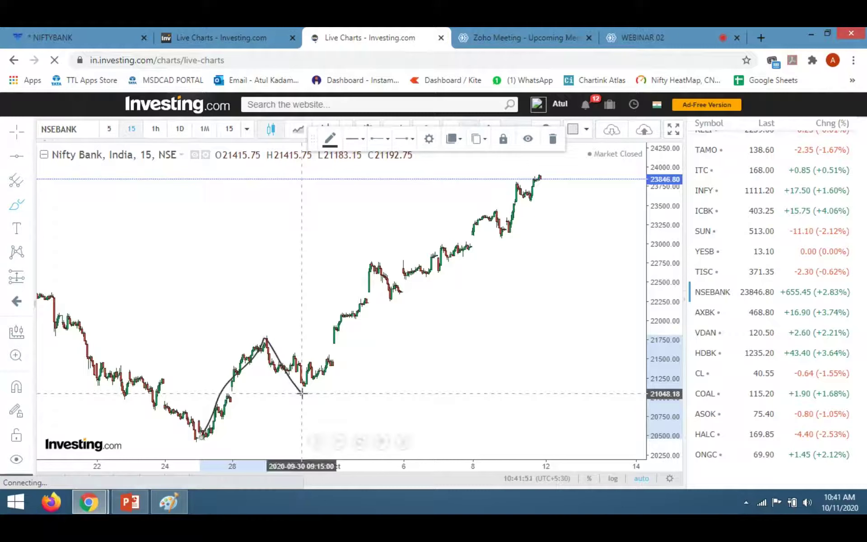
pyautogui.click(552, 143)
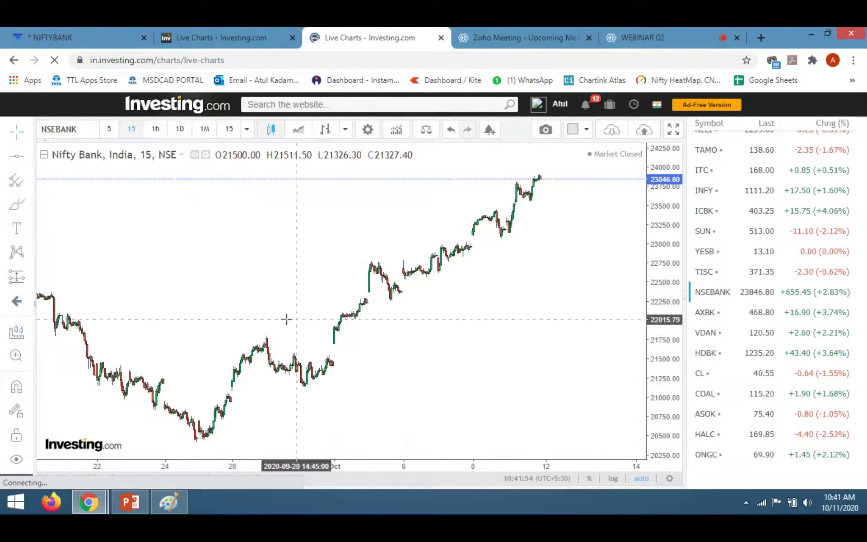
# Step: Draw a horizontal line at 21792.50 on the late-September high and circle the two places where price touches it
pyautogui.click(253, 336)
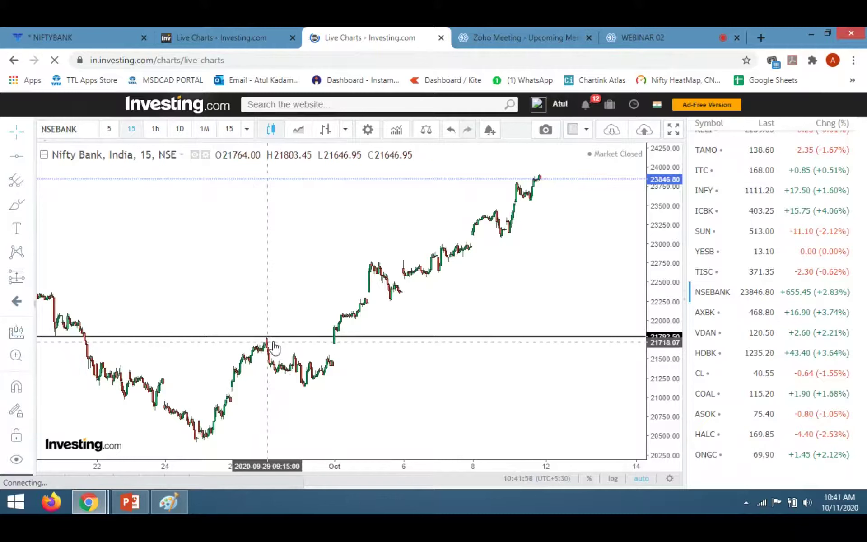
pyautogui.scroll(-1, 329, 344)
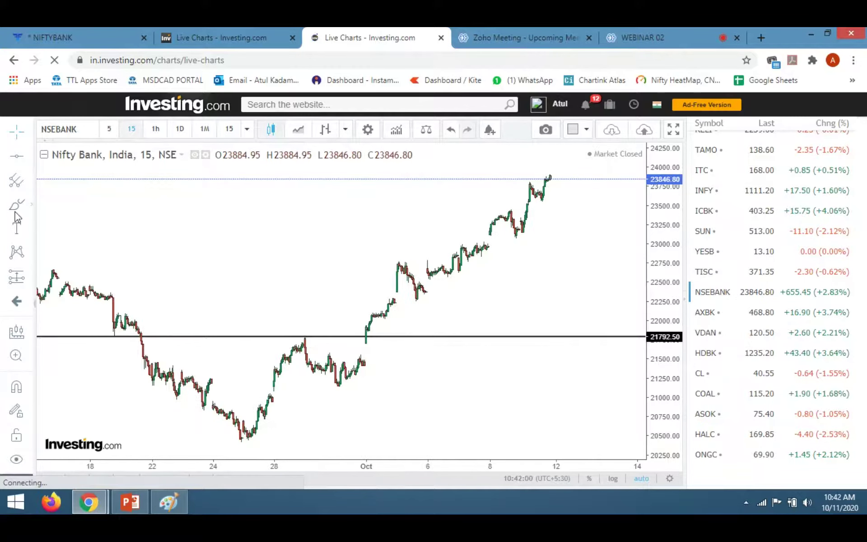
pyautogui.moveTo(301, 328); pyautogui.dragTo(300, 330)
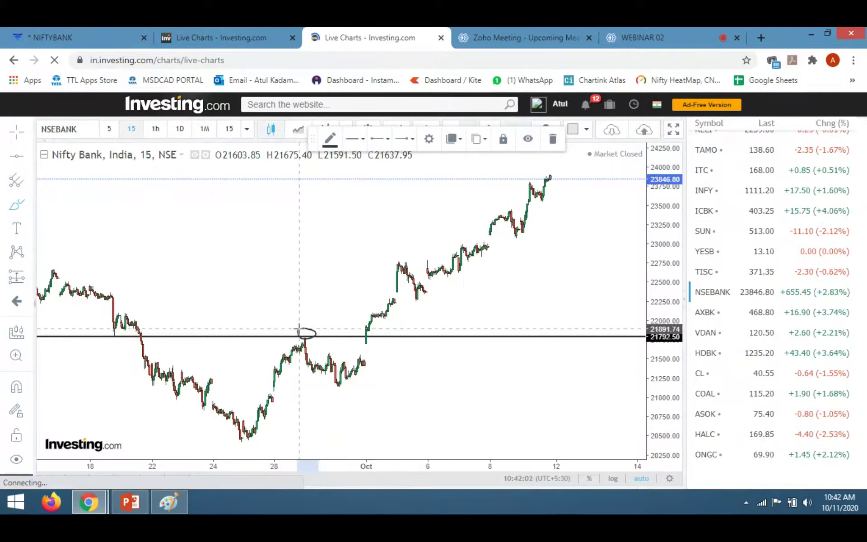
pyautogui.moveTo(102, 332)
pyautogui.mouseDown()
pyautogui.moveTo(129, 340)
pyautogui.moveTo(103, 335)
pyautogui.mouseUp()
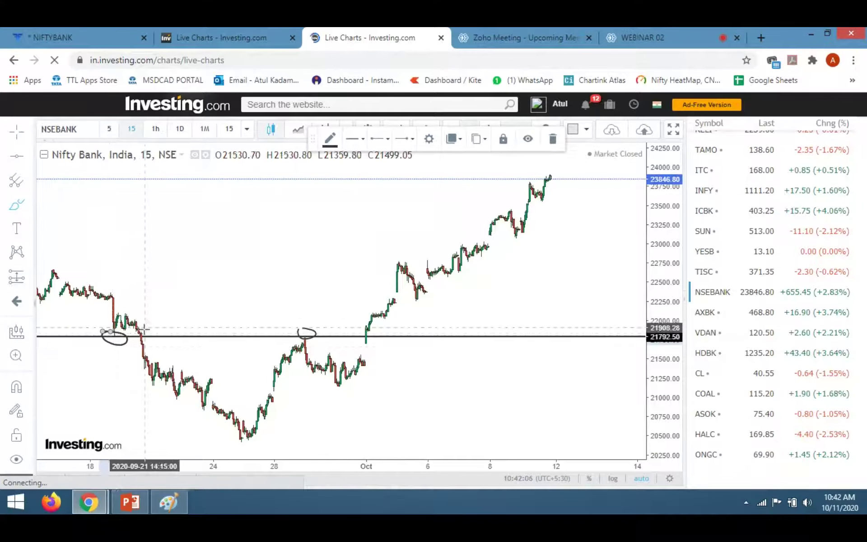
# Step: Trace the price swings freehand from the drop below the horizontal line to the October rise above it
pyautogui.moveTo(137, 336)
pyautogui.mouseDown()
pyautogui.moveTo(152, 359)
pyautogui.moveTo(240, 436)
pyautogui.moveTo(302, 340)
pyautogui.moveTo(324, 365)
pyautogui.moveTo(364, 371)
pyautogui.moveTo(365, 343)
pyautogui.moveTo(468, 270)
pyautogui.mouseUp()
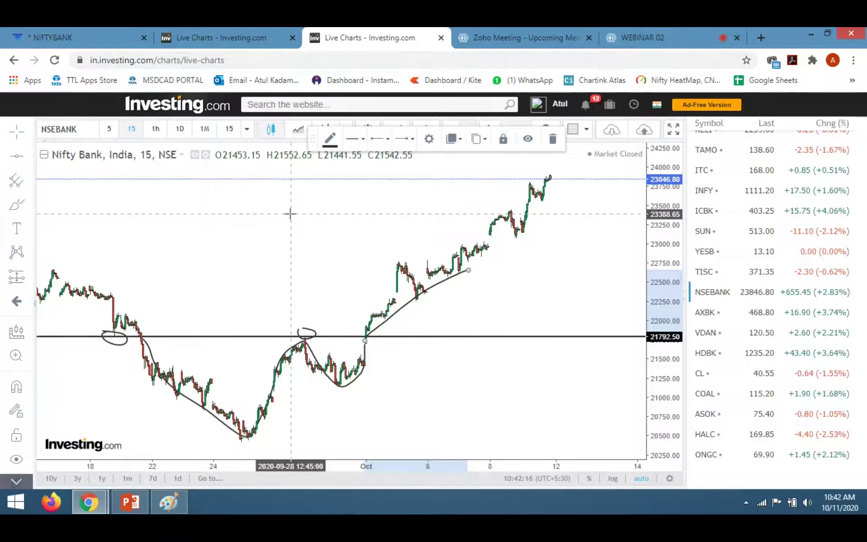
pyautogui.rightClick(290, 152)
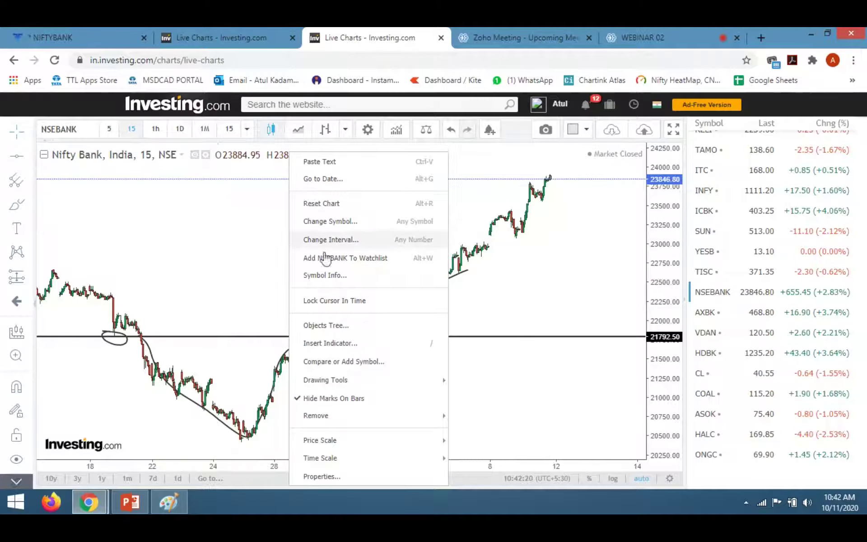
pyautogui.click(345, 400)
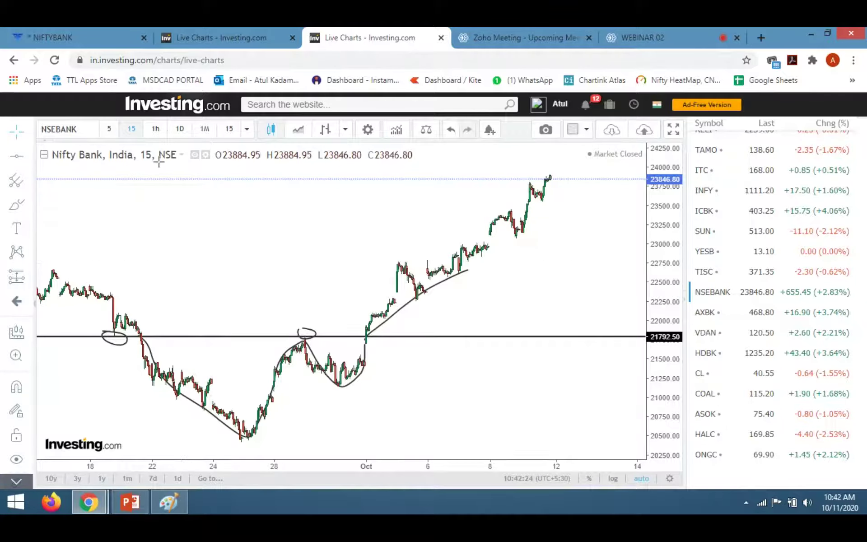
# Step: Check the webinar chat, then switch to PowerPoint and present the agenda from the first slide through the Candlesticks point
pyautogui.click(624, 32)
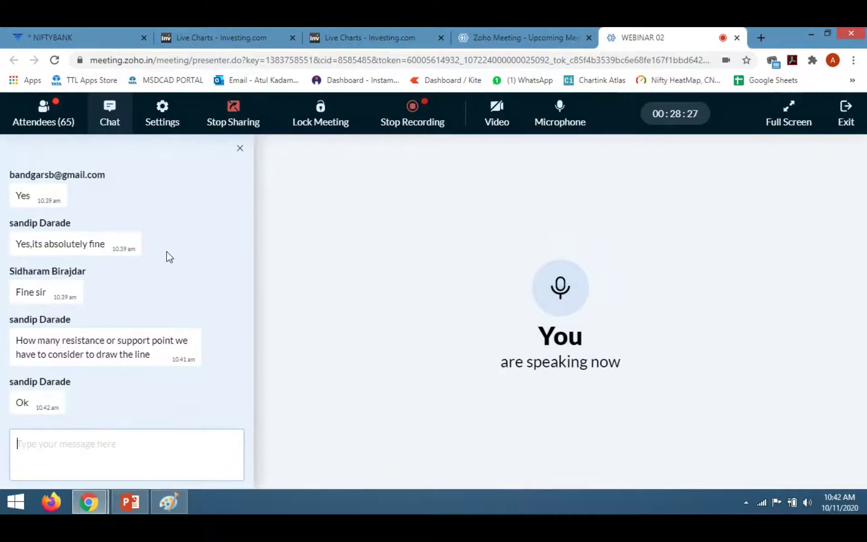
pyautogui.click(118, 503)
pyautogui.click(51, 176)
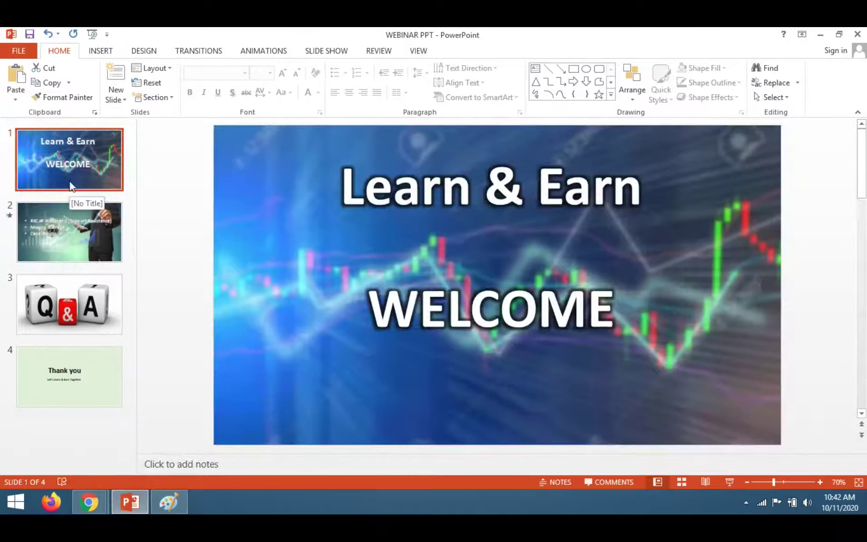
pyautogui.click(729, 483)
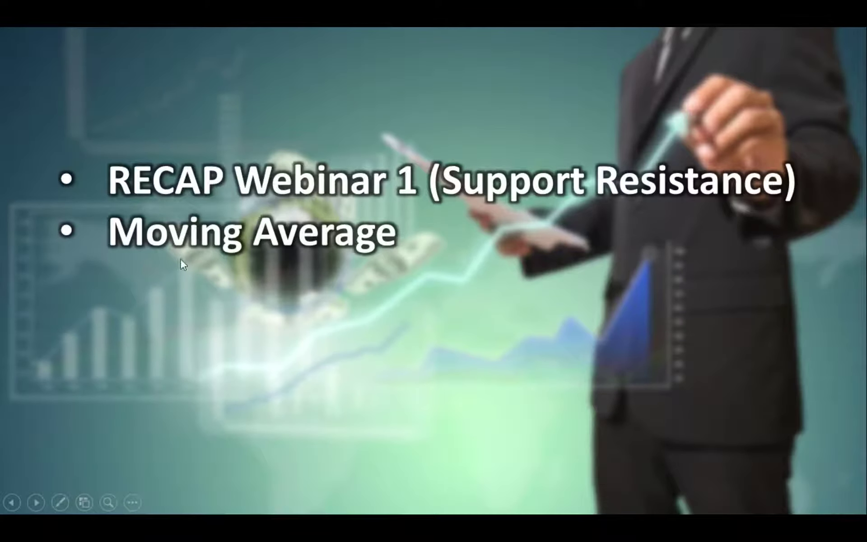
pyautogui.click(393, 311)
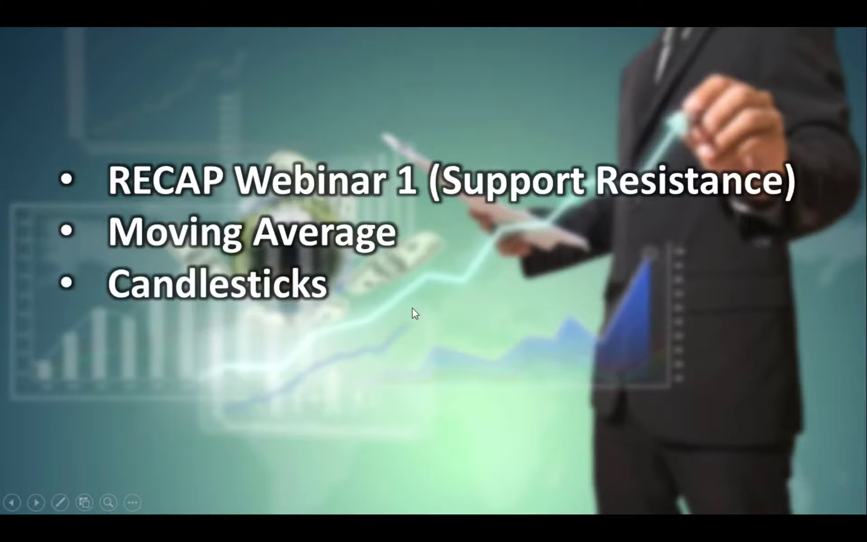
pyautogui.press('Escape')
# Step: Switch to Paint and erase the whole Support & Resistance sketch from the canvas
pyautogui.click(170, 501)
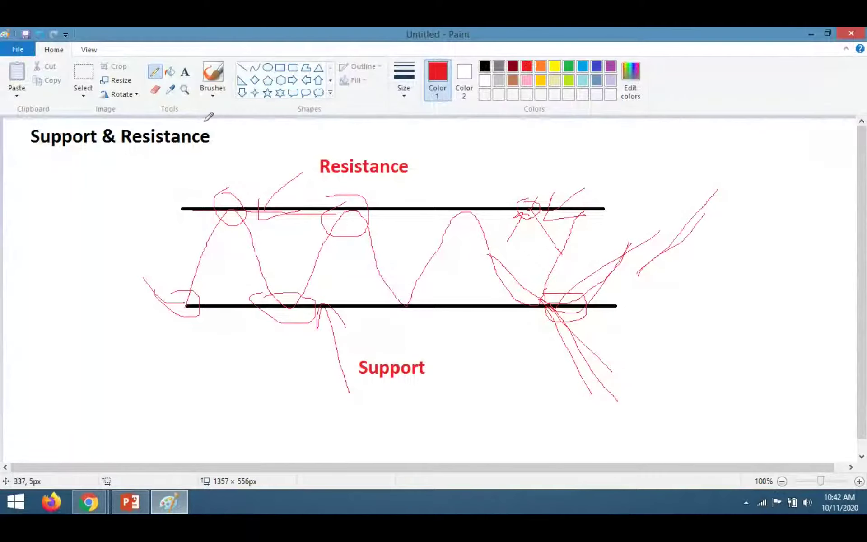
pyautogui.moveTo(28, 121)
pyautogui.mouseDown()
pyautogui.moveTo(180, 207)
pyautogui.moveTo(805, 425)
pyautogui.mouseUp()
pyautogui.press('Delete')
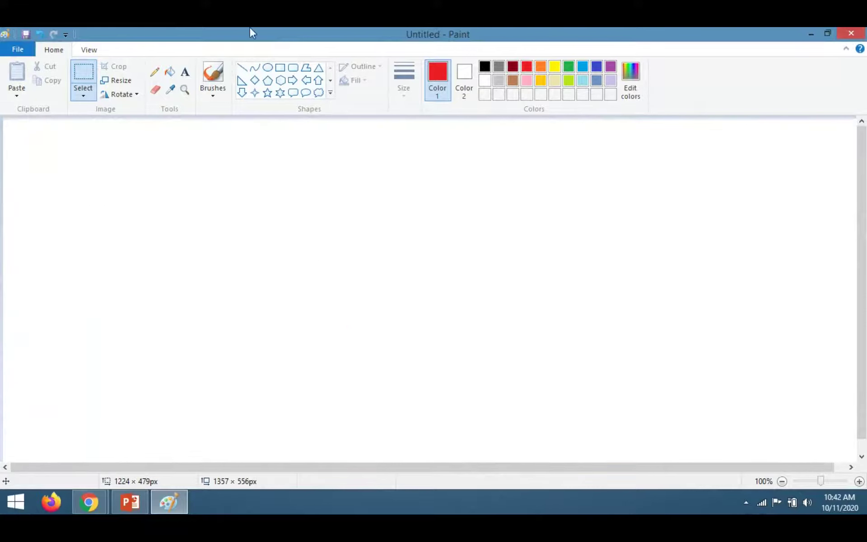
# Step: Add the red heading "Moving Avarage" in bold Calibri 24 near the canvas's upper-left corner
pyautogui.click(185, 75)
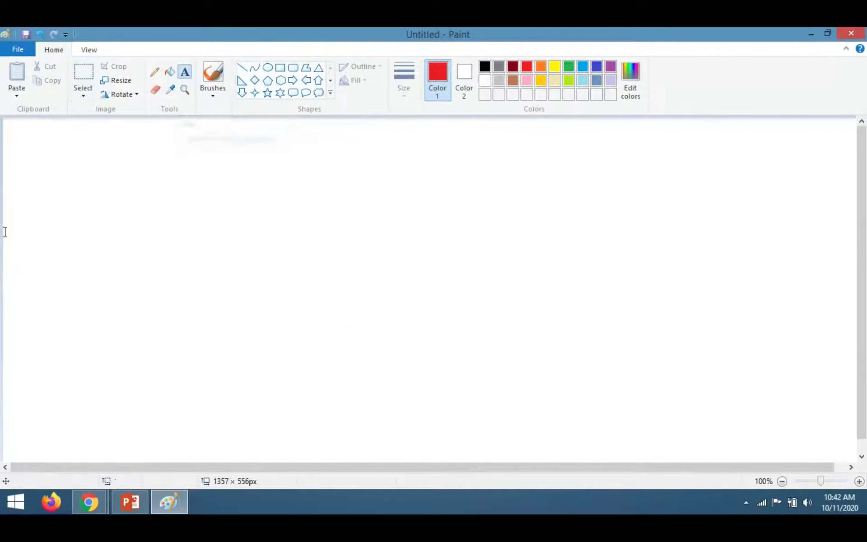
pyautogui.click(37, 187)
pyautogui.write('Moving')
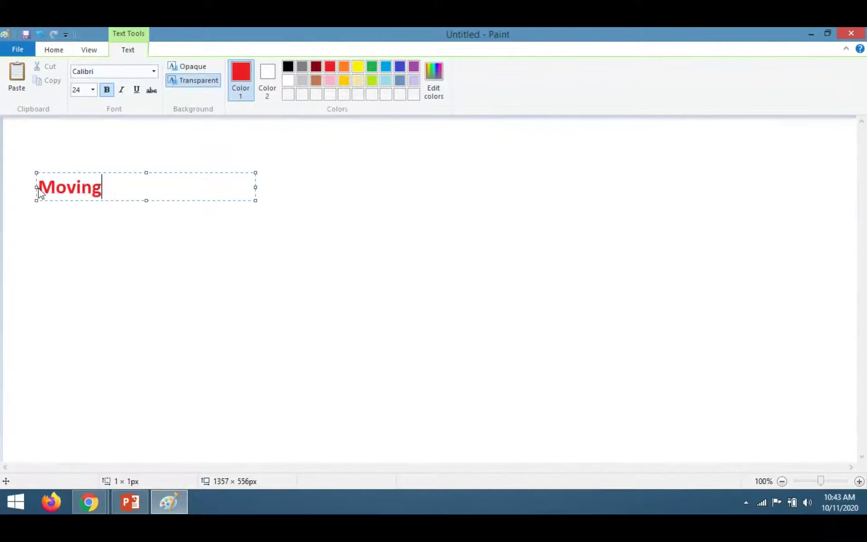
pyautogui.write(' Avarage')
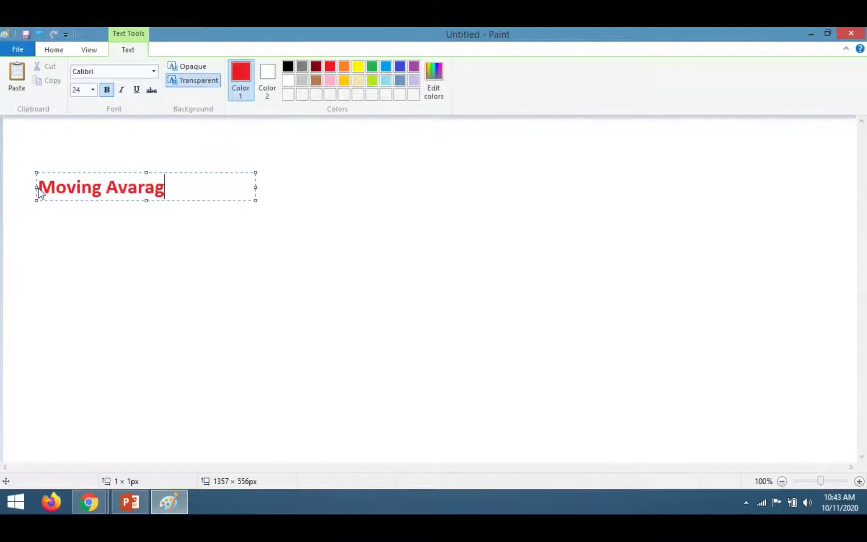
pyautogui.click(277, 264)
# Step: Switch to the Zoho webinar in Chrome, read the new chat question about 15-minute candles, and return to Paint
pyautogui.moveTo(89, 502)
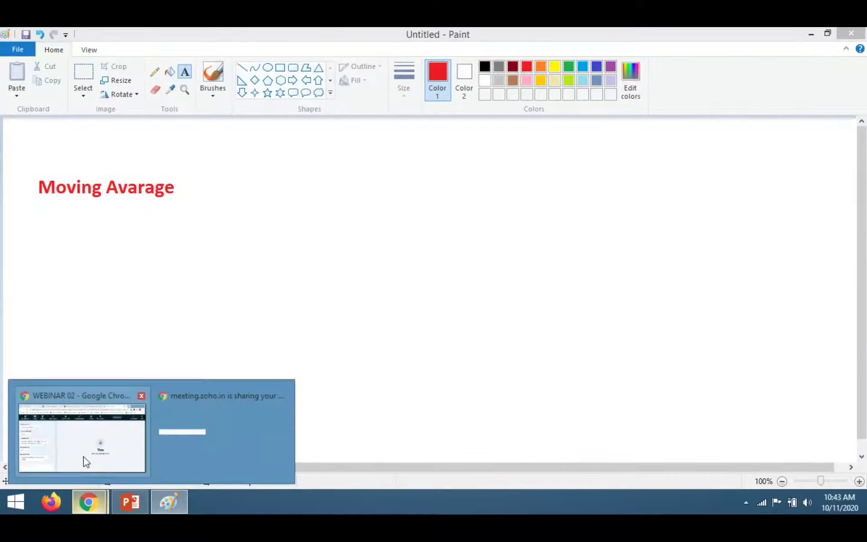
pyautogui.click(83, 461)
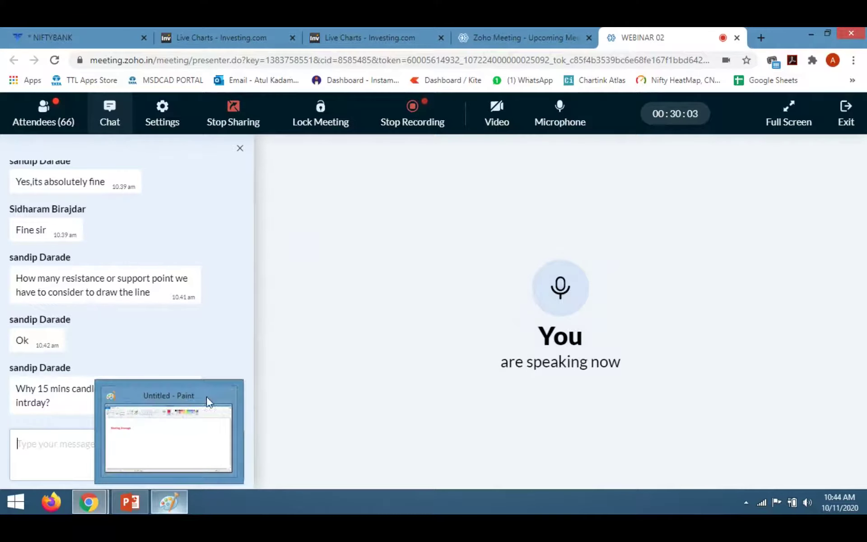
pyautogui.click(165, 502)
pyautogui.click(164, 502)
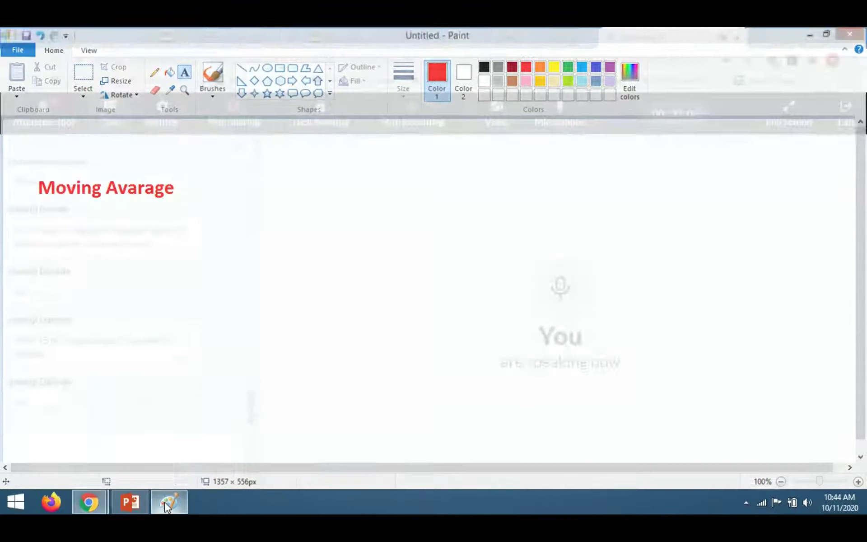
pyautogui.click(165, 502)
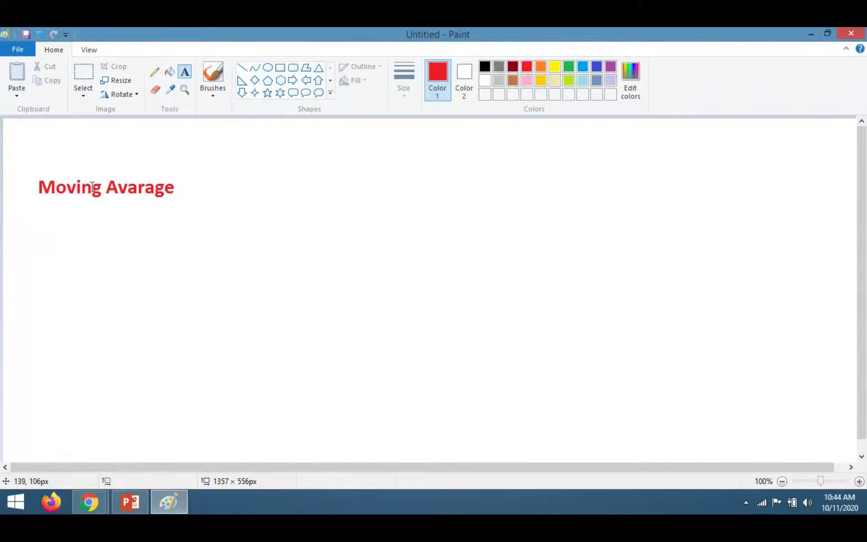
# Step: Draw a red freehand box around the Moving Avarage heading with the Pencil tool
pyautogui.click(154, 71)
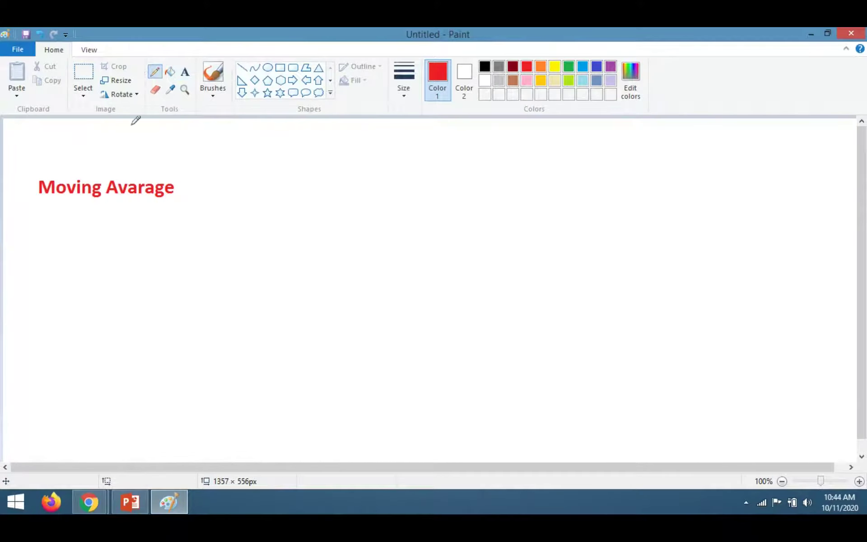
pyautogui.moveTo(35, 170)
pyautogui.mouseDown()
pyautogui.moveTo(183, 205)
pyautogui.moveTo(28, 198)
pyautogui.moveTo(35, 170)
pyautogui.mouseUp()
# Step: Sketch a wavy red price curve beneath the heading and clear it from the canvas
pyautogui.moveTo(98, 344)
pyautogui.mouseDown()
pyautogui.moveTo(256, 274)
pyautogui.moveTo(598, 279)
pyautogui.mouseUp()
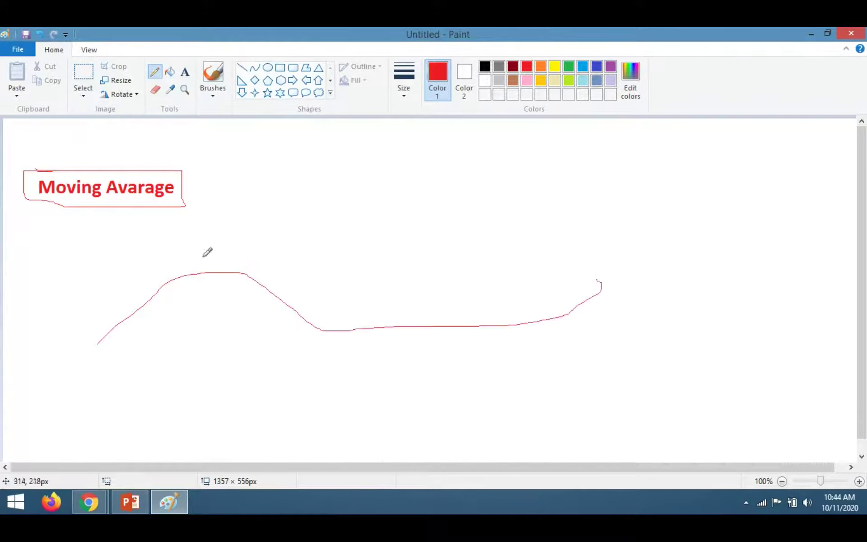
pyautogui.click(83, 73)
pyautogui.moveTo(50, 265); pyautogui.dragTo(696, 399)
pyautogui.press('Delete')
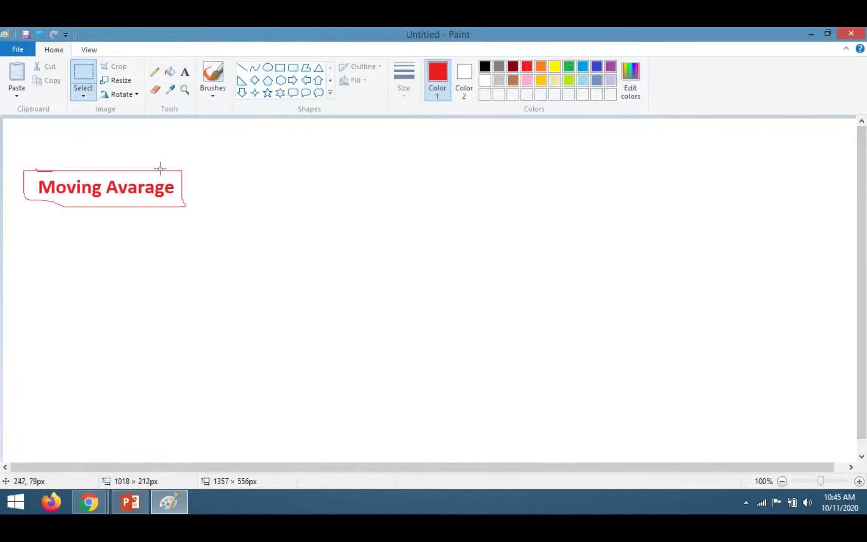
# Step: Sketch three long wavy red curves with the Pencil tool across the canvas below and beside the Moving Avarage heading
pyautogui.click(154, 72)
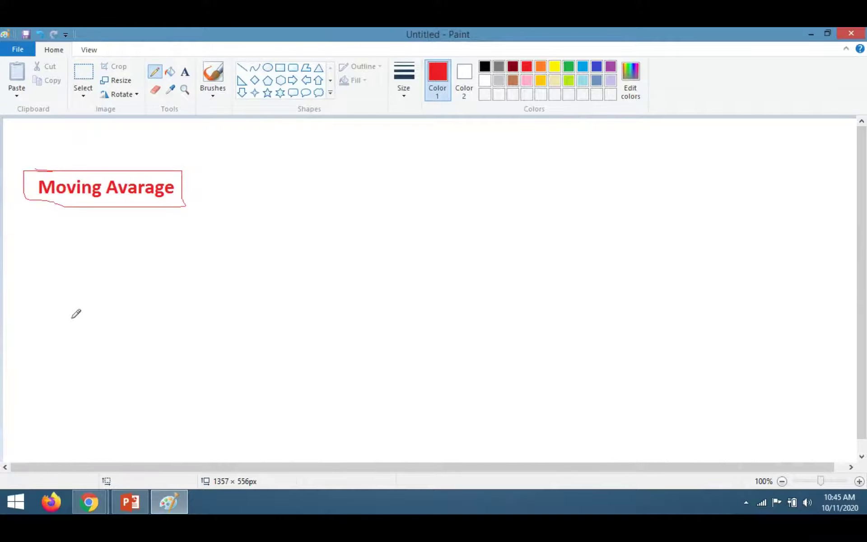
pyautogui.moveTo(79, 375)
pyautogui.mouseDown()
pyautogui.moveTo(253, 322)
pyautogui.moveTo(473, 288)
pyautogui.moveTo(721, 227)
pyautogui.mouseUp()
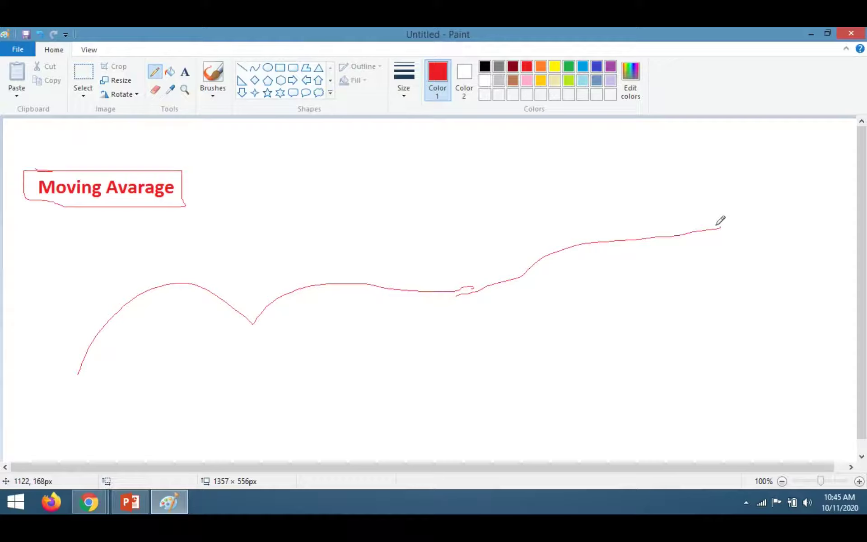
pyautogui.moveTo(128, 406); pyautogui.dragTo(694, 327)
pyautogui.moveTo(207, 234); pyautogui.dragTo(638, 193)
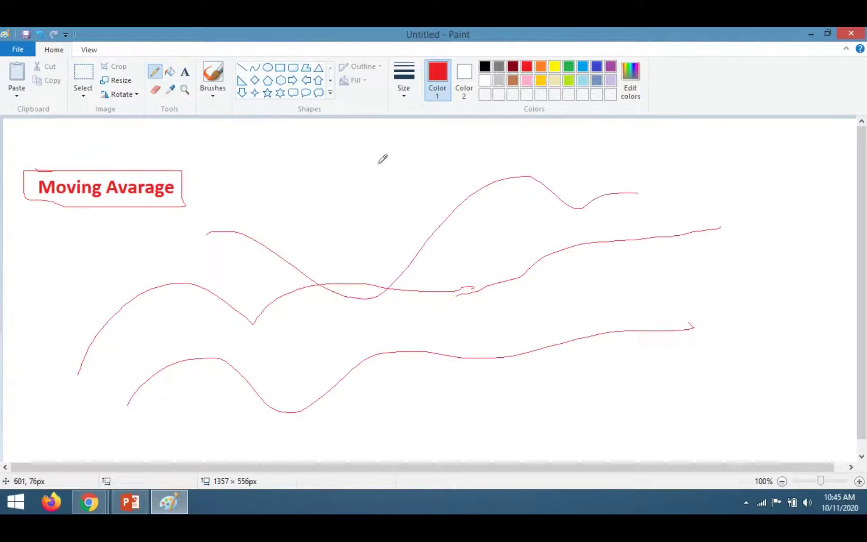
# Step: Add a bold red text list reading "5 MA", "10 MA" and "15 MA" on separate lines, beside the Moving Avarage heading
pyautogui.click(185, 72)
pyautogui.click(290, 165)
pyautogui.write('5 M')
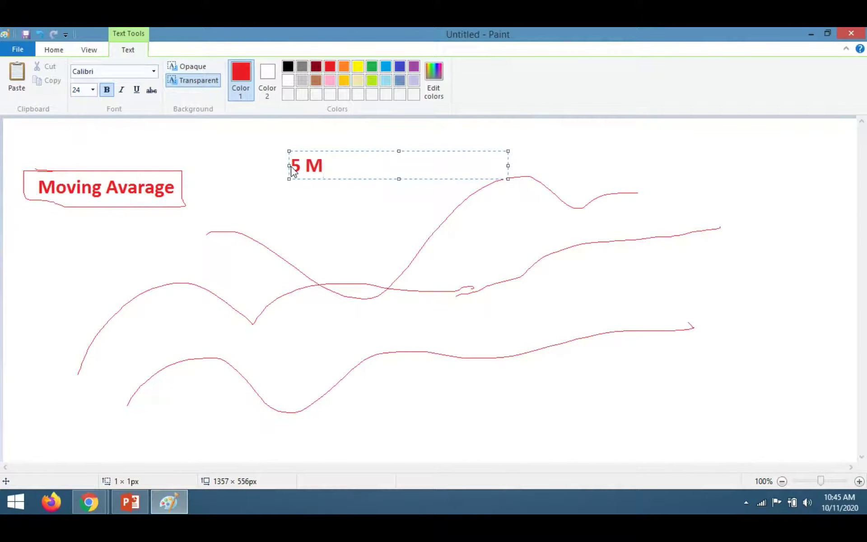
pyautogui.write('A')
pyautogui.press('Return')
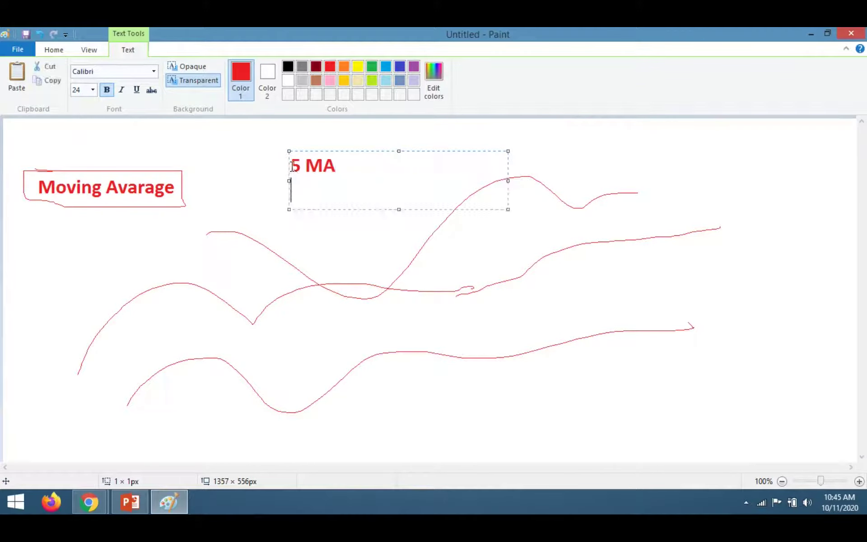
pyautogui.write('10 MA')
pyautogui.press('Return')
pyautogui.write('15 MA')
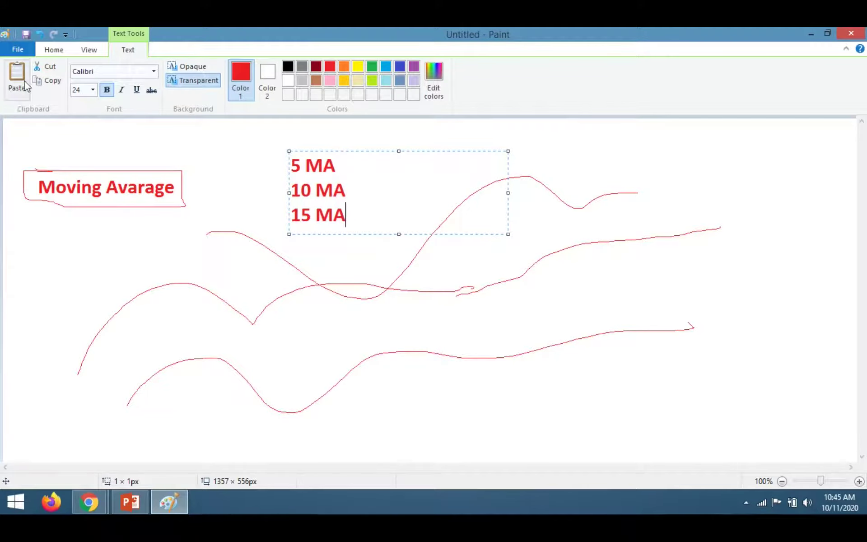
pyautogui.click(142, 135)
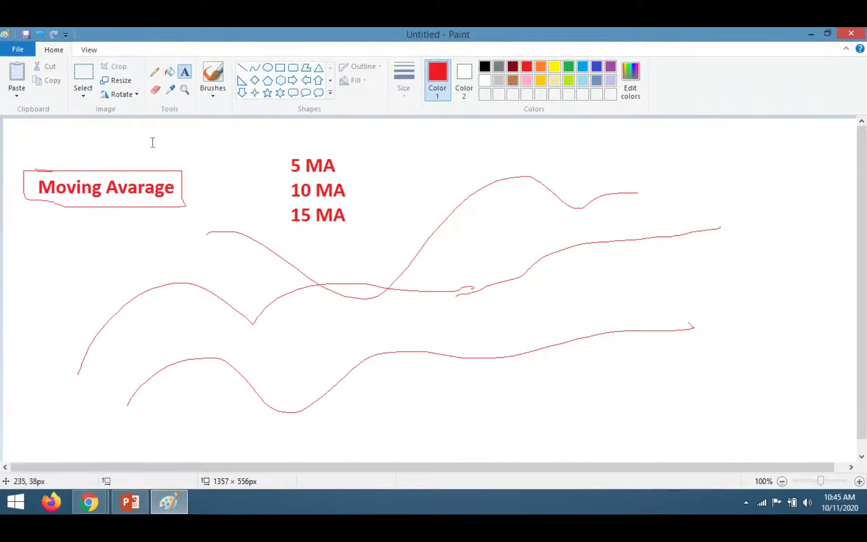
# Step: Handwrite 15 near the canvas's upper-right corner and add the red text label "15 min" above the upper curve
pyautogui.click(155, 72)
pyautogui.moveTo(694, 148)
pyautogui.mouseDown()
pyautogui.moveTo(695, 162)
pyautogui.moveTo(728, 174)
pyautogui.moveTo(701, 175)
pyautogui.mouseUp()
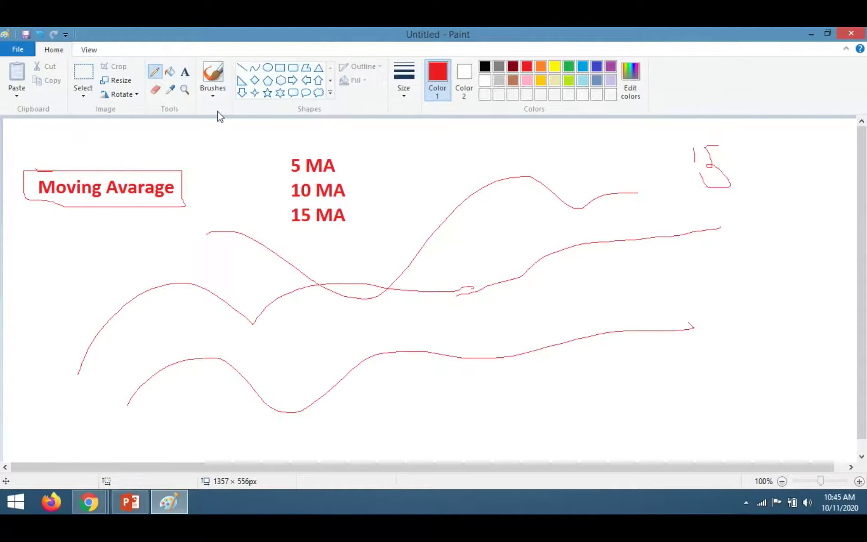
pyautogui.click(185, 72)
pyautogui.click(557, 126)
pyautogui.write('15')
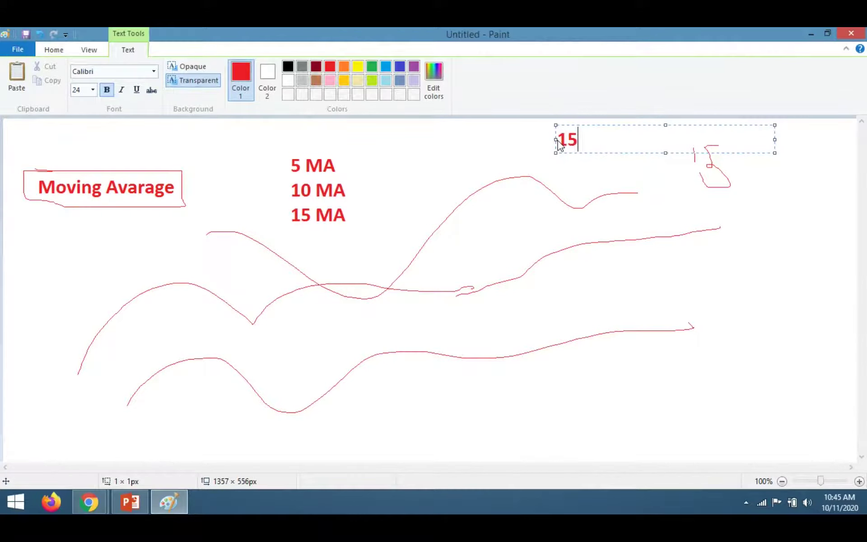
pyautogui.write(' in')
pyautogui.press('BackSpace')
pyautogui.press('BackSpace')
pyautogui.press('BackSpace')
pyautogui.write(',')
pyautogui.press('BackSpace')
pyautogui.write('min')
pyautogui.click(363, 175)
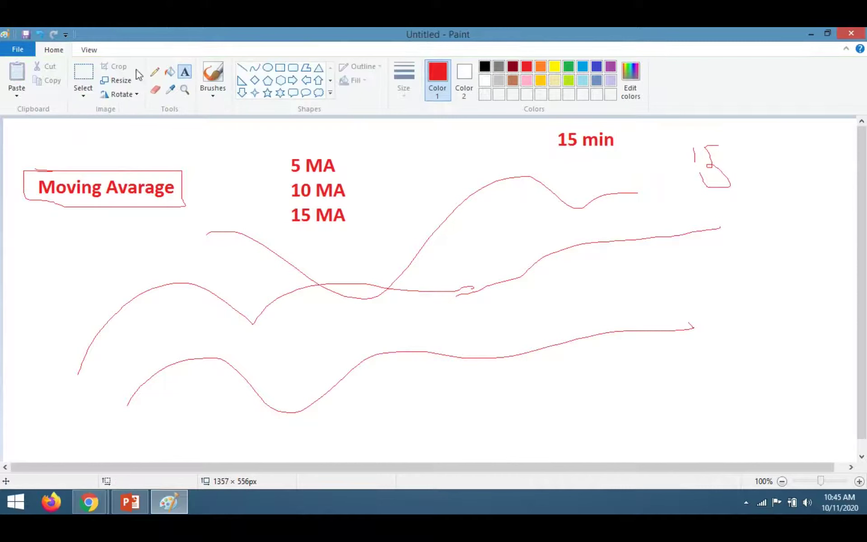
# Step: Sketch five candle boxes with an average line along the upper curve, and mark the MA list with a circle and a line to 15 min
pyautogui.click(155, 73)
pyautogui.moveTo(336, 162)
pyautogui.mouseDown()
pyautogui.moveTo(479, 133)
pyautogui.moveTo(551, 130)
pyautogui.mouseUp()
pyautogui.moveTo(579, 181)
pyautogui.mouseDown()
pyautogui.moveTo(582, 216)
pyautogui.moveTo(605, 178)
pyautogui.moveTo(574, 218)
pyautogui.moveTo(552, 186)
pyautogui.moveTo(562, 225)
pyautogui.mouseUp()
pyautogui.moveTo(524, 178)
pyautogui.mouseDown()
pyautogui.moveTo(510, 222)
pyautogui.moveTo(529, 228)
pyautogui.moveTo(503, 229)
pyautogui.mouseUp()
pyautogui.moveTo(480, 190)
pyautogui.mouseDown()
pyautogui.moveTo(474, 229)
pyautogui.moveTo(504, 230)
pyautogui.mouseUp()
pyautogui.moveTo(437, 207)
pyautogui.mouseDown()
pyautogui.moveTo(469, 201)
pyautogui.moveTo(451, 243)
pyautogui.moveTo(448, 210)
pyautogui.moveTo(497, 176)
pyautogui.moveTo(621, 196)
pyautogui.mouseUp()
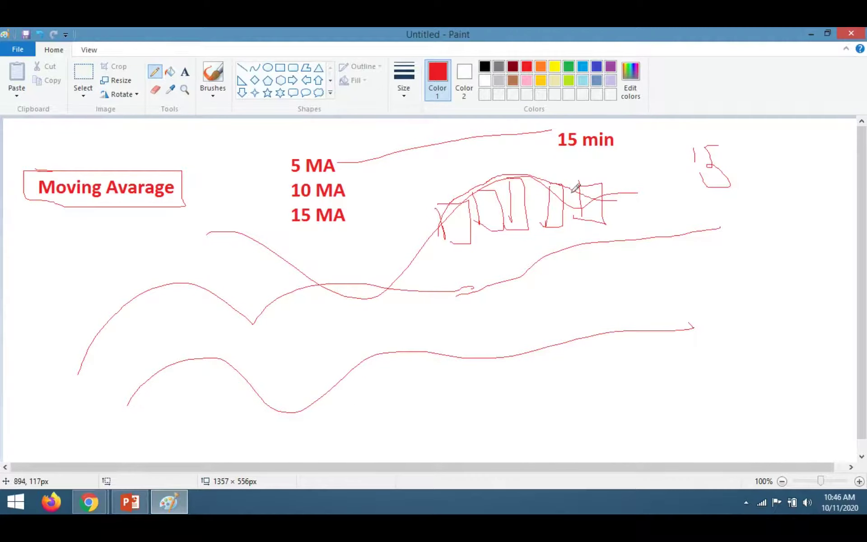
pyautogui.moveTo(277, 162)
pyautogui.mouseDown()
pyautogui.moveTo(333, 141)
pyautogui.moveTo(352, 221)
pyautogui.moveTo(267, 189)
pyautogui.moveTo(278, 167)
pyautogui.mouseUp()
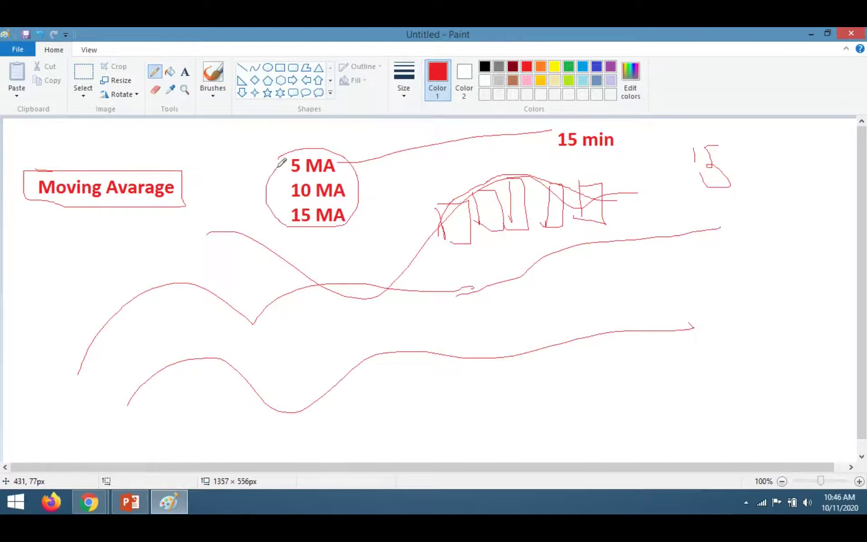
# Step: Add the lines "Simple Moving avarage" and "Exponetial moving avarage" below the heading, with the text box widened and placed clear of the MA circle
pyautogui.click(185, 72)
pyautogui.click(38, 227)
pyautogui.write('S')
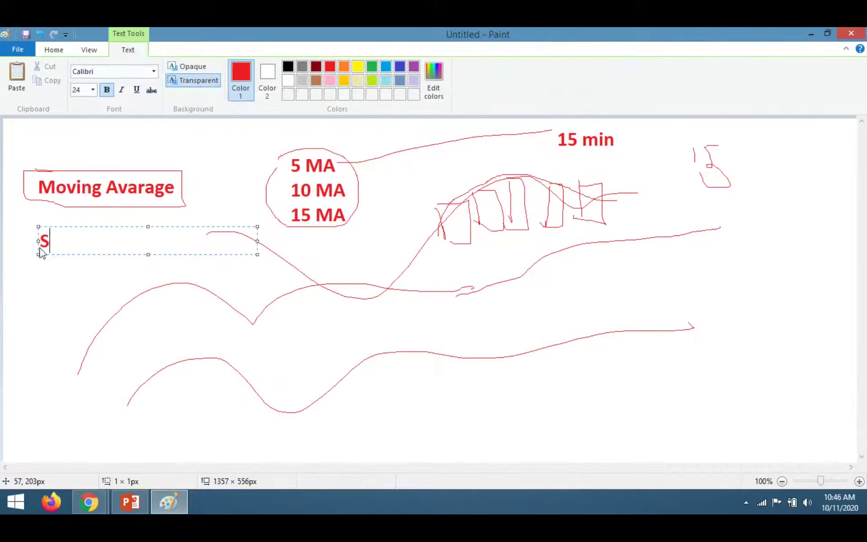
pyautogui.write('imple M')
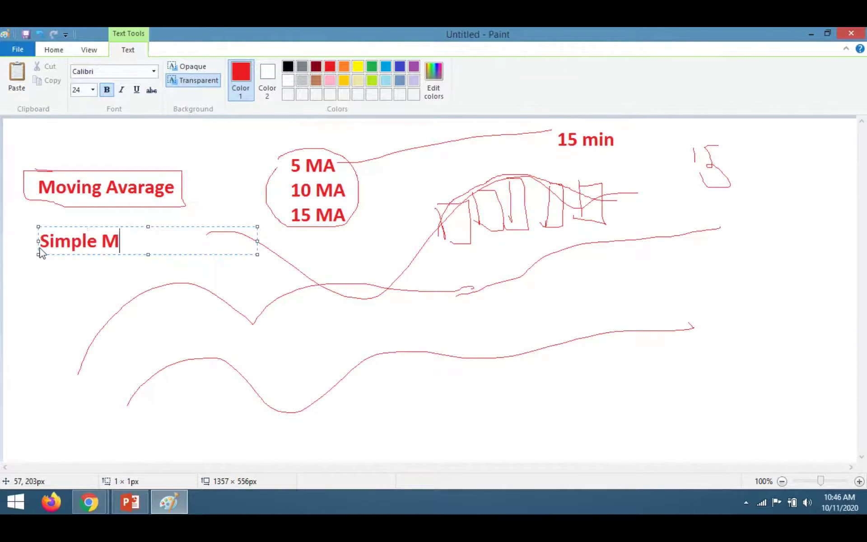
pyautogui.write('oving ')
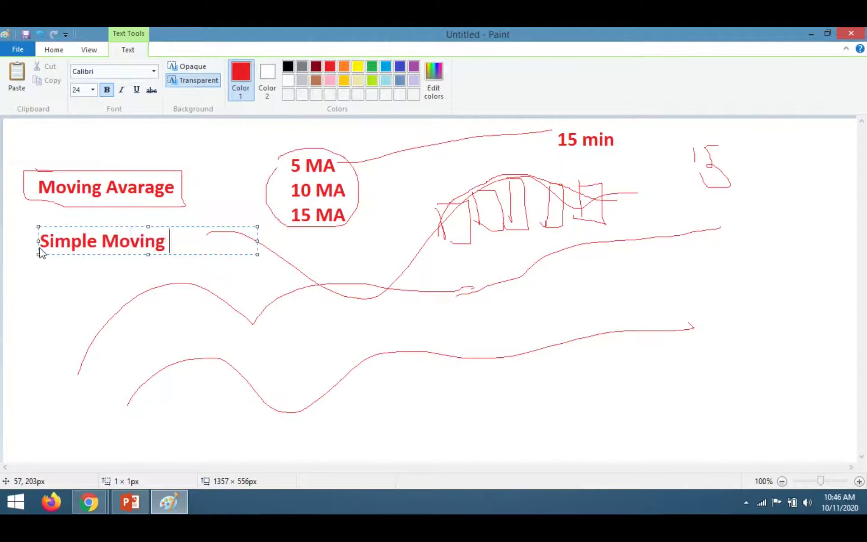
pyautogui.write('avarage')
pyautogui.press('Return')
pyautogui.write('Exponetial moving avarage')
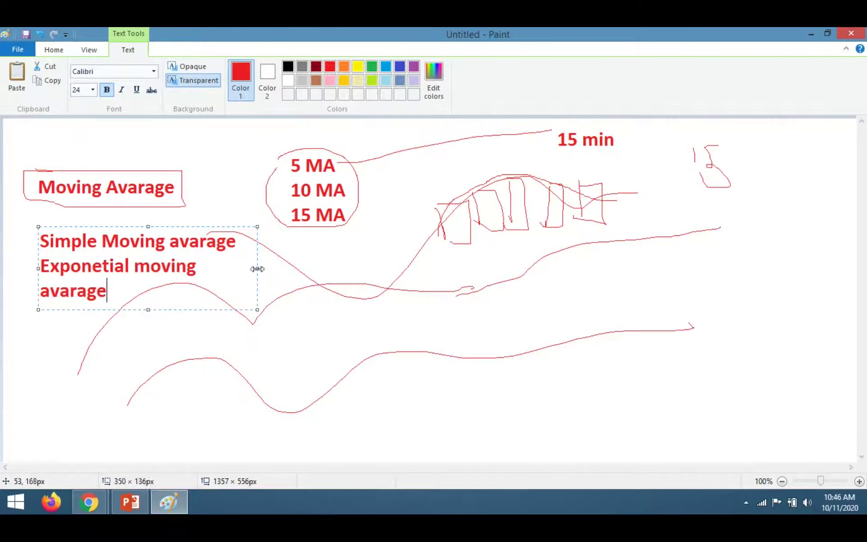
pyautogui.moveTo(257, 269); pyautogui.dragTo(333, 261)
pyautogui.moveTo(278, 227); pyautogui.dragTo(252, 240)
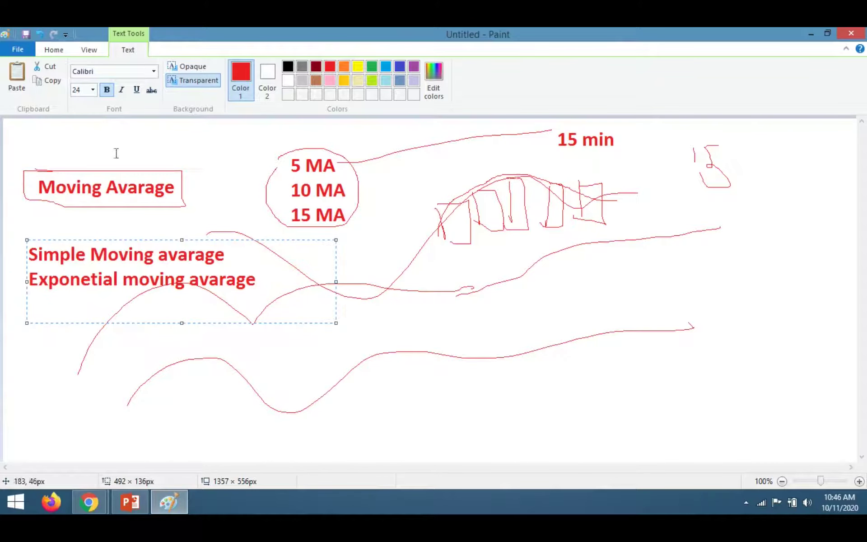
pyautogui.click(219, 141)
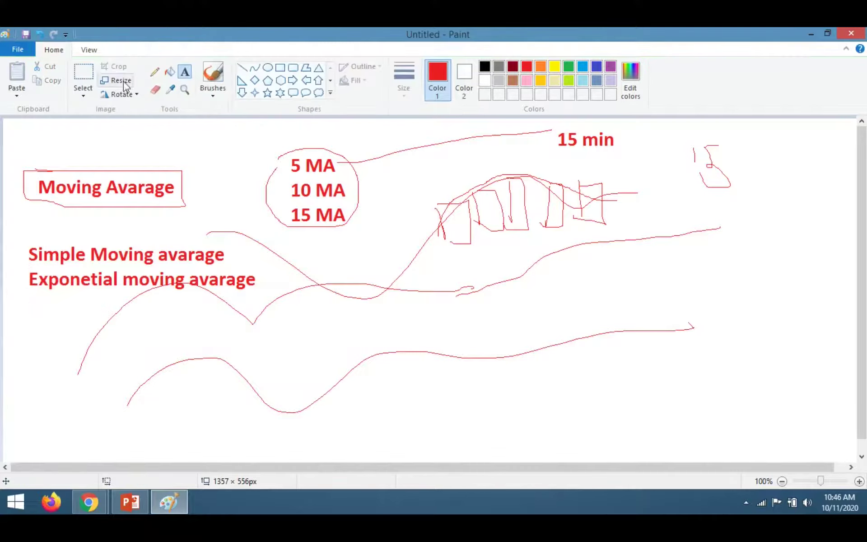
# Step: Circle the candle sketch with an arrow to it from 5 MA, and handwrite a 5 below the handwritten 15
pyautogui.click(154, 74)
pyautogui.moveTo(444, 173)
pyautogui.mouseDown()
pyautogui.moveTo(623, 162)
pyautogui.moveTo(537, 254)
pyautogui.moveTo(435, 177)
pyautogui.mouseUp()
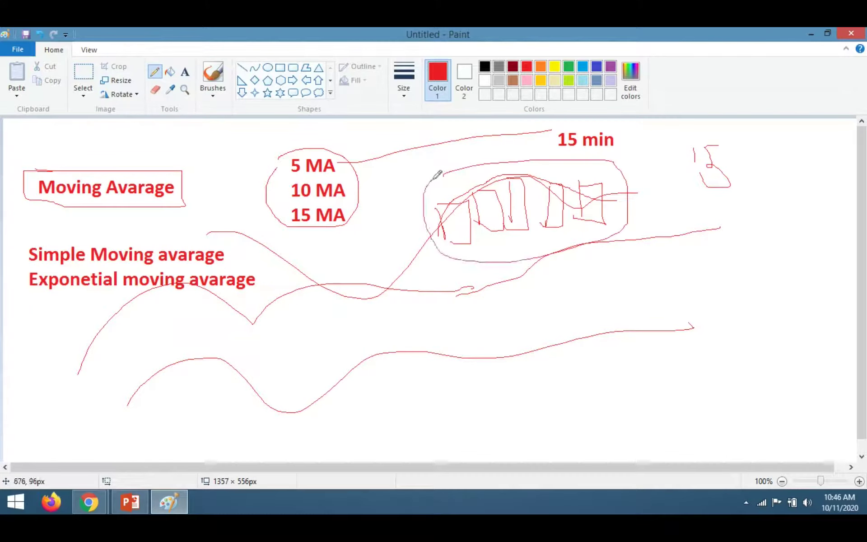
pyautogui.moveTo(350, 168)
pyautogui.mouseDown()
pyautogui.moveTo(418, 199)
pyautogui.moveTo(400, 215)
pyautogui.mouseUp()
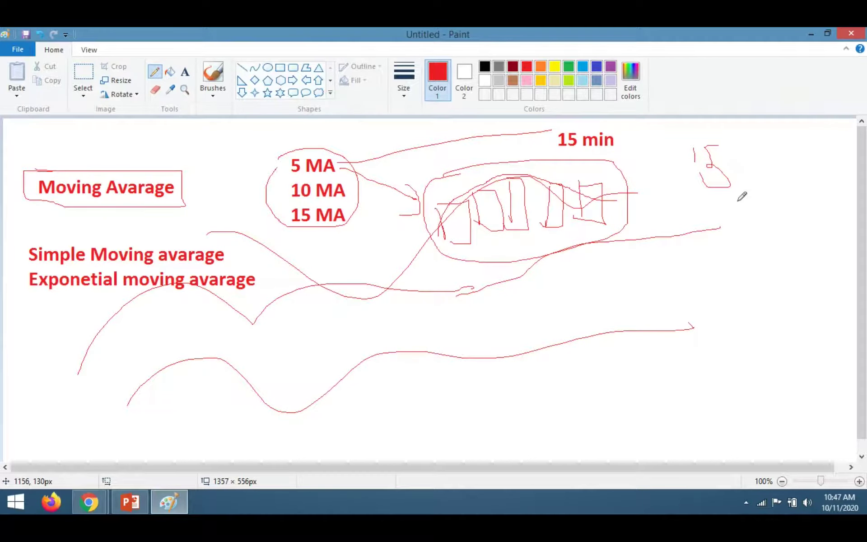
pyautogui.moveTo(774, 183); pyautogui.dragTo(763, 198)
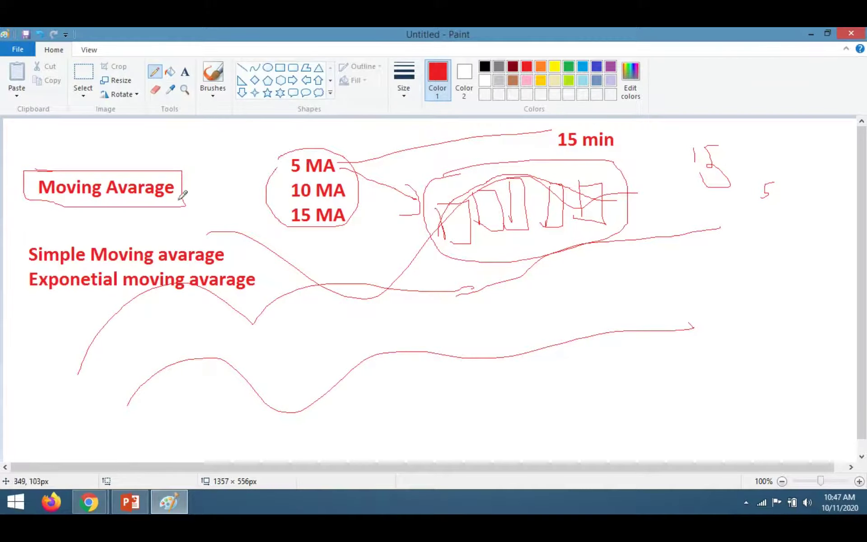
# Step: Draw arrows to the candle sketch from both moving average types, 5 MA and 10 MA, and underline Exponetial moving avarage
pyautogui.moveTo(231, 254)
pyautogui.mouseDown()
pyautogui.moveTo(411, 212)
pyautogui.moveTo(412, 233)
pyautogui.mouseUp()
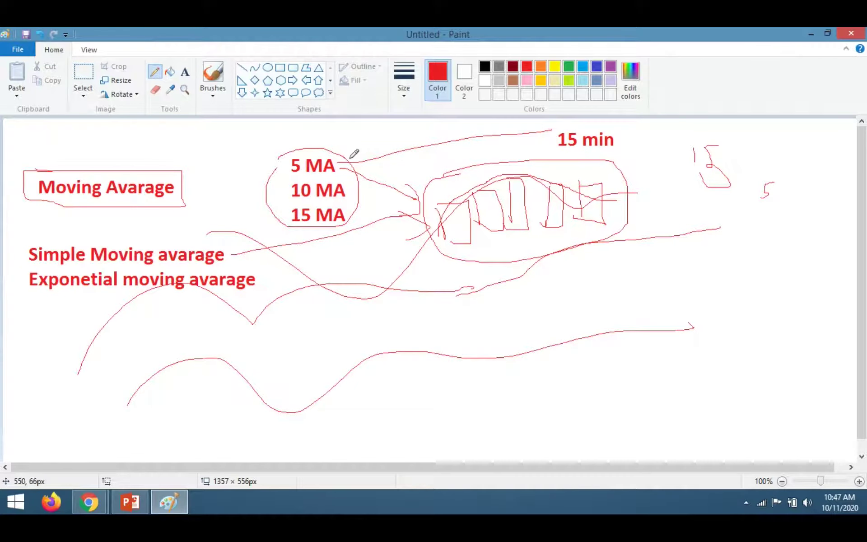
pyautogui.moveTo(352, 163); pyautogui.dragTo(426, 181)
pyautogui.moveTo(358, 189); pyautogui.dragTo(409, 214)
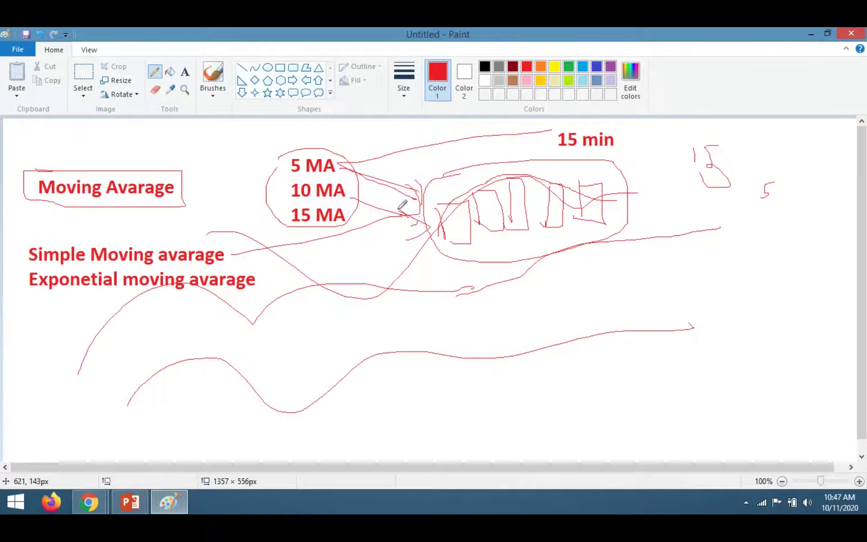
pyautogui.moveTo(37, 297)
pyautogui.mouseDown()
pyautogui.moveTo(254, 300)
pyautogui.moveTo(280, 271)
pyautogui.moveTo(421, 229)
pyautogui.moveTo(427, 252)
pyautogui.mouseUp()
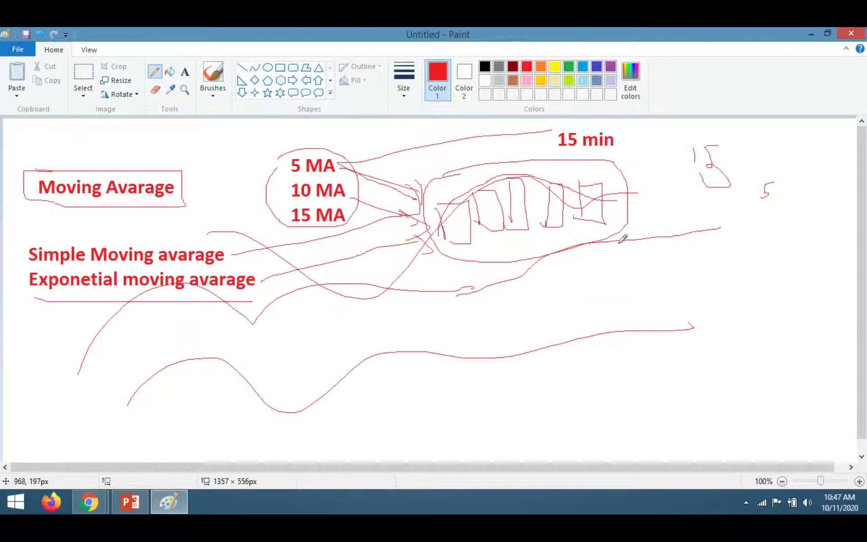
# Step: Circle the last candle, underline Exponetial moving avarage again, and draw a cross and a tick above Simple Moving avarage
pyautogui.moveTo(619, 232)
pyautogui.mouseDown()
pyautogui.moveTo(584, 221)
pyautogui.moveTo(620, 161)
pyautogui.moveTo(603, 232)
pyautogui.mouseUp()
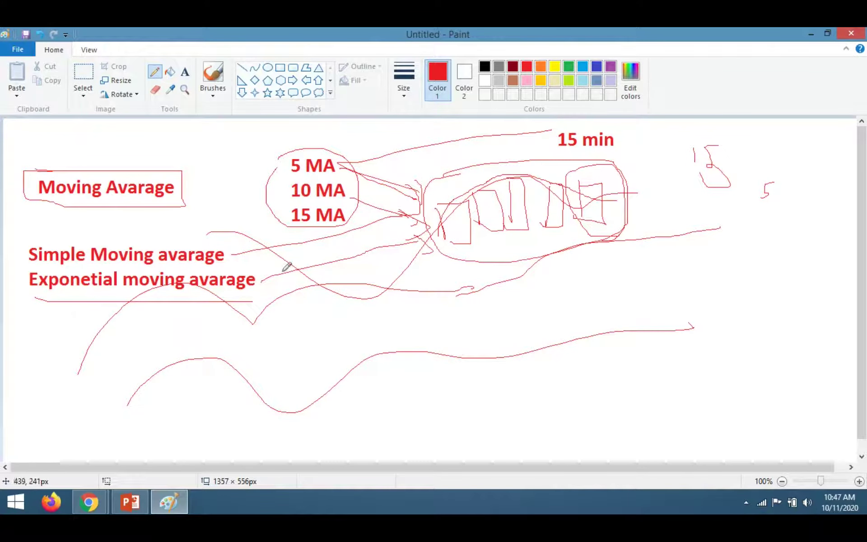
pyautogui.moveTo(24, 296); pyautogui.dragTo(248, 304)
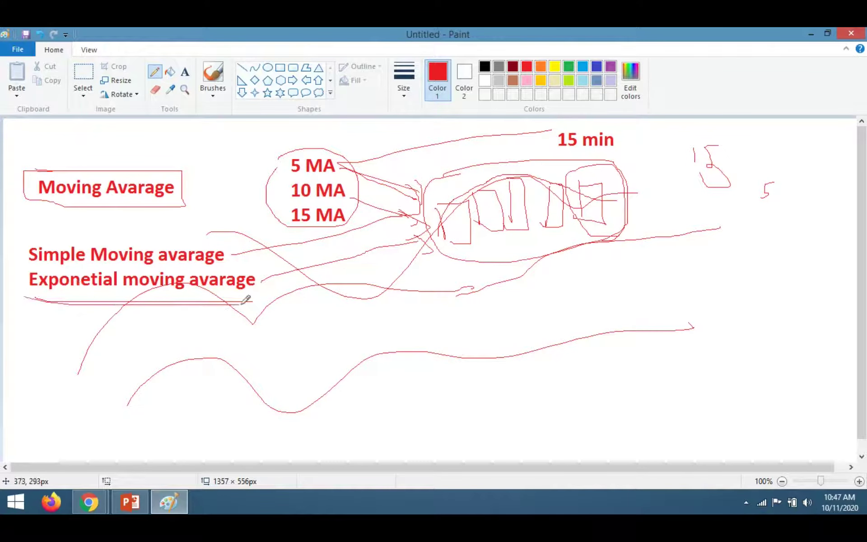
pyautogui.moveTo(31, 234)
pyautogui.mouseDown()
pyautogui.moveTo(71, 248)
pyautogui.moveTo(32, 247)
pyautogui.moveTo(137, 226)
pyautogui.mouseUp()
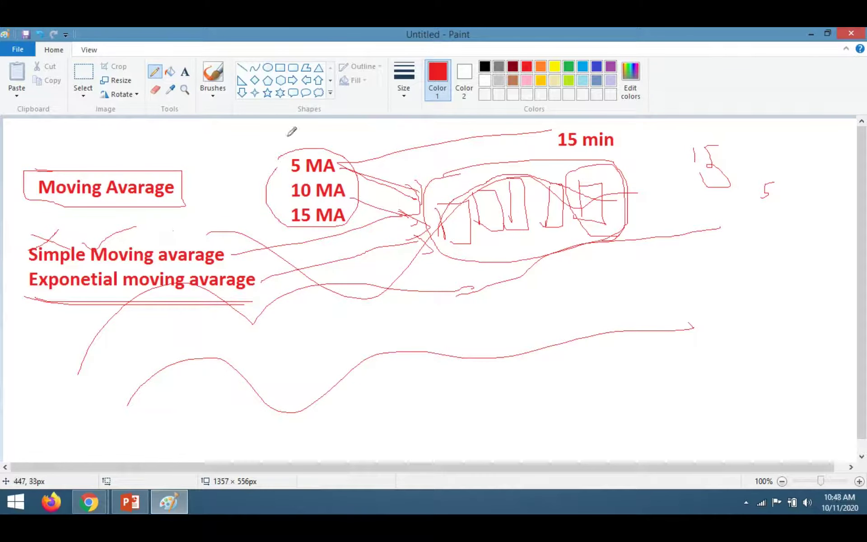
# Step: Delete the rectangular area of about 851 × 358 px holding the MA list, the 15 min label and the candle sketch
pyautogui.click(86, 77)
pyautogui.moveTo(271, 131); pyautogui.dragTo(810, 356)
pyautogui.press('Delete')
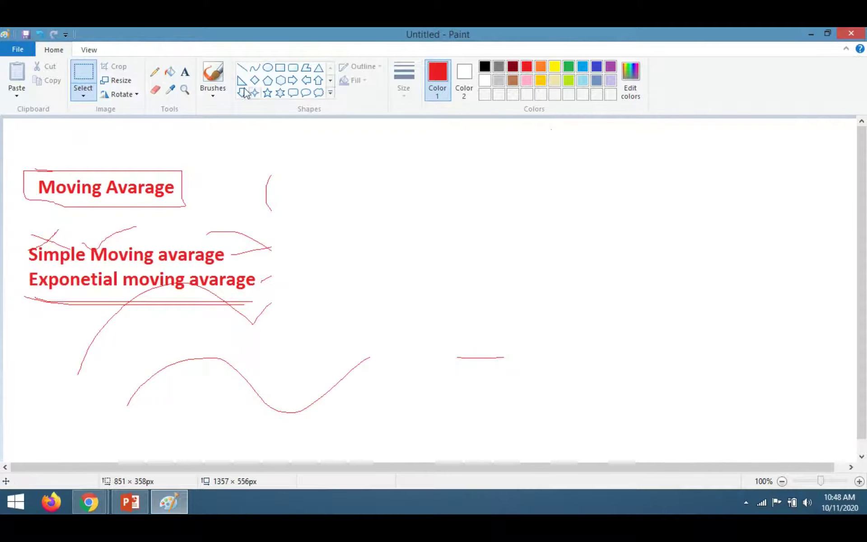
# Step: Add the bold red title "Exponetial M A" near the top of the cleared canvas area
pyautogui.click(185, 72)
pyautogui.click(478, 140)
pyautogui.write('E')
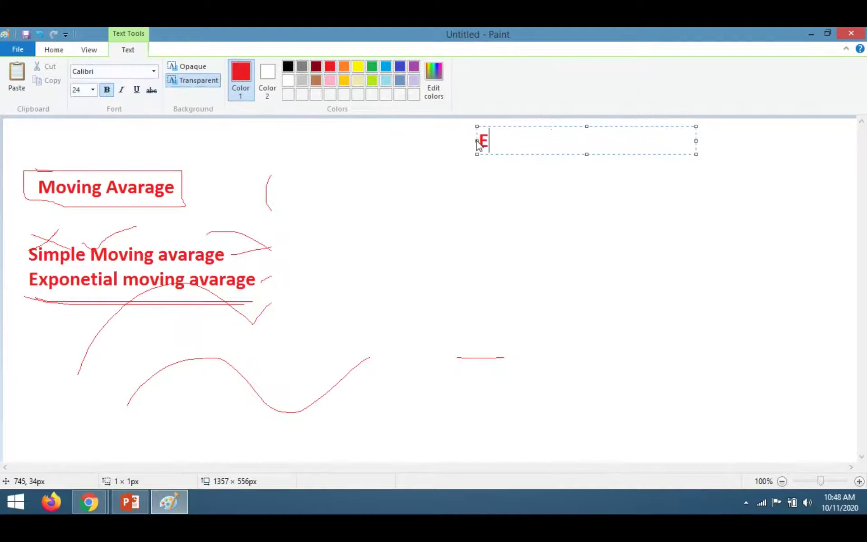
pyautogui.write('xponetia')
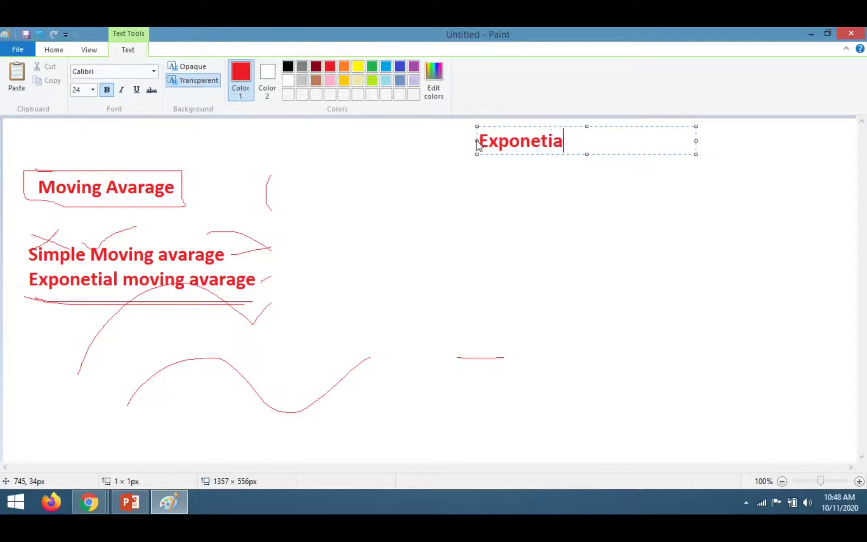
pyautogui.write('l M A')
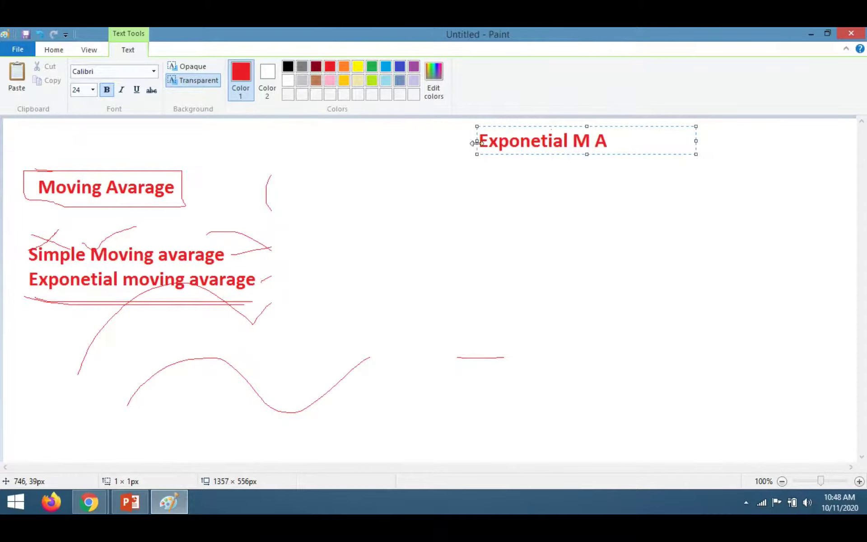
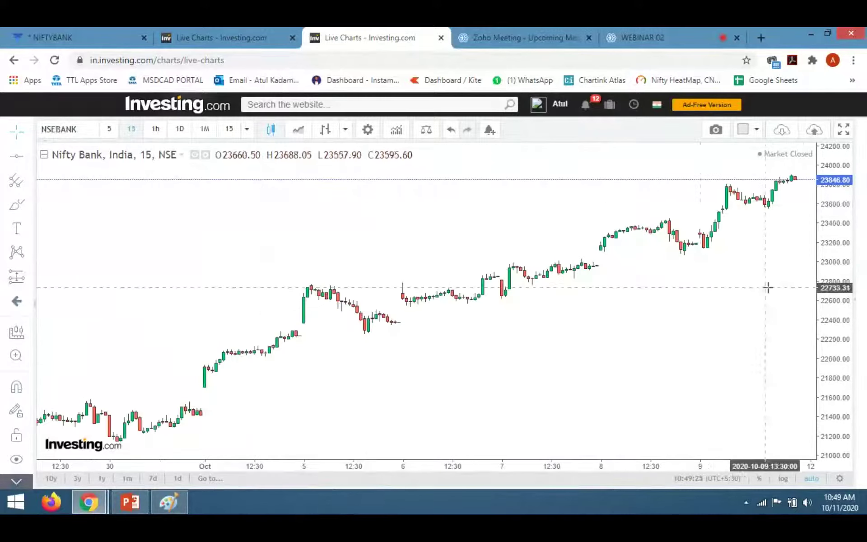
# Step: Add a Moving Average Exponential indicator to the Nifty Bank 15-minute chart and set its length to 50
pyautogui.moveTo(523, 339); pyautogui.dragTo(455, 339)
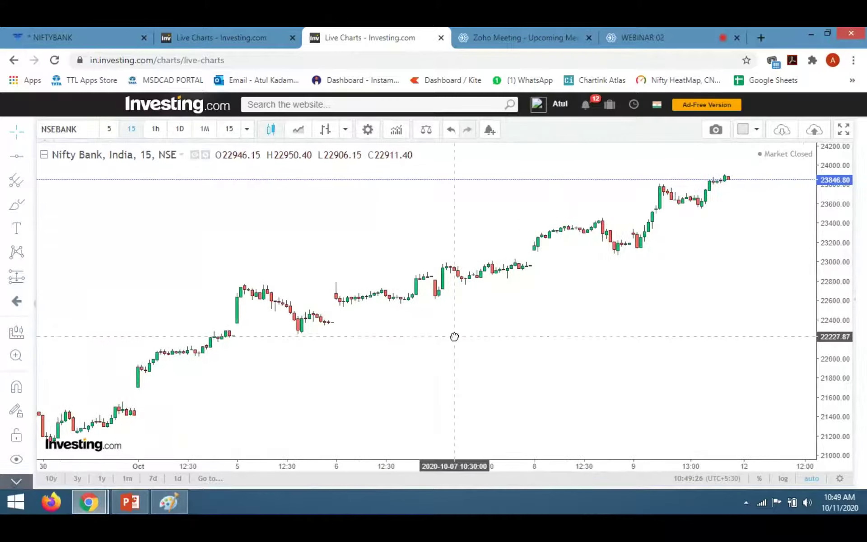
pyautogui.click(397, 131)
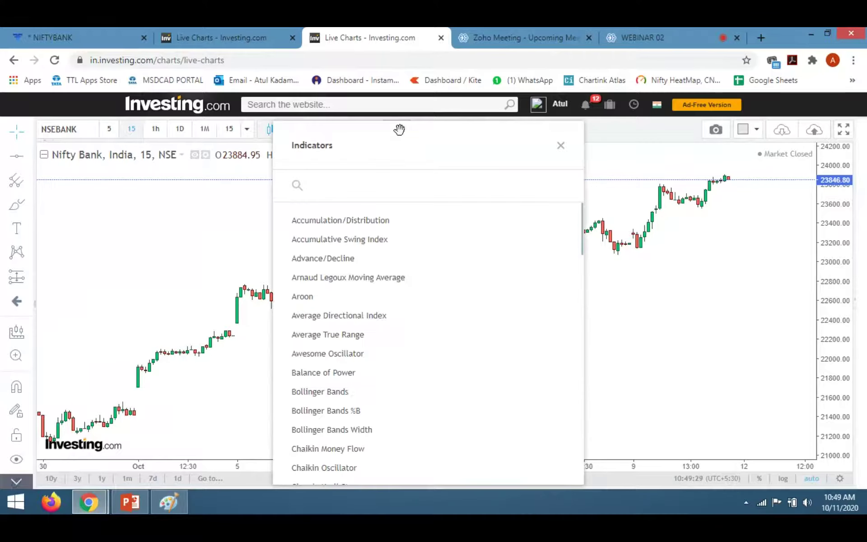
pyautogui.write('ema')
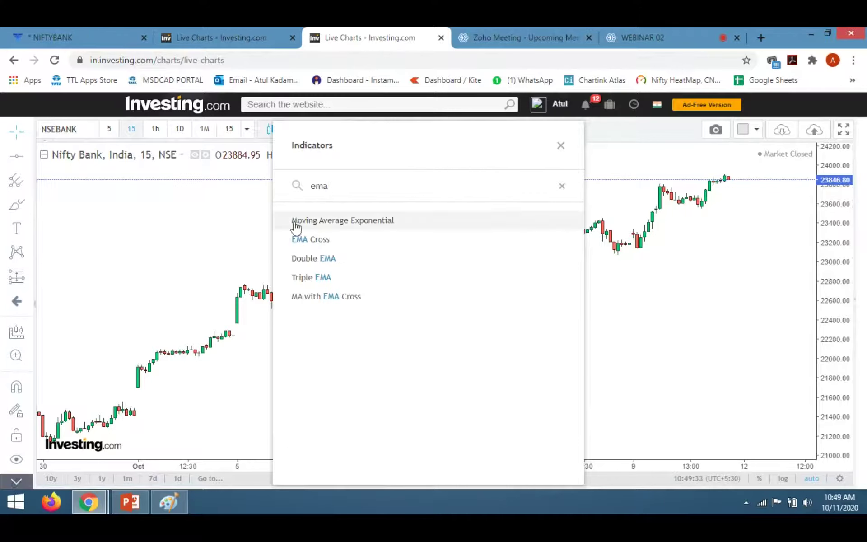
pyautogui.click(379, 228)
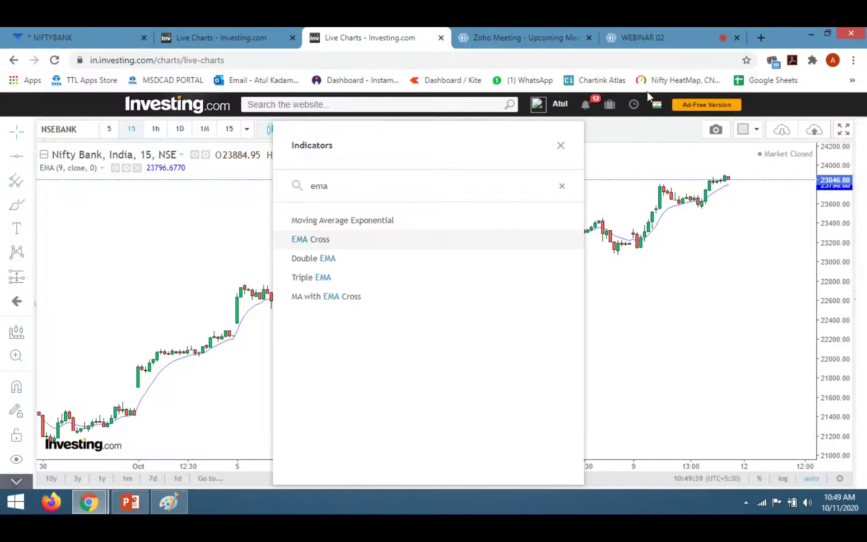
pyautogui.click(560, 145)
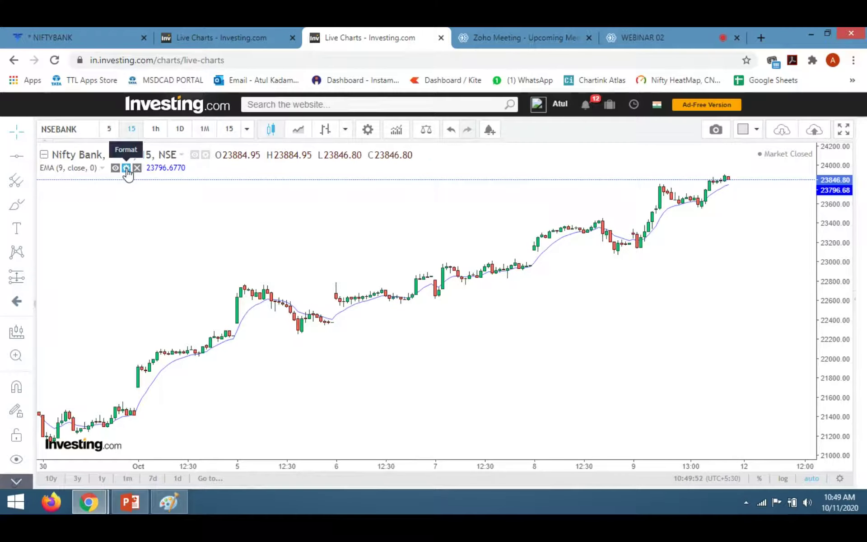
pyautogui.doubleClick(346, 313)
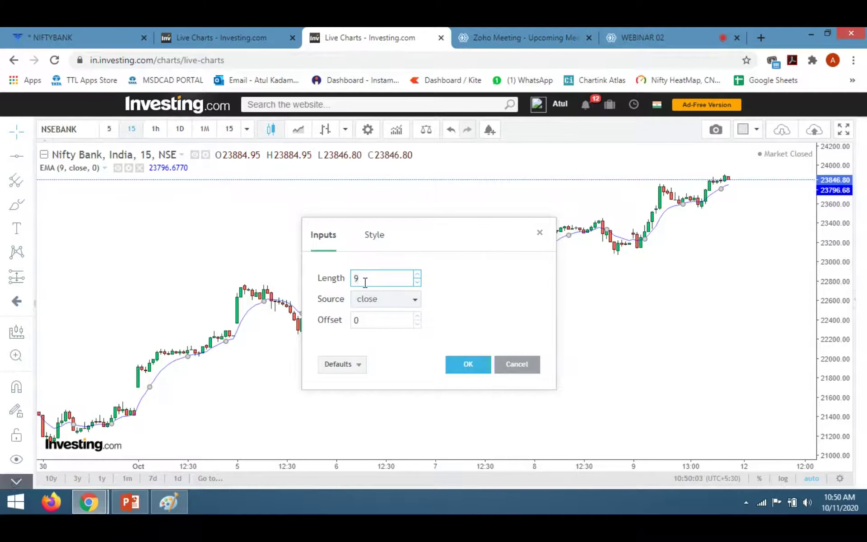
pyautogui.write('50')
# Step: Style the 50-period EMA line as solid black with full opacity and a thicker stroke, and apply the settings
pyautogui.click(373, 235)
pyautogui.click(347, 277)
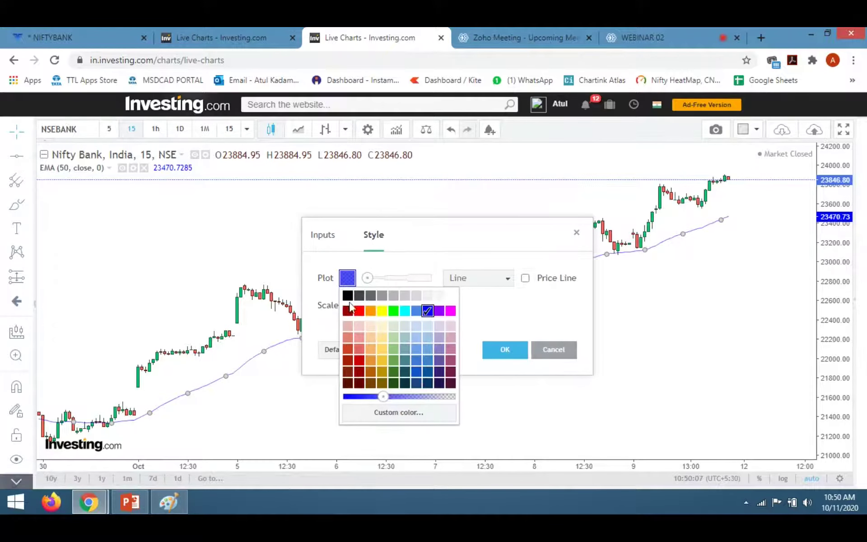
pyautogui.click(358, 294)
pyautogui.click(348, 278)
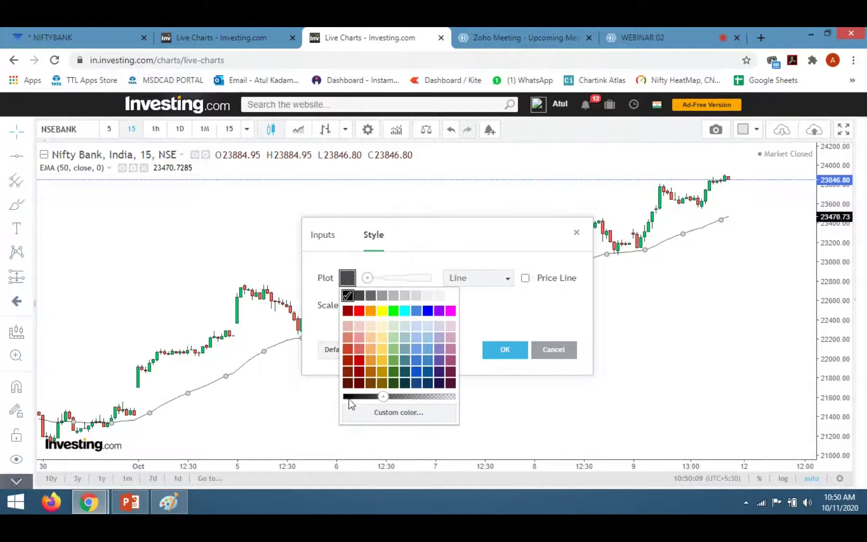
pyautogui.moveTo(355, 398); pyautogui.dragTo(348, 396)
pyautogui.click(383, 280)
pyautogui.click(386, 278)
pyautogui.moveTo(385, 283)
pyautogui.mouseDown()
pyautogui.moveTo(430, 283)
pyautogui.moveTo(392, 284)
pyautogui.mouseUp()
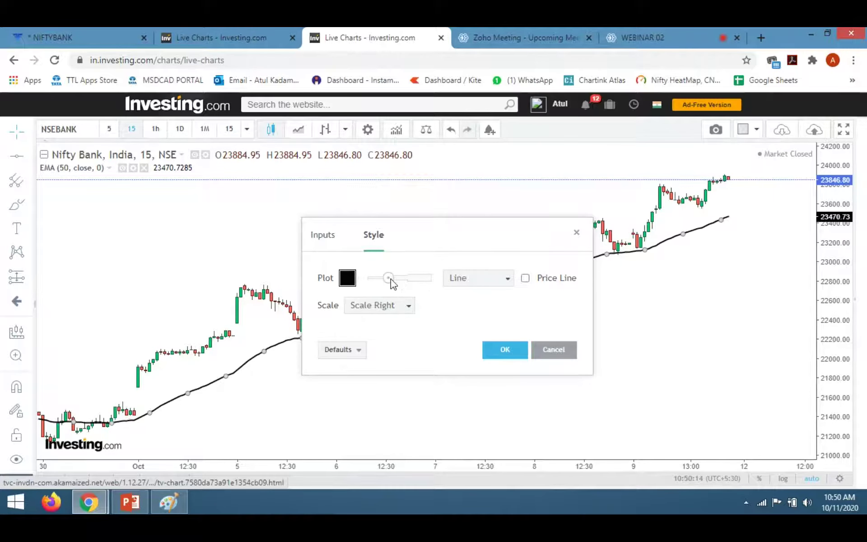
pyautogui.click(505, 349)
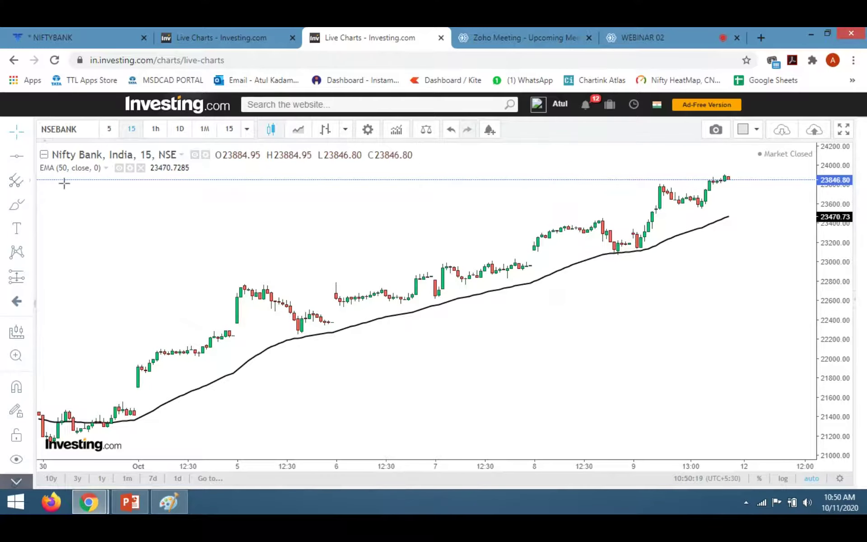
# Step: Examine the 50-period EMA against price over a longer stretch of the chart and check the webinar chat for attendee questions
pyautogui.scroll(-3, 401, 316)
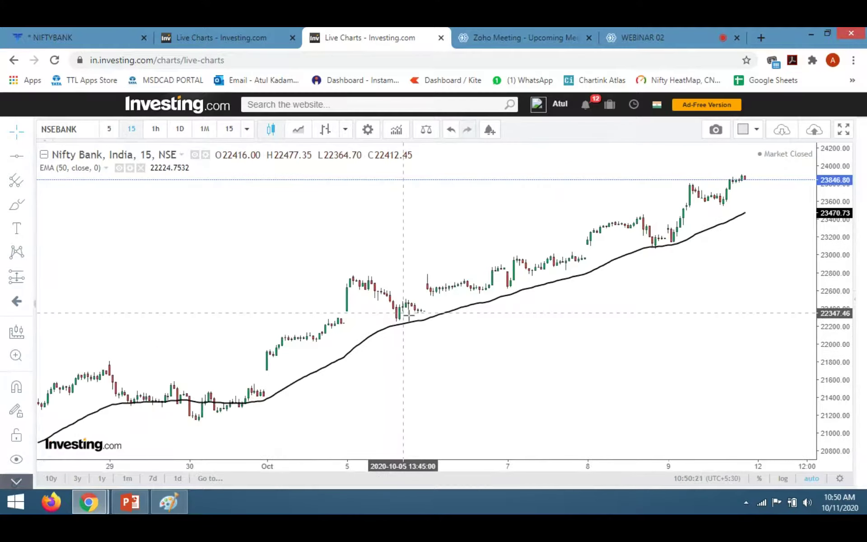
pyautogui.moveTo(546, 306); pyautogui.dragTo(520, 313)
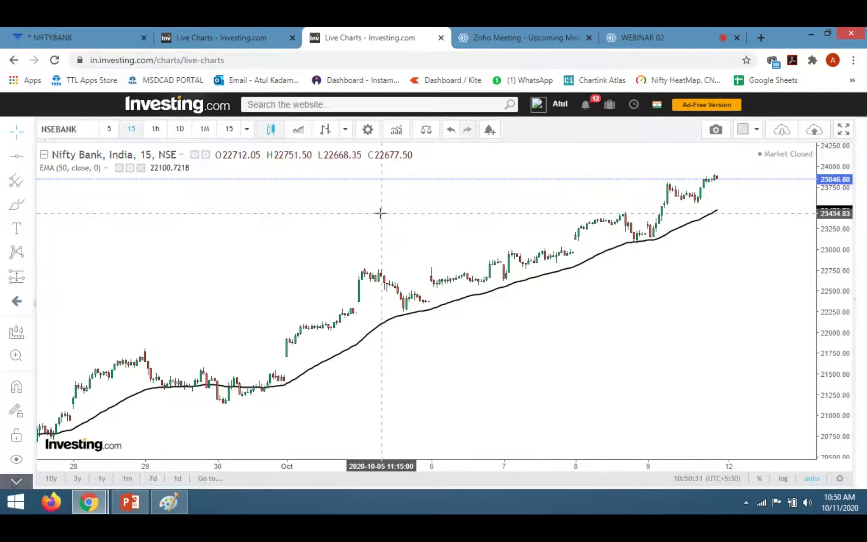
pyautogui.click(674, 28)
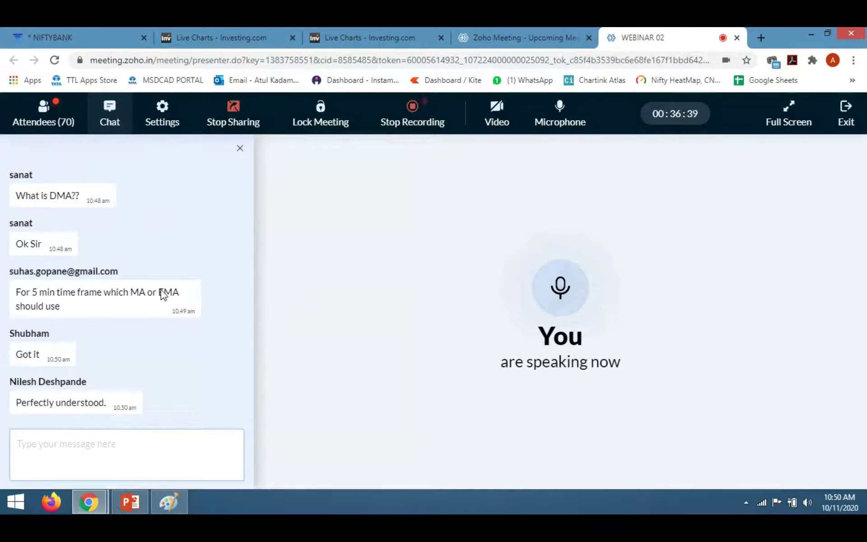
pyautogui.click(322, 45)
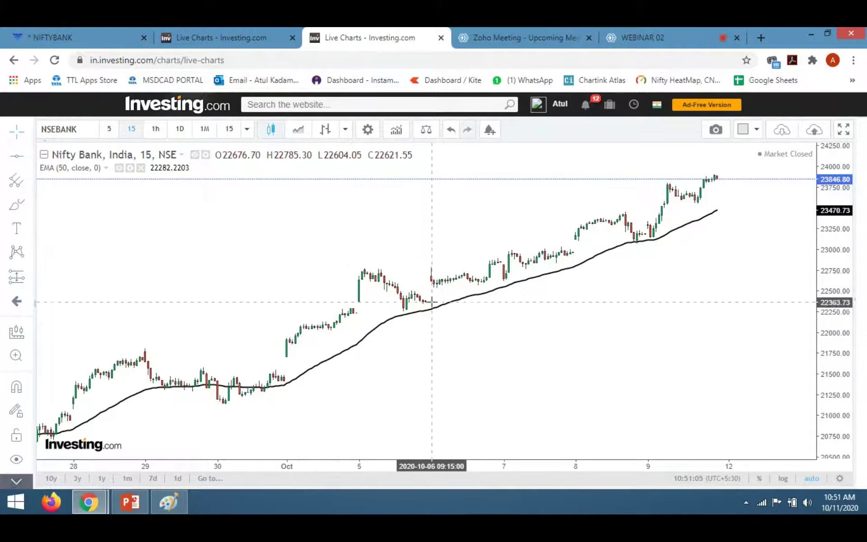
# Step: Switch to Paint and delete the rectangular area of about 711 × 439 px holding the moving average labels and curve sketches
pyautogui.click(170, 501)
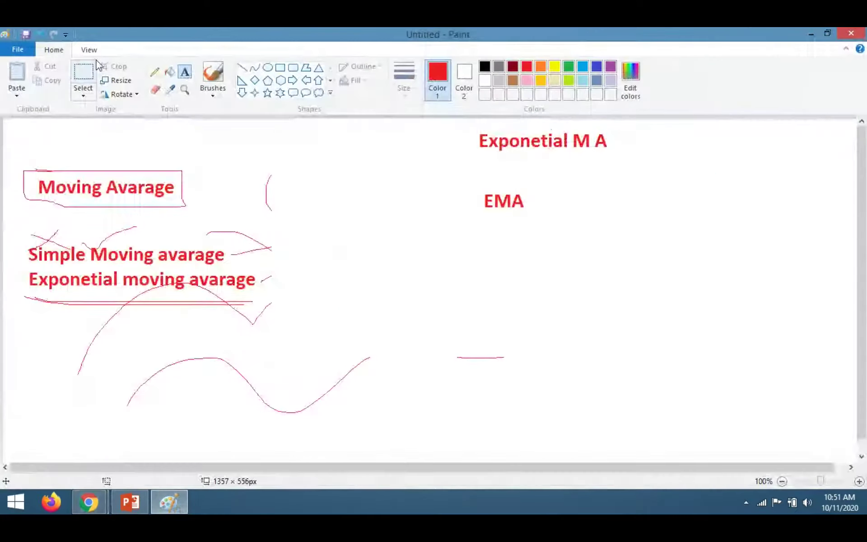
pyautogui.click(4, 135)
pyautogui.press('Escape')
pyautogui.click(86, 73)
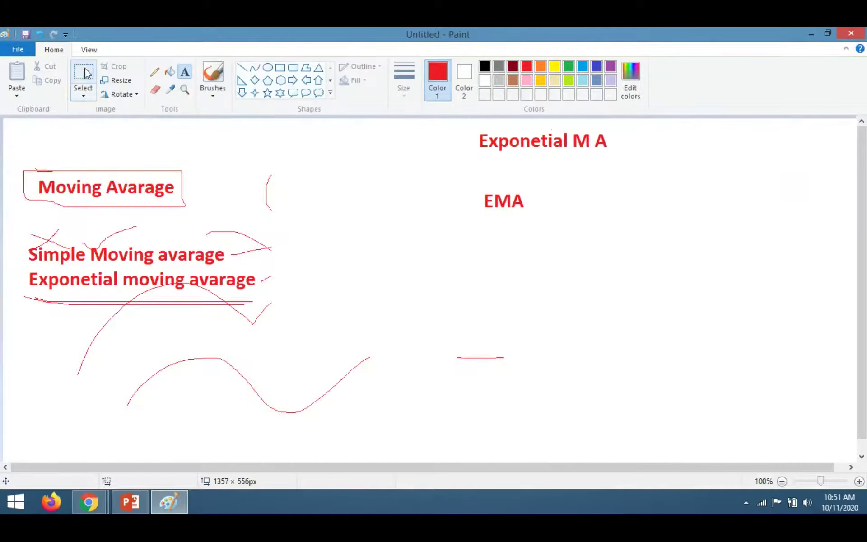
pyautogui.click(87, 72)
pyautogui.moveTo(19, 156); pyautogui.dragTo(471, 434)
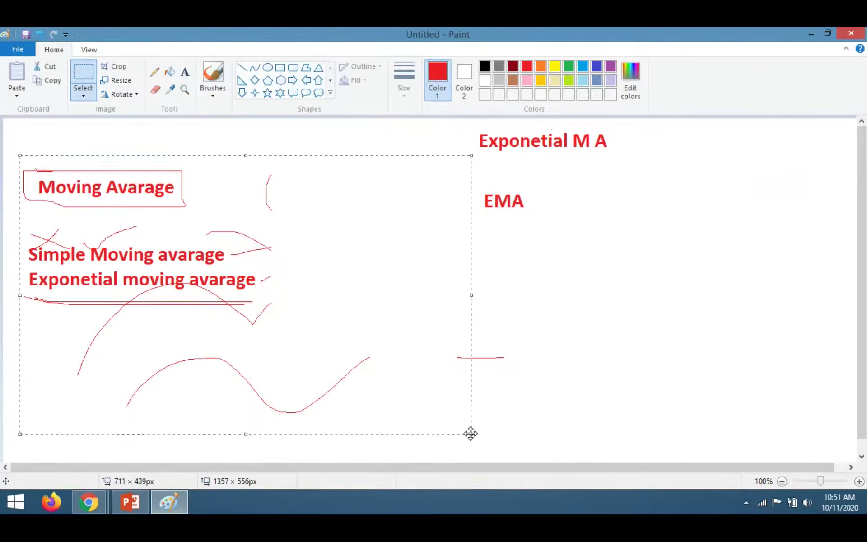
pyautogui.press('Delete')
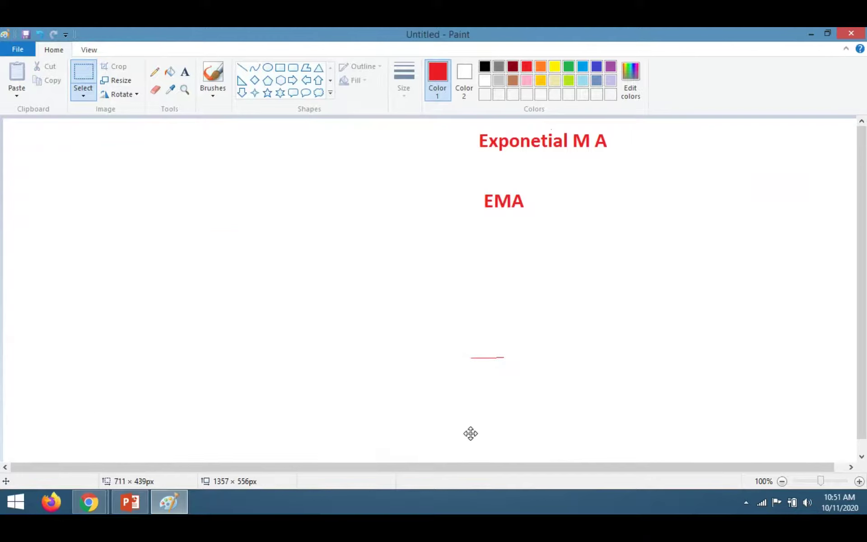
pyautogui.click(184, 72)
pyautogui.click(467, 244)
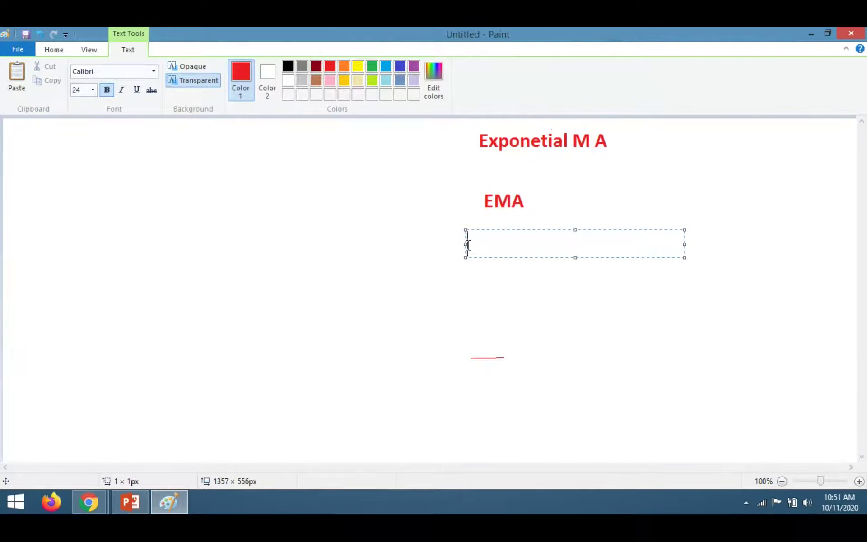
pyautogui.click(74, 333)
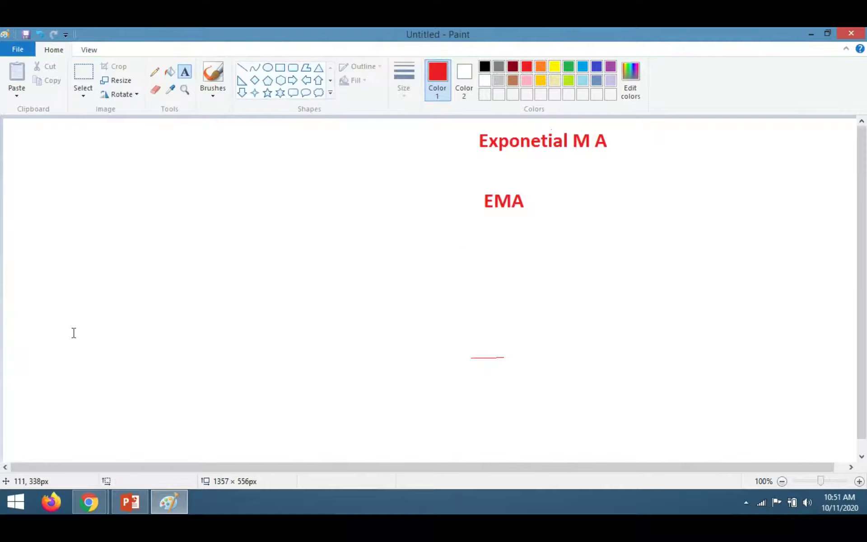
# Step: Switch back to the Investing.com chart and remove the 50-period EMA indicator from it
pyautogui.click(89, 502)
pyautogui.click(119, 447)
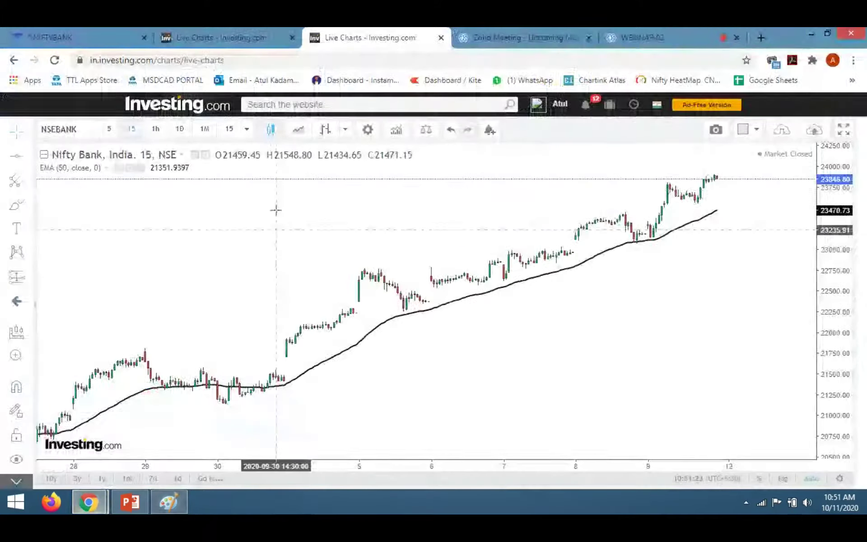
pyautogui.rightClick(270, 153)
pyautogui.moveTo(337, 416)
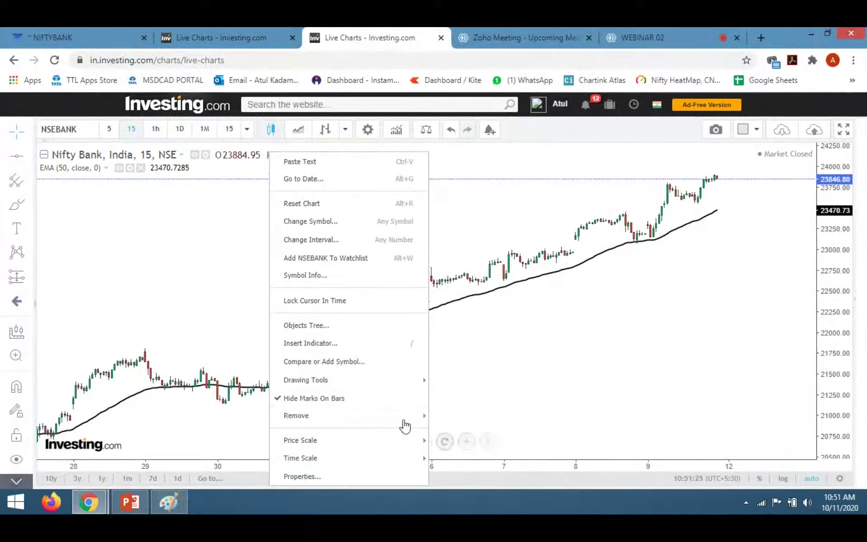
pyautogui.click(490, 453)
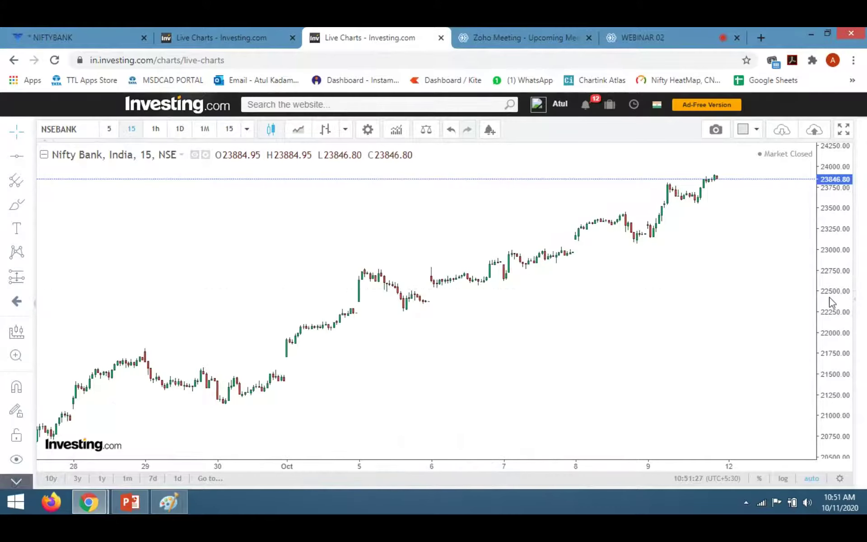
# Step: Search the indicators for "expo" and add Moving Average Exponential to the cleared Nifty Bank chart
pyautogui.moveTo(833, 292); pyautogui.dragTo(831, 276)
pyautogui.moveTo(656, 285); pyautogui.dragTo(645, 289)
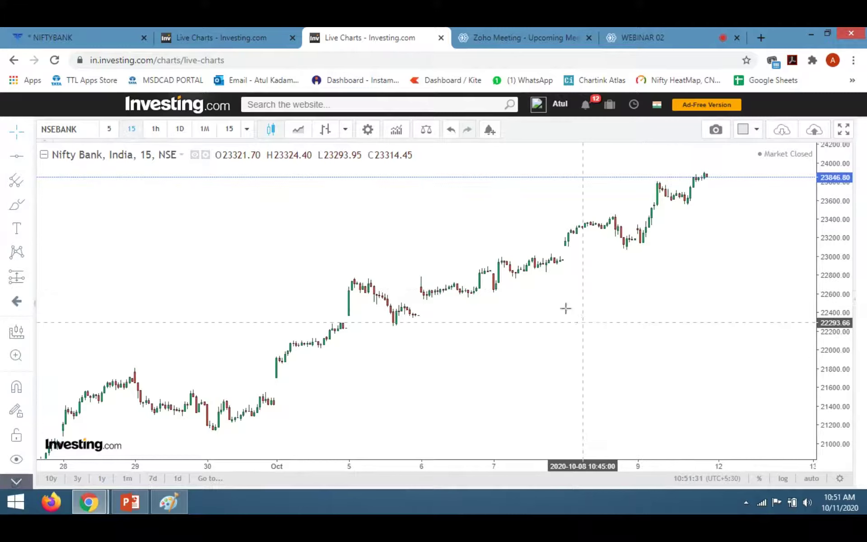
pyautogui.click(395, 132)
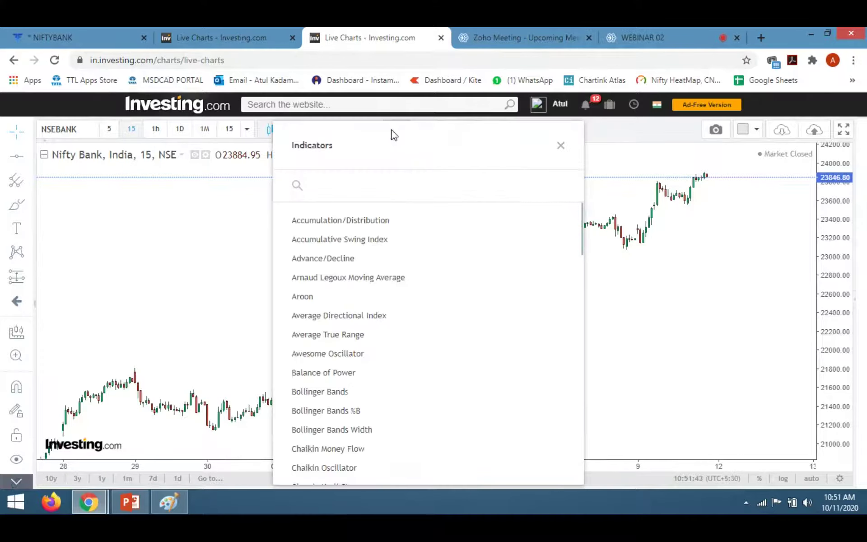
pyautogui.write('ema')
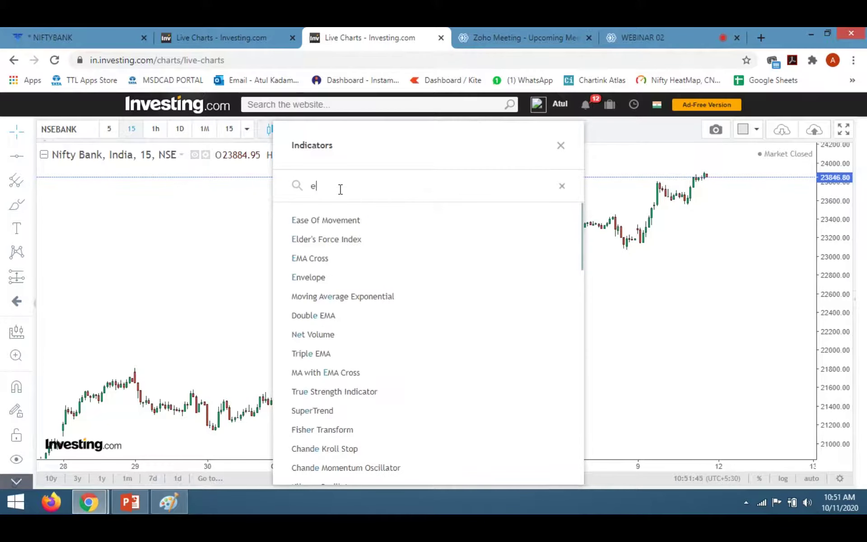
pyautogui.press('BackSpace')
pyautogui.press('BackSpace')
pyautogui.write('expo')
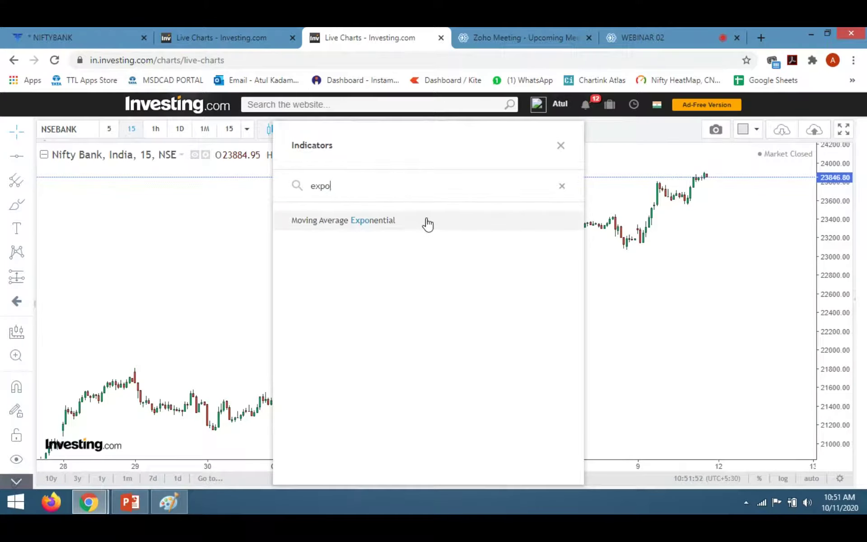
pyautogui.click(403, 222)
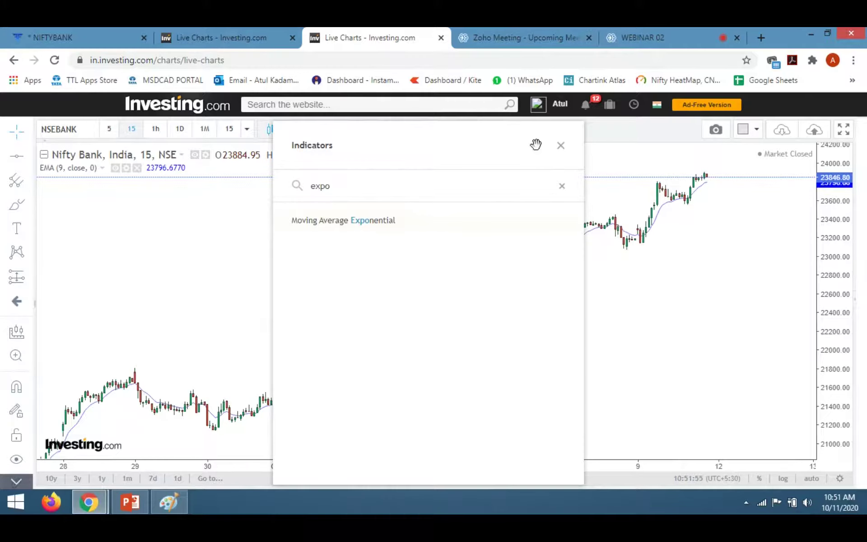
pyautogui.click(560, 146)
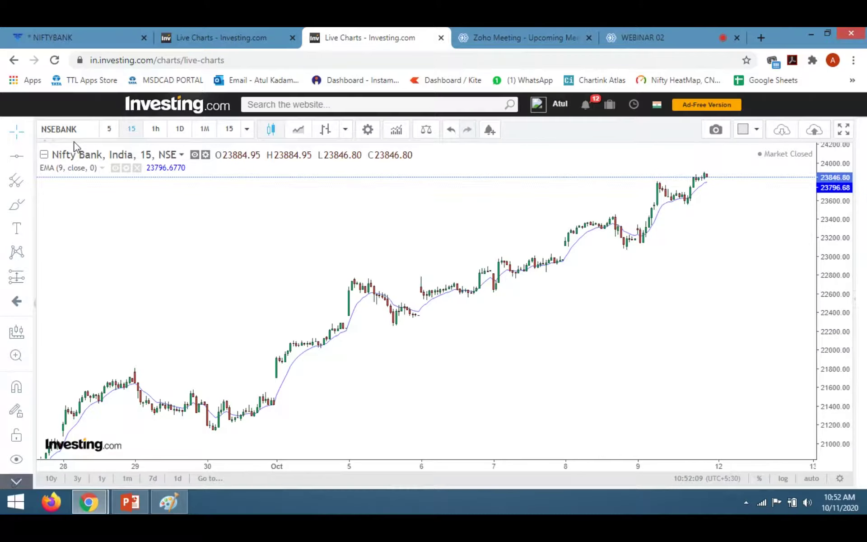
# Step: Format the EMA line as black with higher opacity and a thicker stroke
pyautogui.click(128, 169)
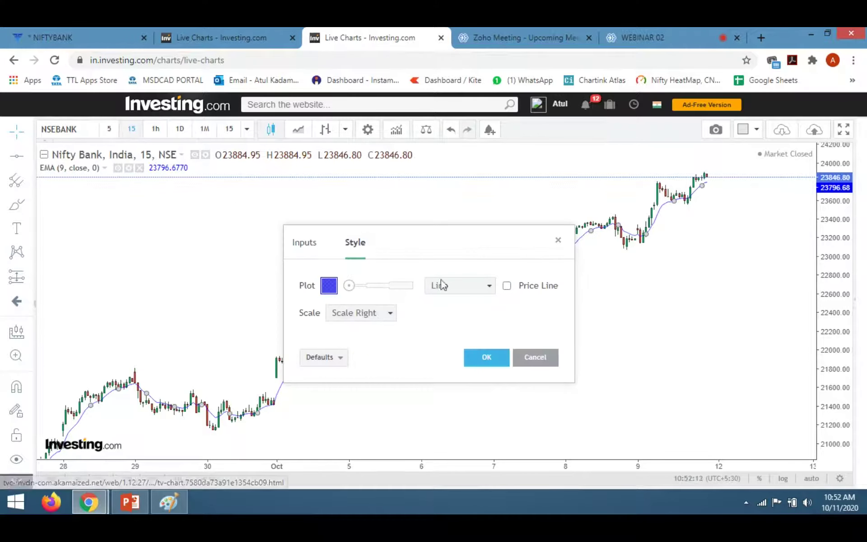
pyautogui.click(530, 357)
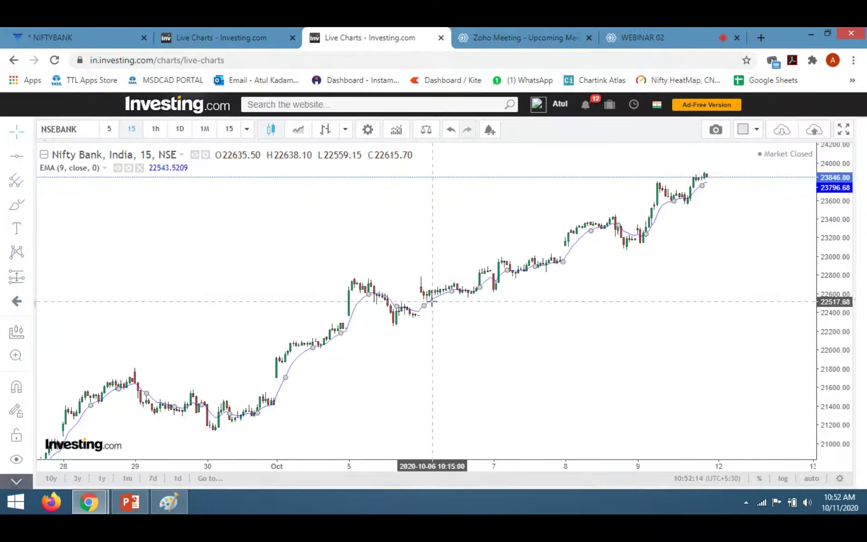
pyautogui.click(128, 168)
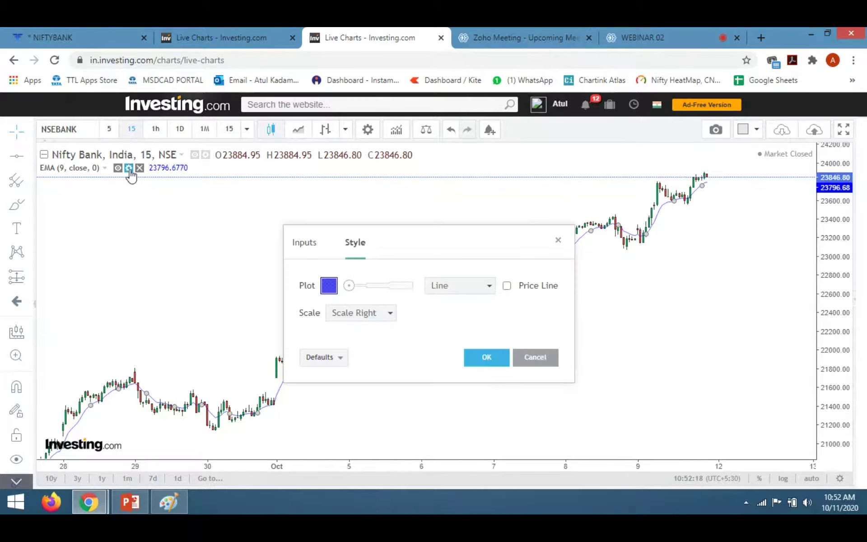
pyautogui.click(327, 289)
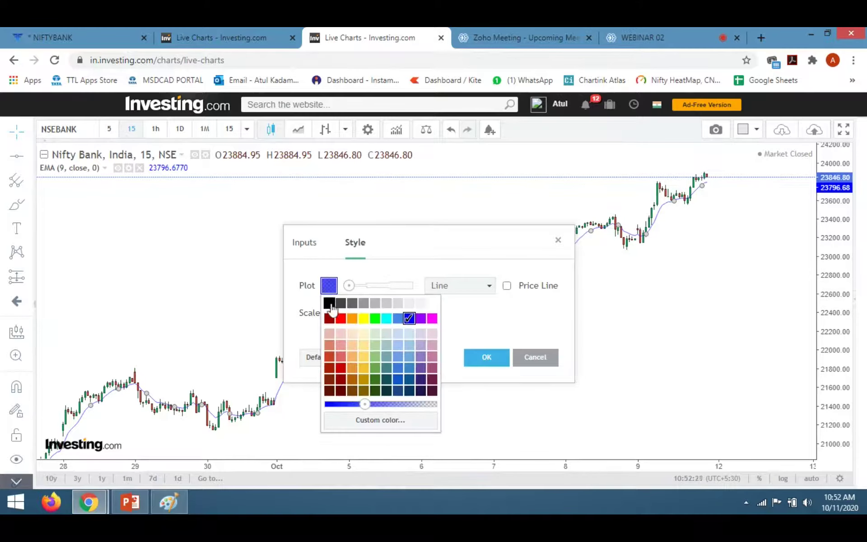
pyautogui.click(329, 303)
pyautogui.click(329, 289)
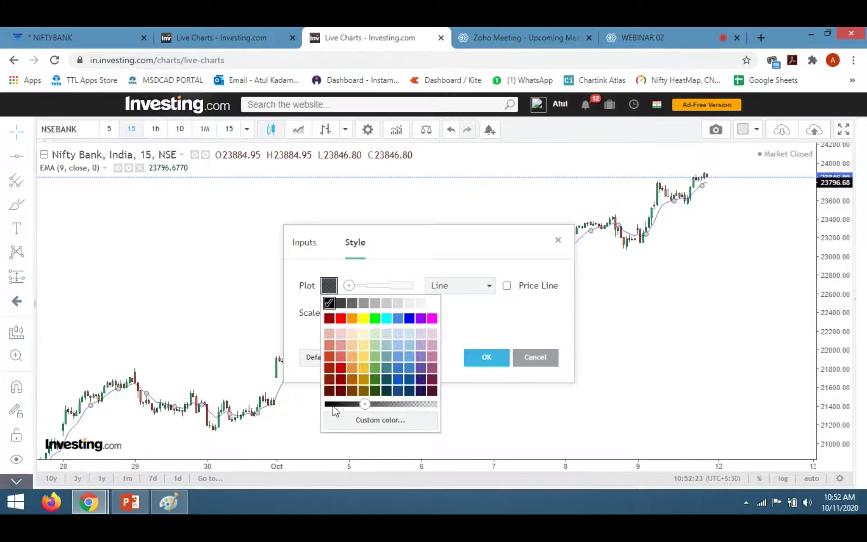
pyautogui.click(336, 404)
pyautogui.click(368, 287)
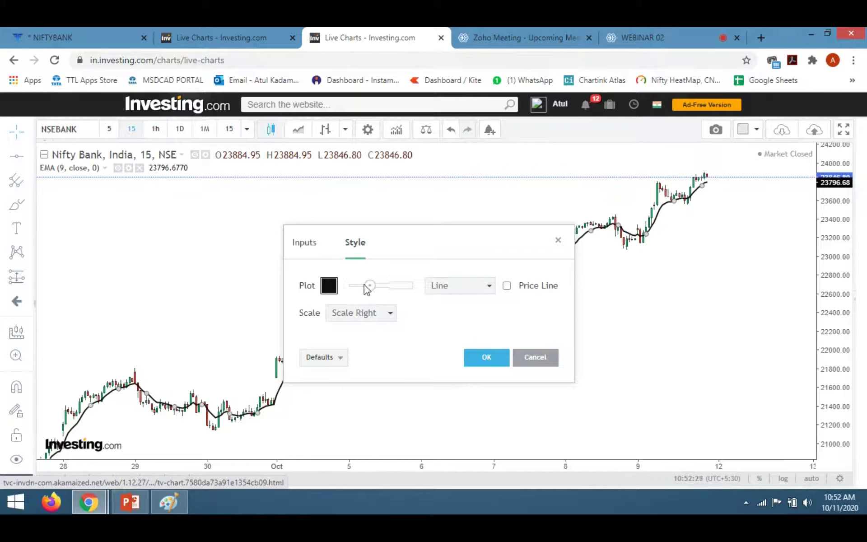
# Step: Set the EMA length to 25 and apply the indicator settings
pyautogui.click(300, 246)
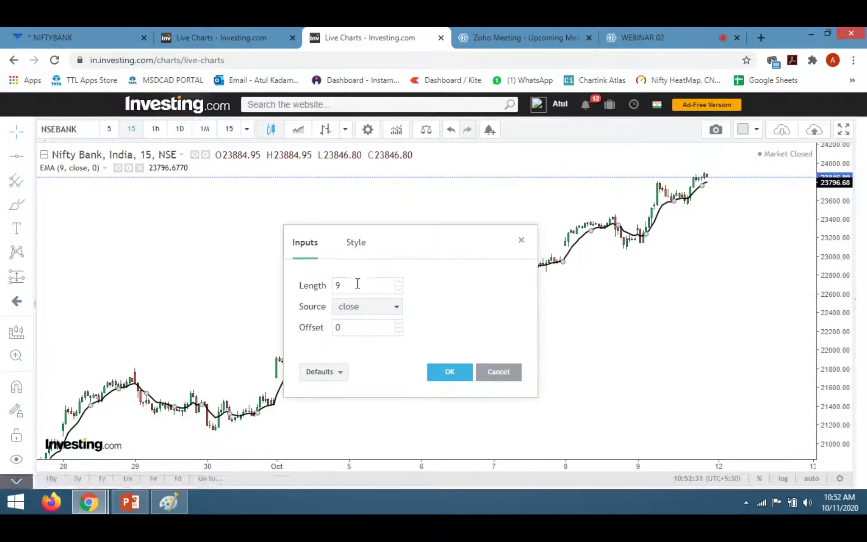
pyautogui.press('BackSpace')
pyautogui.write('25')
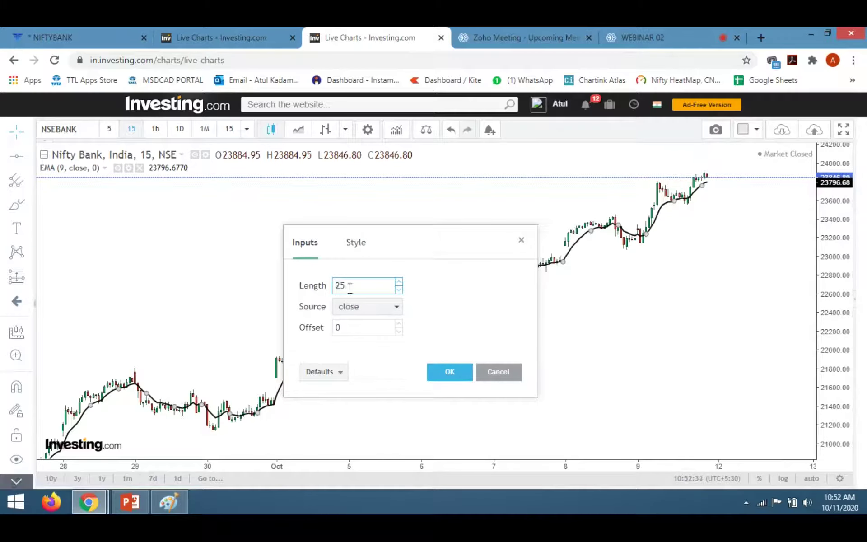
pyautogui.click(454, 377)
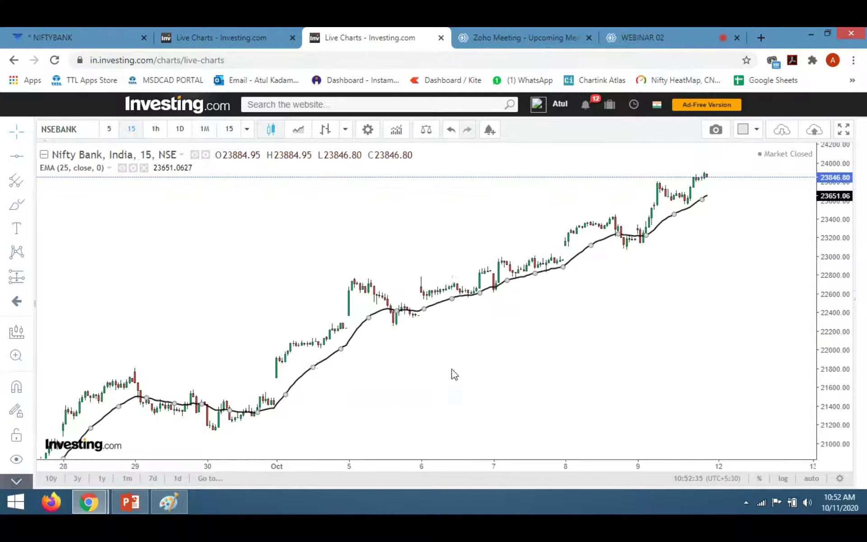
pyautogui.click(491, 348)
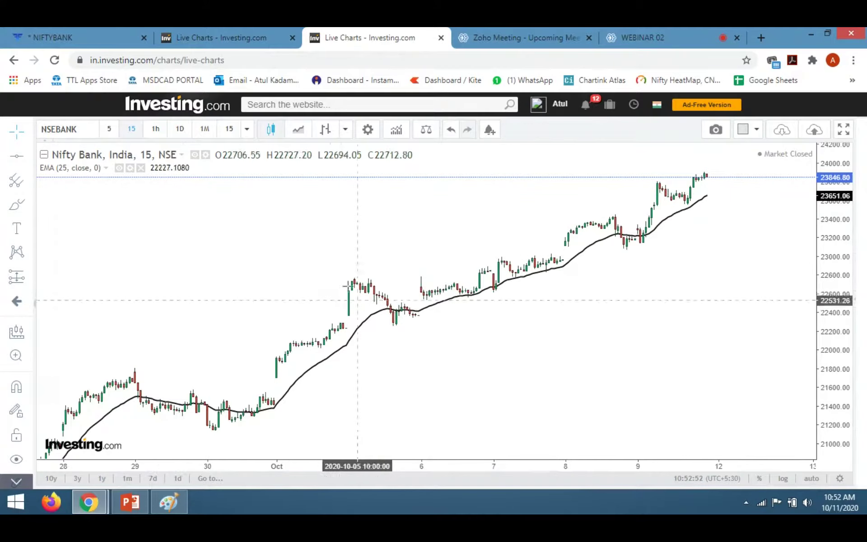
# Step: Switch to Paint and add the text "9 20" below the EMA label
pyautogui.click(178, 500)
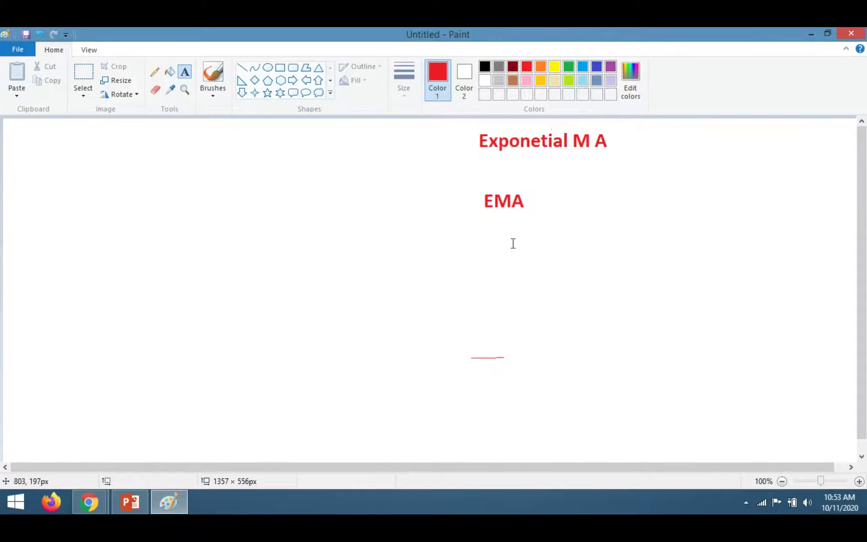
pyautogui.click(479, 241)
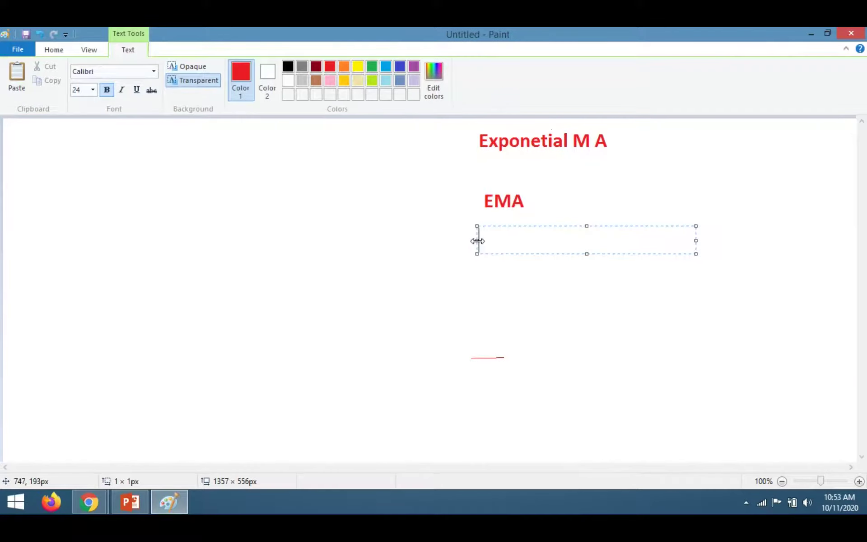
pyautogui.write('9 20')
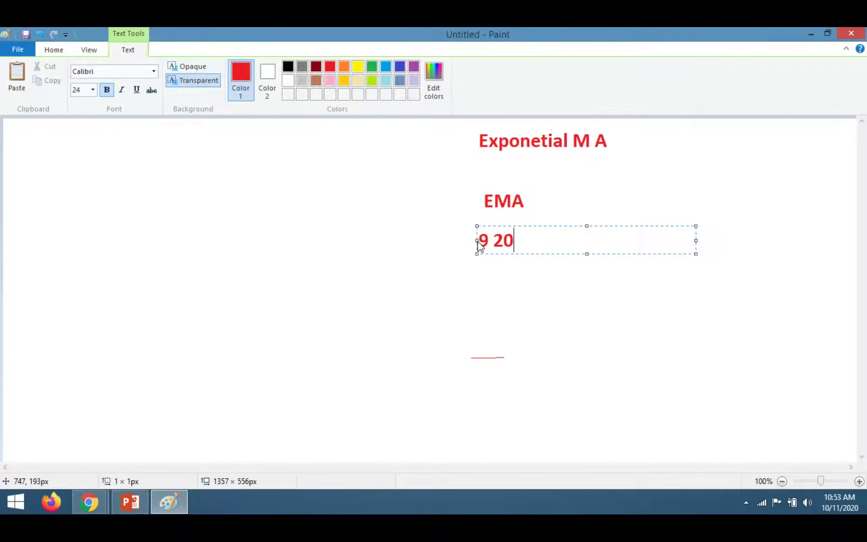
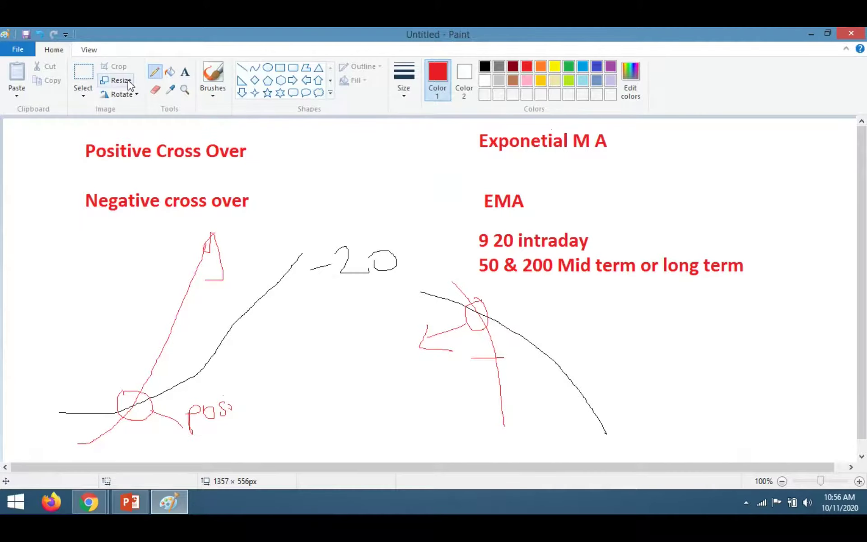
# Step: Label the falling crossover sketch "Negative" and the rising crossover sketch "Positive" in red text
pyautogui.click(185, 72)
pyautogui.click(379, 359)
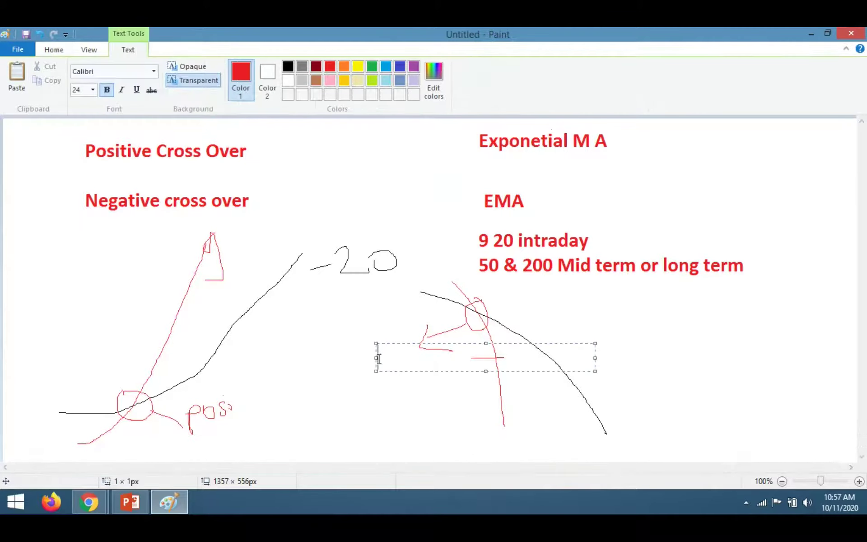
pyautogui.write('Negative')
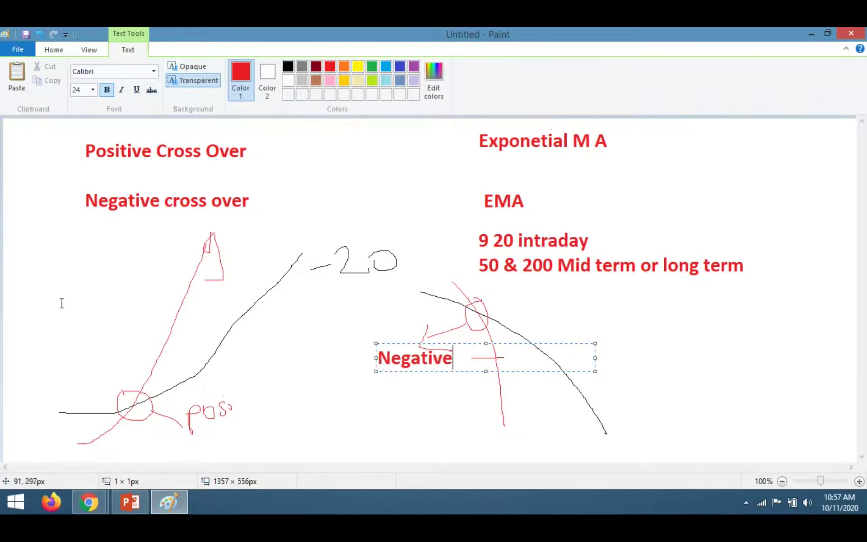
pyautogui.click(52, 394)
pyautogui.click(225, 421)
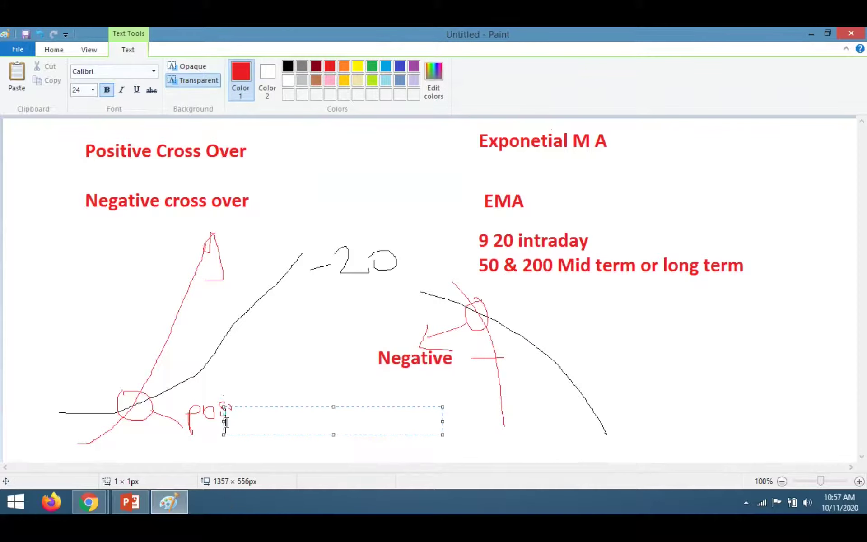
pyautogui.write('Positive')
pyautogui.click(260, 368)
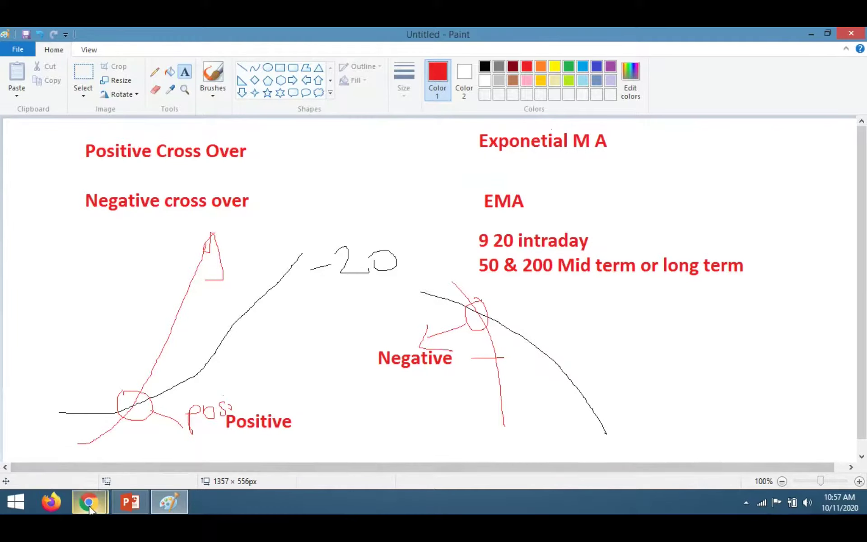
# Step: Switch back to the Investing.com chart and hide the Nifty Bank candles so only the 9 and 20 EMA lines are shown
pyautogui.moveTo(89, 502)
pyautogui.click(107, 454)
pyautogui.rightClick(275, 154)
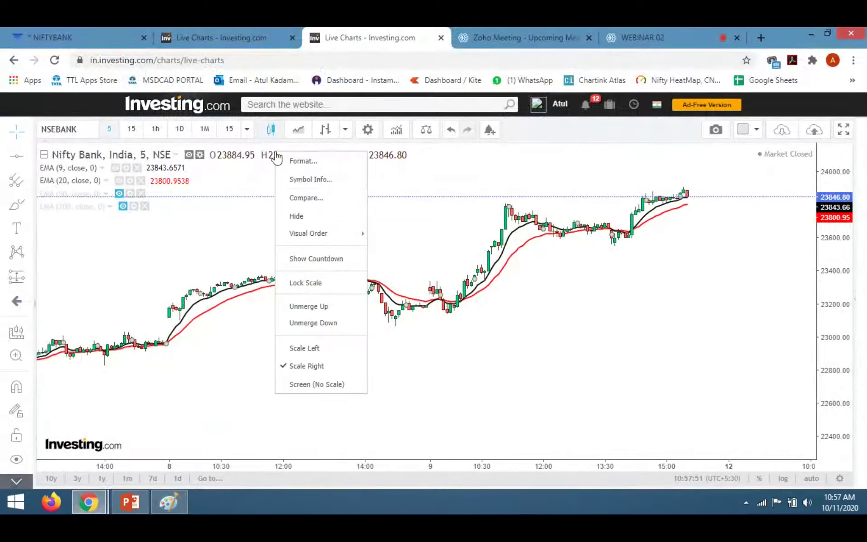
pyautogui.click(306, 216)
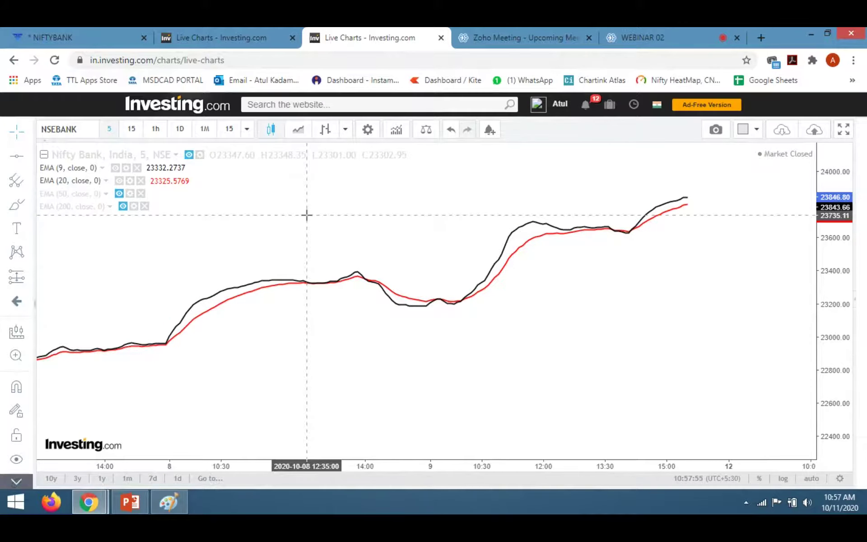
pyautogui.hscroll(-3, 213, 213)
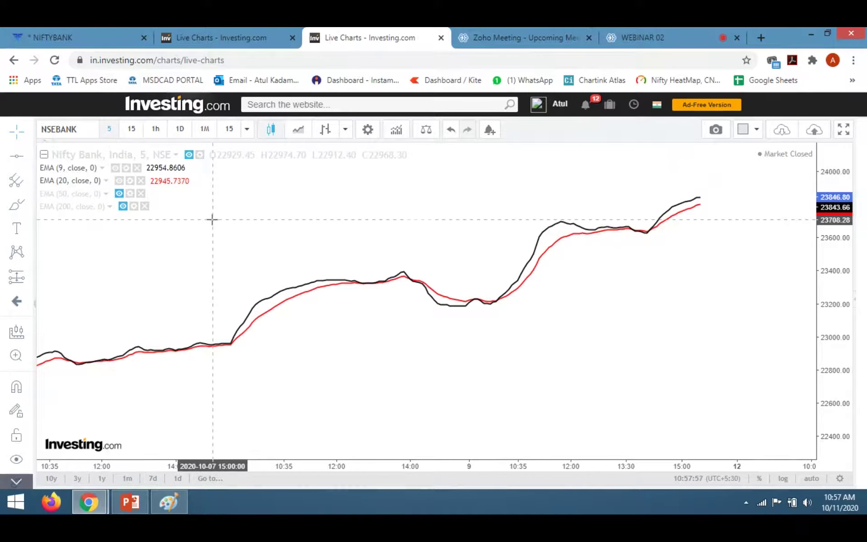
pyautogui.hscroll(2, 737, 262)
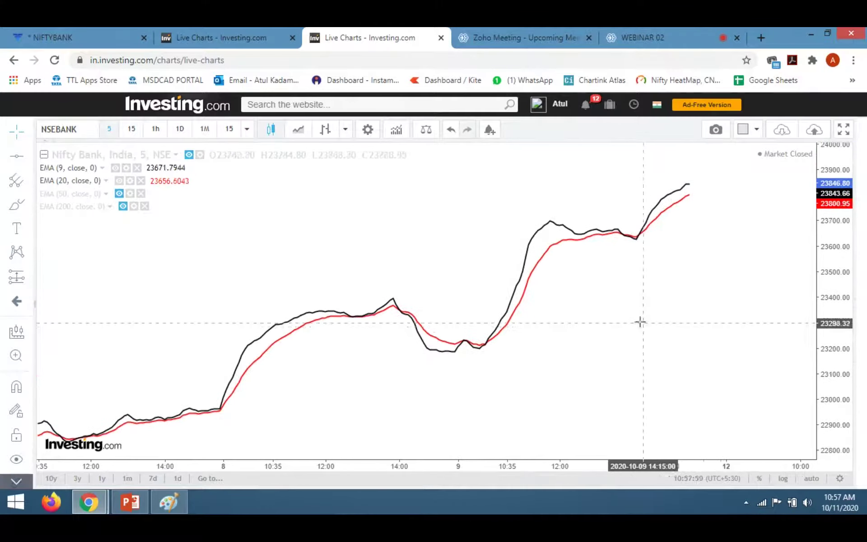
pyautogui.hscroll(3, 649, 328)
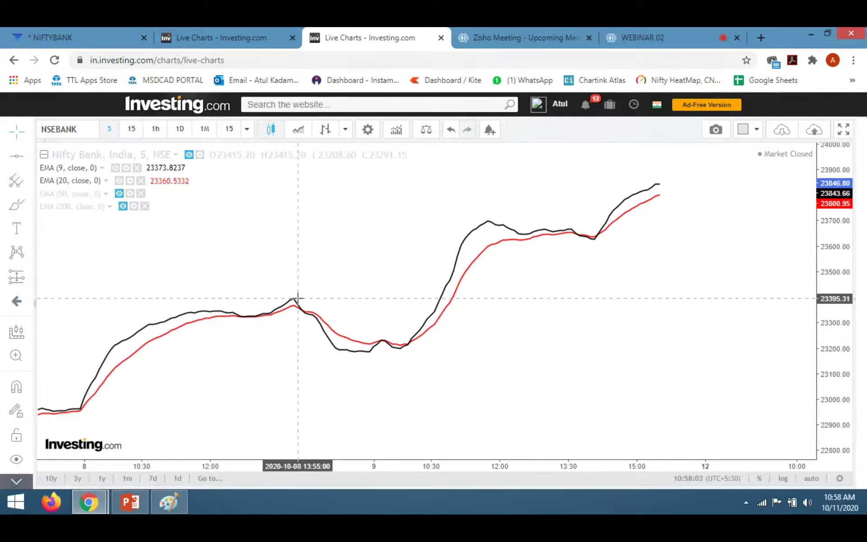
# Step: Mark the 9 and 20 EMA legend entries with brush strokes and remove the strokes again
pyautogui.click(16, 204)
pyautogui.moveTo(213, 166)
pyautogui.mouseDown()
pyautogui.moveTo(204, 171)
pyautogui.moveTo(214, 185)
pyautogui.mouseUp()
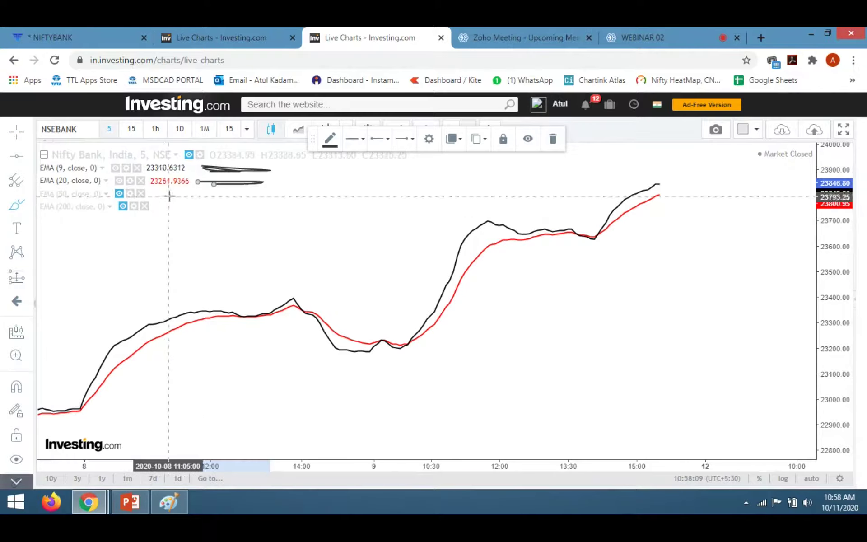
pyautogui.click(553, 138)
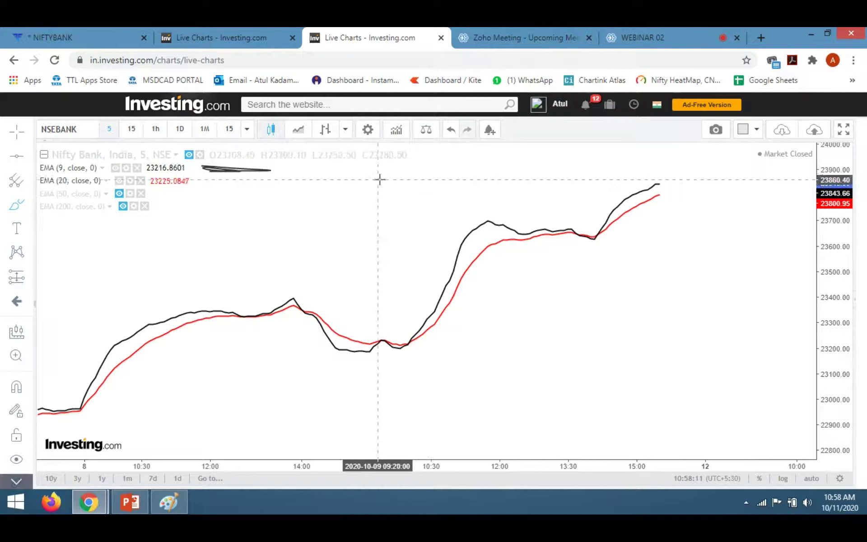
pyautogui.hotkey('ctrl', 'z')
pyautogui.hotkey('ctrl', 'z')
pyautogui.hotkey('ctrl', 'z')
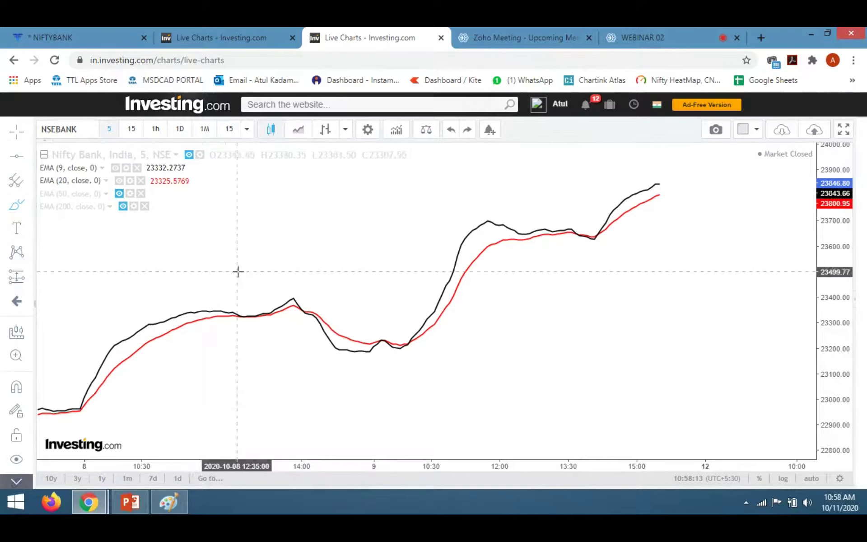
# Step: Find the attendee by name in the WEBINAR 02 meeting, unmute their microphone and return to the Investing.com chart
pyautogui.scroll(1, 452, 289)
pyautogui.moveTo(839, 344); pyautogui.dragTo(746, 309)
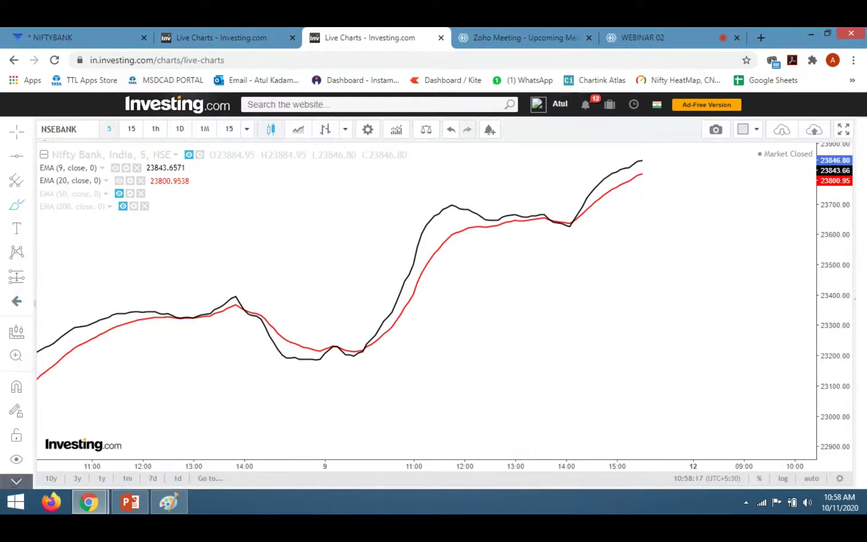
pyautogui.click(634, 37)
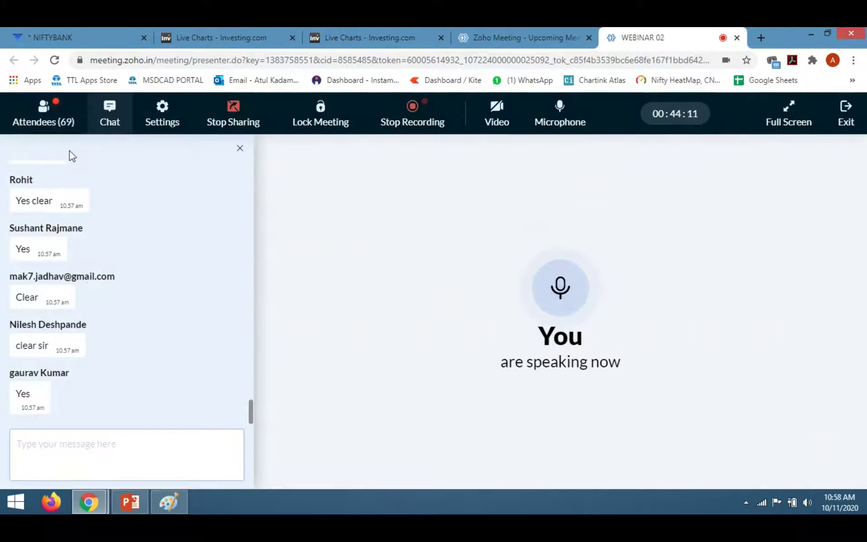
pyautogui.click(48, 116)
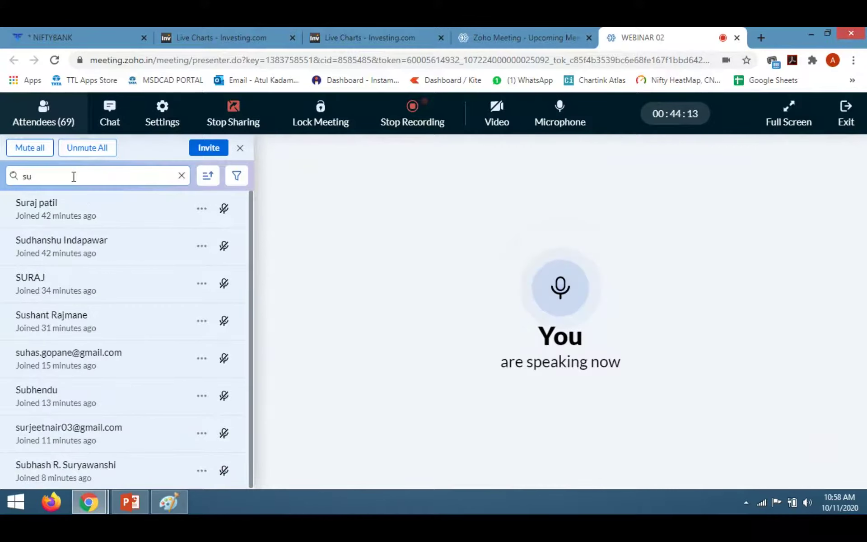
pyautogui.write('s')
pyautogui.click(234, 208)
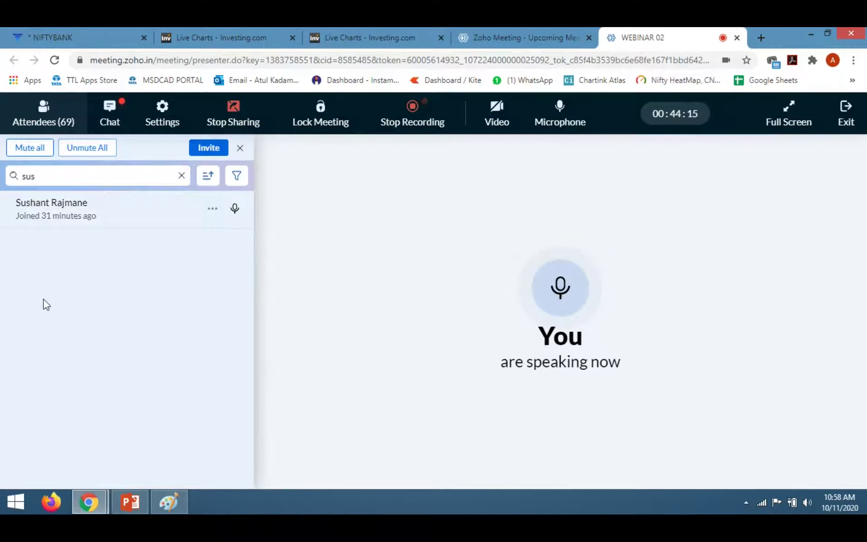
pyautogui.press('Escape')
pyautogui.click(350, 38)
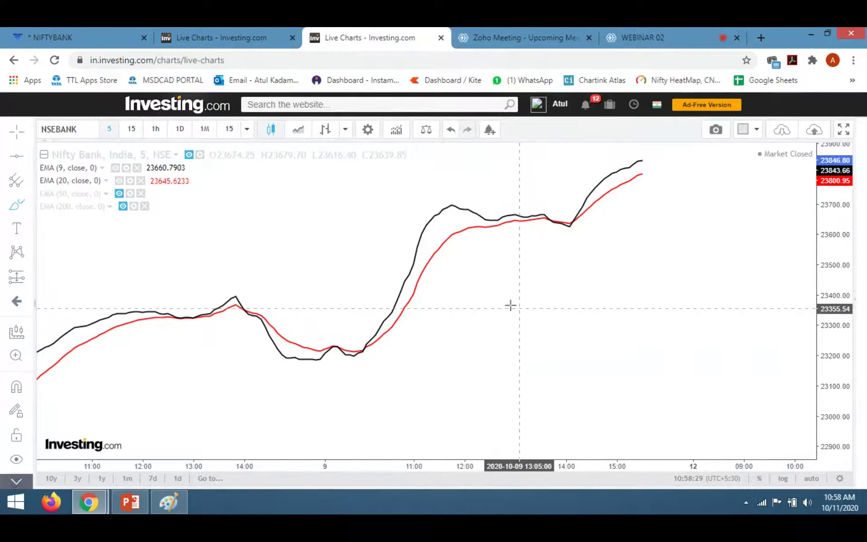
# Step: Circle the upward EMA crossover on the morning of 9 October with the brush and delete the circle
pyautogui.moveTo(362, 337)
pyautogui.mouseDown()
pyautogui.moveTo(380, 339)
pyautogui.moveTo(355, 357)
pyautogui.moveTo(382, 334)
pyautogui.mouseUp()
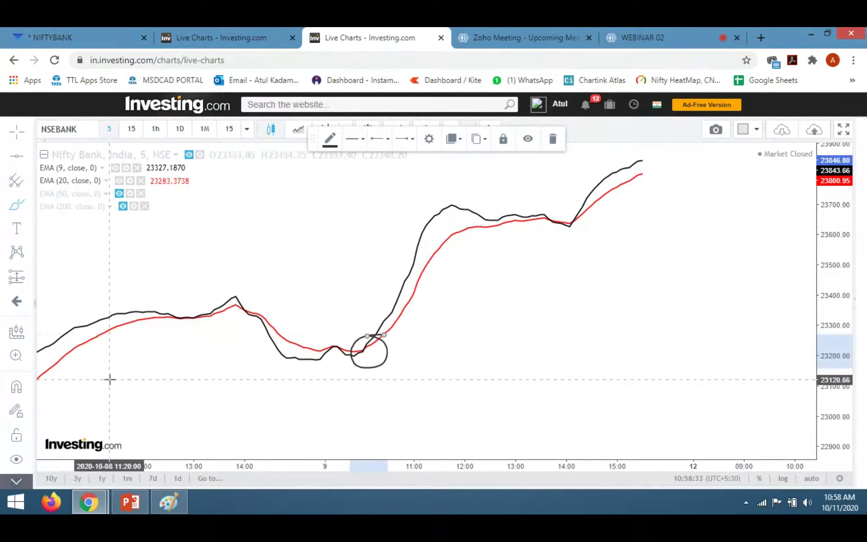
pyautogui.click(553, 140)
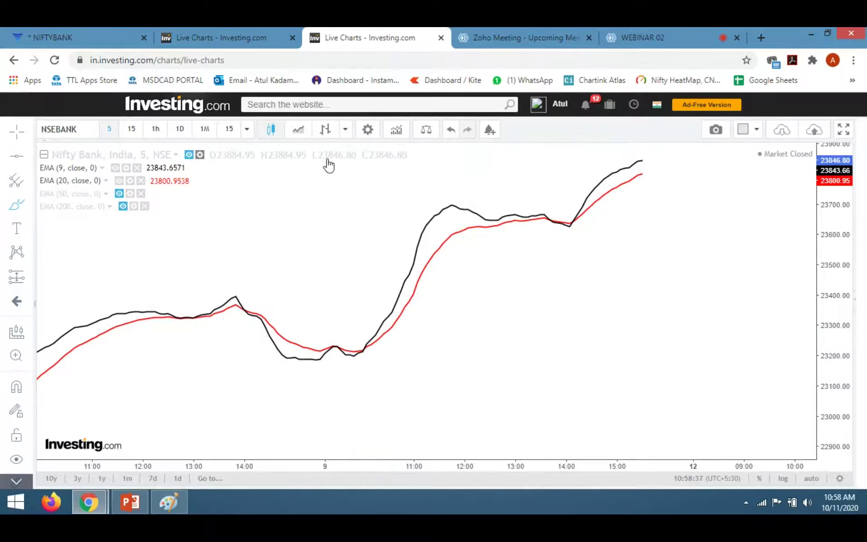
# Step: Circle the downward crossover of the 9 and 20 EMAs near 14:00 on 8 October with the brush
pyautogui.scroll(-2, 253, 215)
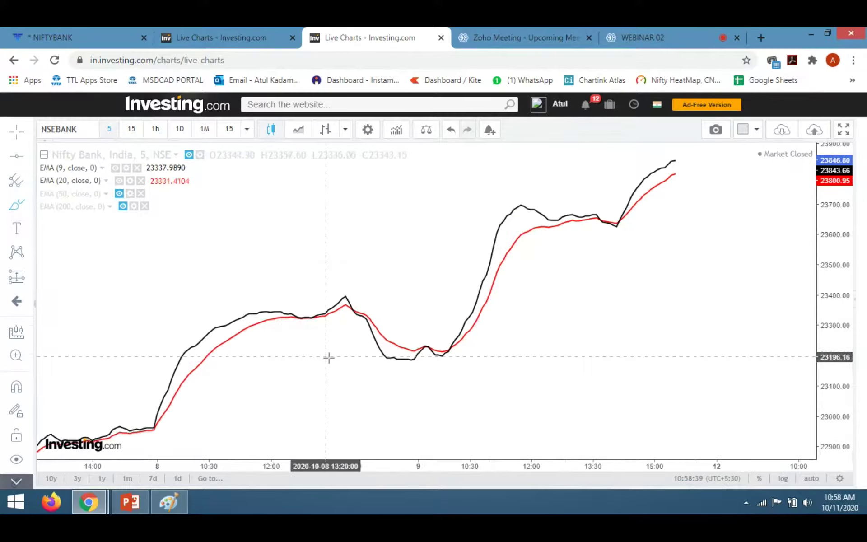
pyautogui.scroll(2, 328, 357)
pyautogui.moveTo(311, 294)
pyautogui.mouseDown()
pyautogui.moveTo(298, 289)
pyautogui.moveTo(311, 318)
pyautogui.moveTo(316, 292)
pyautogui.mouseUp()
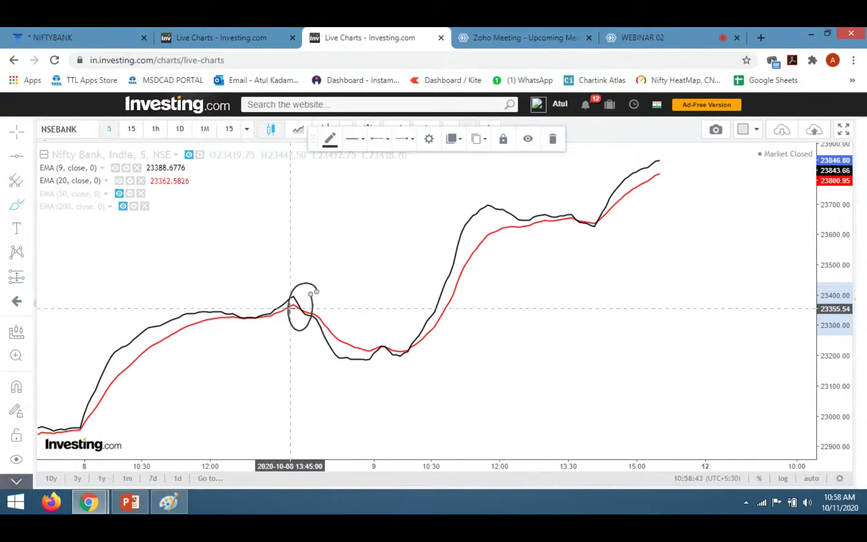
# Step: Check the attendees' chat replies in the WEBINAR 02 meeting, return to the Nifty Bank chart and delete the crossover circle
pyautogui.click(656, 28)
pyautogui.click(118, 116)
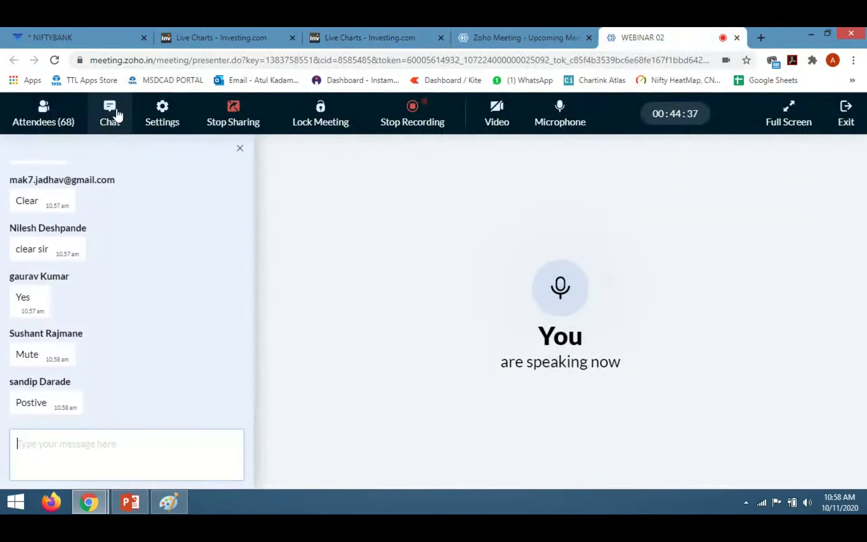
pyautogui.click(357, 34)
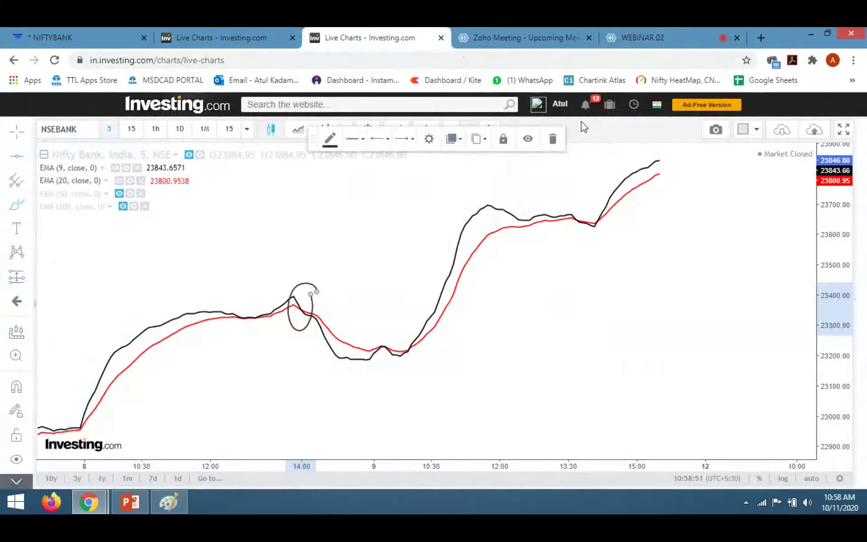
pyautogui.click(552, 140)
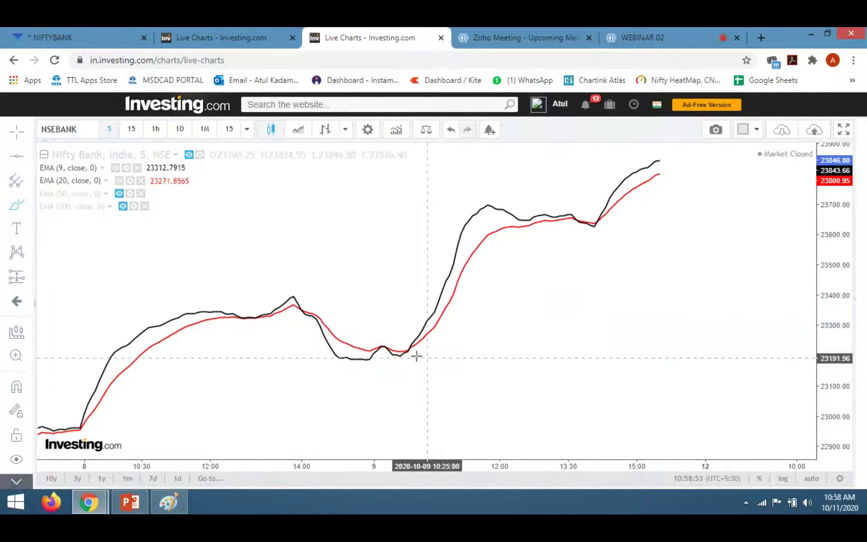
# Step: In the Paint sketch, add the text "BUY" beside Positive and "SELL or book profite" beside Negative
pyautogui.click(169, 503)
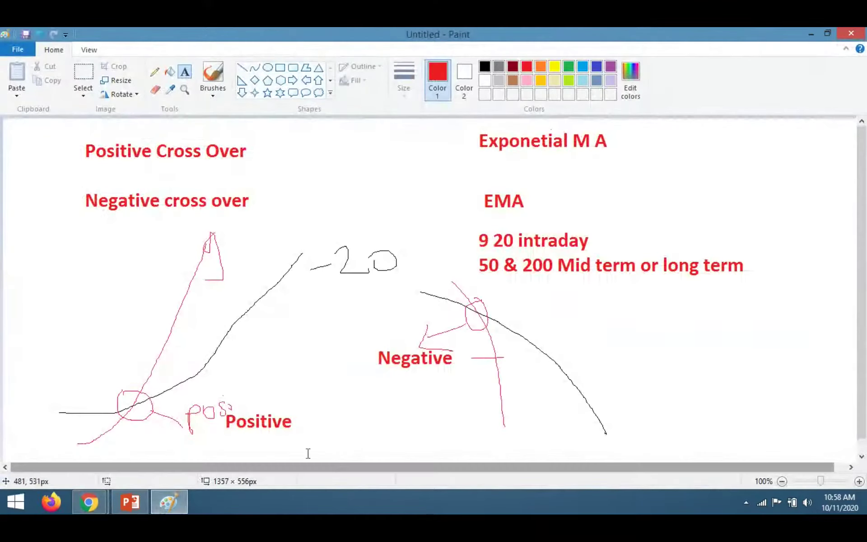
pyautogui.click(303, 404)
pyautogui.write('BUY')
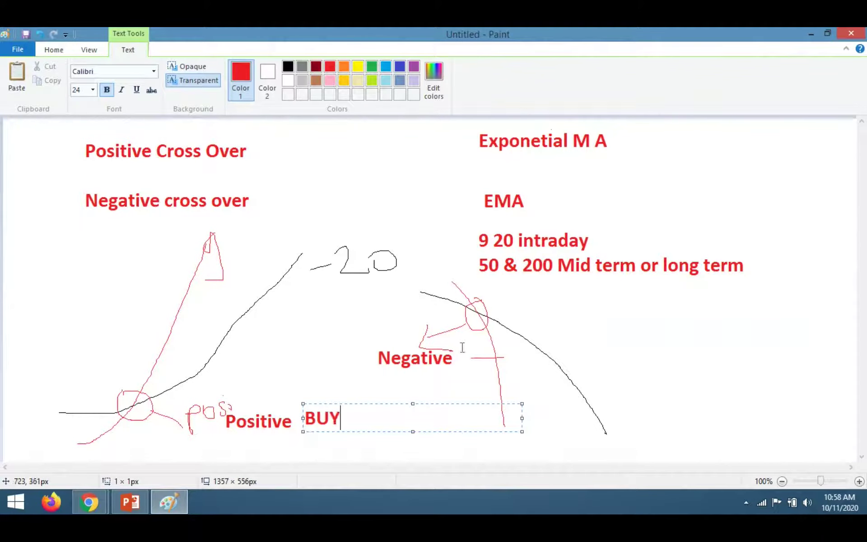
pyautogui.moveTo(461, 351); pyautogui.dragTo(470, 353)
pyautogui.write('SELL or book profit')
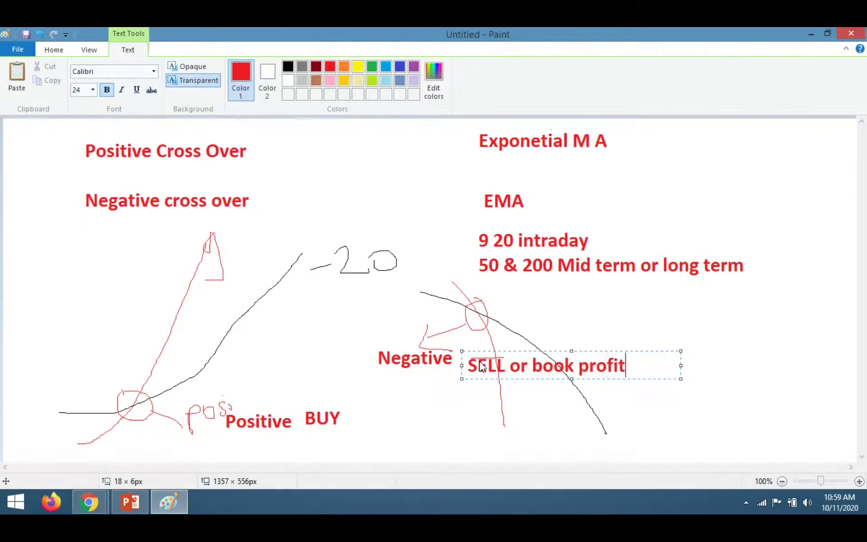
pyautogui.write('e')
pyautogui.click(324, 422)
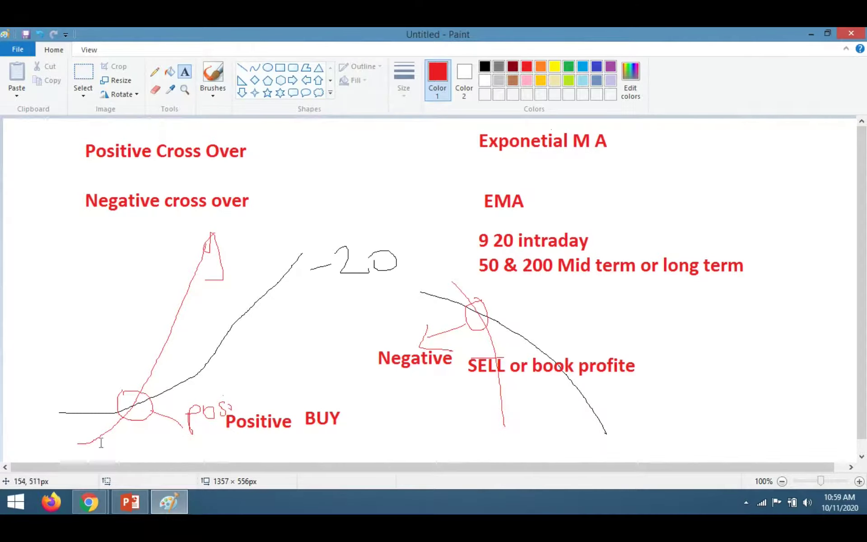
# Step: Switch back to the Investing.com chart, circle the upward EMA crossover near 14:00 on 9 October with the brush and delete the circle
pyautogui.moveTo(88, 497)
pyautogui.click(74, 443)
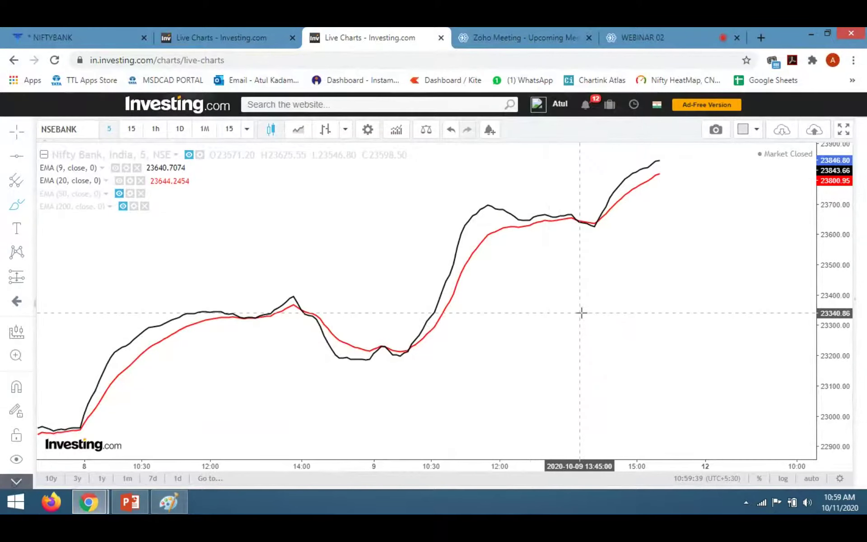
pyautogui.scroll(2, 678, 285)
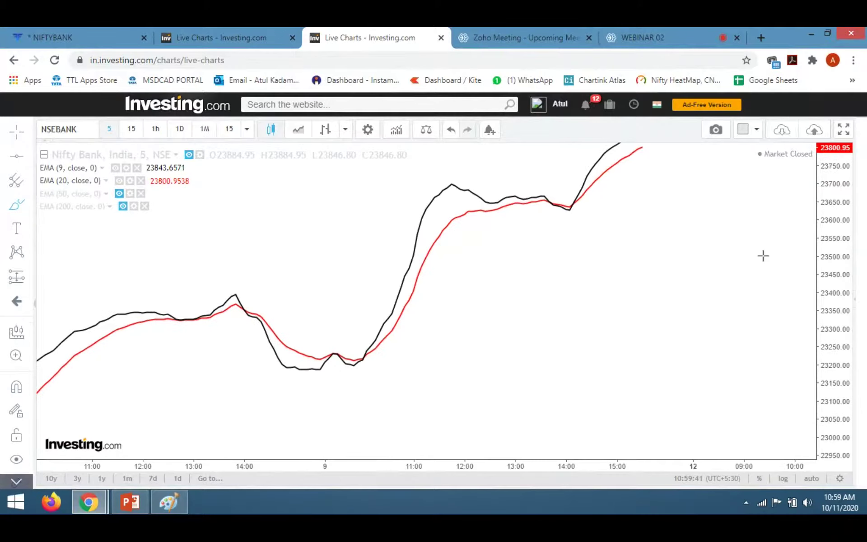
pyautogui.moveTo(658, 259); pyautogui.dragTo(567, 345)
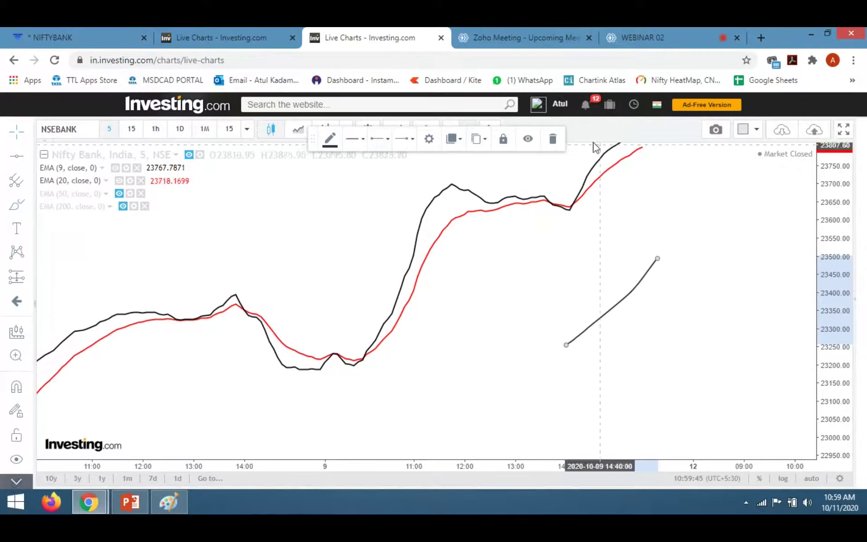
pyautogui.click(552, 146)
pyautogui.moveTo(774, 258); pyautogui.dragTo(604, 354)
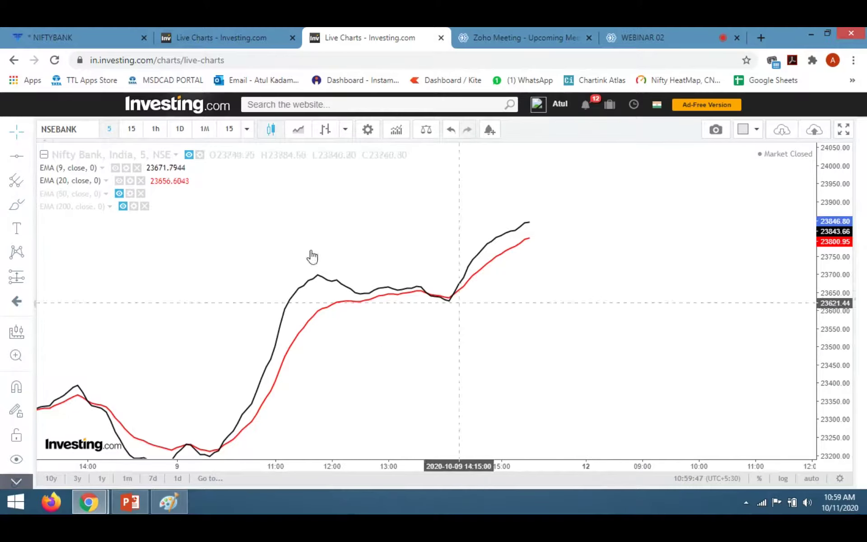
pyautogui.click(17, 204)
pyautogui.moveTo(457, 280); pyautogui.dragTo(446, 287)
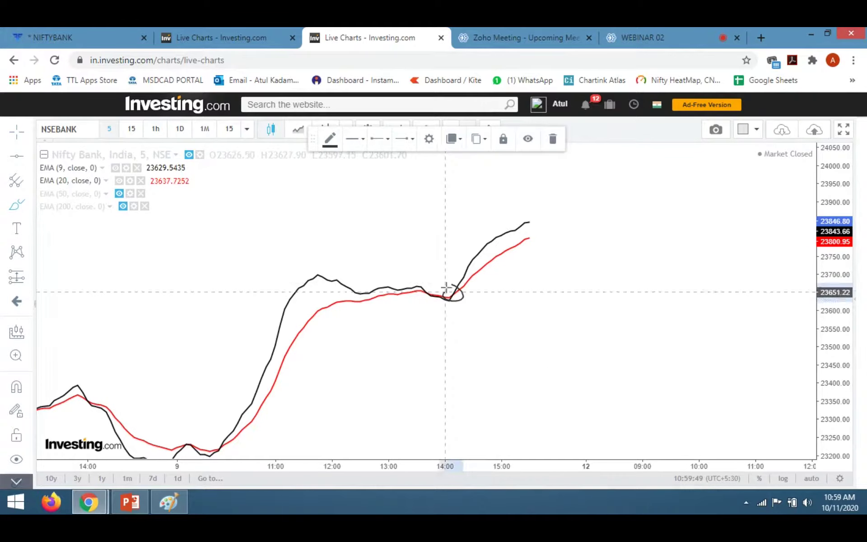
pyautogui.click(554, 143)
# Step: Show the hidden Nifty Bank candlesticks again together with the 9 and 20 EMAs and rescale the price axis
pyautogui.rightClick(261, 160)
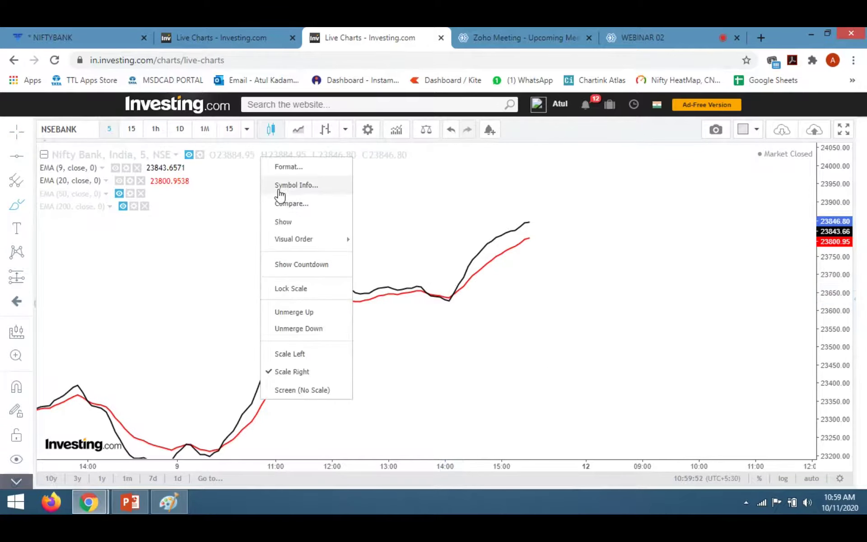
pyautogui.click(282, 221)
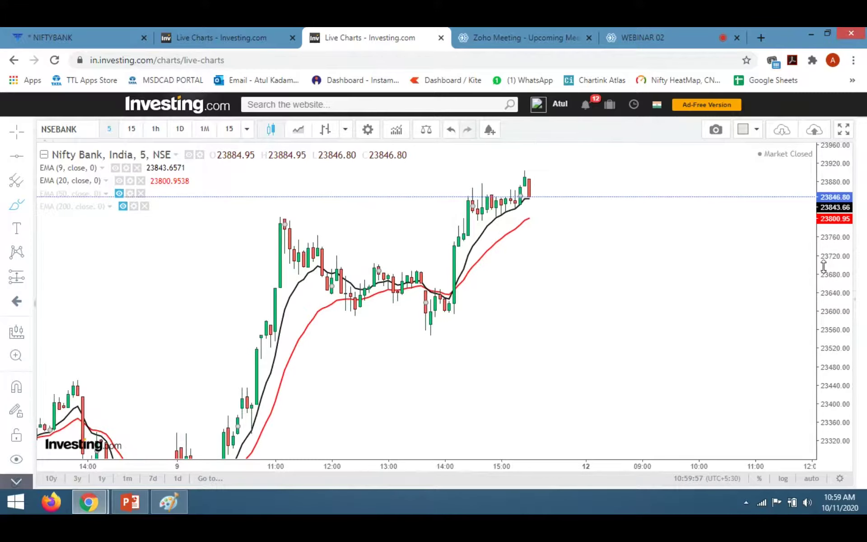
pyautogui.scroll(1, 496, 300)
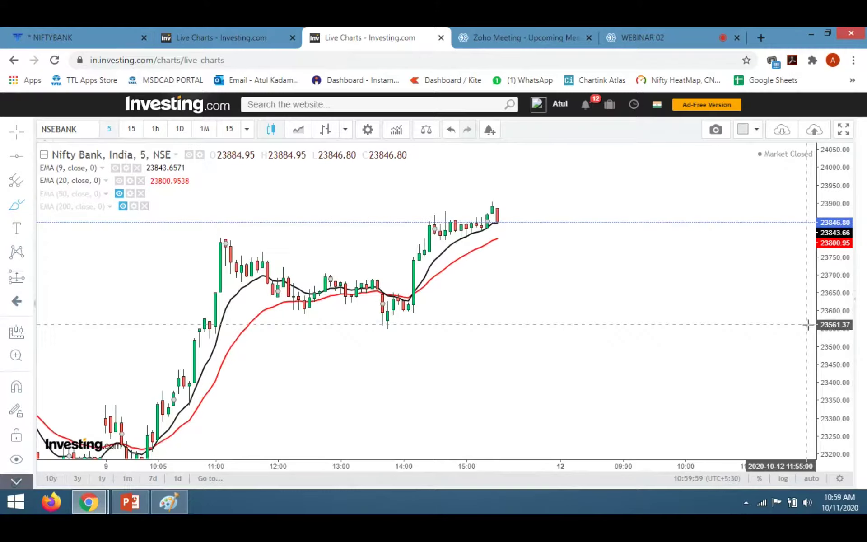
pyautogui.moveTo(835, 342); pyautogui.dragTo(816, 310)
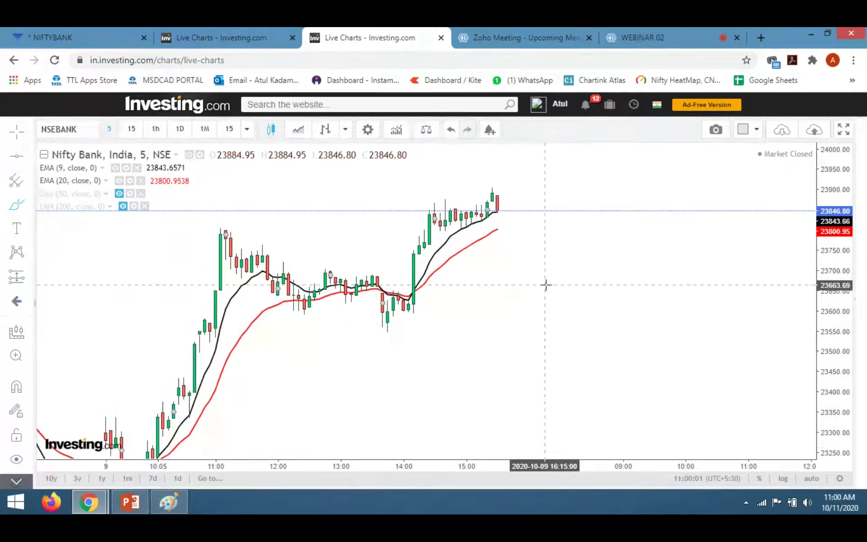
pyautogui.moveTo(509, 270); pyautogui.dragTo(518, 299)
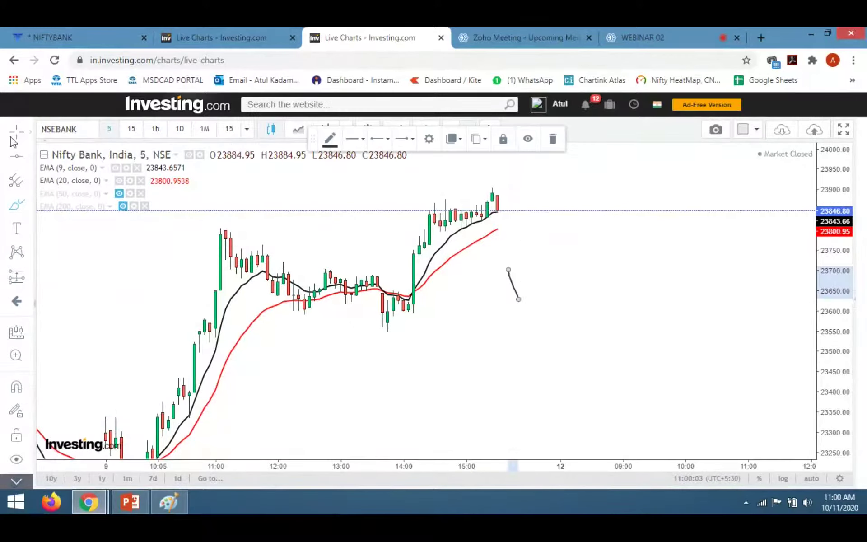
pyautogui.click(553, 138)
pyautogui.doubleClick(854, 300)
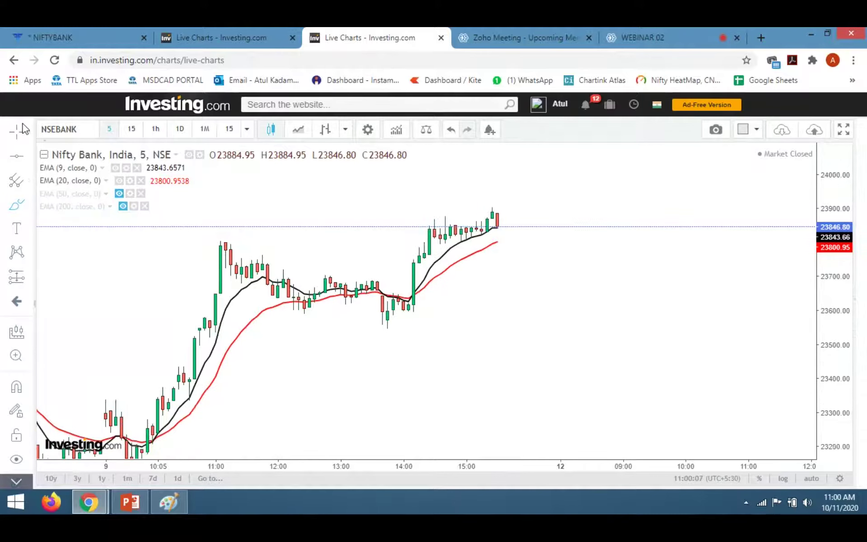
# Step: Draw horizontal brush lines at the high and low of the 14:10 breakout candle on 9 October, at about 23750 and 23600
pyautogui.click(15, 135)
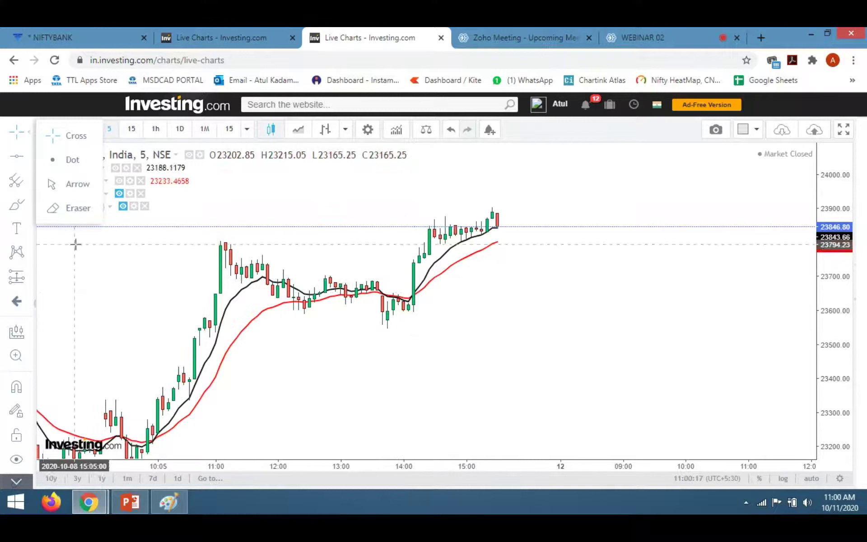
pyautogui.click(15, 207)
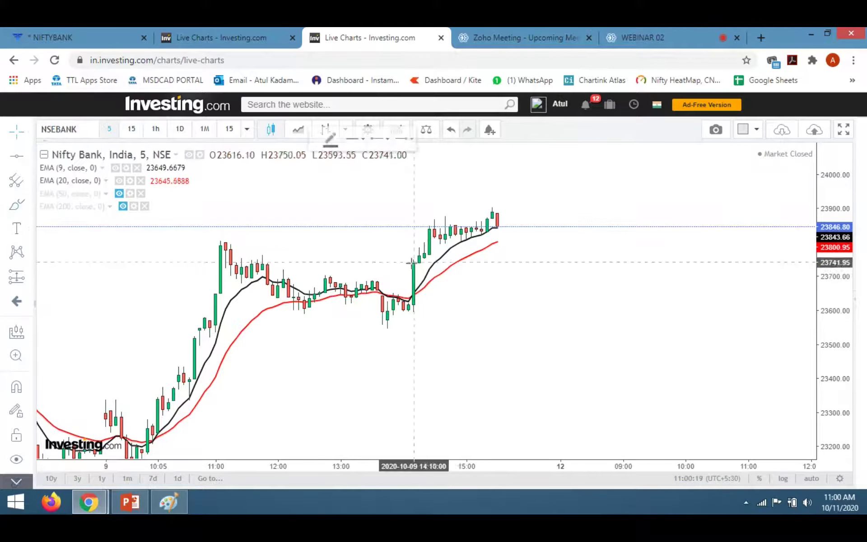
pyautogui.moveTo(391, 258); pyautogui.dragTo(510, 259)
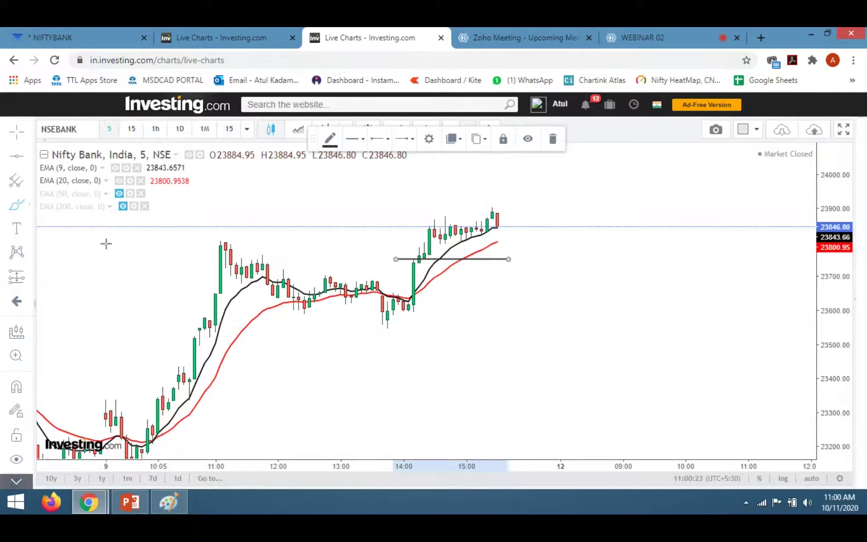
pyautogui.moveTo(414, 311); pyautogui.dragTo(487, 308)
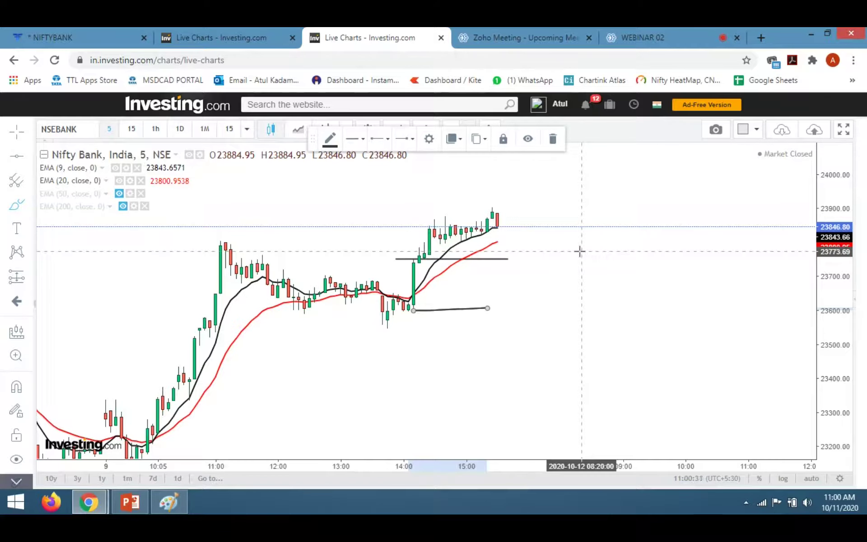
# Step: Start measuring the price range between the two brush lines at the 14:10 candle
pyautogui.click(31, 277)
pyautogui.click(83, 375)
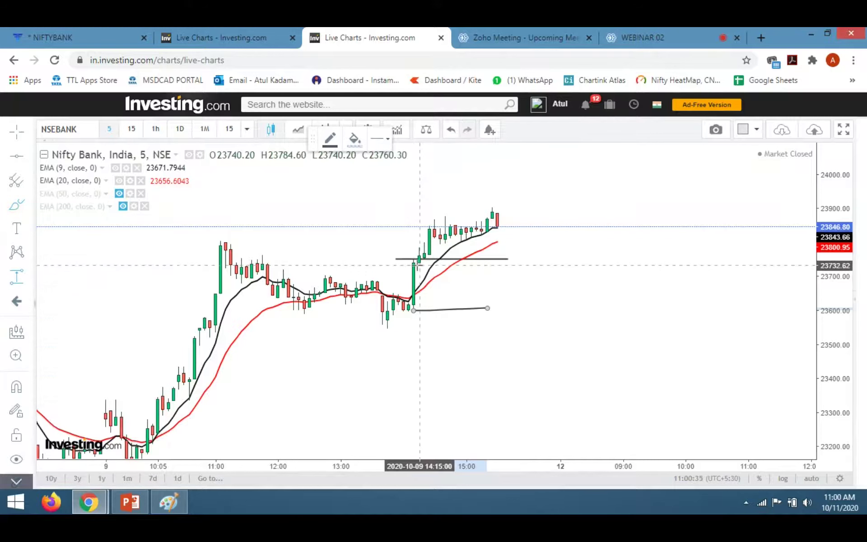
# Step: Measure the price range from the upper horizontal line to the latest high on the NSEBANK chart and delete the measurement
pyautogui.click(413, 260)
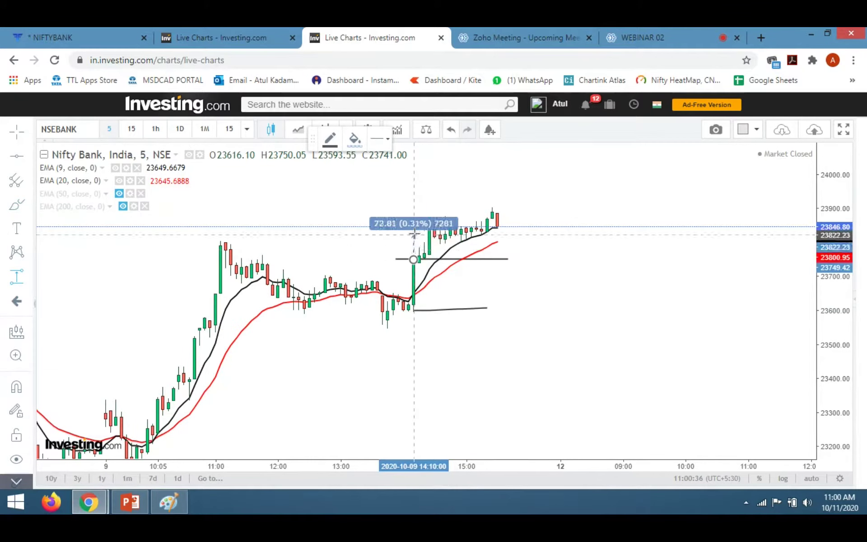
pyautogui.click(424, 207)
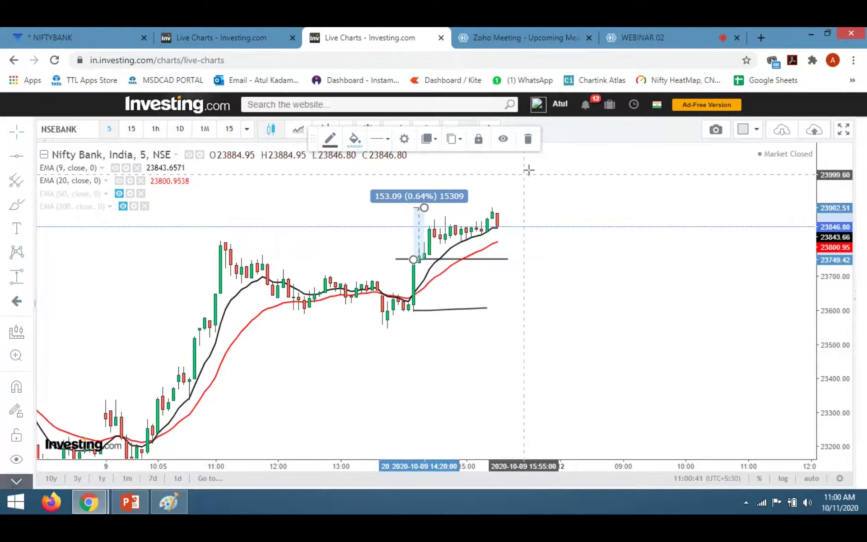
pyautogui.click(526, 146)
# Step: Circle the EMA crossover near 10:00 on 9 October on the NSEBANK chart with the Brush
pyautogui.scroll(-4, 567, 234)
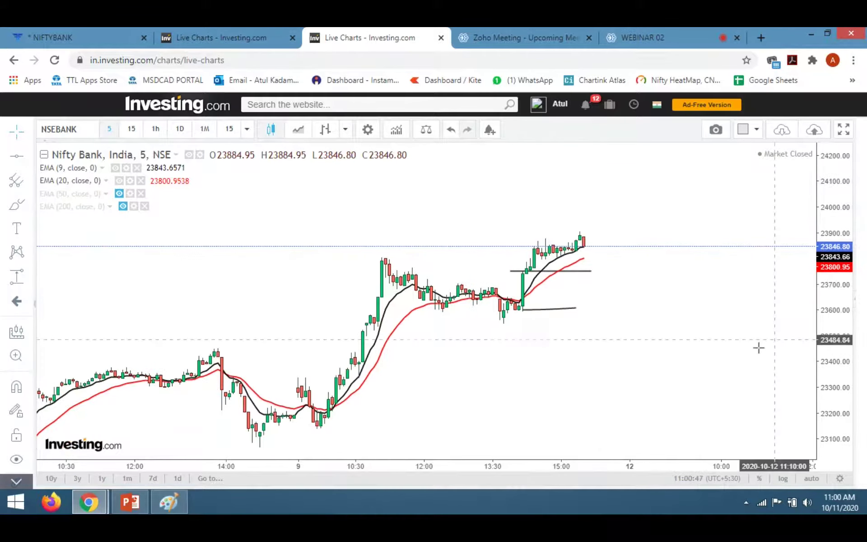
pyautogui.scroll(3, 405, 410)
pyautogui.moveTo(405, 411); pyautogui.dragTo(613, 318)
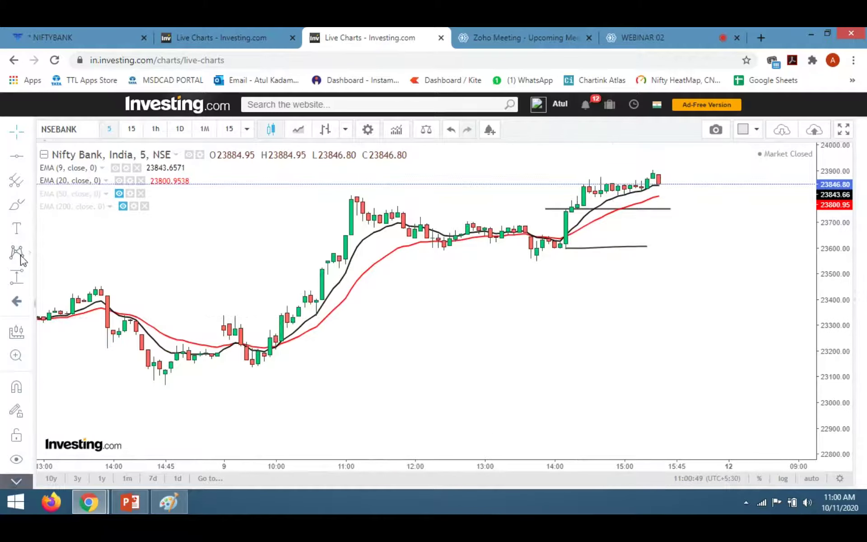
pyautogui.click(17, 205)
pyautogui.moveTo(263, 329)
pyautogui.mouseDown()
pyautogui.moveTo(293, 343)
pyautogui.moveTo(262, 333)
pyautogui.mouseUp()
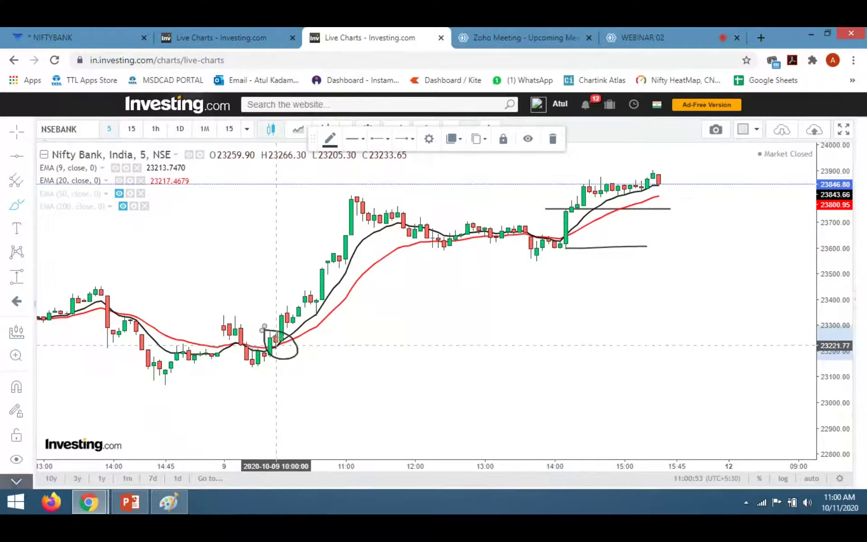
# Step: Draw horizontal brush lines at the crossover candle's high and low, and measure the price range from the upper line to the following peak
pyautogui.moveTo(276, 314); pyautogui.dragTo(369, 314)
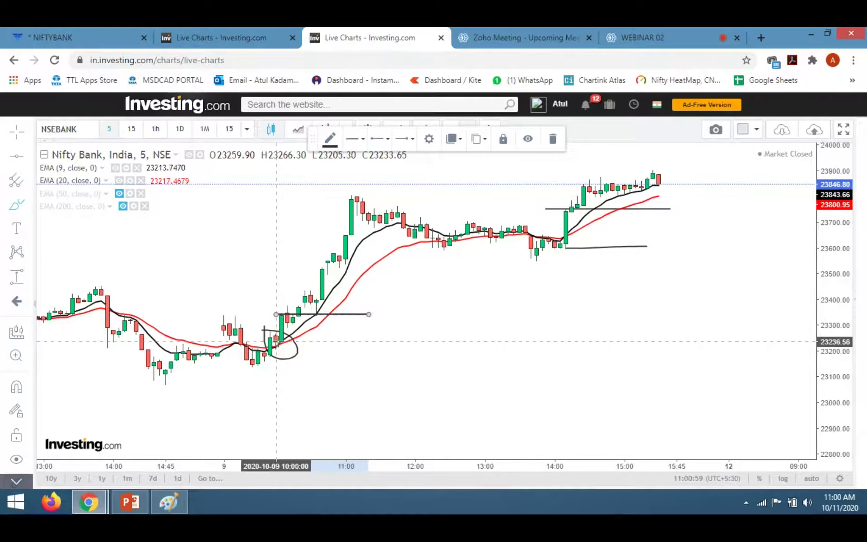
pyautogui.moveTo(286, 342); pyautogui.dragTo(374, 341)
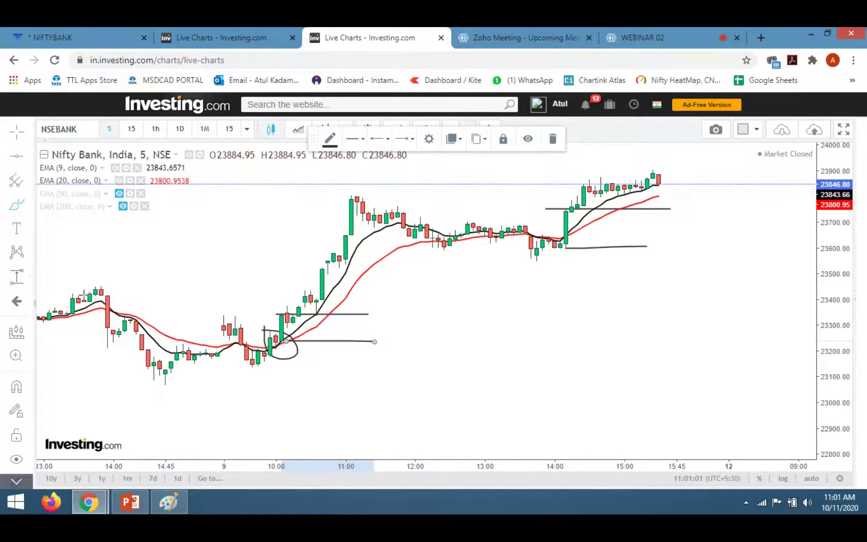
pyautogui.keyDown('shift'); pyautogui.click(281, 314); pyautogui.keyUp('shift')
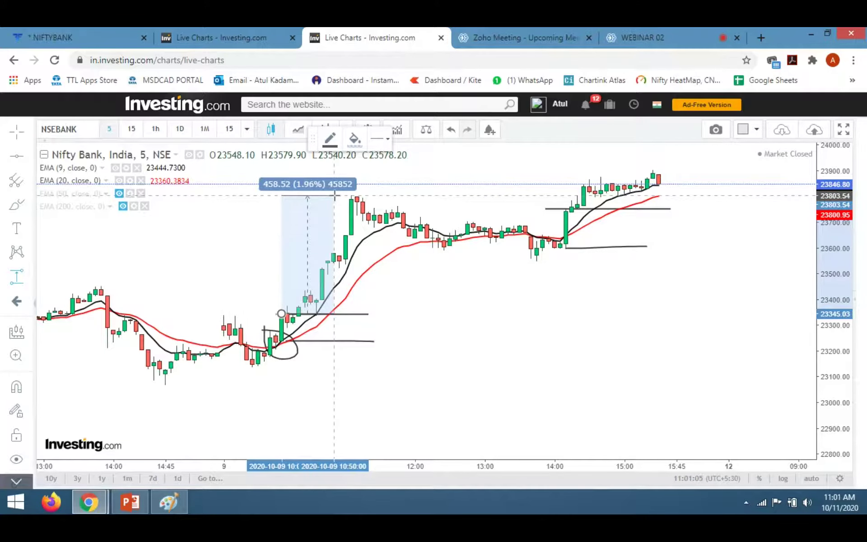
pyautogui.click(435, 311)
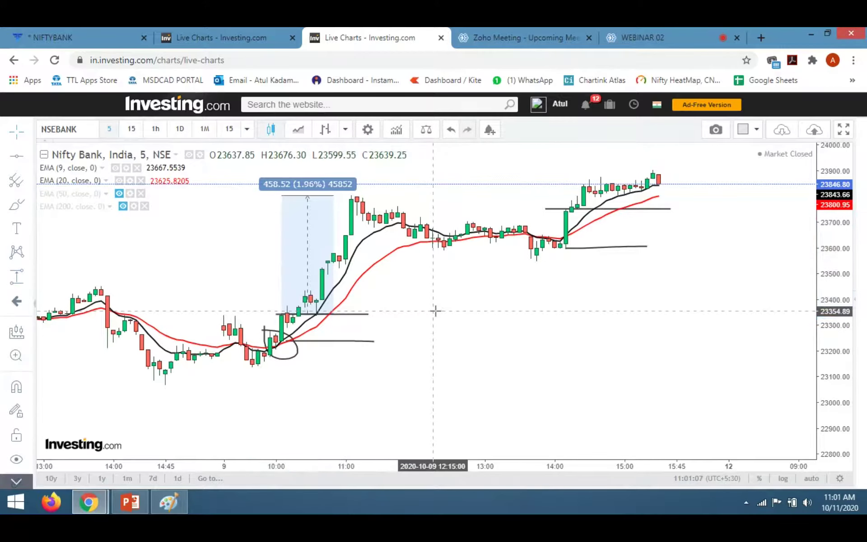
# Step: Load AXBK from the watchlist as a 15-minute chart and hide the watchlist
pyautogui.click(855, 302)
pyautogui.click(714, 314)
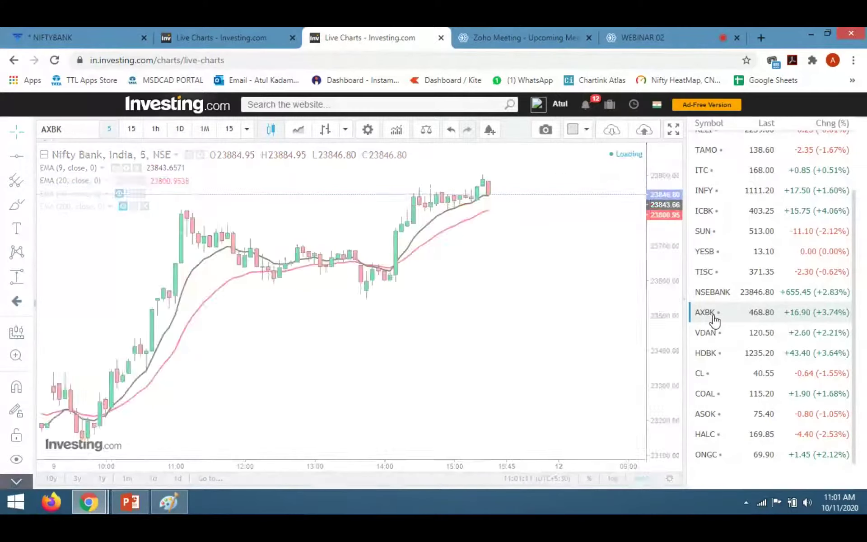
pyautogui.click(132, 129)
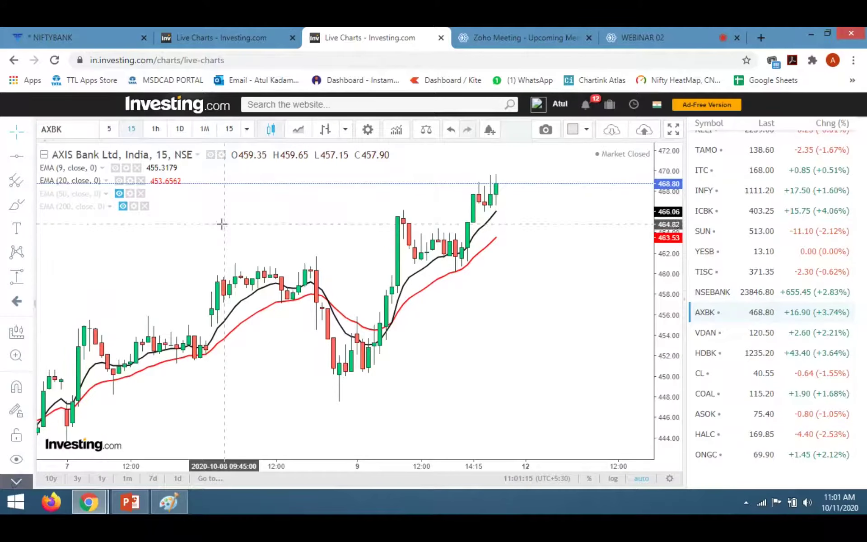
pyautogui.click(687, 309)
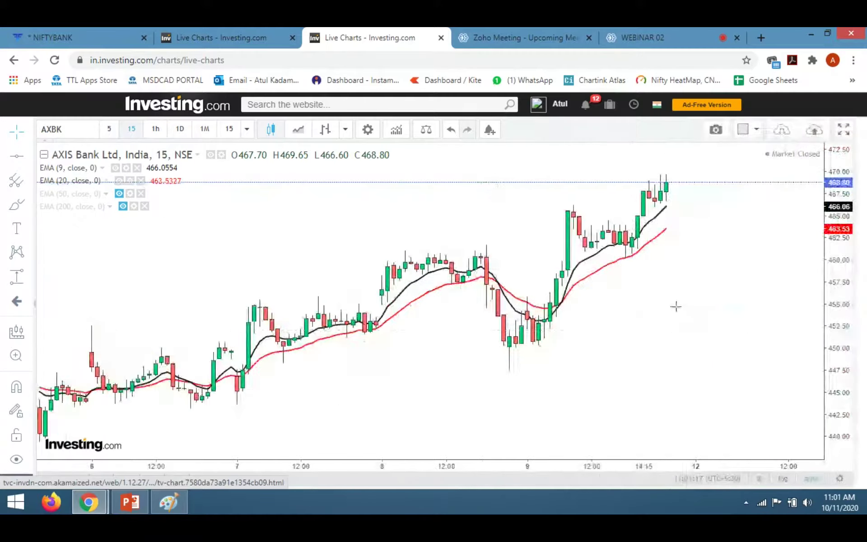
pyautogui.moveTo(848, 298); pyautogui.dragTo(847, 305)
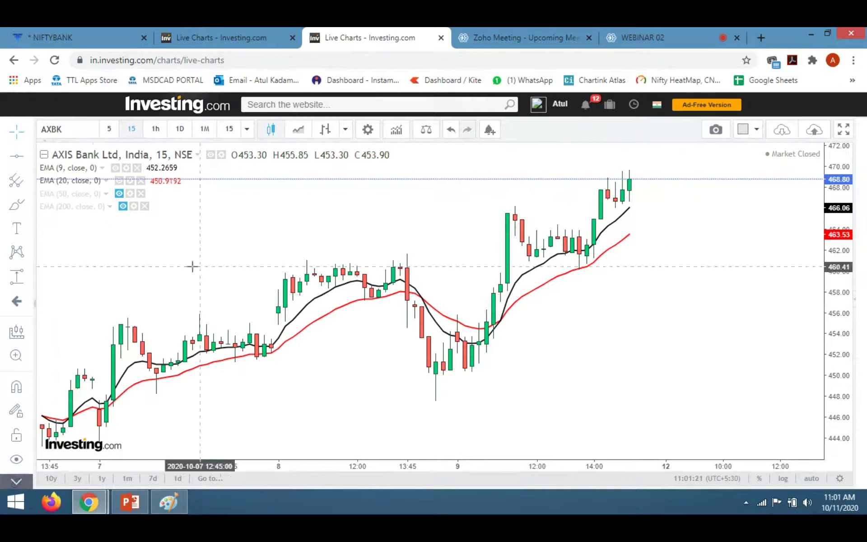
# Step: Circle the 9 October EMA crossover with the Brush and draw horizontal lines at about 458.4 and 453.7
pyautogui.click(17, 205)
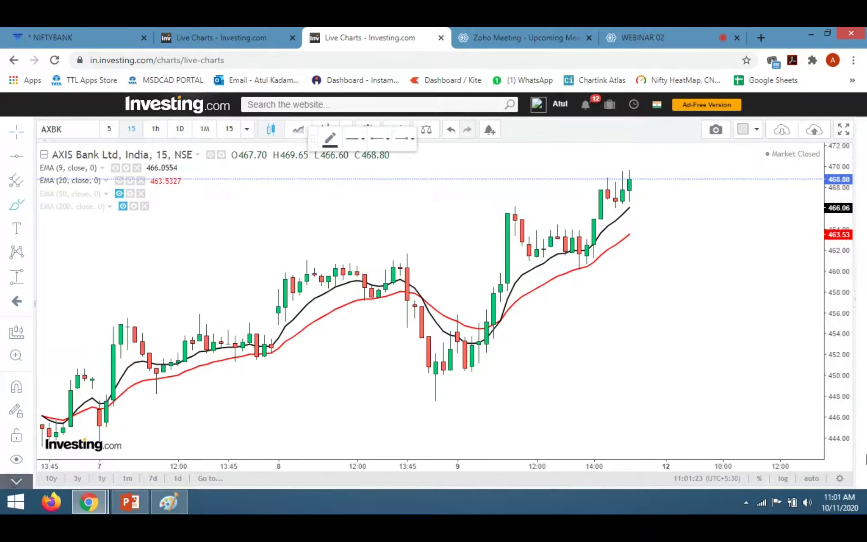
pyautogui.moveTo(496, 308)
pyautogui.mouseDown()
pyautogui.moveTo(524, 308)
pyautogui.moveTo(497, 311)
pyautogui.moveTo(473, 288)
pyautogui.mouseUp()
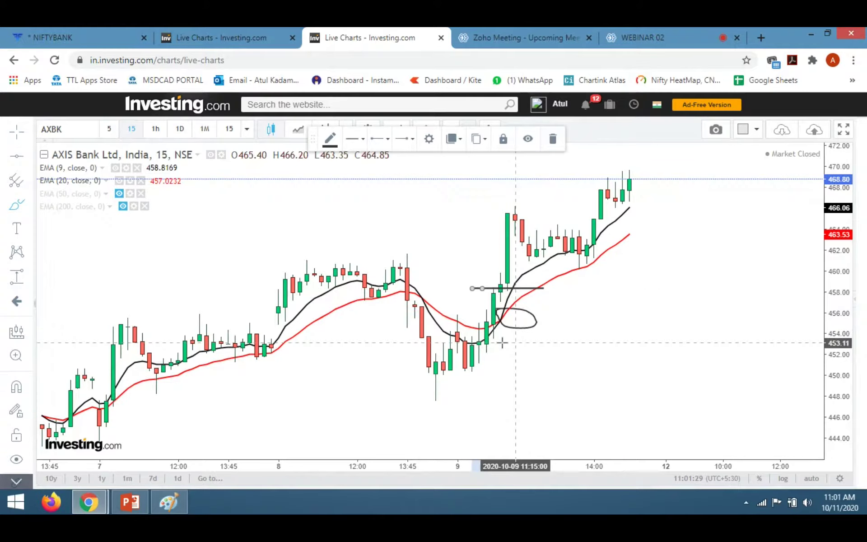
pyautogui.moveTo(496, 338); pyautogui.dragTo(566, 337)
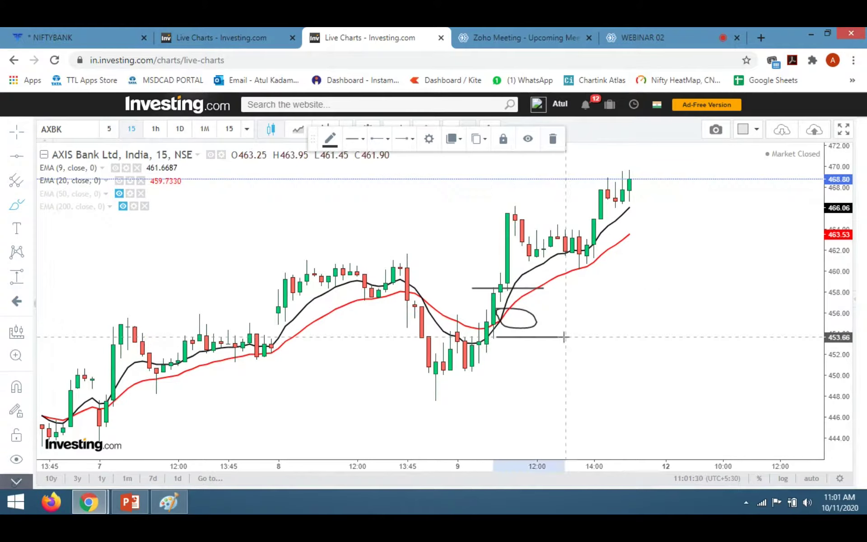
# Step: Measure the price range from the upper AXBK line to the latest highs
pyautogui.click(17, 276)
pyautogui.moveTo(494, 288); pyautogui.dragTo(614, 171)
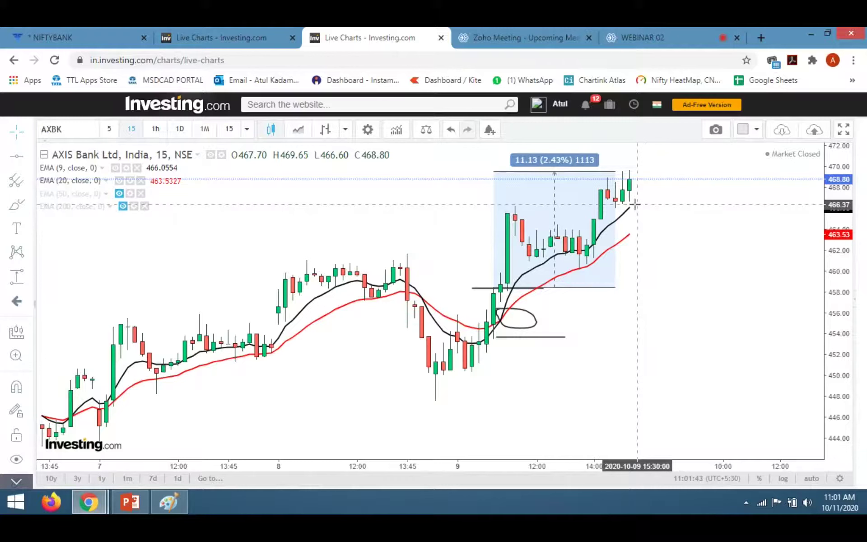
pyautogui.click(673, 242)
# Step: Sketch short diagonal brush strokes beside the latest AXBK candles and delete them
pyautogui.moveTo(633, 207)
pyautogui.mouseDown()
pyautogui.moveTo(658, 234)
pyautogui.moveTo(644, 214)
pyautogui.moveTo(673, 232)
pyautogui.mouseUp()
pyautogui.press('Delete')
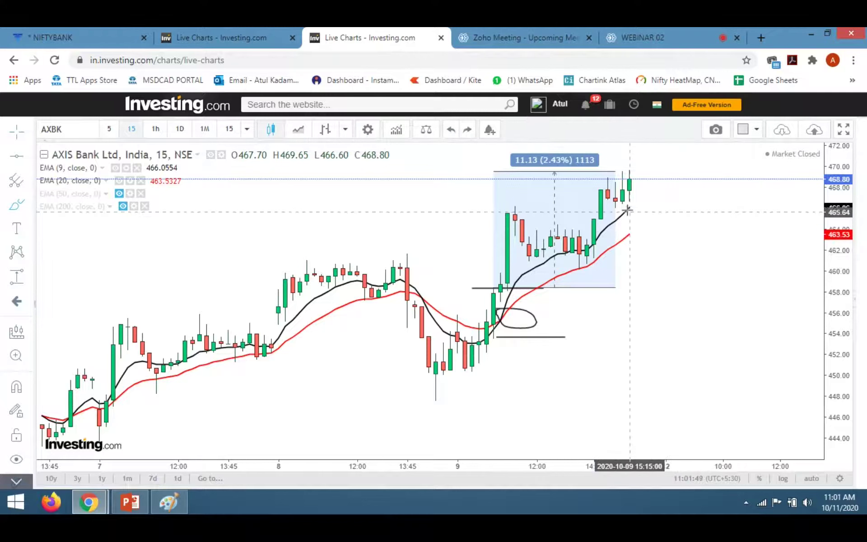
pyautogui.moveTo(632, 199); pyautogui.dragTo(652, 179)
pyautogui.moveTo(645, 231); pyautogui.dragTo(658, 207)
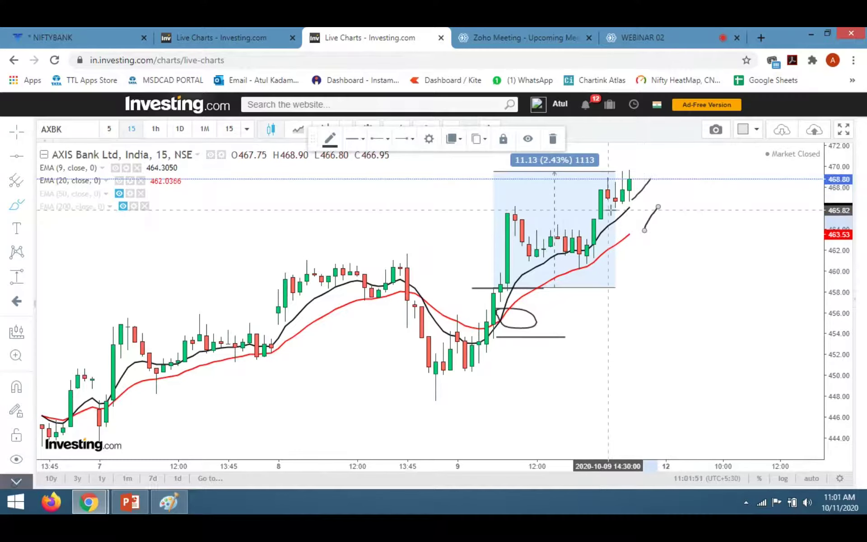
pyautogui.click(552, 139)
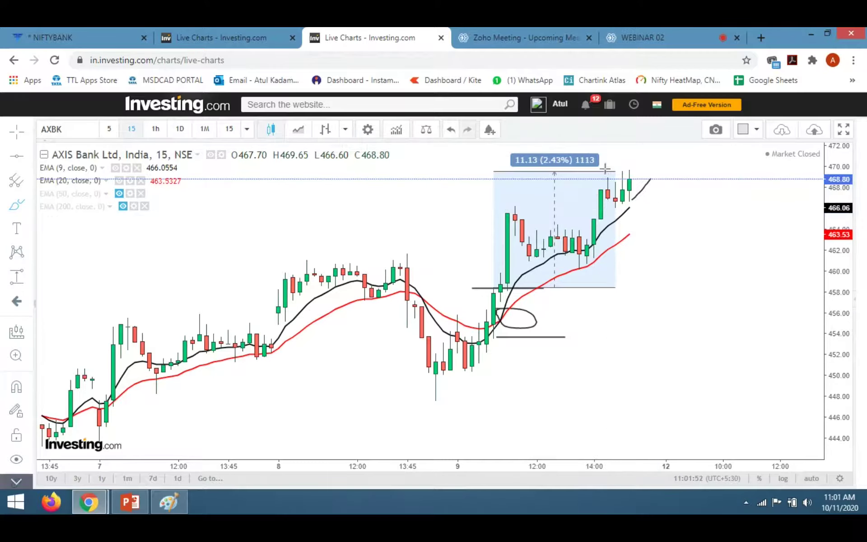
pyautogui.click(642, 196)
pyautogui.click(553, 139)
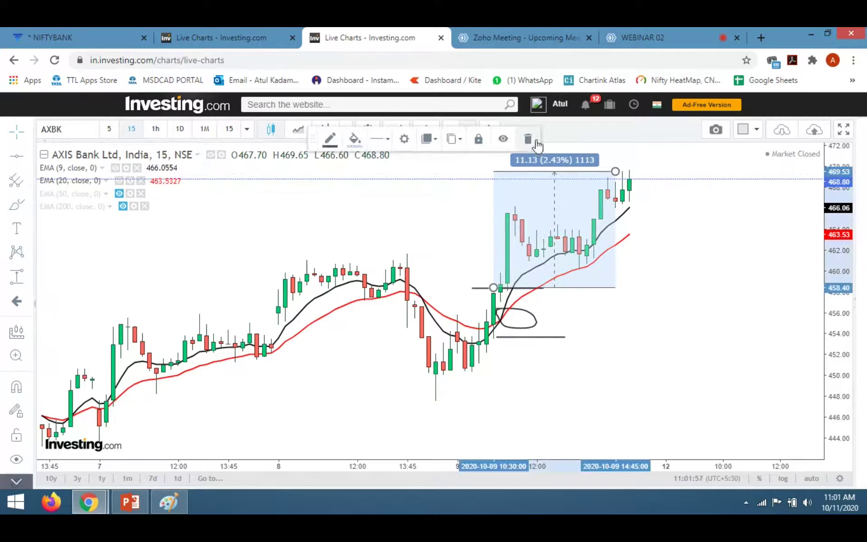
# Step: Delete the price range measurement and the crossover circle from the AXBK chart, keeping the two horizontal lines
pyautogui.click(502, 306)
pyautogui.click(520, 327)
pyautogui.click(552, 139)
# Step: Load the SBI chart from the watchlist and hide the watchlist
pyautogui.scroll(-2, 550, 250)
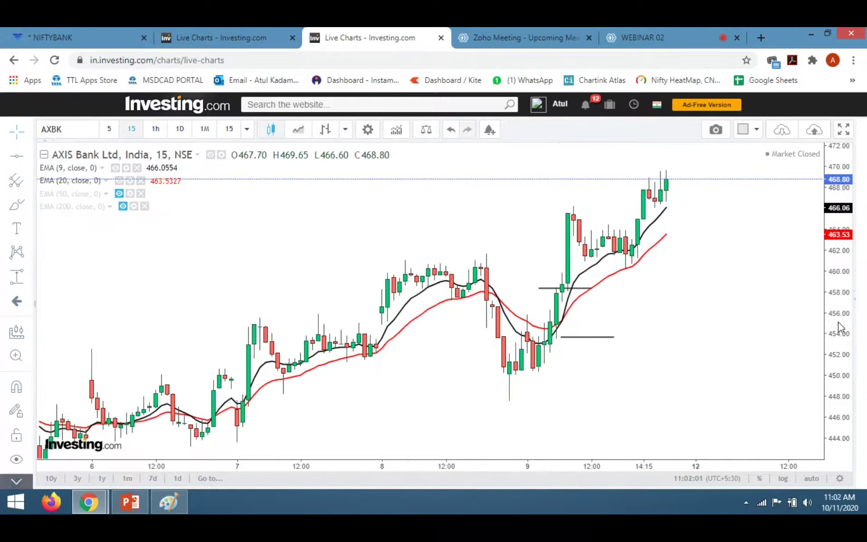
pyautogui.click(856, 304)
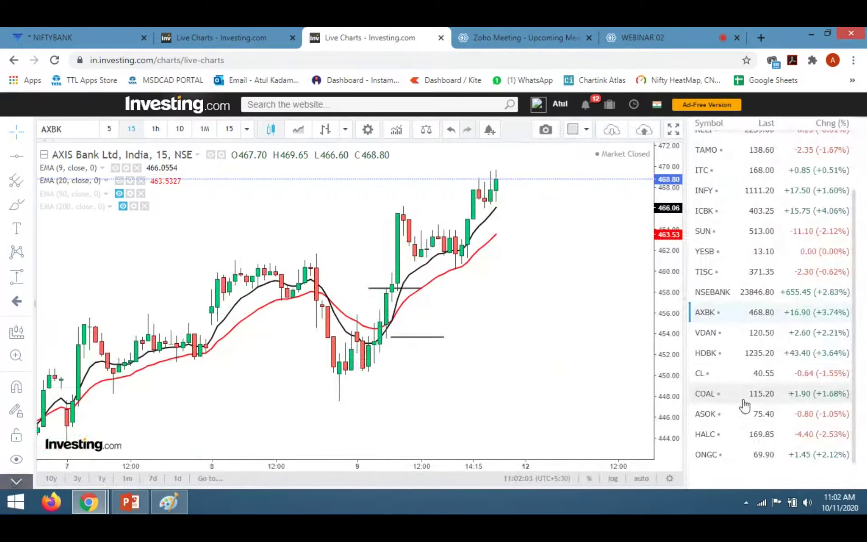
pyautogui.scroll(3, 712, 271)
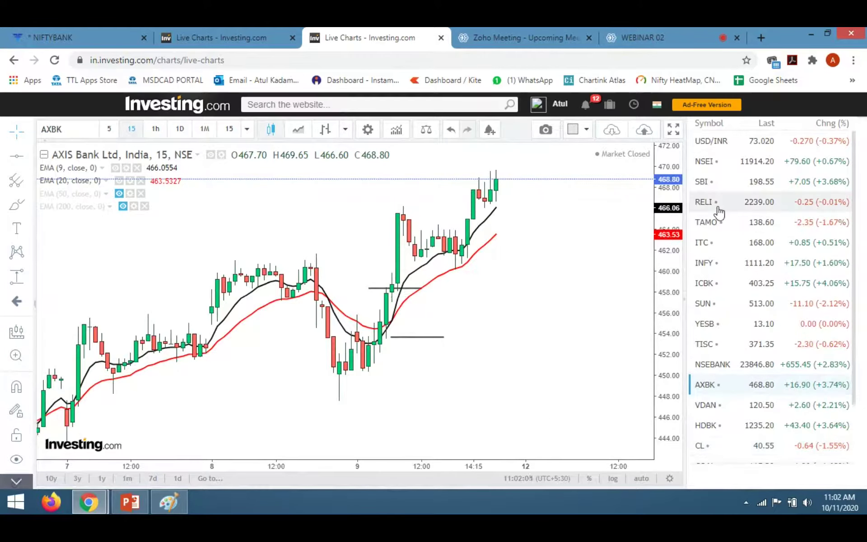
pyautogui.click(709, 186)
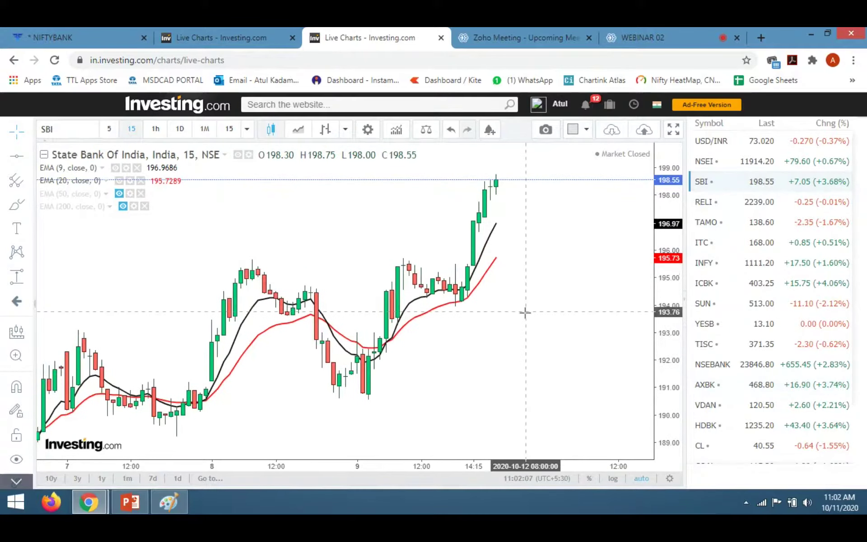
pyautogui.scroll(-3, 525, 311)
pyautogui.moveTo(261, 286); pyautogui.dragTo(214, 302)
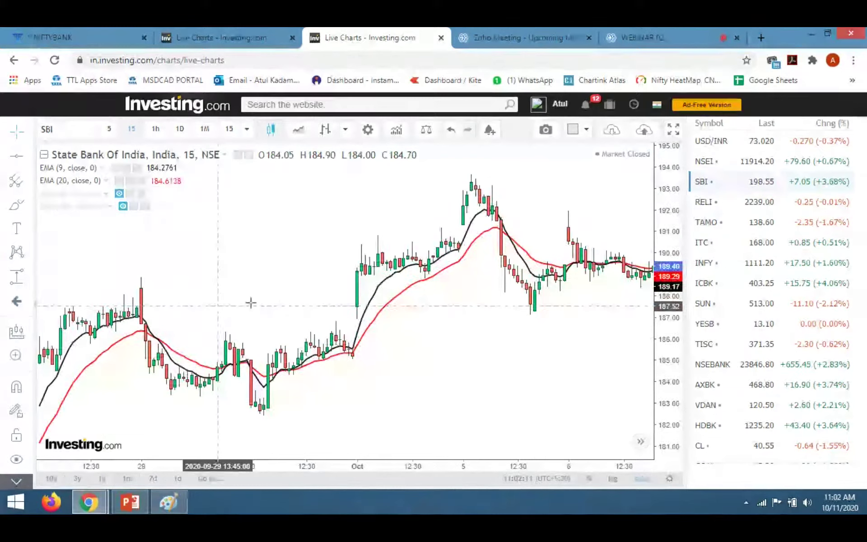
pyautogui.click(687, 305)
# Step: Mark the sideways range from 5 to 8 October with a rectangle between about 192.6 and 188.1, and delete it
pyautogui.moveTo(557, 348); pyautogui.dragTo(518, 354)
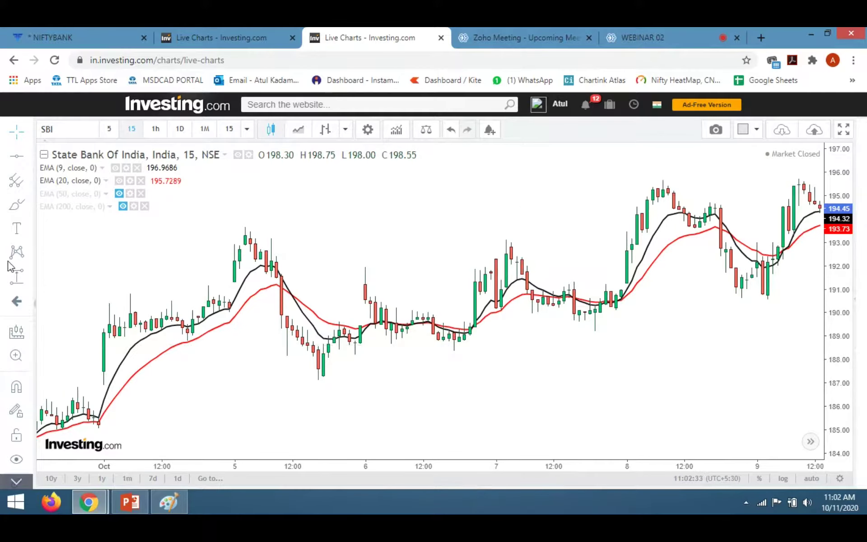
pyautogui.click(31, 209)
pyautogui.click(65, 228)
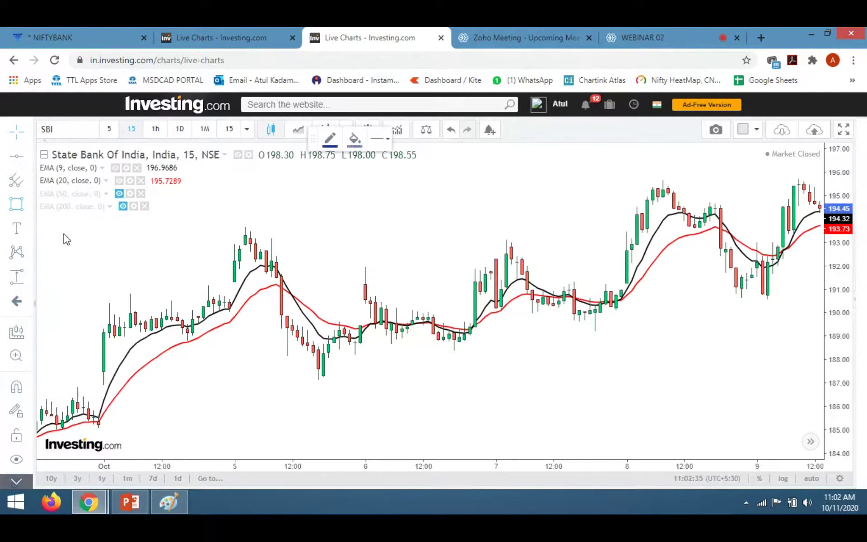
pyautogui.moveTo(324, 255); pyautogui.dragTo(642, 357)
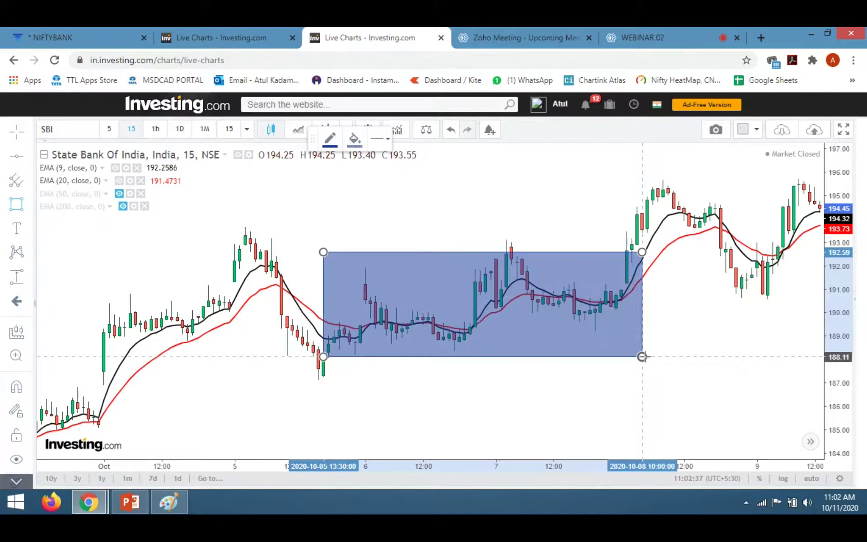
pyautogui.click(643, 357)
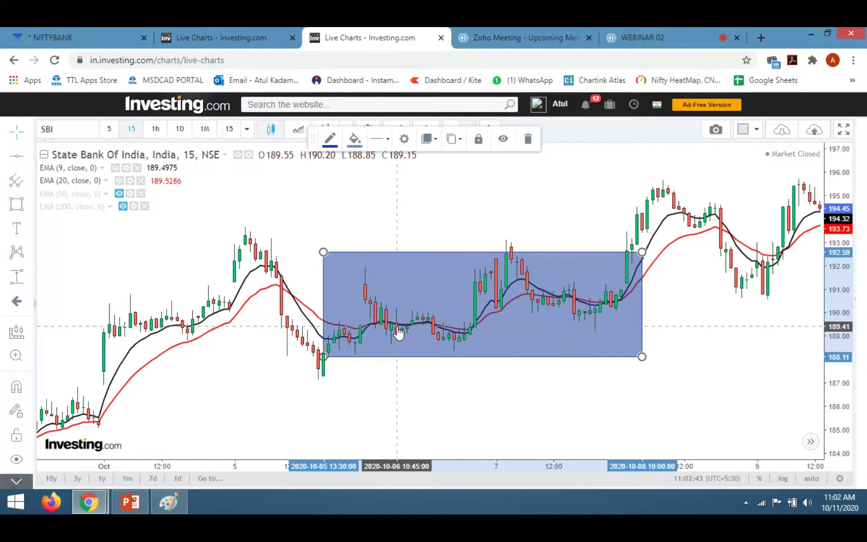
pyautogui.click(527, 139)
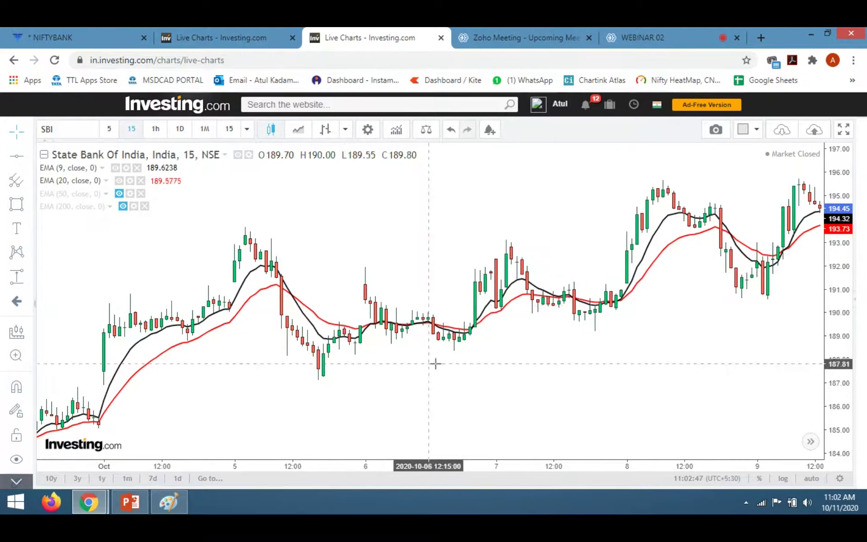
# Step: Circle the SBI crossovers of 25 and 29 September with brush strokes and draw an entry line at about 178.6
pyautogui.scroll(-5, 702, 373)
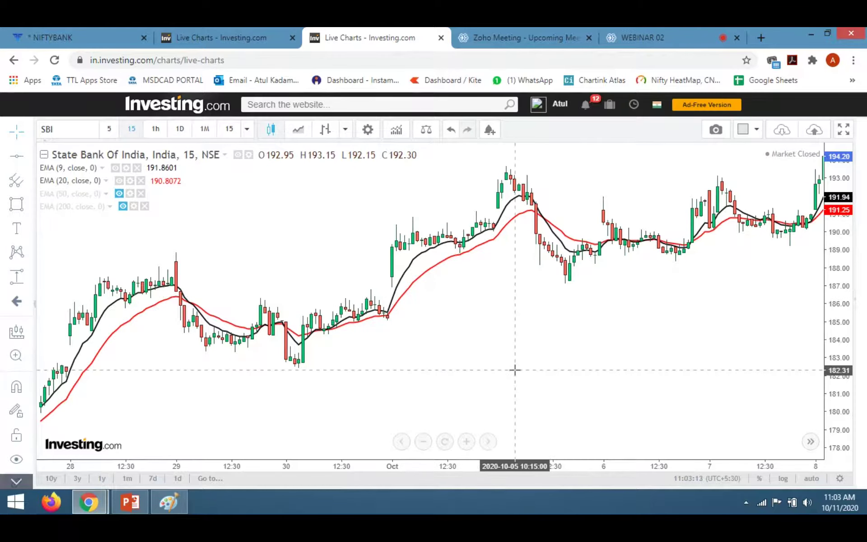
pyautogui.scroll(-2, 510, 343)
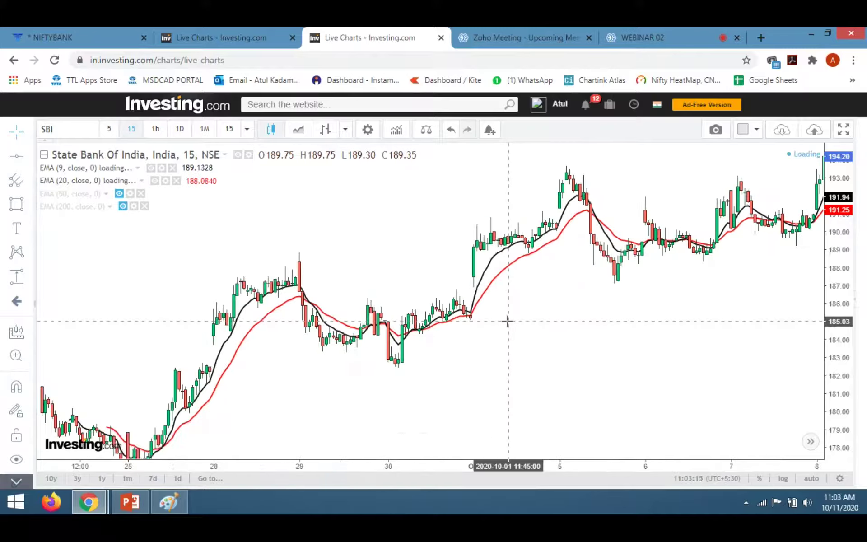
pyautogui.moveTo(519, 310); pyautogui.dragTo(591, 318)
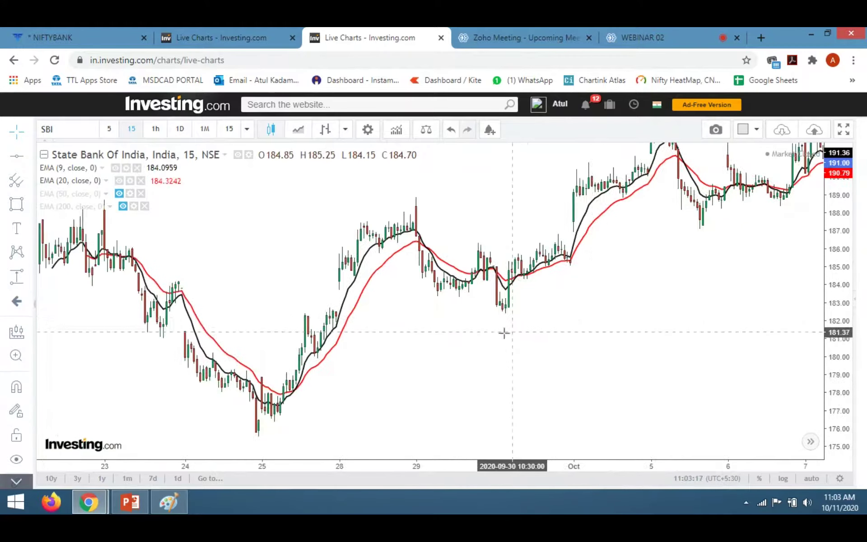
pyautogui.moveTo(447, 339); pyautogui.dragTo(535, 334)
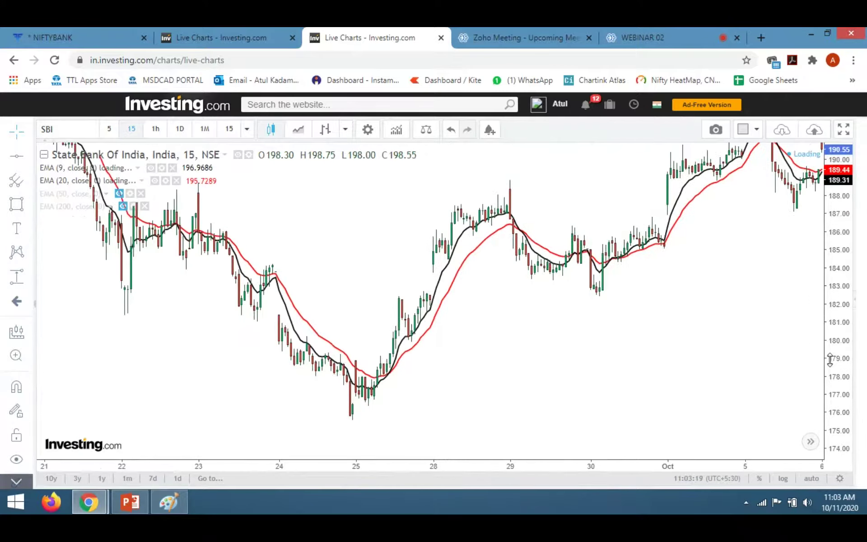
pyautogui.scroll(1, 642, 397)
pyautogui.hscroll(-3, 642, 397)
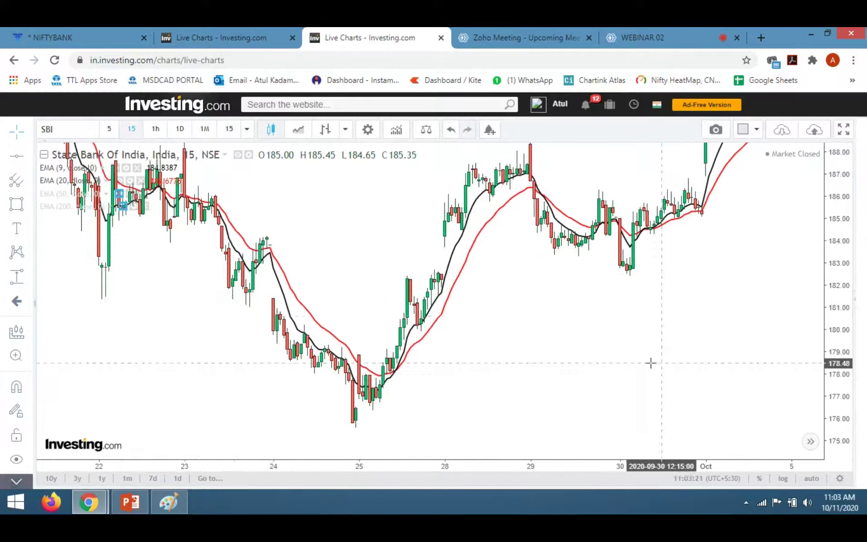
pyautogui.click(31, 204)
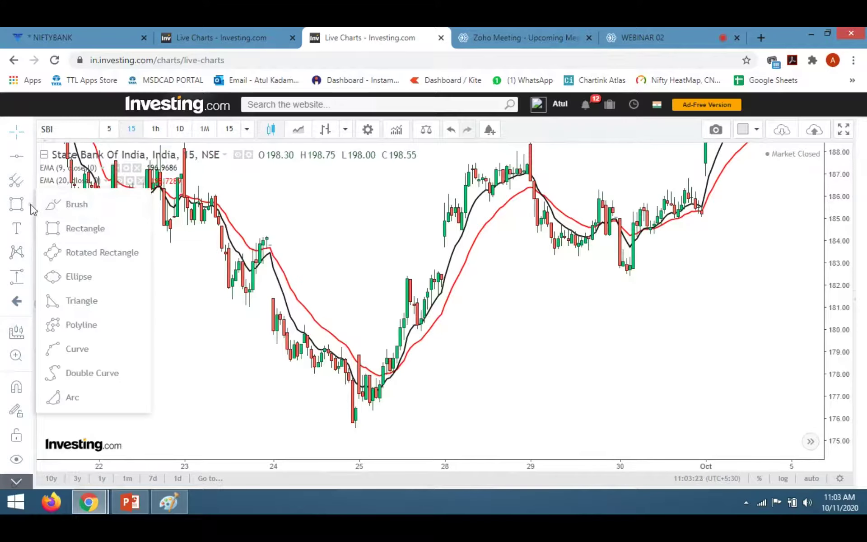
pyautogui.click(76, 205)
pyautogui.moveTo(370, 348)
pyautogui.mouseDown()
pyautogui.moveTo(390, 383)
pyautogui.moveTo(381, 339)
pyautogui.moveTo(497, 361)
pyautogui.mouseUp()
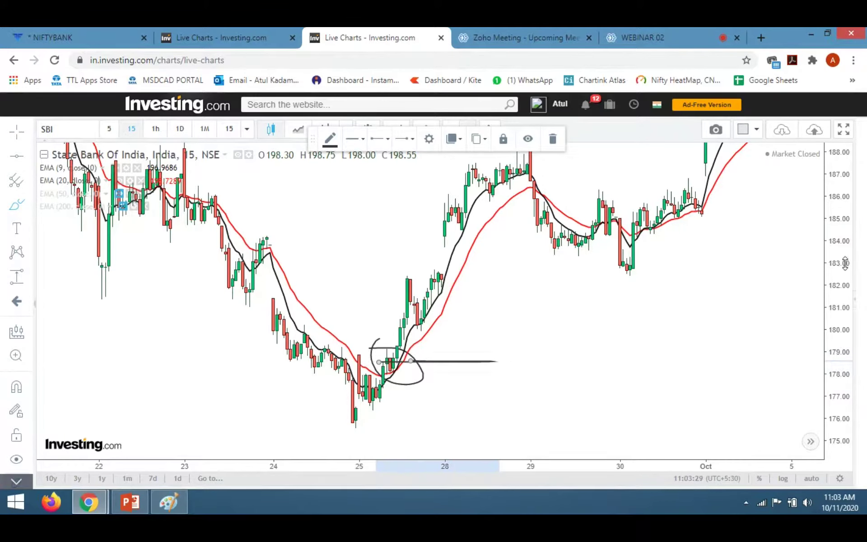
pyautogui.moveTo(550, 200)
pyautogui.mouseDown()
pyautogui.moveTo(556, 221)
pyautogui.moveTo(537, 212)
pyautogui.moveTo(559, 202)
pyautogui.mouseUp()
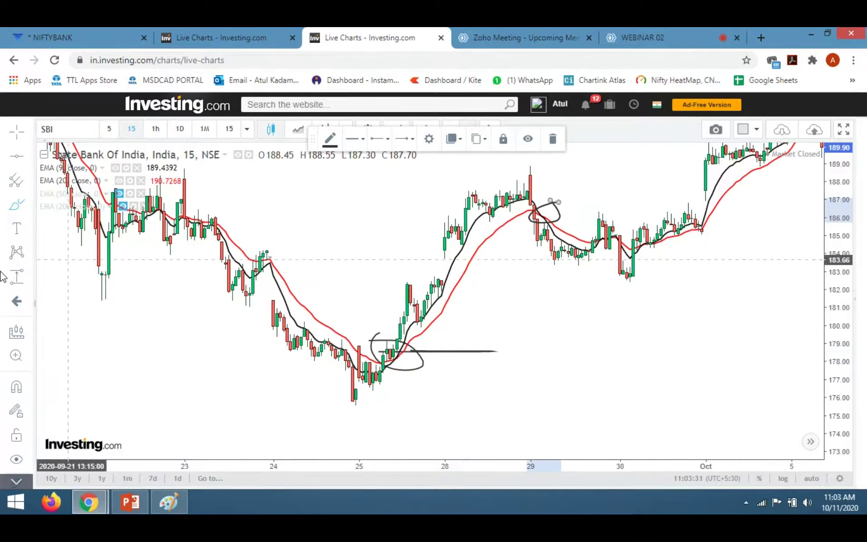
# Step: Measure the price range from the 25 September entry at 178.62 up to 186.37, and delete the measurement
pyautogui.keyDown('shift'); pyautogui.click(390, 350); pyautogui.keyUp('shift')
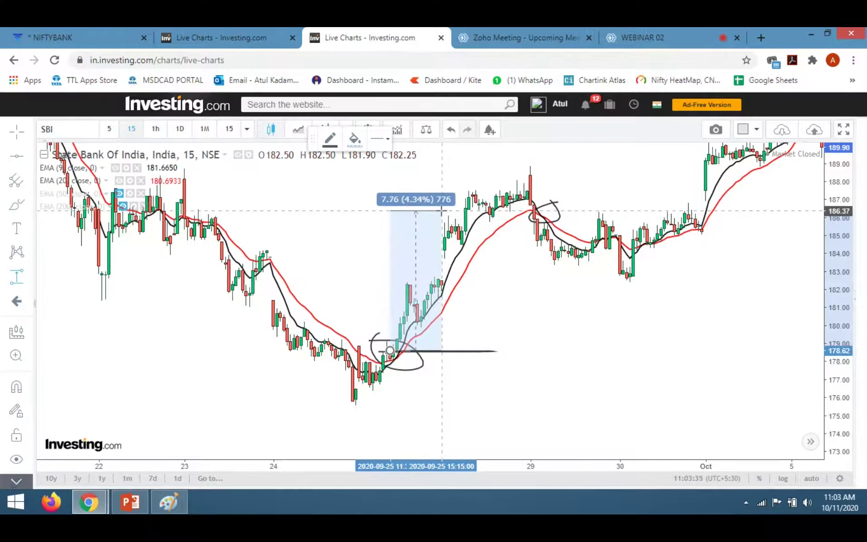
pyautogui.click(442, 211)
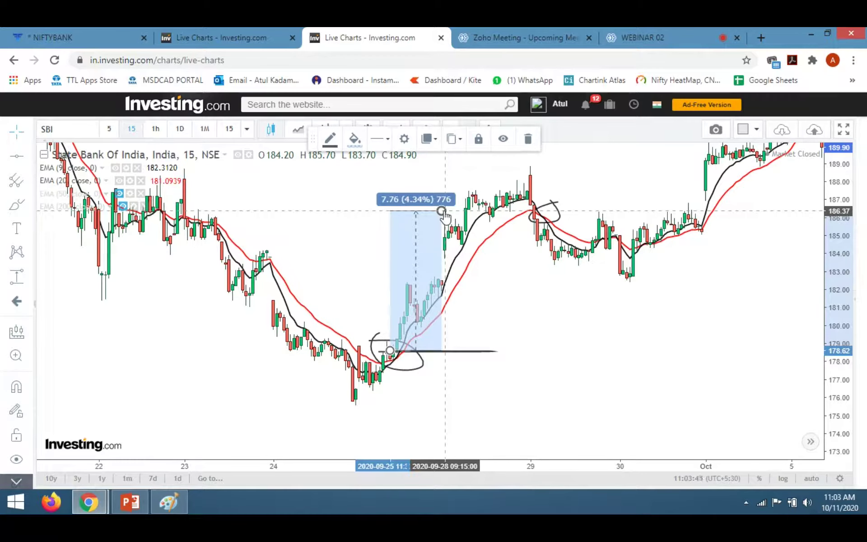
pyautogui.click(528, 139)
# Step: Review the crossover sketch in Paint and the WEBINAR 02 meeting chat, and return to the SBI chart
pyautogui.scroll(-5, 533, 316)
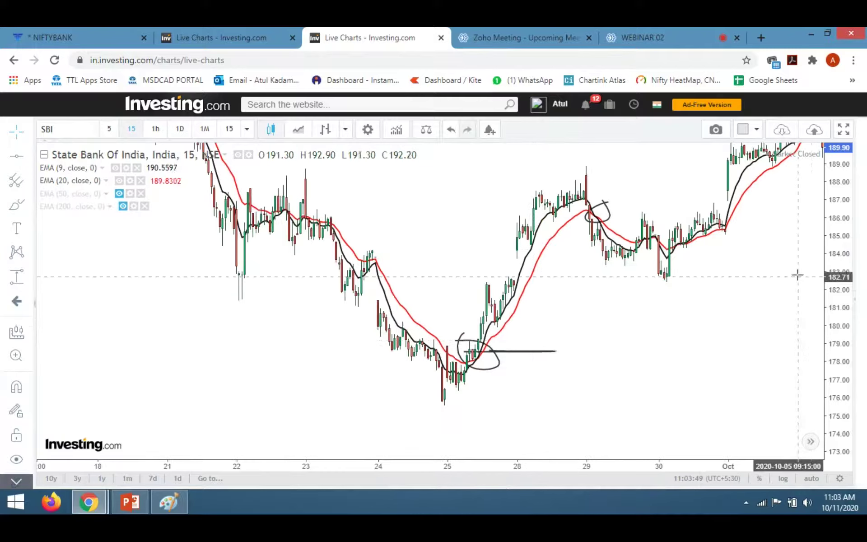
pyautogui.moveTo(381, 238); pyautogui.dragTo(459, 310)
pyautogui.click(178, 507)
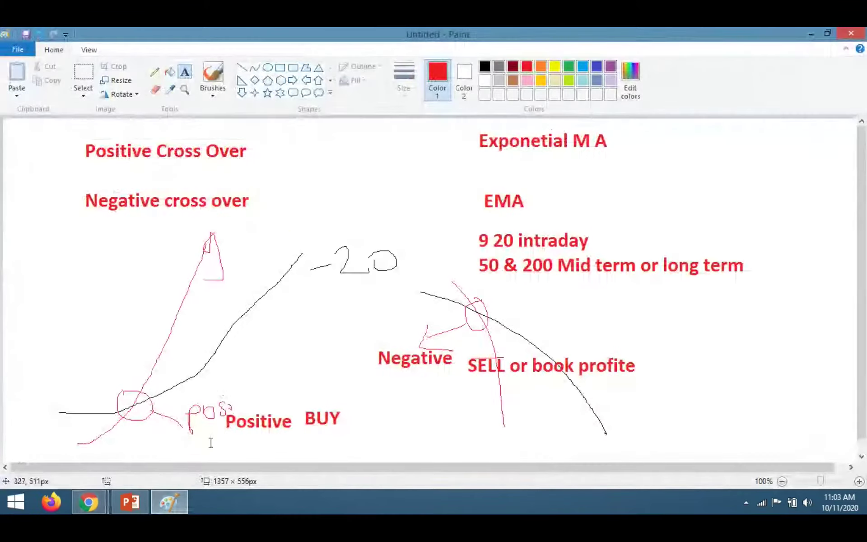
pyautogui.click(177, 502)
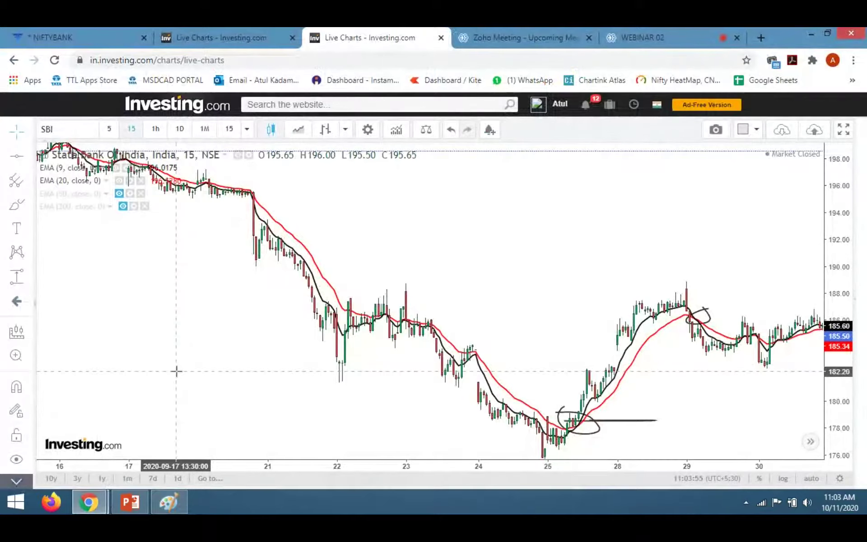
pyautogui.click(647, 35)
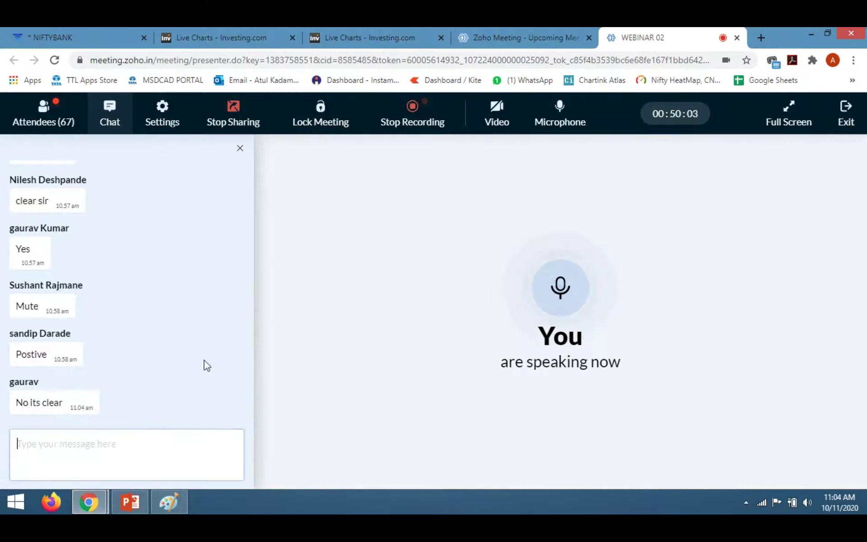
pyautogui.click(343, 36)
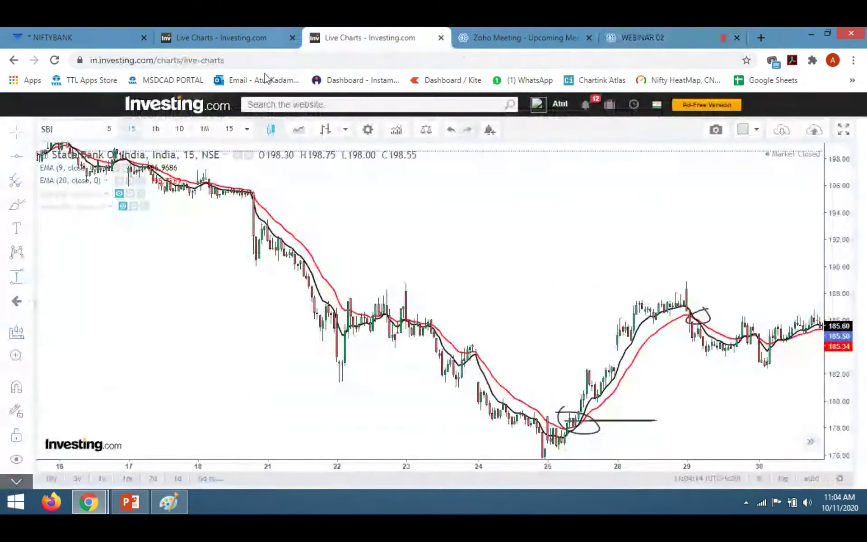
# Step: Remove all drawing tools from the SBI chart and bring the latest candles, up to 9 October, into view
pyautogui.rightClick(393, 204)
pyautogui.moveTo(464, 427)
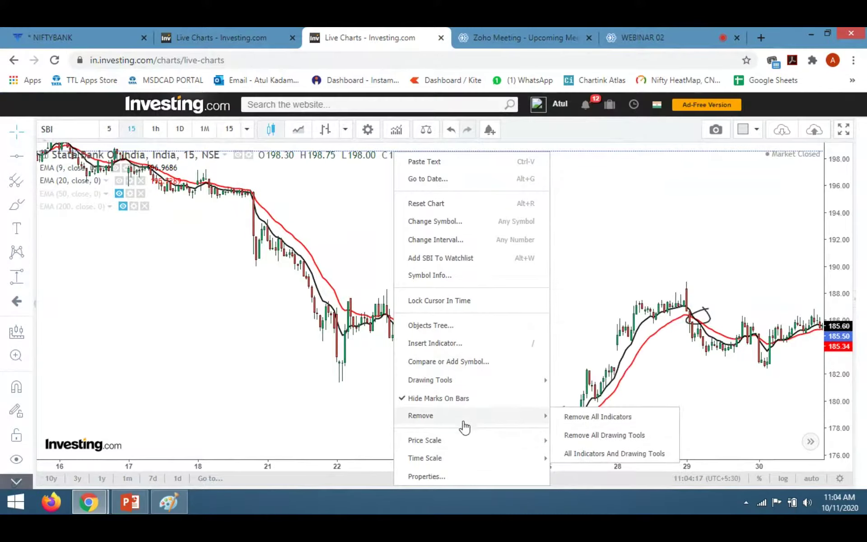
pyautogui.click(614, 437)
pyautogui.moveTo(623, 401); pyautogui.dragTo(356, 236)
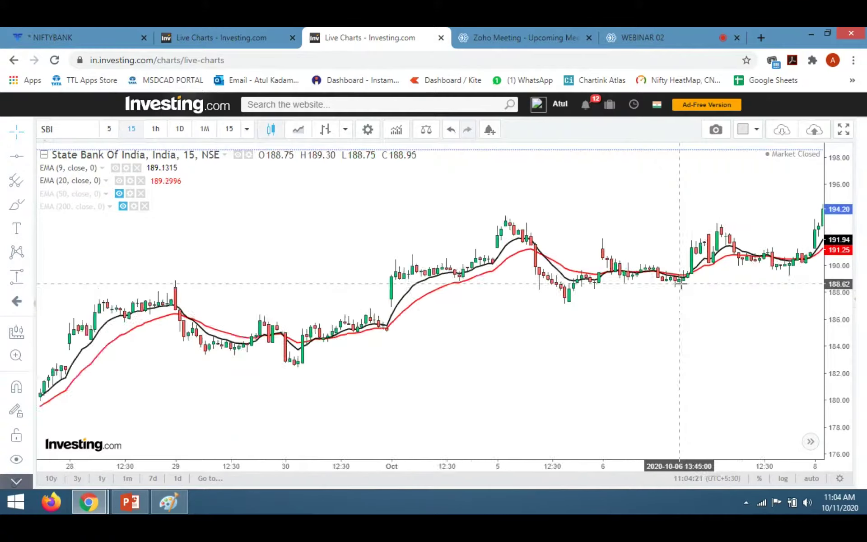
pyautogui.moveTo(678, 218); pyautogui.dragTo(300, 287)
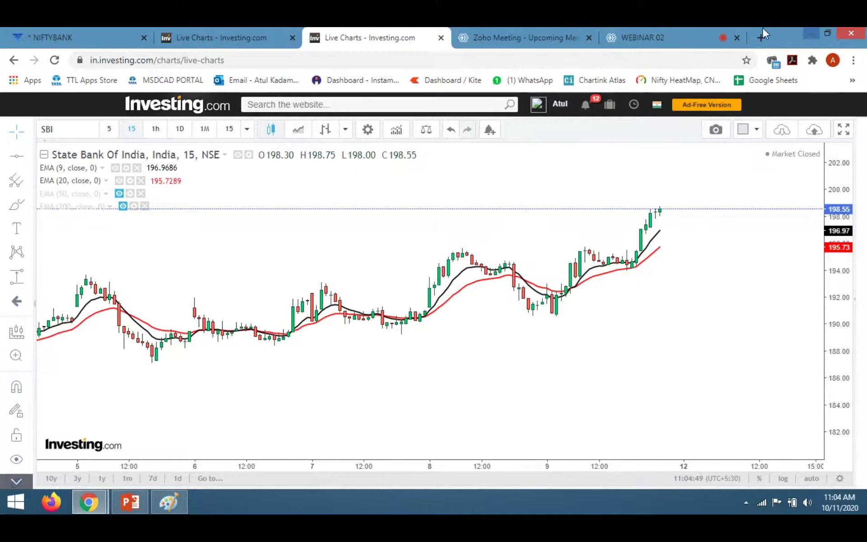
# Step: Read the attendees' questions in the WEBINAR 02 chat and review the 9/20 intraday EMA notes in Paint
pyautogui.click(642, 38)
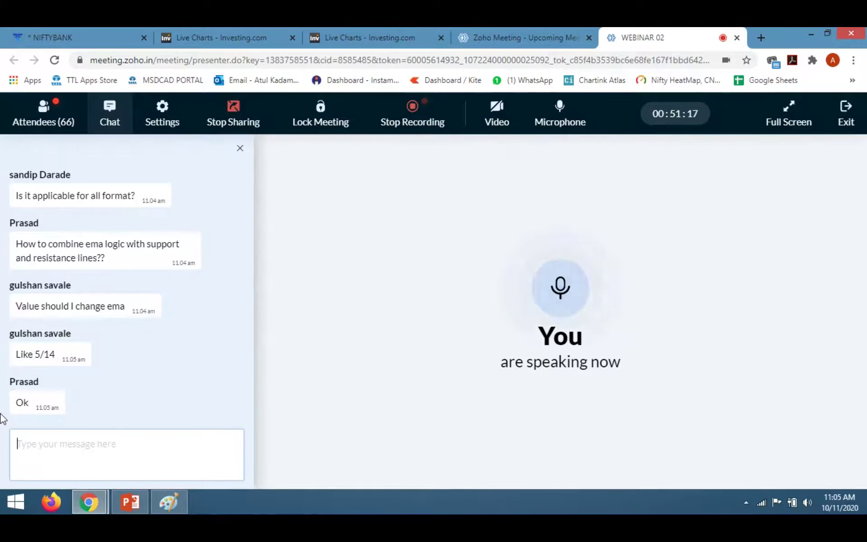
pyautogui.click(334, 39)
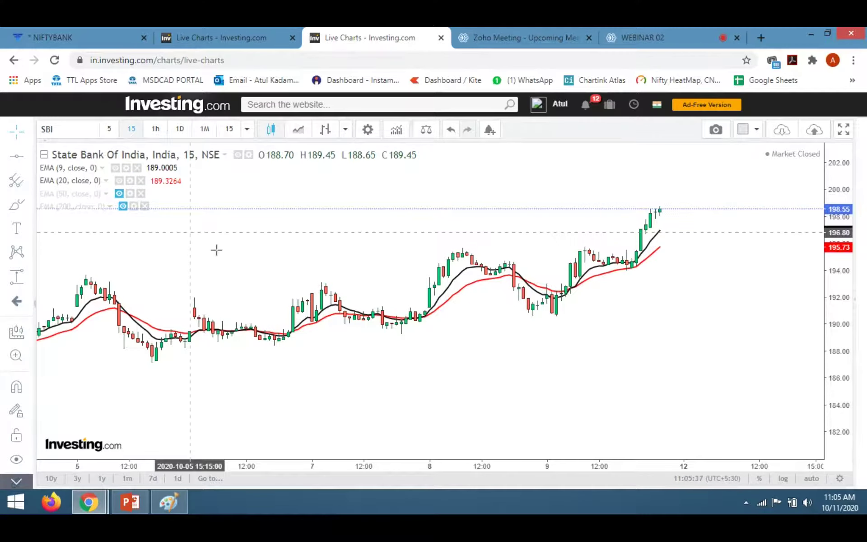
pyautogui.scroll(3, 804, 389)
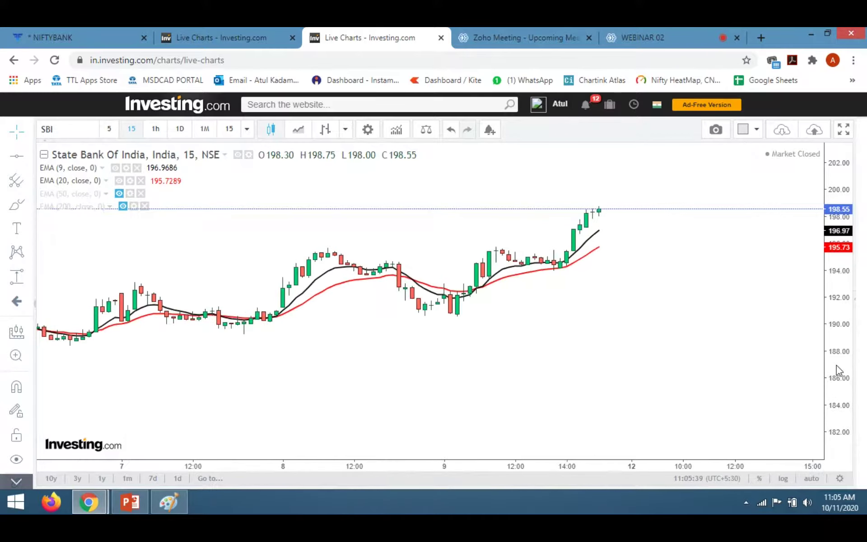
pyautogui.moveTo(836, 368); pyautogui.dragTo(808, 275)
pyautogui.moveTo(708, 282); pyautogui.dragTo(694, 338)
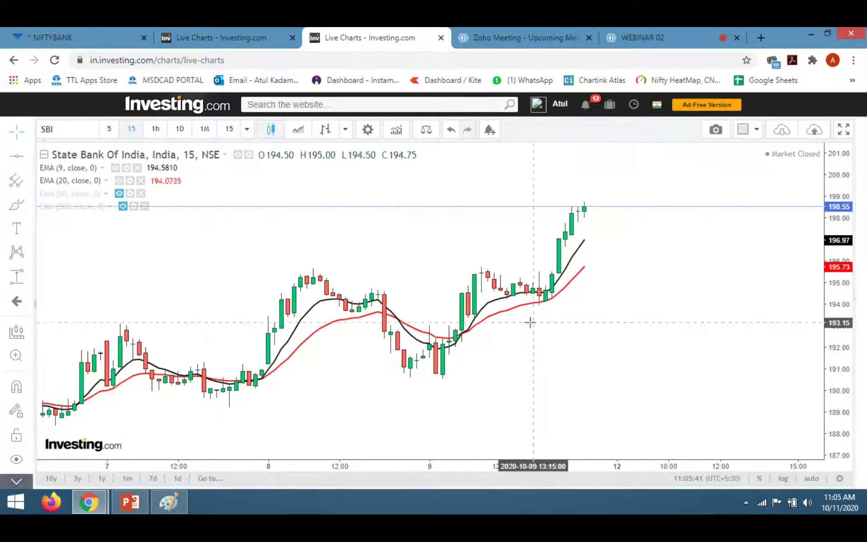
pyautogui.moveTo(164, 503)
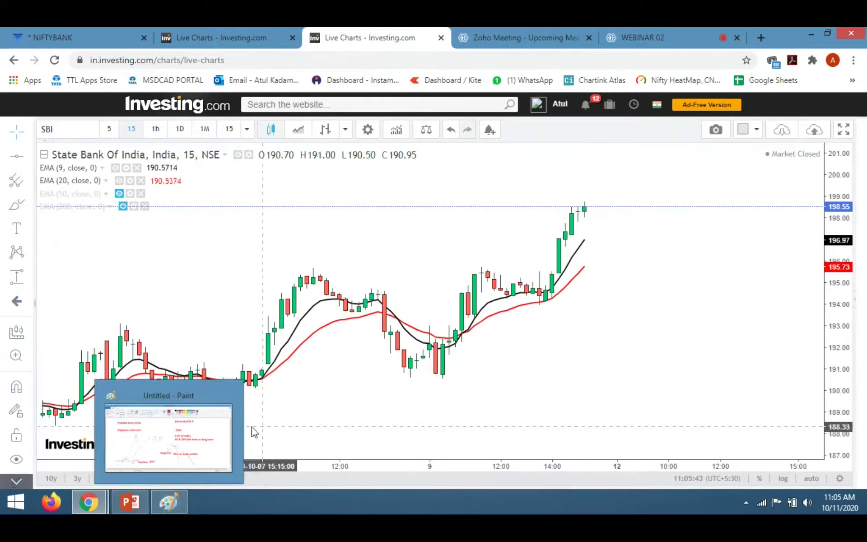
pyautogui.click(175, 434)
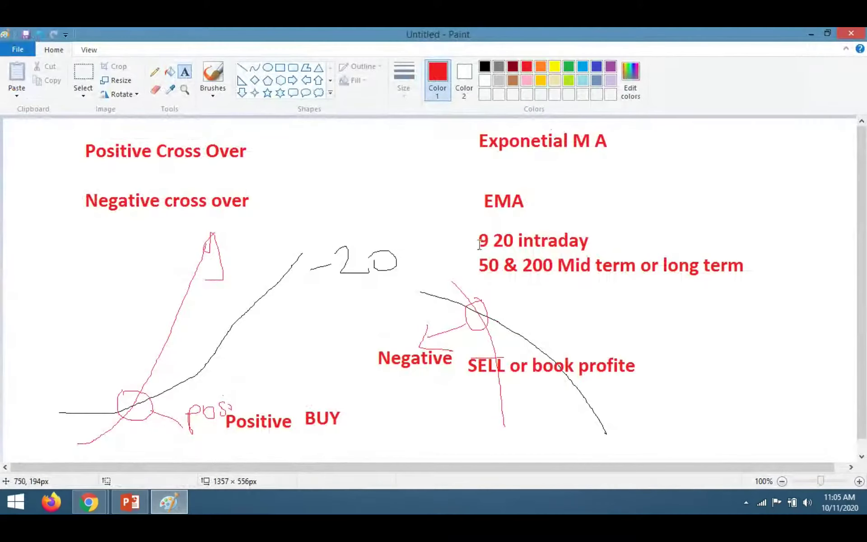
pyautogui.click(184, 499)
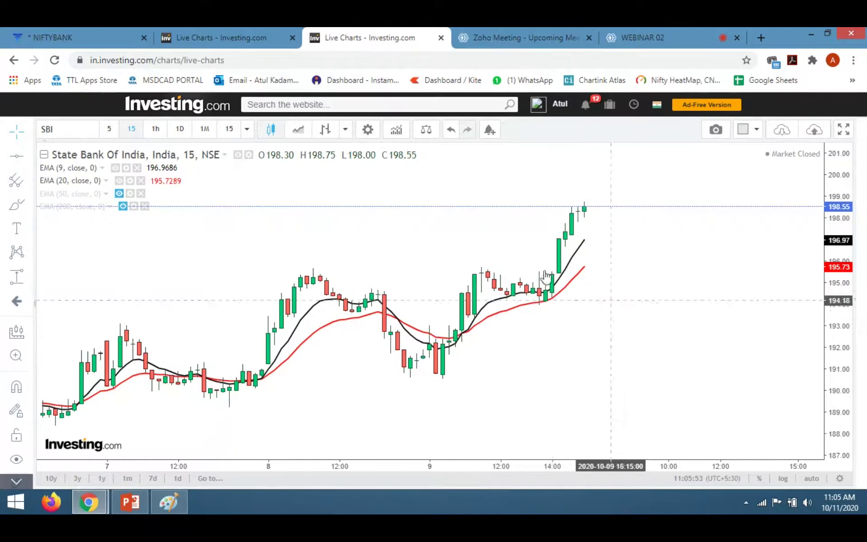
# Step: Circle the SBI candles near the EMAs around 13:30 on 9 October, trace the rise with the brush, and delete both strokes
pyautogui.click(16, 205)
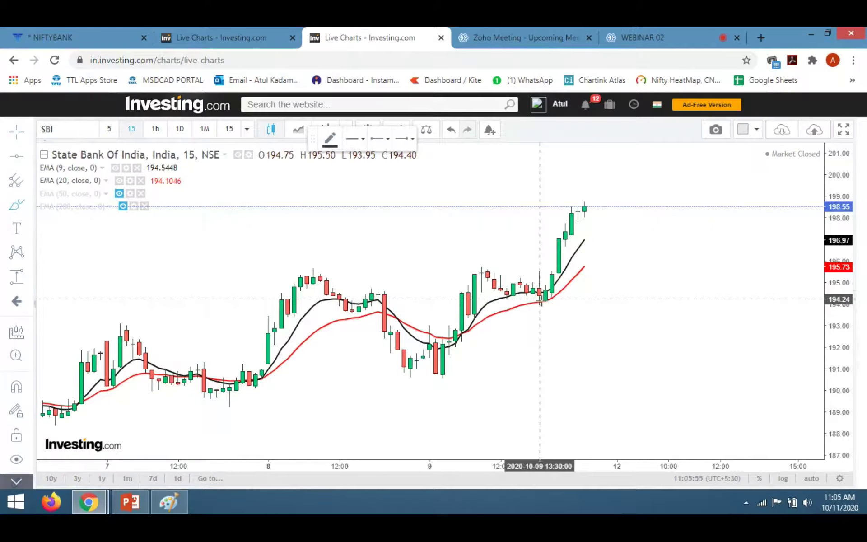
pyautogui.moveTo(541, 275)
pyautogui.mouseDown()
pyautogui.moveTo(567, 304)
pyautogui.moveTo(538, 302)
pyautogui.moveTo(546, 298)
pyautogui.mouseUp()
pyautogui.moveTo(582, 216); pyautogui.dragTo(604, 193)
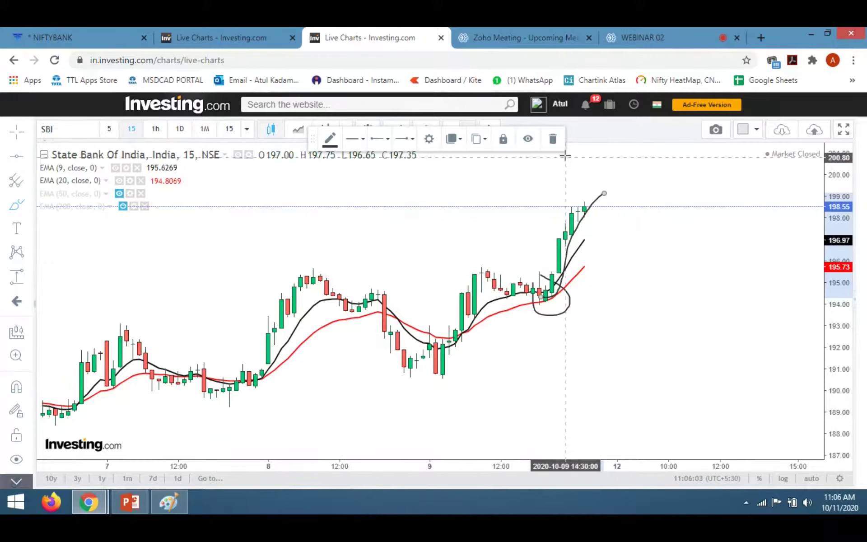
pyautogui.press('Delete')
pyautogui.moveTo(540, 277); pyautogui.dragTo(570, 299)
pyautogui.click(552, 138)
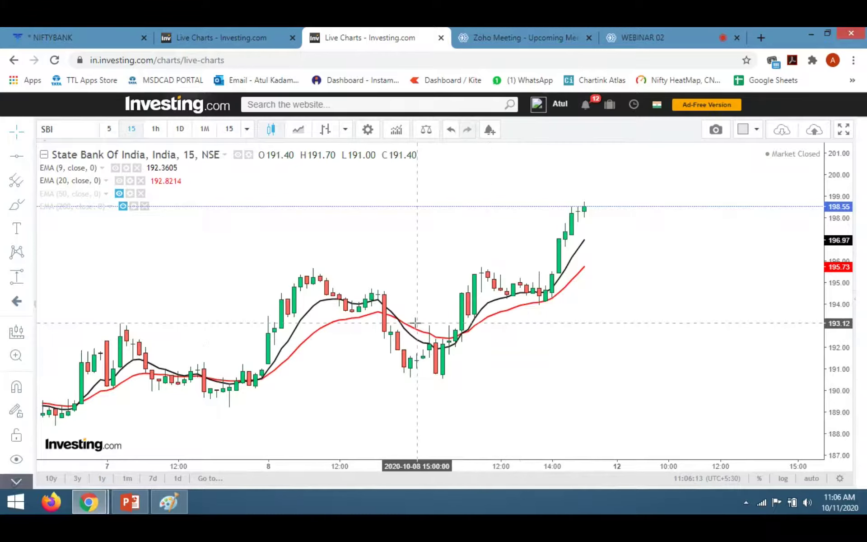
# Step: Load the 15-minute Tata Steel Ltd (TISC) NSE chart and adjust its price scale around the latest candles
pyautogui.moveTo(405, 317); pyautogui.dragTo(449, 316)
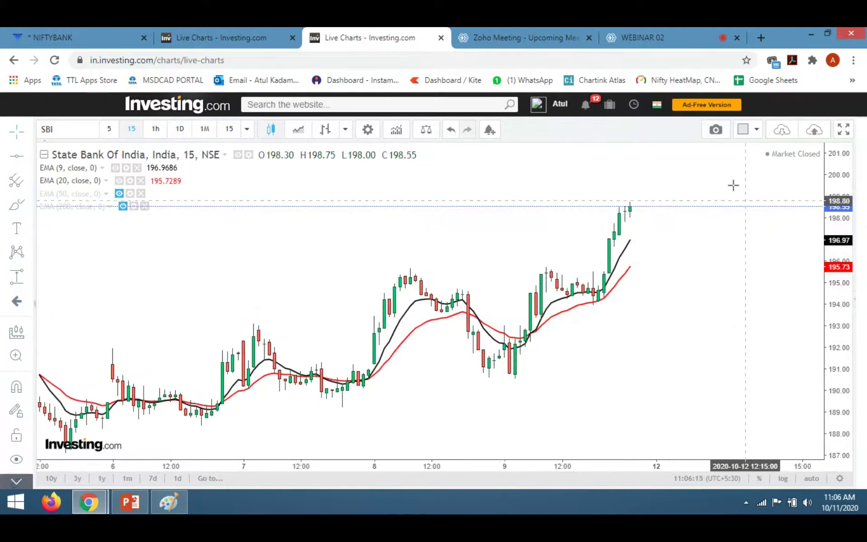
pyautogui.click(85, 125)
pyautogui.write('TATASTEEL')
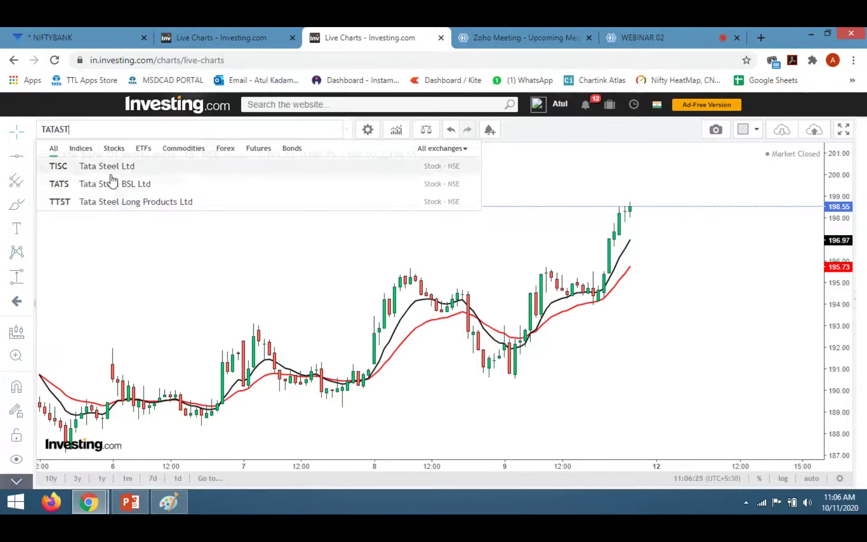
pyautogui.press('Return')
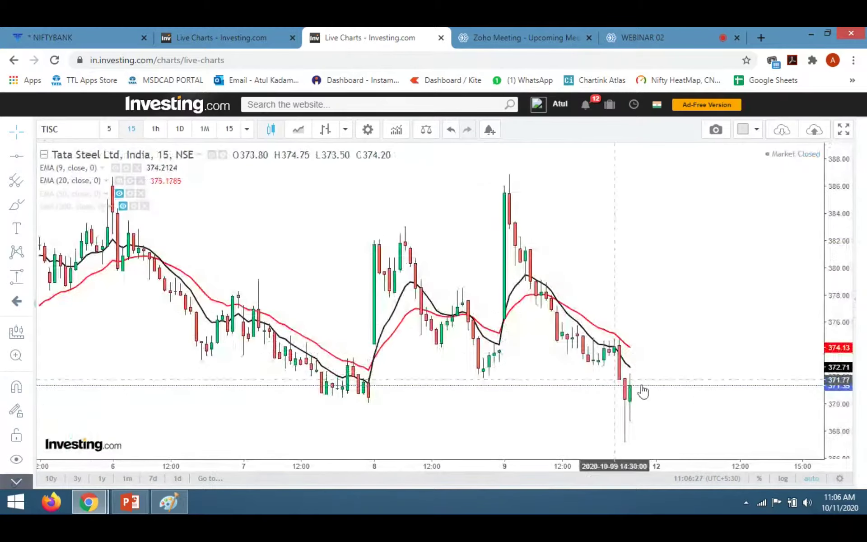
pyautogui.moveTo(821, 290); pyautogui.dragTo(833, 307)
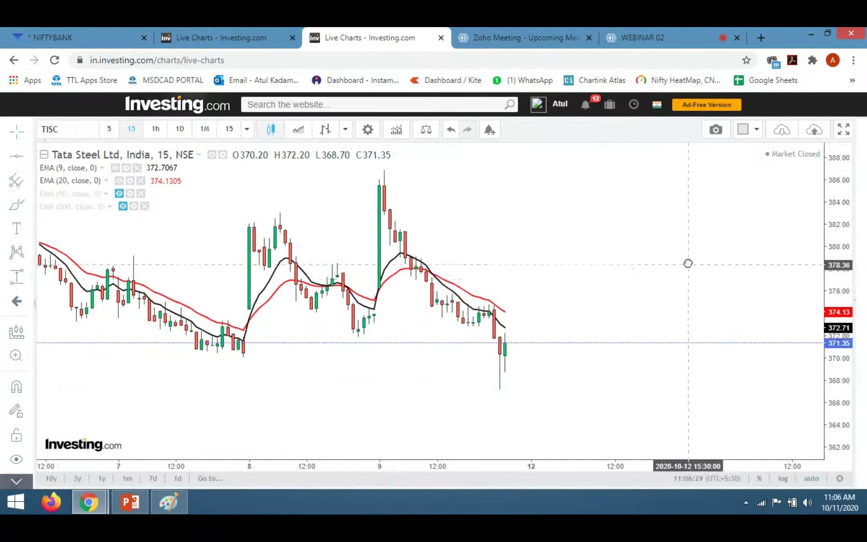
pyautogui.moveTo(831, 375); pyautogui.dragTo(831, 345)
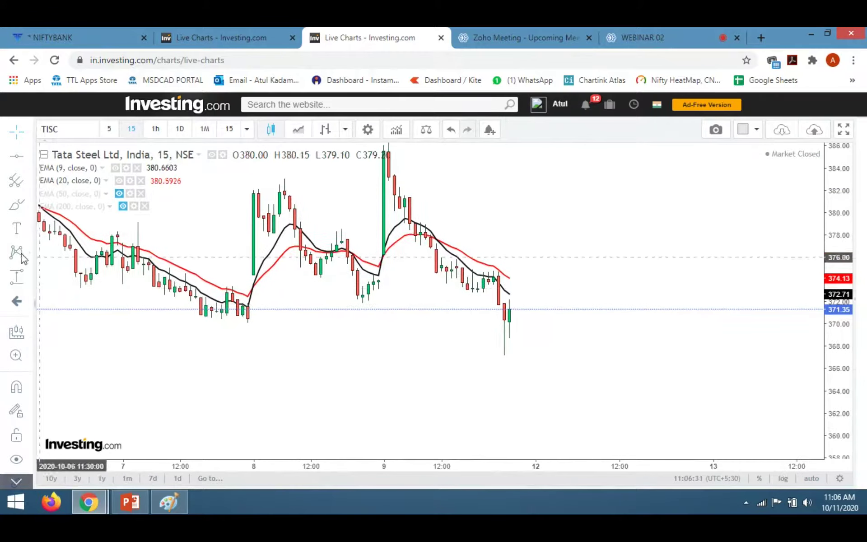
# Step: Brush a circle around the Tata Steel EMA 9/20 crossover near 11:30 on 9 October and a horizontal line at about 376.7
pyautogui.click(17, 205)
pyautogui.moveTo(436, 224)
pyautogui.mouseDown()
pyautogui.moveTo(445, 239)
pyautogui.moveTo(510, 251)
pyautogui.mouseUp()
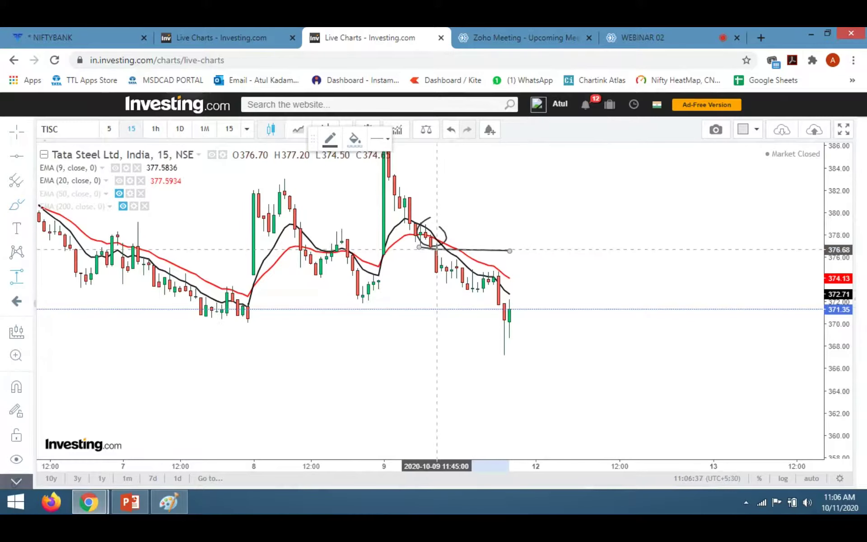
pyautogui.keyDown('shift'); pyautogui.click(437, 249); pyautogui.keyUp('shift')
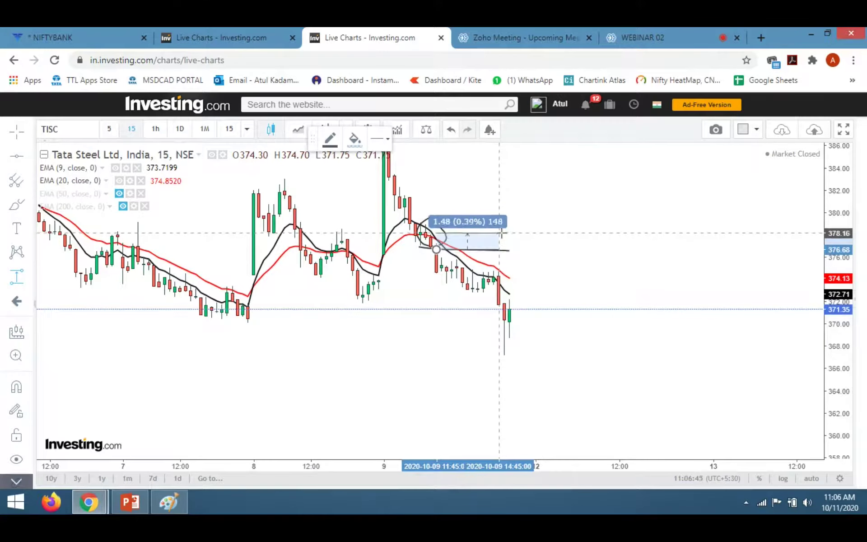
pyautogui.click(544, 354)
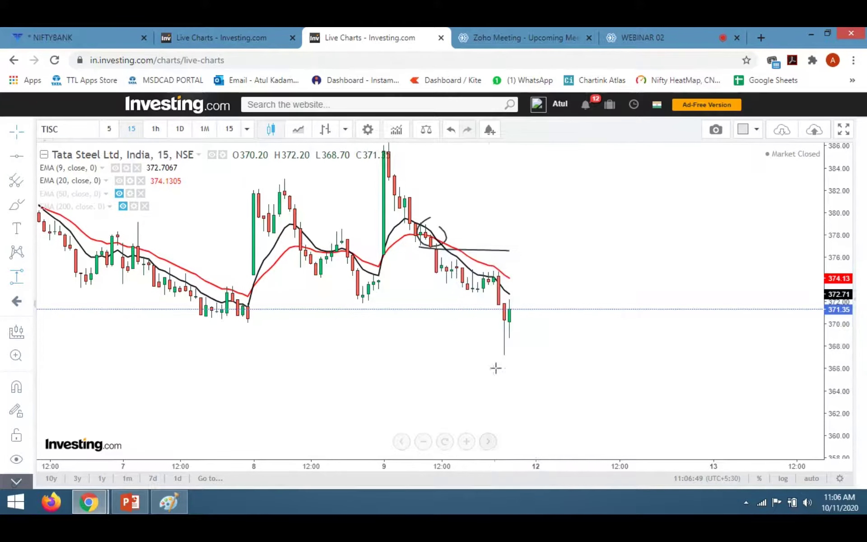
# Step: Place a Short Position at 376.85 from the crossover candle with stop 378.05 and target 367.50, and delete it
pyautogui.click(30, 279)
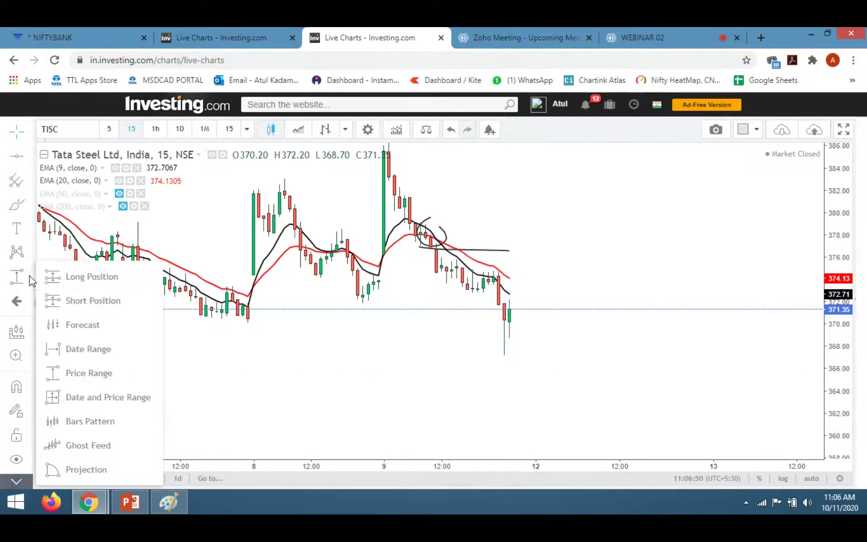
pyautogui.click(80, 301)
pyautogui.click(426, 248)
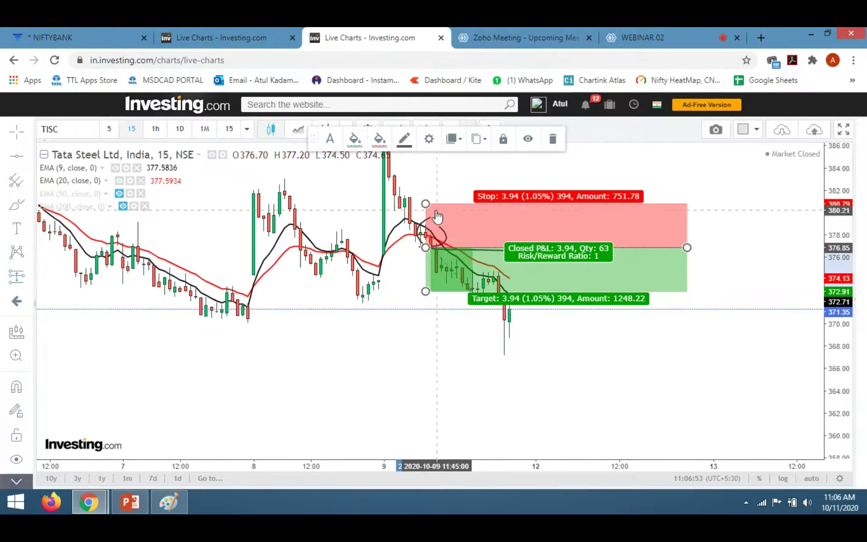
pyautogui.moveTo(426, 204); pyautogui.dragTo(444, 234)
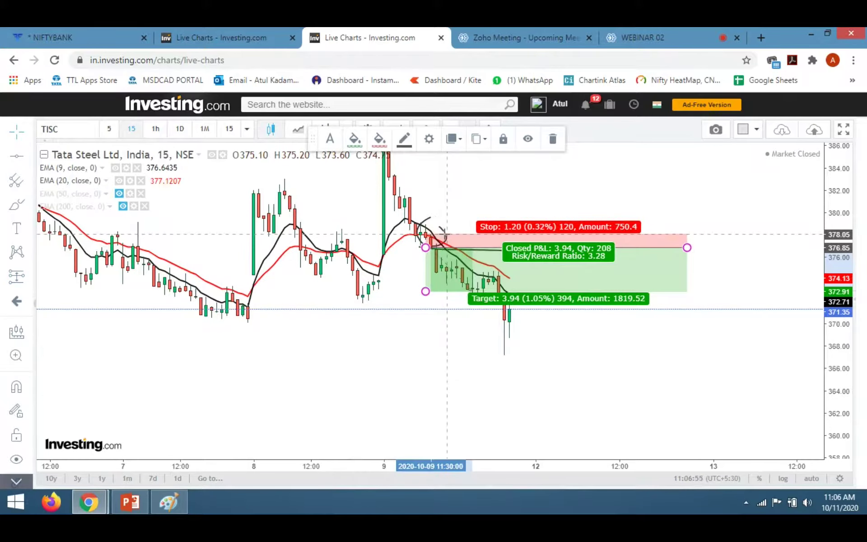
pyautogui.moveTo(436, 334); pyautogui.dragTo(438, 352)
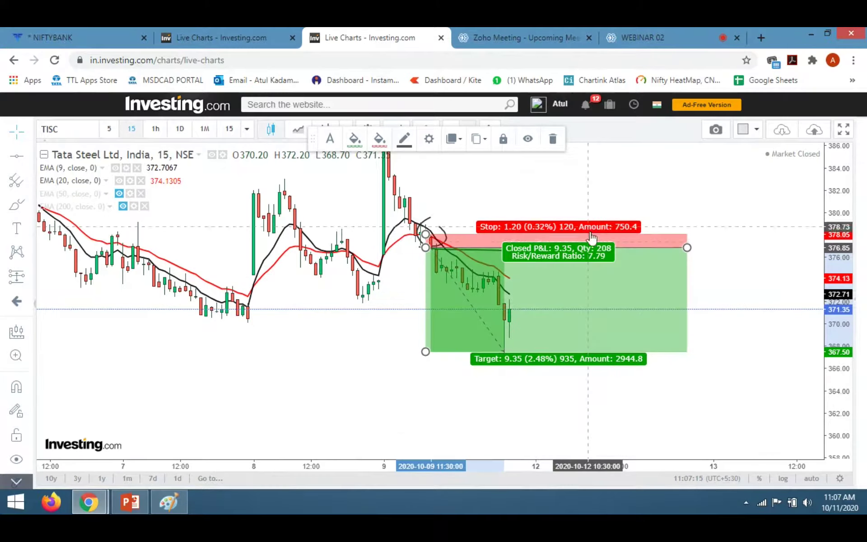
pyautogui.click(553, 138)
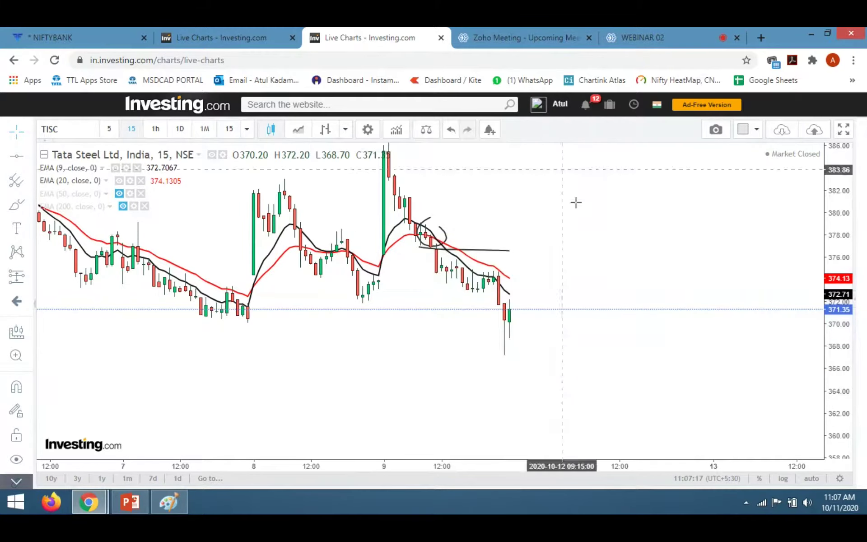
# Step: Read the attendees' new questions in the WEBINAR 02 chat and review the wider 15-minute Tata Steel chart between them
pyautogui.click(650, 37)
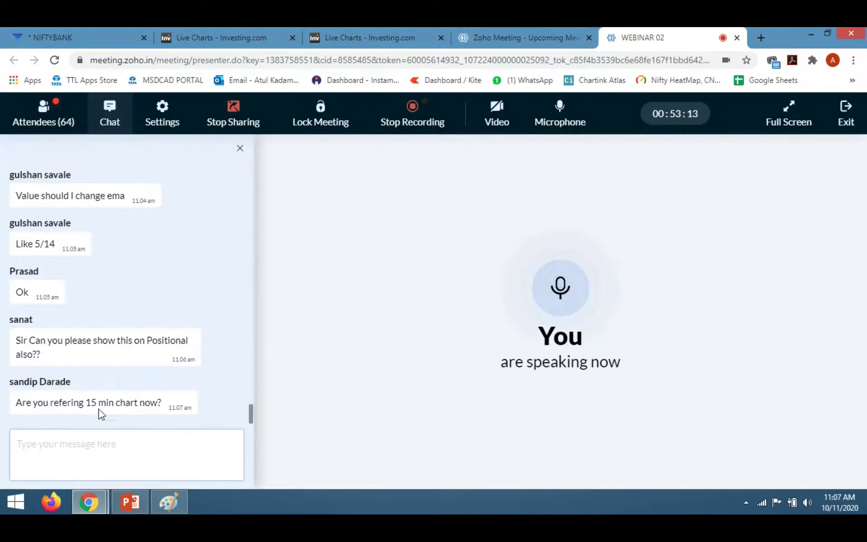
pyautogui.click(366, 38)
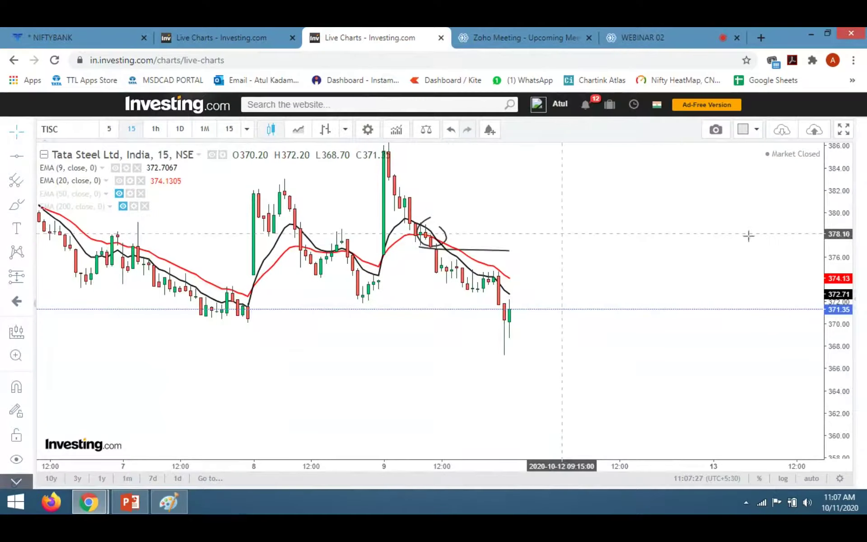
pyautogui.moveTo(836, 216); pyautogui.dragTo(716, 252)
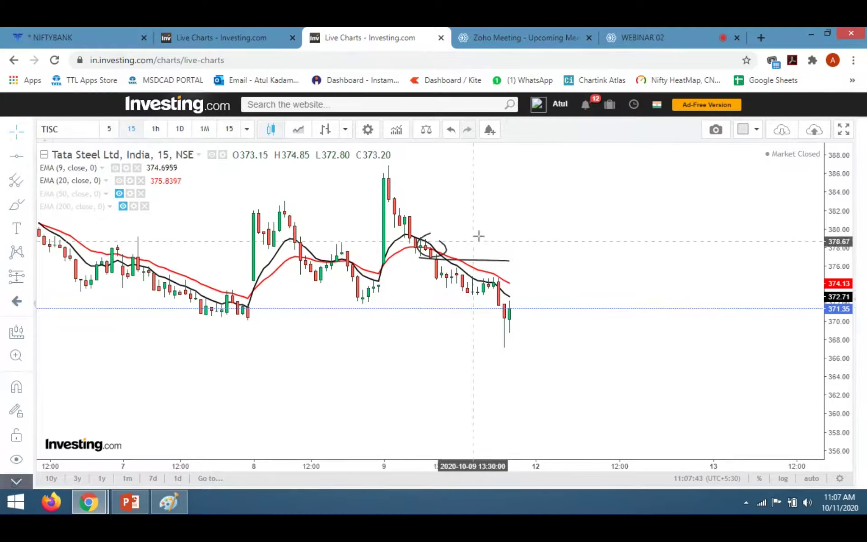
pyautogui.moveTo(835, 226); pyautogui.dragTo(834, 273)
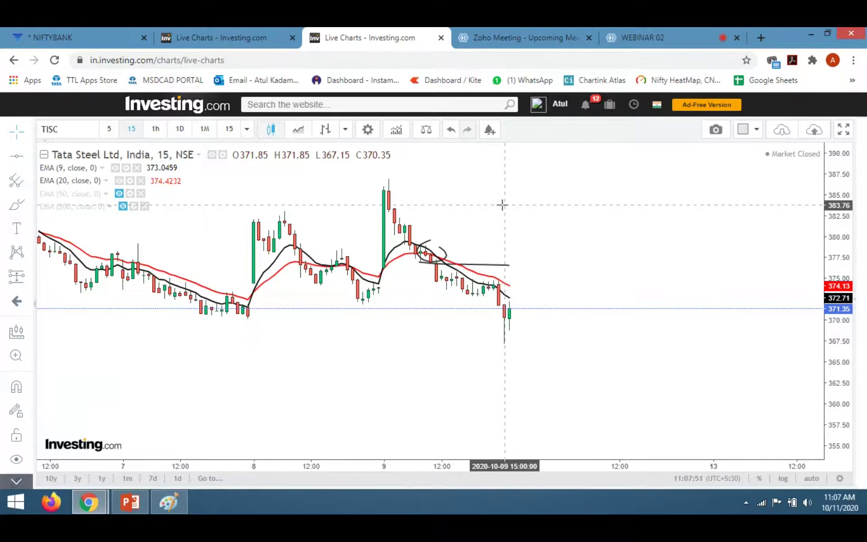
pyautogui.scroll(-1, 519, 246)
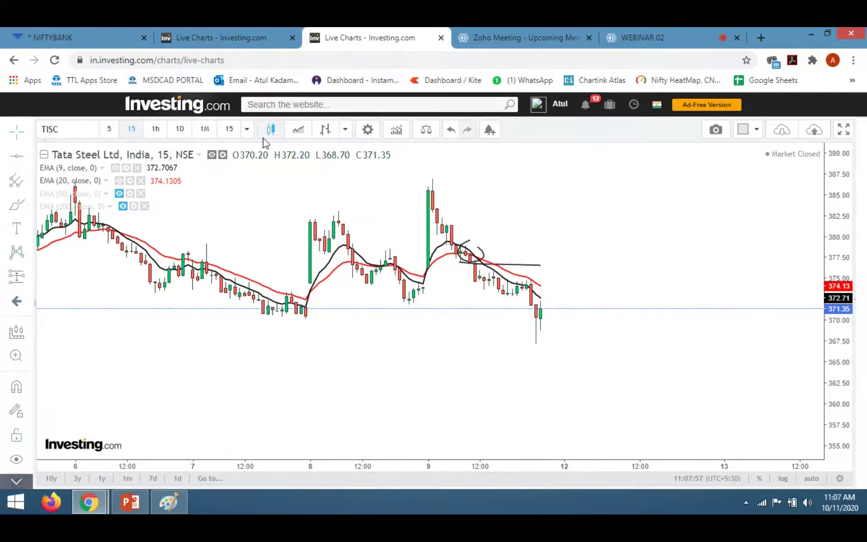
pyautogui.click(642, 38)
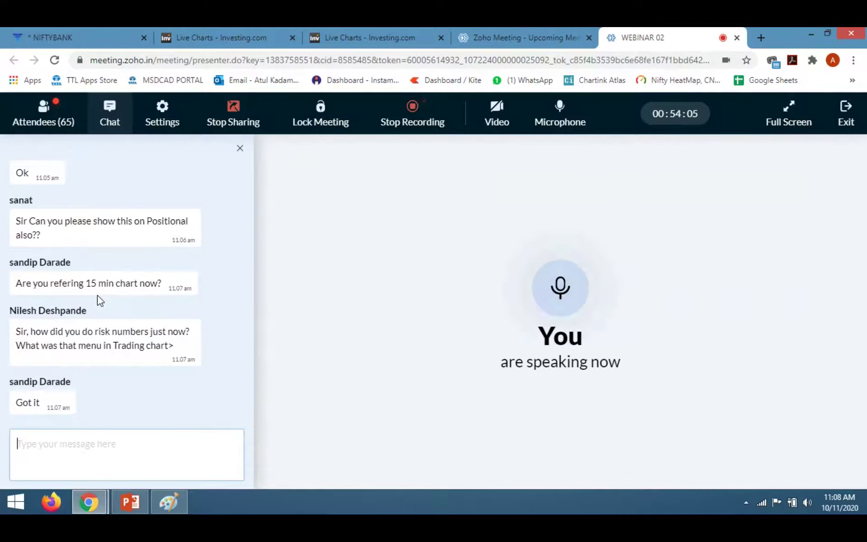
pyautogui.click(370, 38)
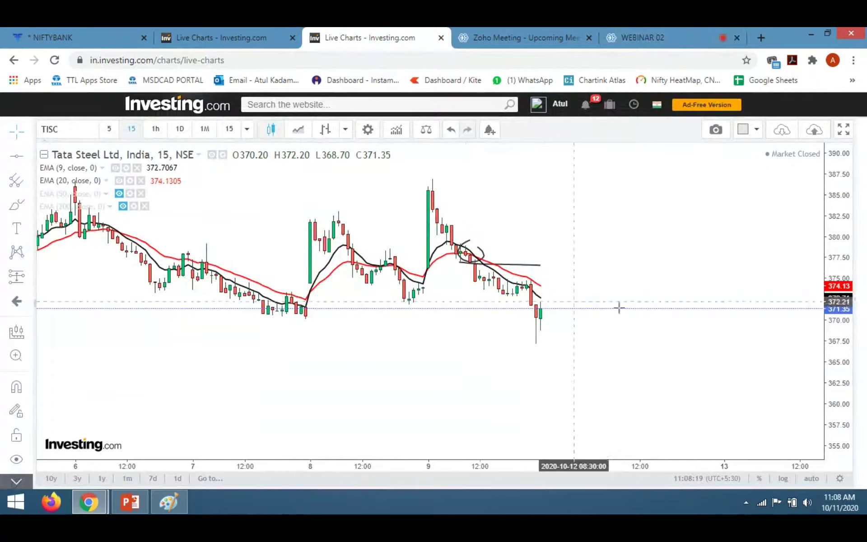
# Step: Remove all drawing tools from the Tata Steel chart and enlarge the candles of 9 October
pyautogui.moveTo(846, 347); pyautogui.dragTo(847, 316)
pyautogui.rightClick(620, 153)
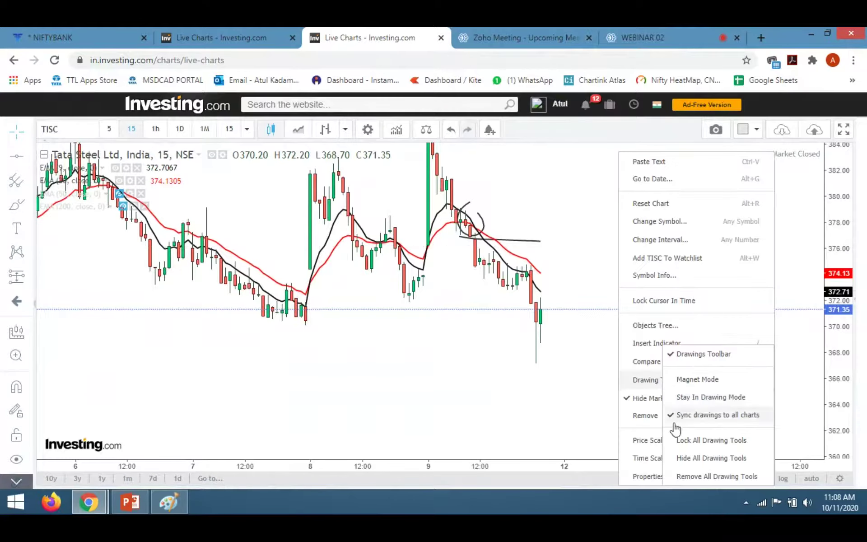
pyautogui.moveTo(638, 415)
pyautogui.click(691, 435)
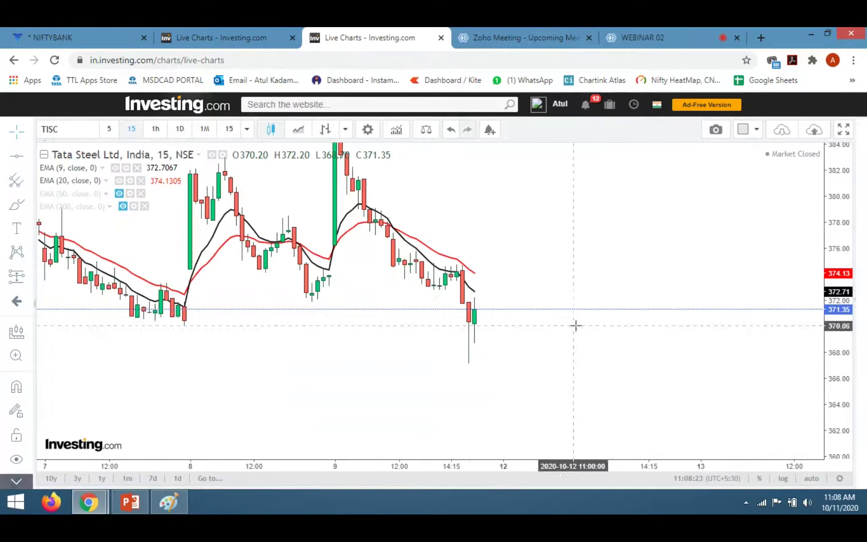
pyautogui.moveTo(835, 368); pyautogui.dragTo(835, 334)
pyautogui.moveTo(393, 250); pyautogui.dragTo(412, 250)
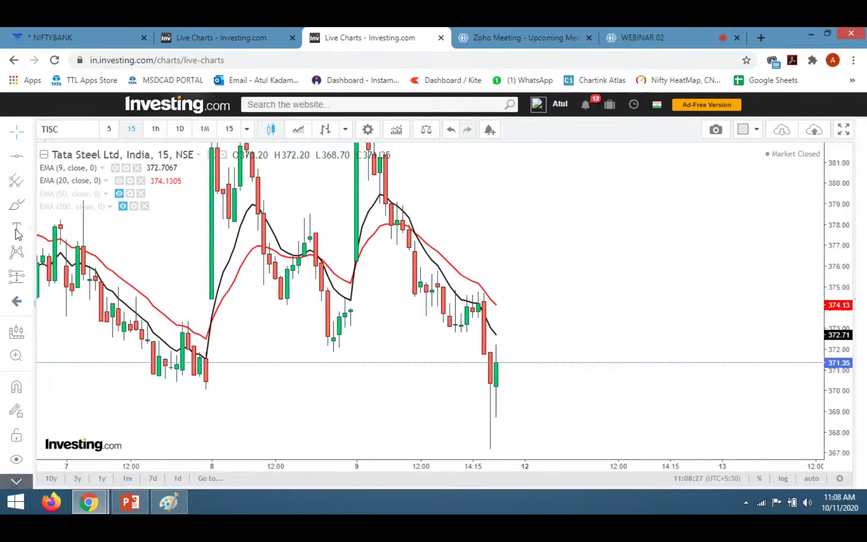
# Step: Brush two horizontal lines from the 9 October crossover candle, at about 376.8 for the entry and about 378 for the stop
pyautogui.click(18, 204)
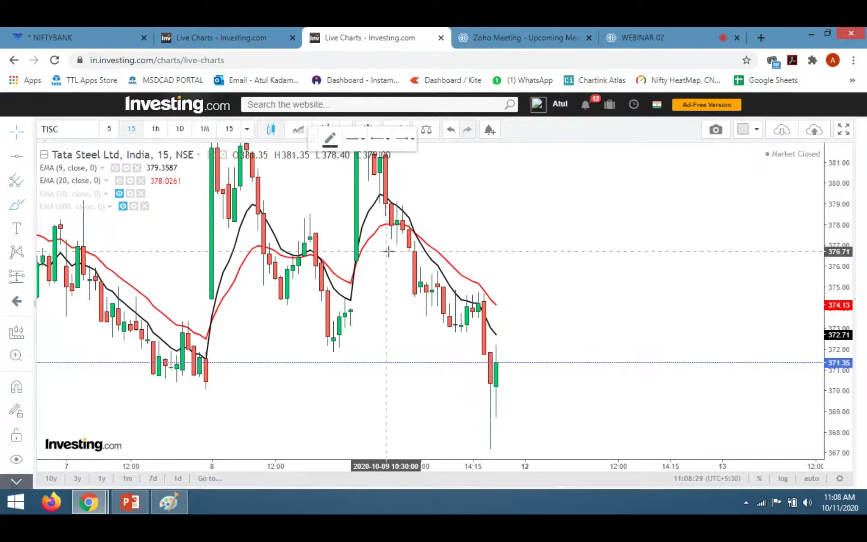
pyautogui.moveTo(402, 250); pyautogui.dragTo(525, 249)
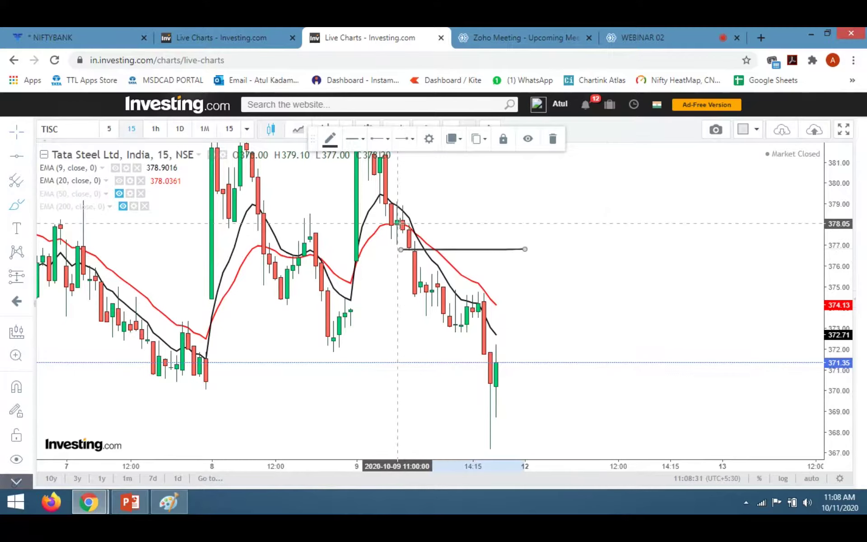
pyautogui.moveTo(404, 225); pyautogui.dragTo(572, 225)
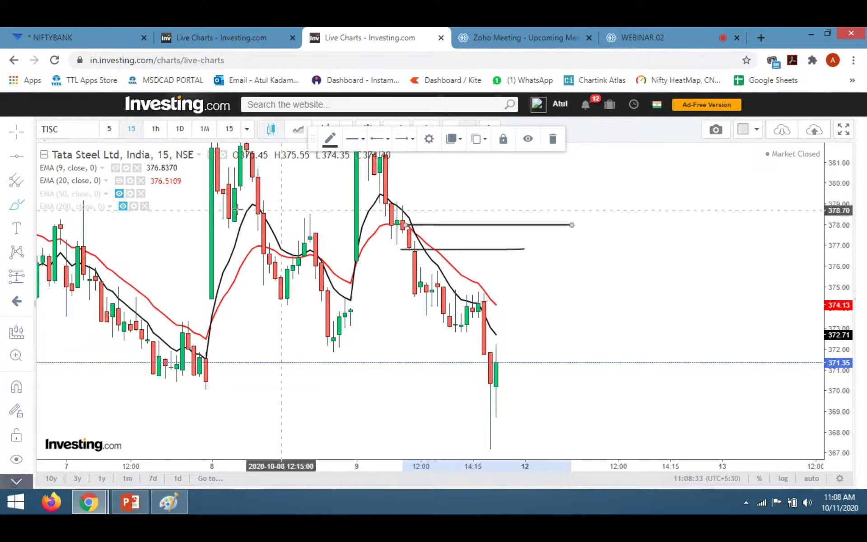
# Step: Measure with Price Range from the 376.8 line up to the 378 line, and from the 376.8 line down to 367.50
pyautogui.click(30, 278)
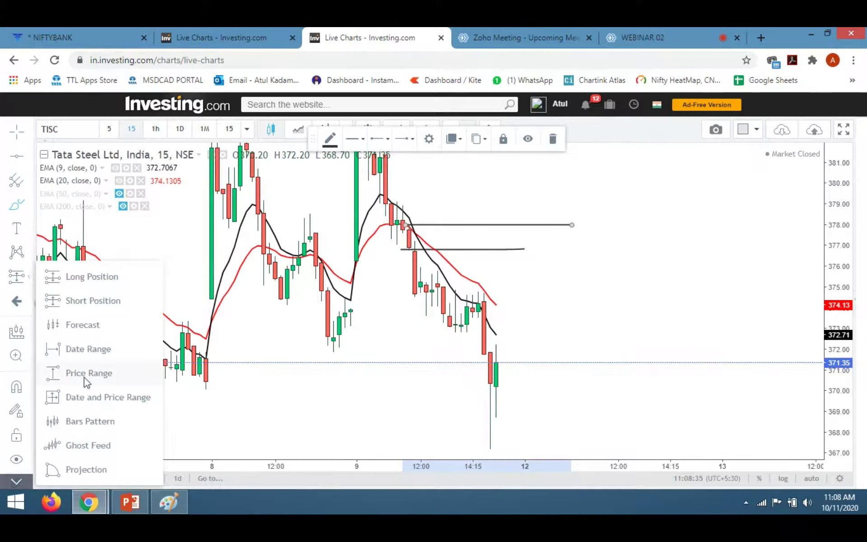
pyautogui.click(79, 371)
pyautogui.click(501, 250)
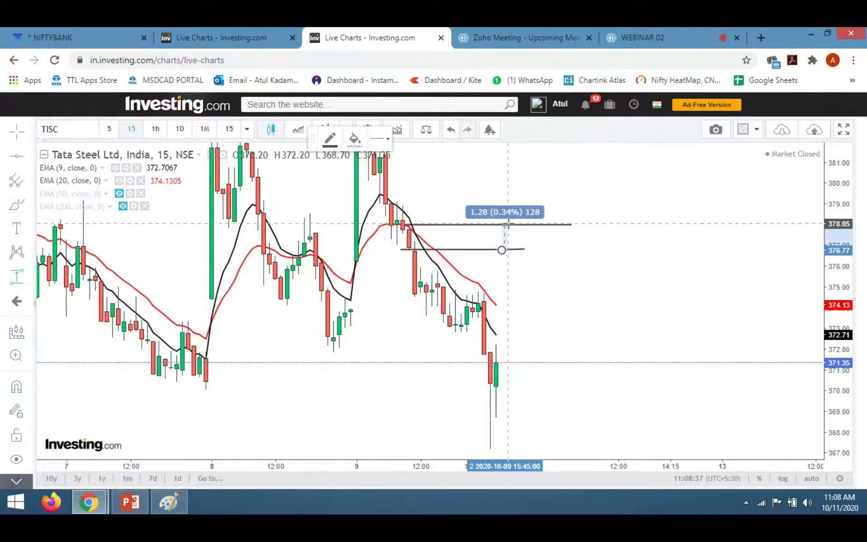
pyautogui.click(508, 225)
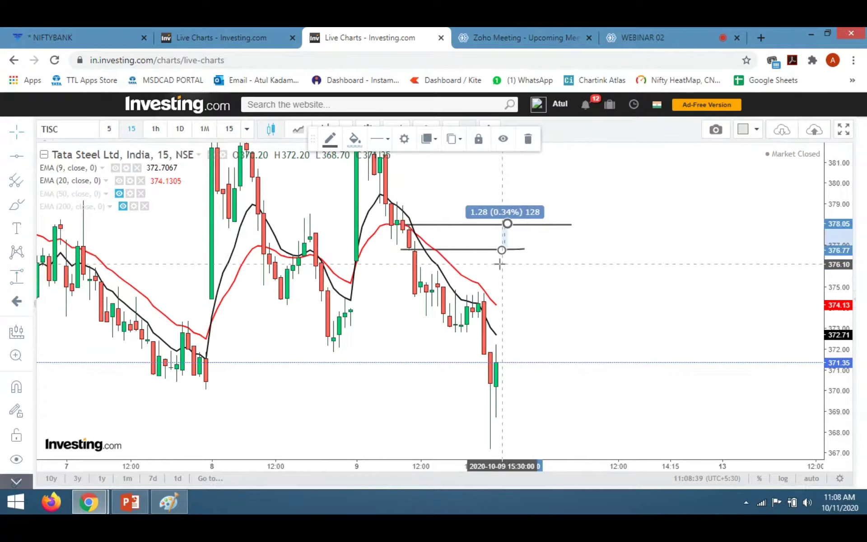
pyautogui.click(17, 276)
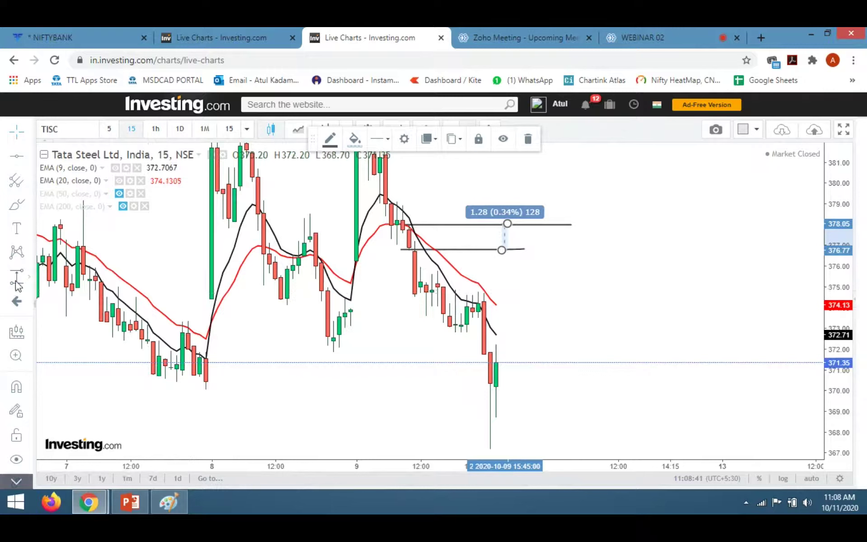
pyautogui.click(443, 249)
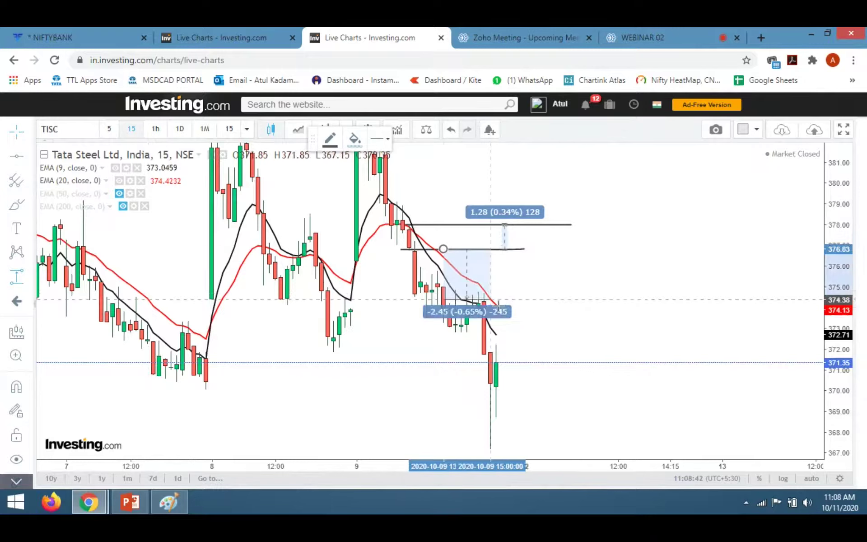
pyautogui.click(548, 443)
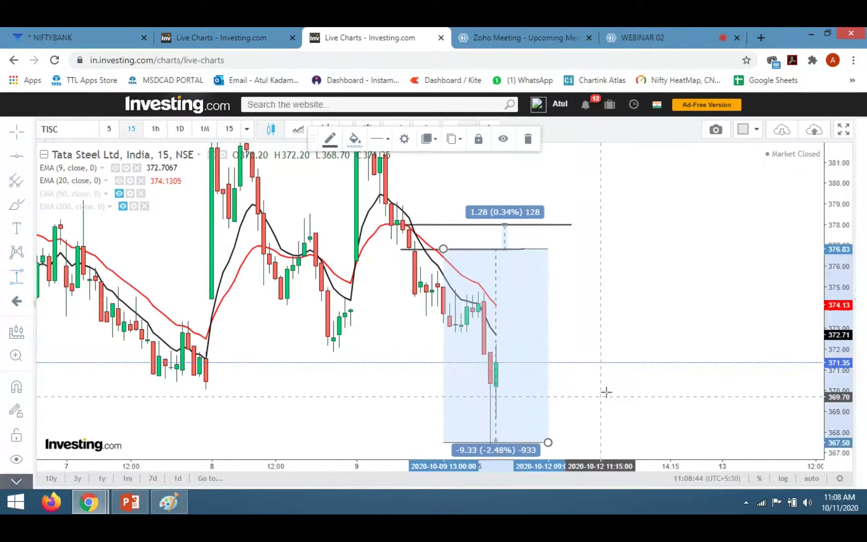
# Step: Delete both price ranges and both brushed horizontal lines from the Tata Steel chart, dismissing the Facebook notification
pyautogui.click(528, 139)
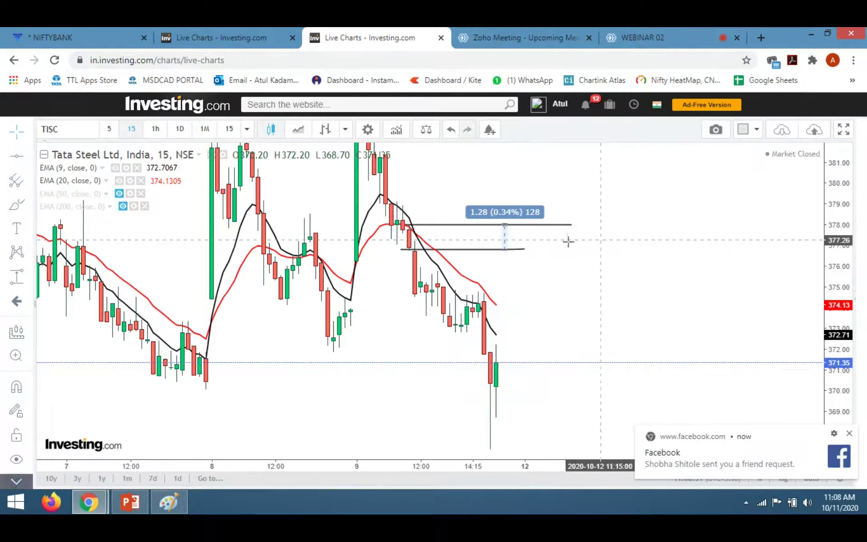
pyautogui.click(850, 436)
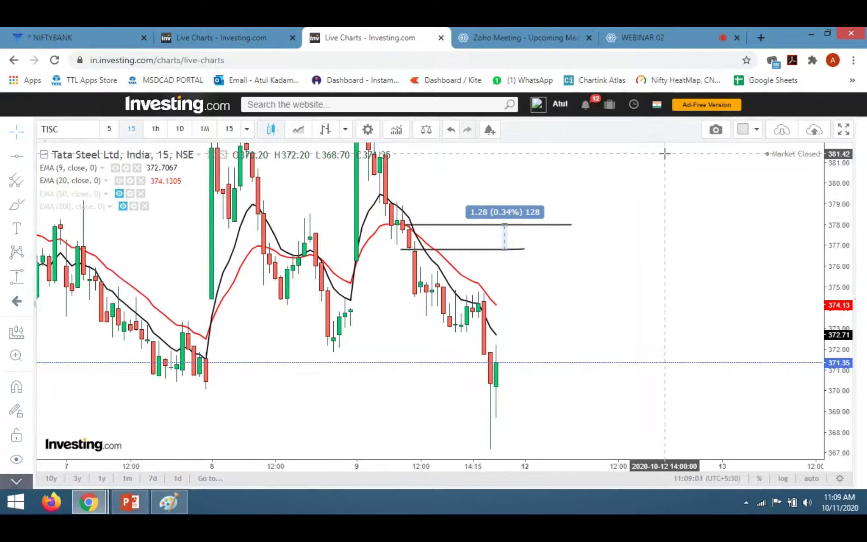
pyautogui.click(505, 236)
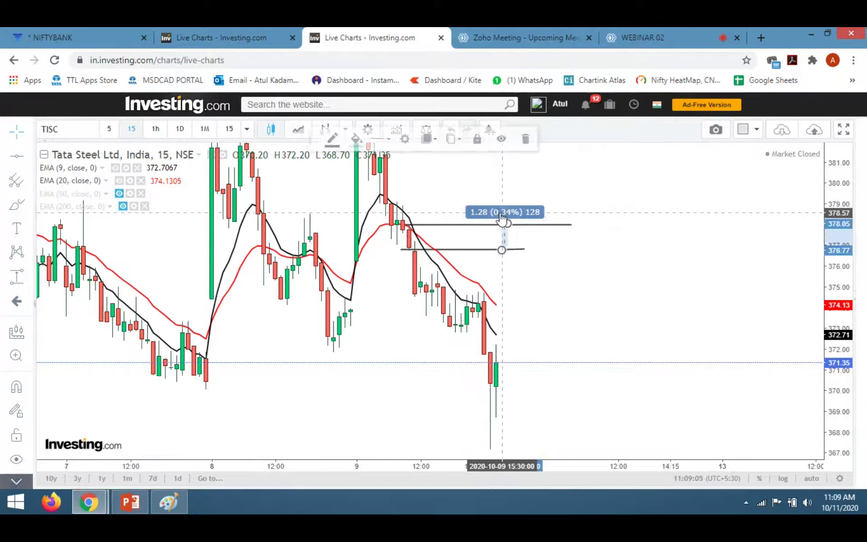
pyautogui.click(529, 137)
pyautogui.click(526, 225)
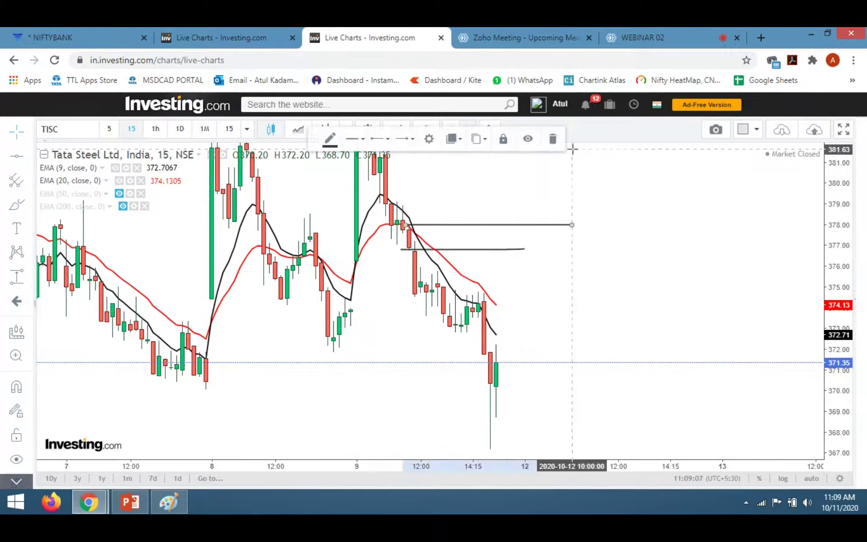
pyautogui.click(552, 140)
pyautogui.click(513, 249)
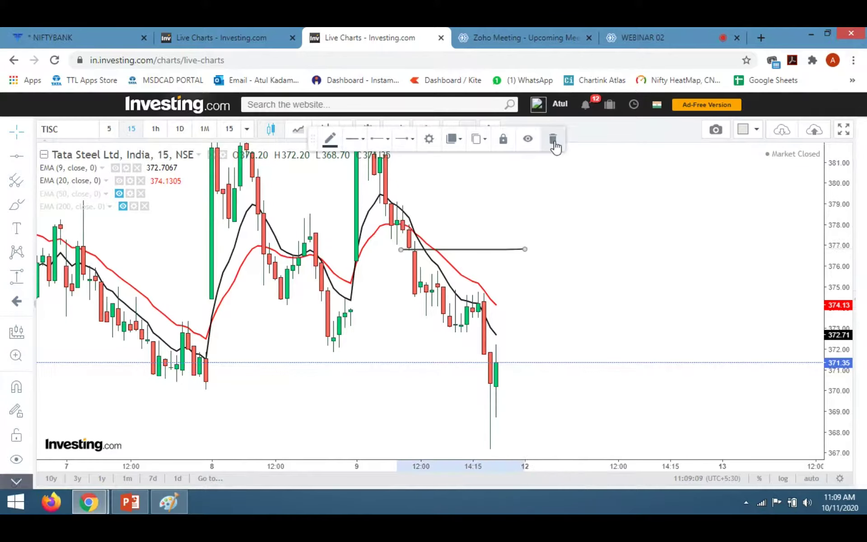
pyautogui.click(554, 141)
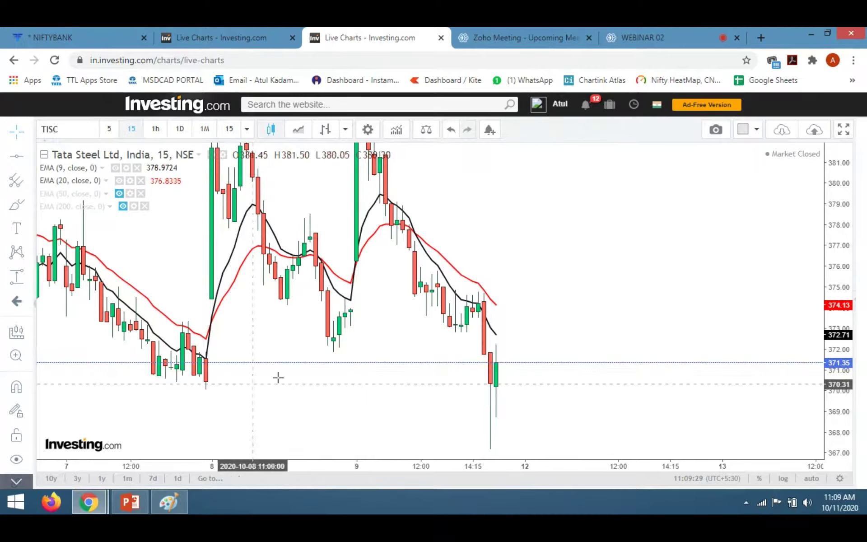
pyautogui.moveTo(840, 221); pyautogui.dragTo(849, 339)
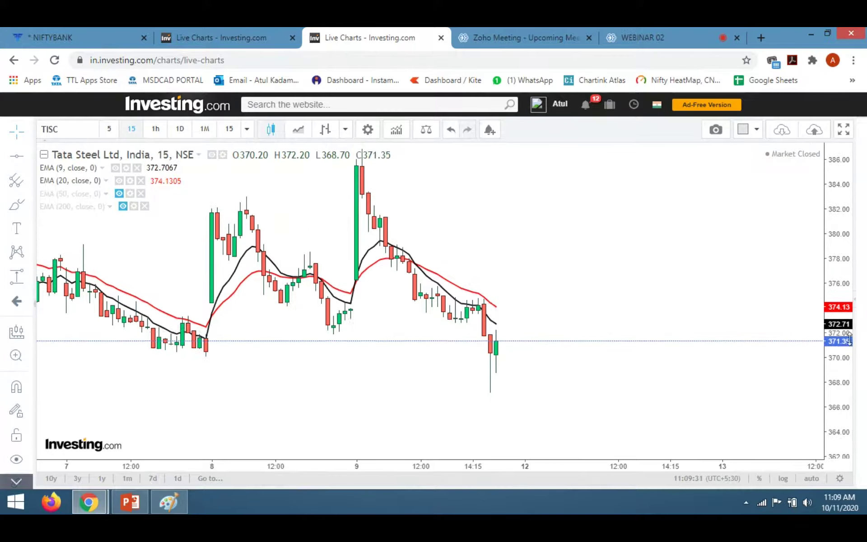
pyautogui.moveTo(836, 219); pyautogui.dragTo(841, 271)
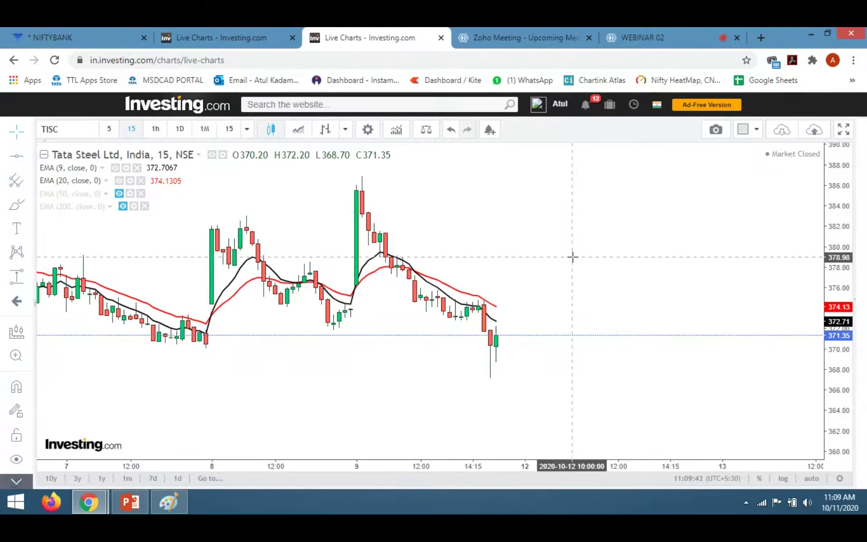
# Step: Review the Tata Steel 15-minute candles from 5 to 9 October and check the attendees' replies in the webinar chat
pyautogui.scroll(-1, 500, 251)
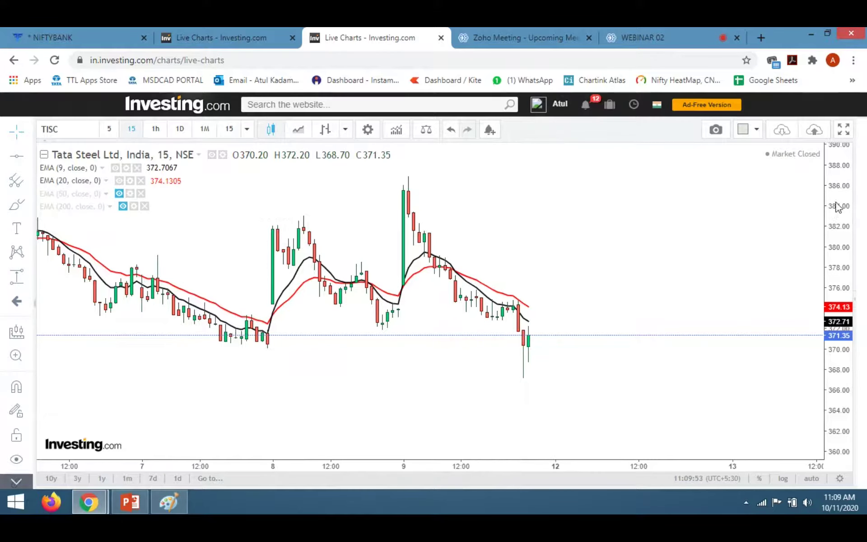
pyautogui.moveTo(836, 204); pyautogui.dragTo(844, 276)
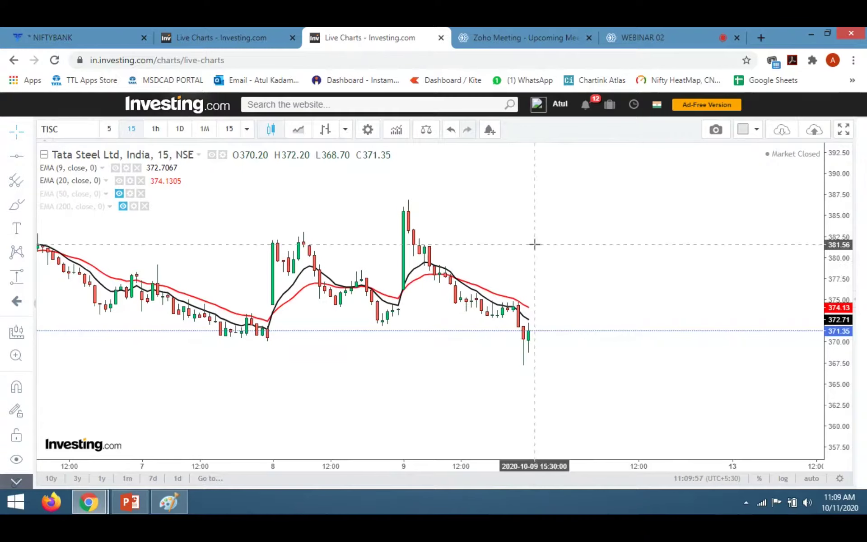
pyautogui.scroll(-1, 535, 245)
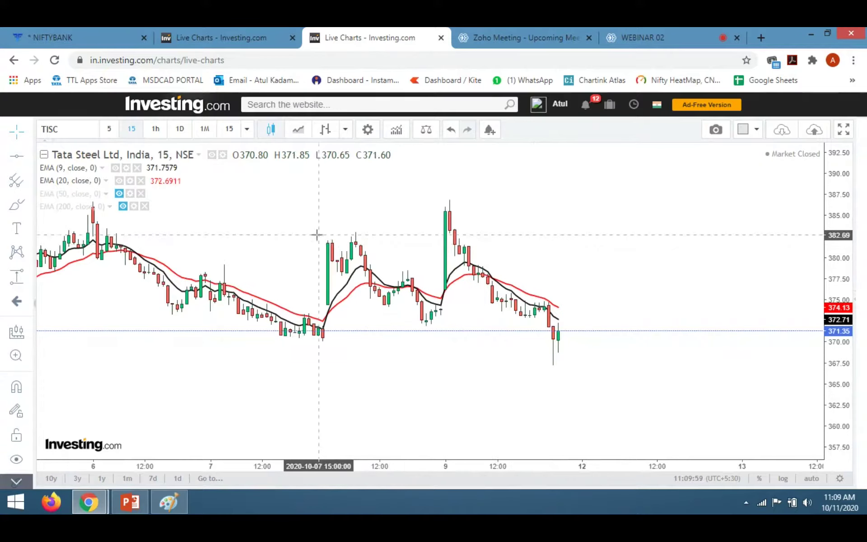
pyautogui.moveTo(315, 234); pyautogui.dragTo(461, 254)
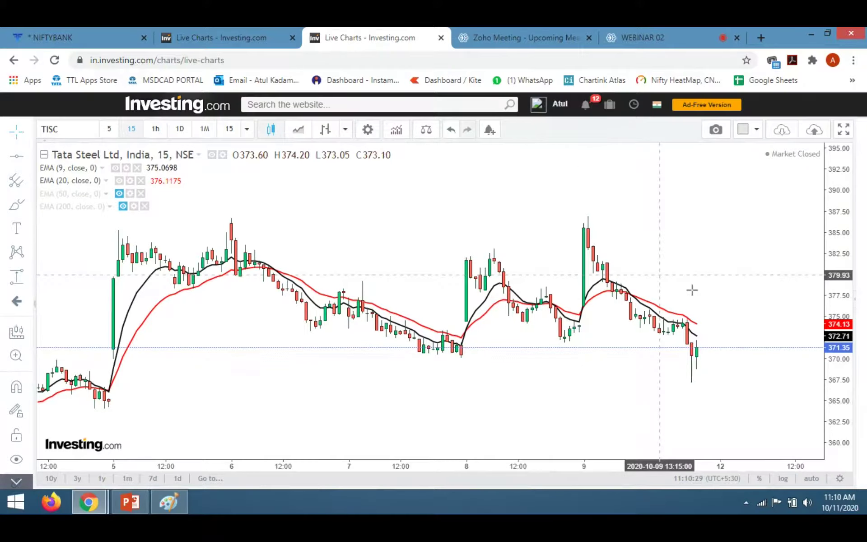
pyautogui.click(676, 29)
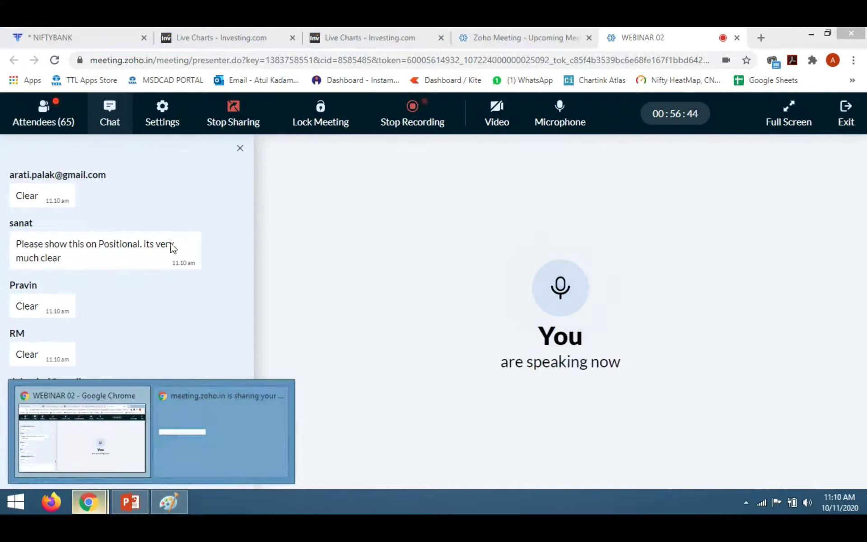
pyautogui.click(341, 36)
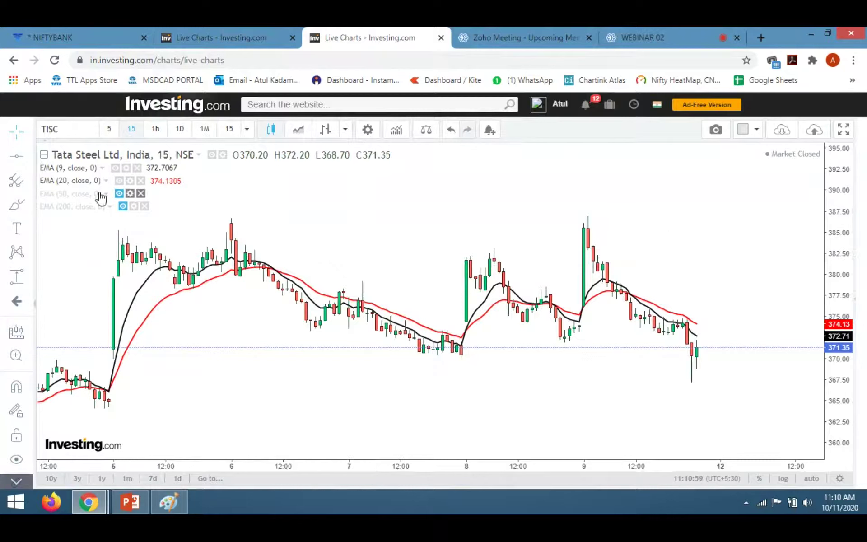
# Step: Hide EMA 9 and EMA 20 on the Tata Steel chart and show EMA 50 and EMA 200 instead
pyautogui.click(115, 167)
pyautogui.click(119, 180)
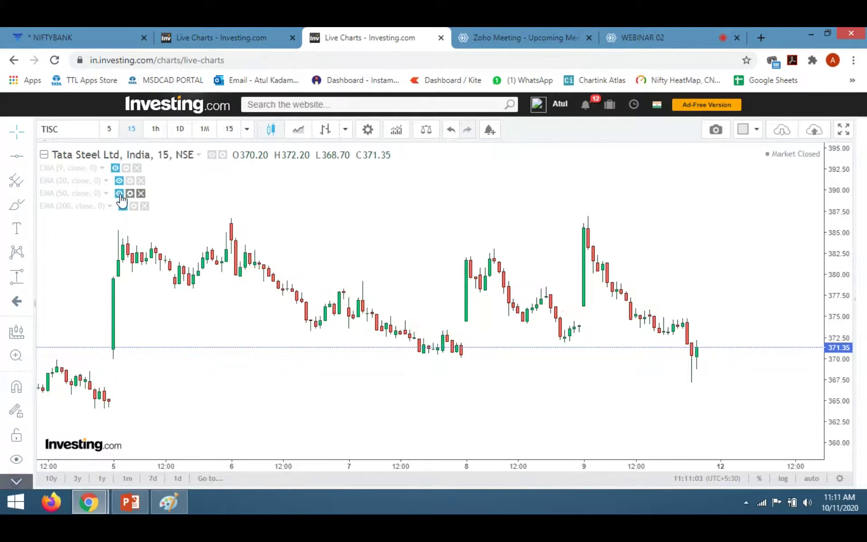
pyautogui.click(120, 194)
pyautogui.click(123, 206)
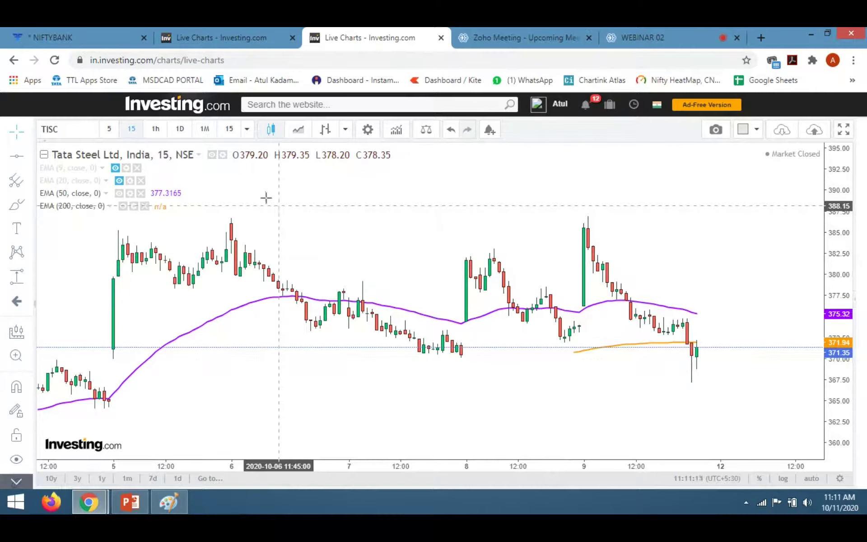
# Step: Switch the Tata Steel chart to the 1-hour timeframe and fit the candles from mid-August to October in view
pyautogui.click(155, 128)
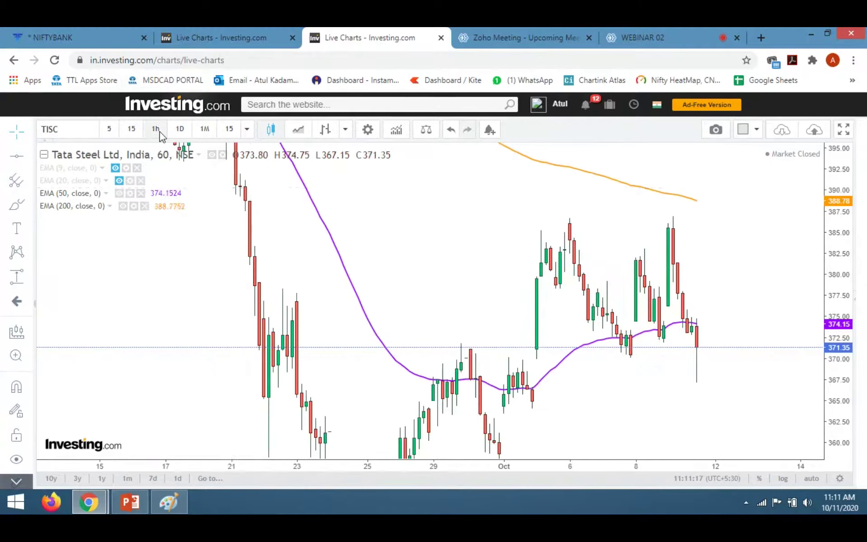
pyautogui.rightClick(349, 155)
pyautogui.click(389, 201)
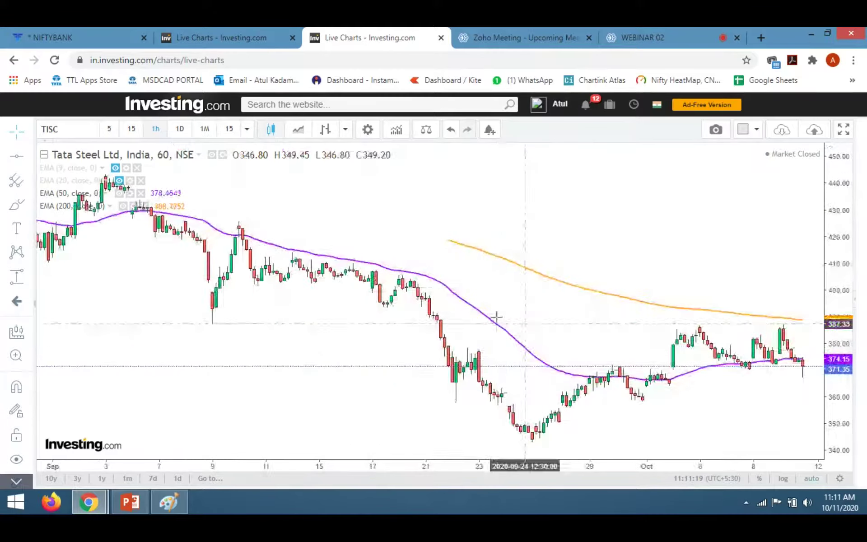
pyautogui.scroll(-1, 478, 304)
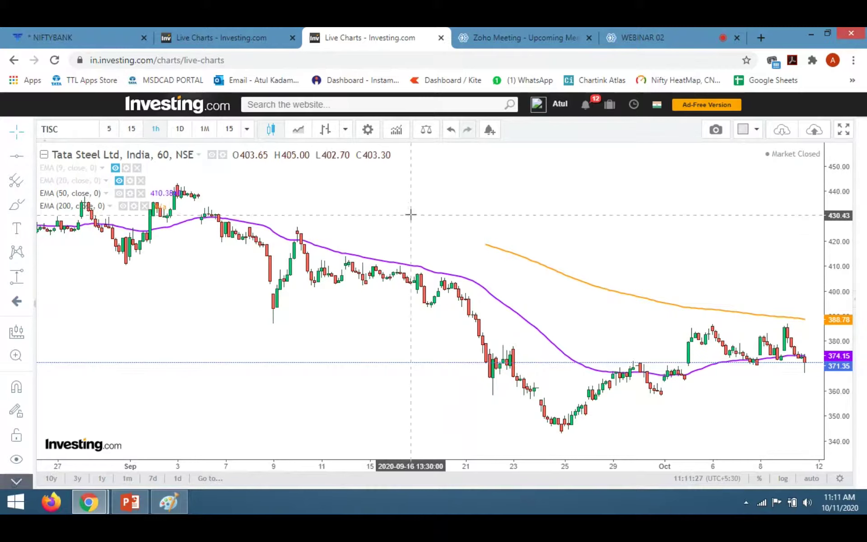
pyautogui.scroll(-1, 628, 217)
pyautogui.moveTo(705, 237); pyautogui.dragTo(494, 245)
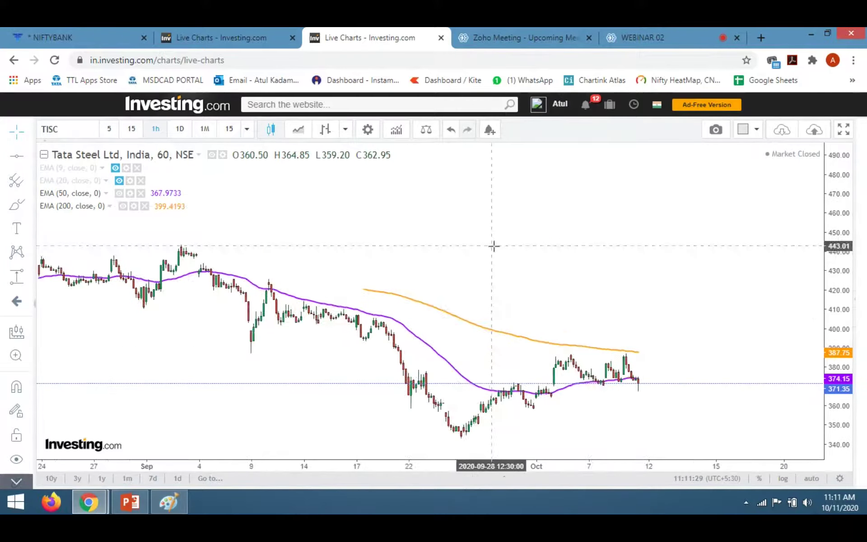
pyautogui.scroll(-1, 494, 246)
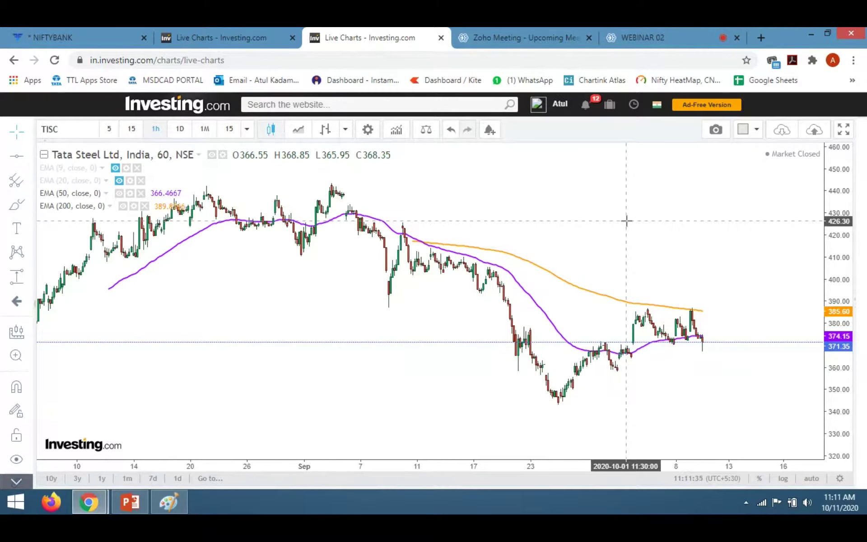
pyautogui.scroll(-2, 310, 285)
pyautogui.scroll(2, 384, 289)
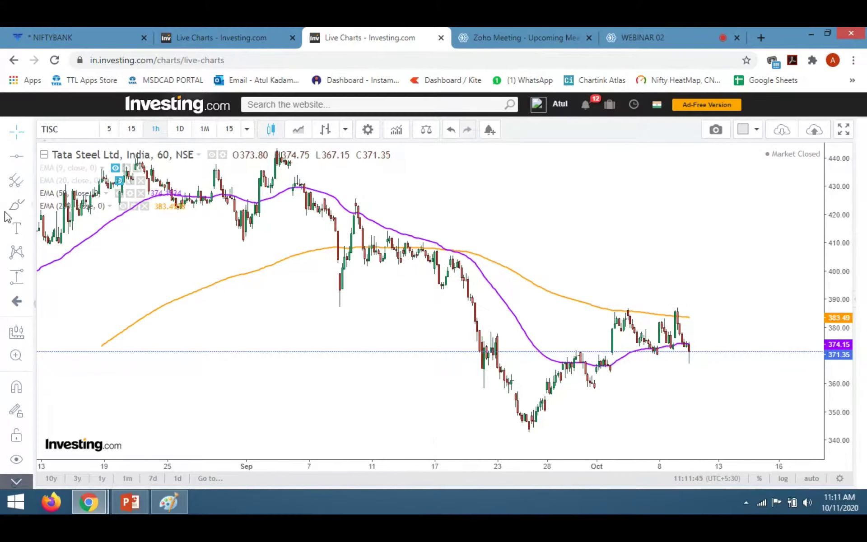
pyautogui.click(16, 204)
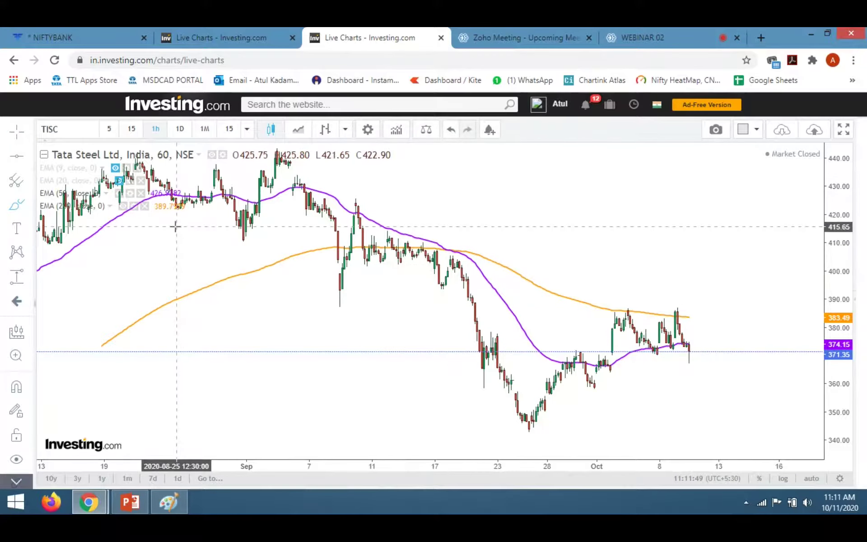
pyautogui.moveTo(169, 251); pyautogui.dragTo(217, 299)
pyautogui.click(553, 139)
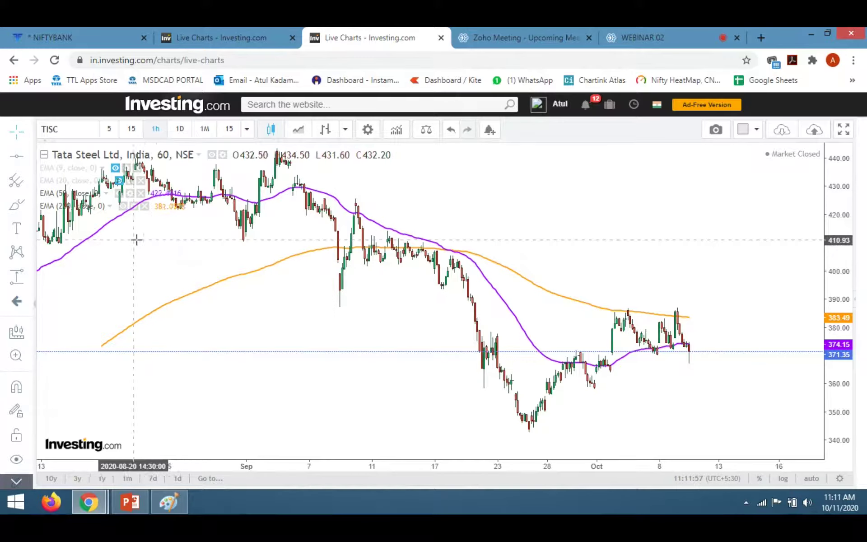
pyautogui.moveTo(150, 248); pyautogui.dragTo(226, 296)
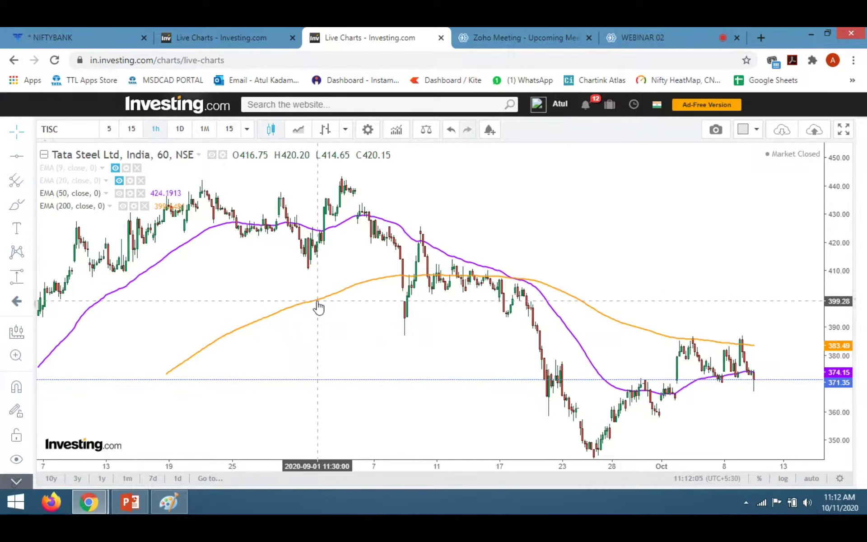
pyautogui.moveTo(354, 305); pyautogui.dragTo(310, 283)
# Step: Briefly circle the 17 September EMA 50/200 crossover and brush a horizontal entry line just below it at about 404.6
pyautogui.click(17, 204)
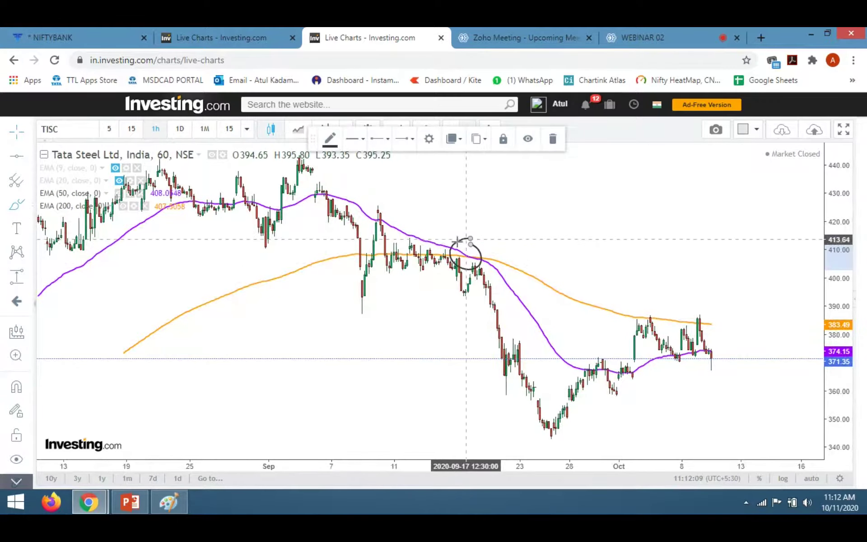
pyautogui.click(353, 233)
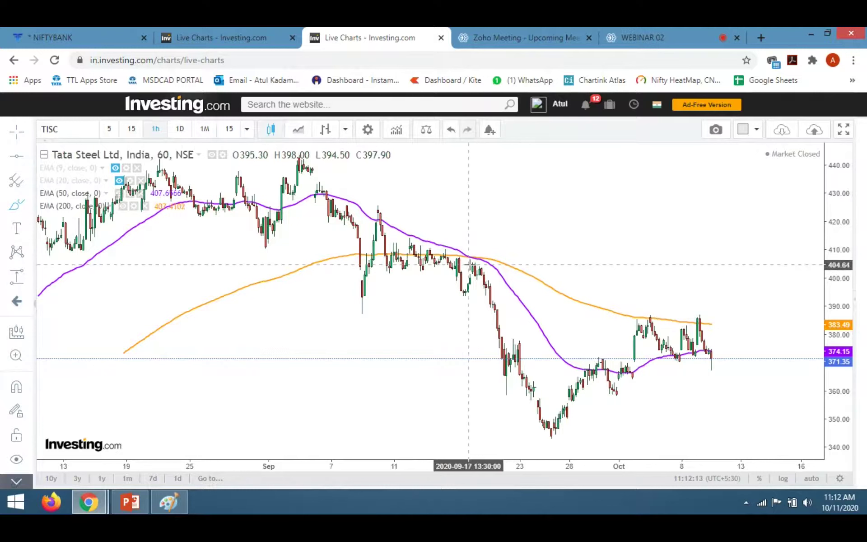
pyautogui.moveTo(519, 266); pyautogui.dragTo(460, 266)
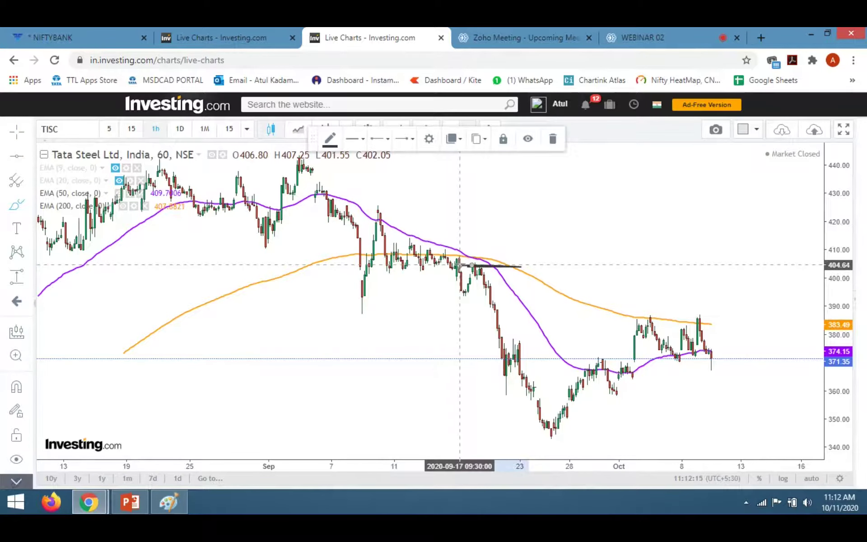
# Step: Measure with Price Range from the brushed entry line at 404.75 down to 371.12 beside the latest candle
pyautogui.moveTo(853, 208); pyautogui.dragTo(856, 256)
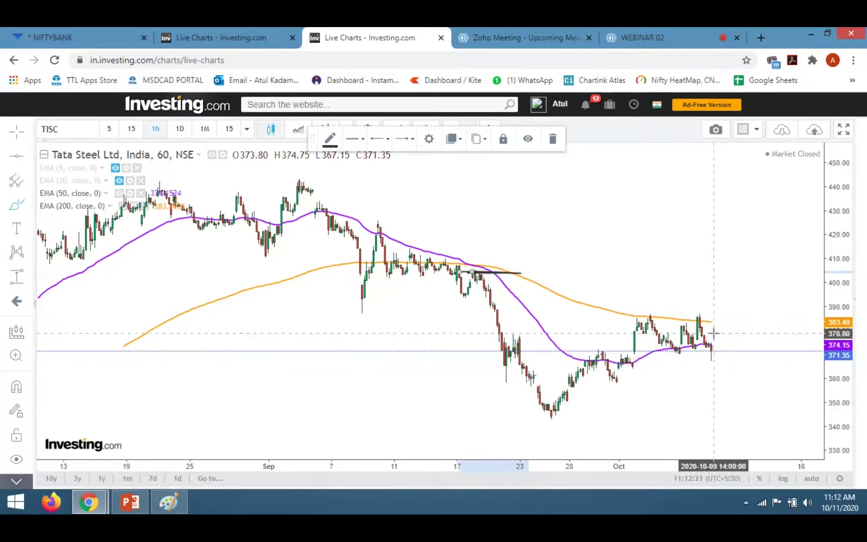
pyautogui.click(16, 276)
pyautogui.click(472, 272)
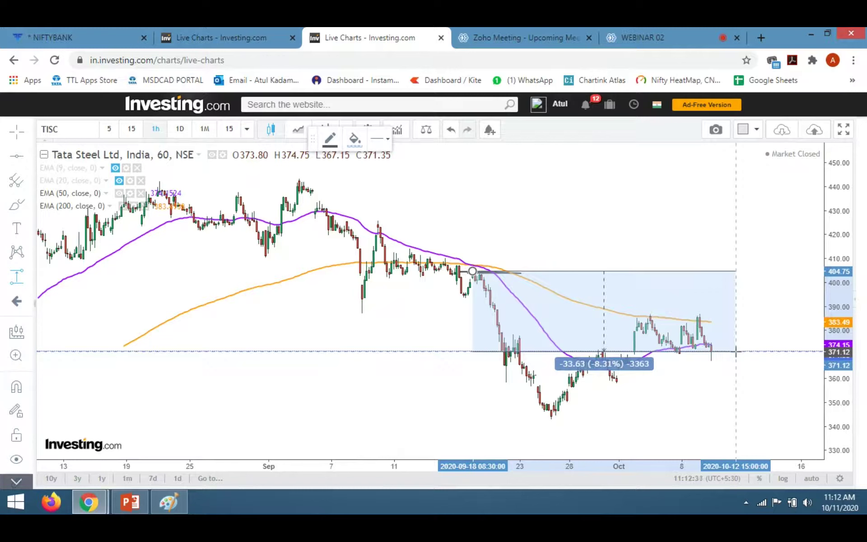
pyautogui.click(736, 351)
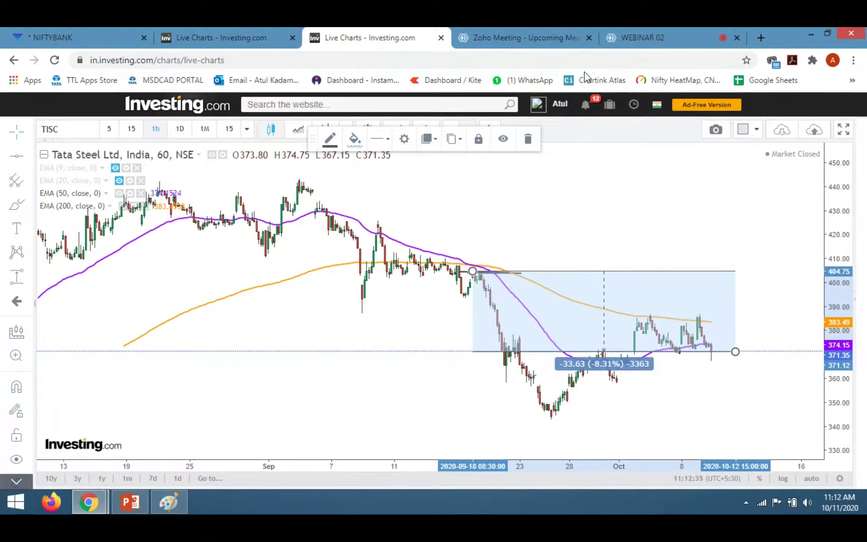
pyautogui.click(364, 338)
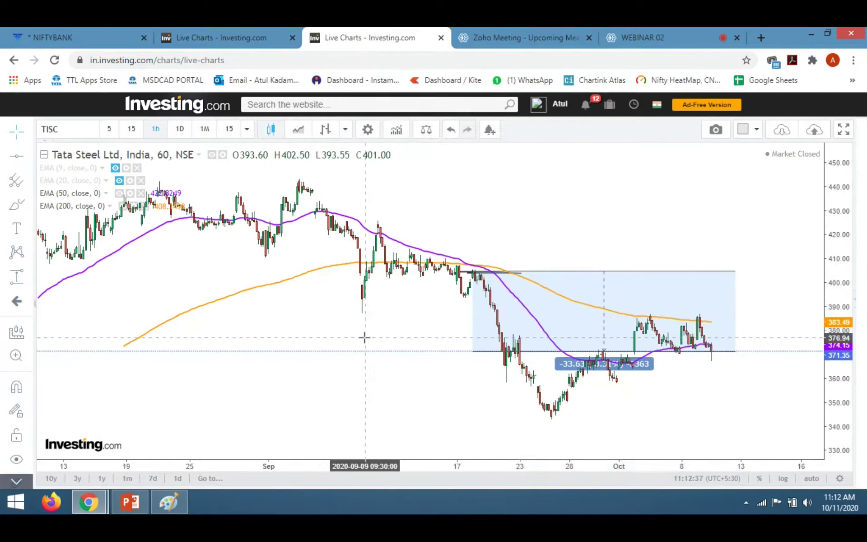
# Step: Open Calculator and multiply 1700 by 33 to work out the trade's profit
pyautogui.click(1, 512)
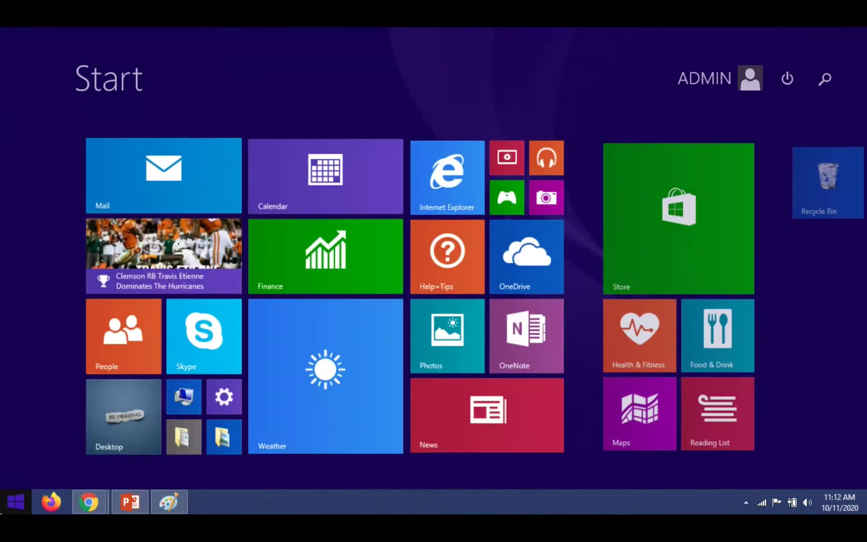
pyautogui.write('calculator')
pyautogui.click(717, 158)
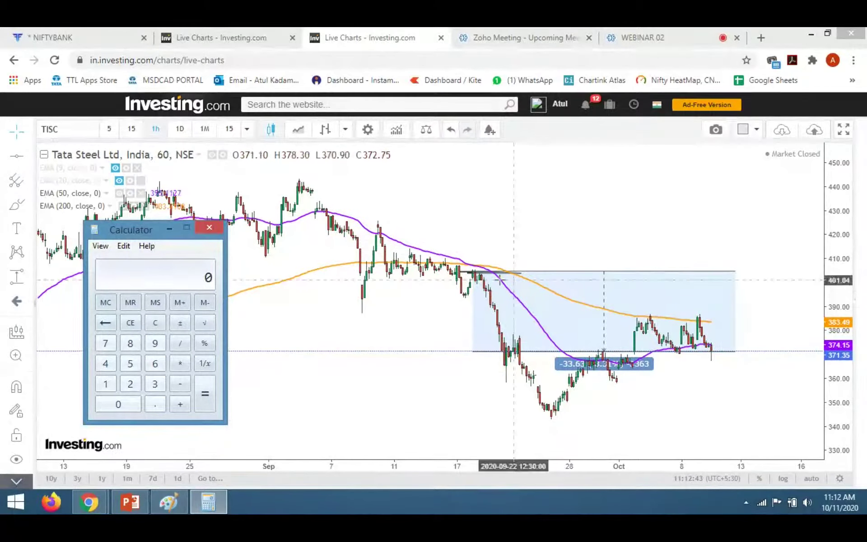
pyautogui.write('17')
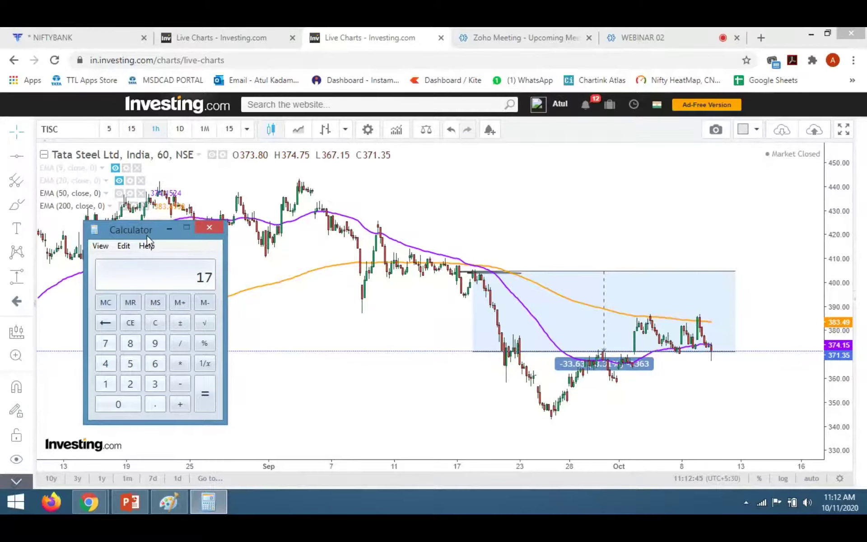
pyautogui.write('00*33')
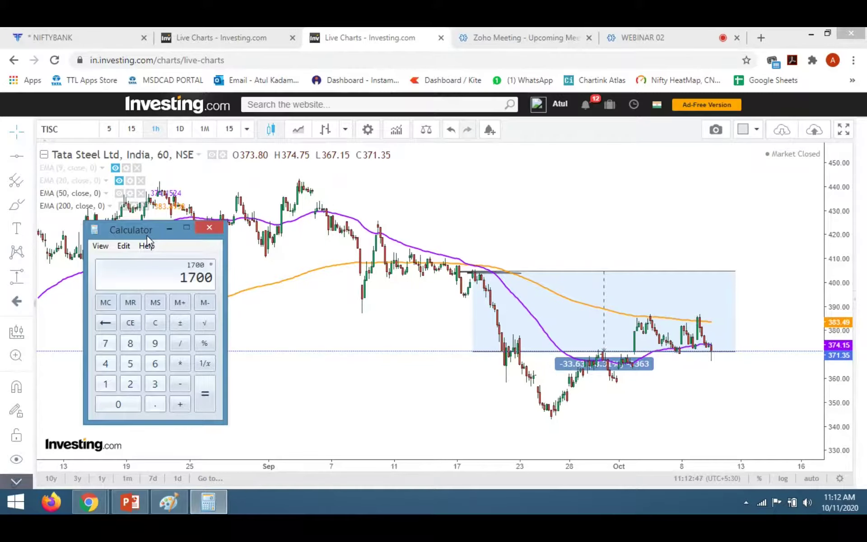
pyautogui.press('Return')
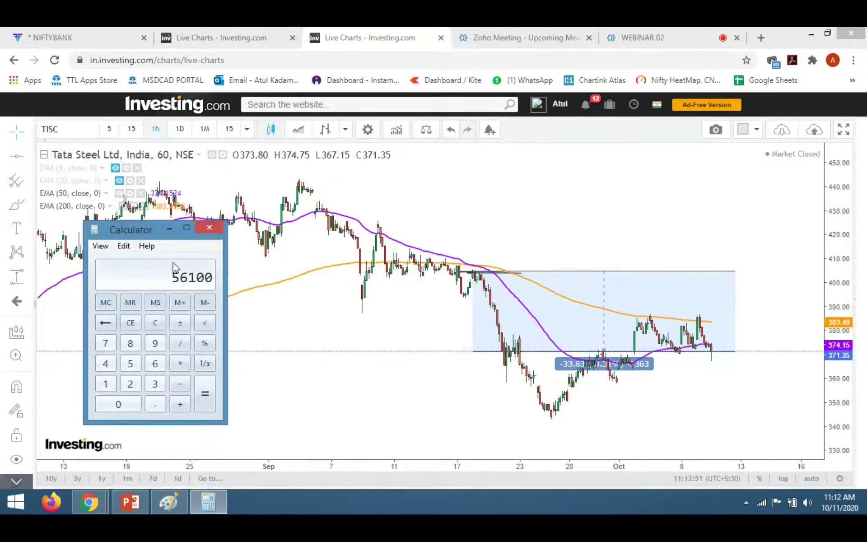
# Step: Close Calculator and delete the price range from the Tata Steel chart
pyautogui.click(208, 226)
pyautogui.click(692, 277)
pyautogui.click(533, 139)
# Step: Examine the EMA 50 and EMA 200 crossovers on the hourly Tata Steel chart back to March
pyautogui.scroll(-1, 573, 234)
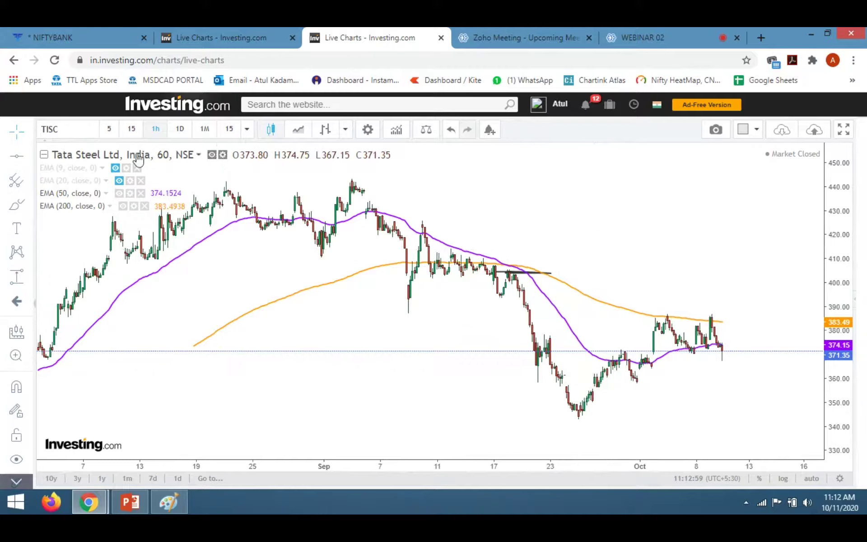
pyautogui.scroll(-1, 538, 292)
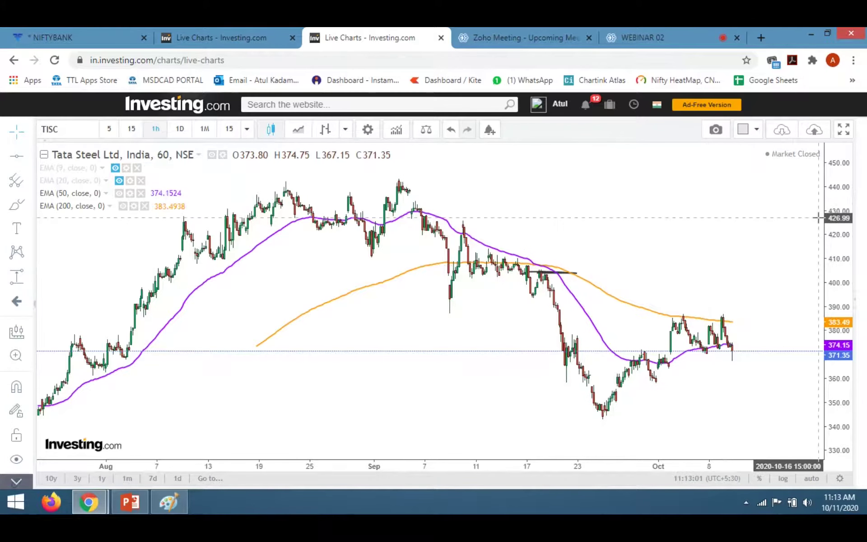
pyautogui.moveTo(835, 217); pyautogui.dragTo(841, 251)
pyautogui.scroll(-1, 720, 290)
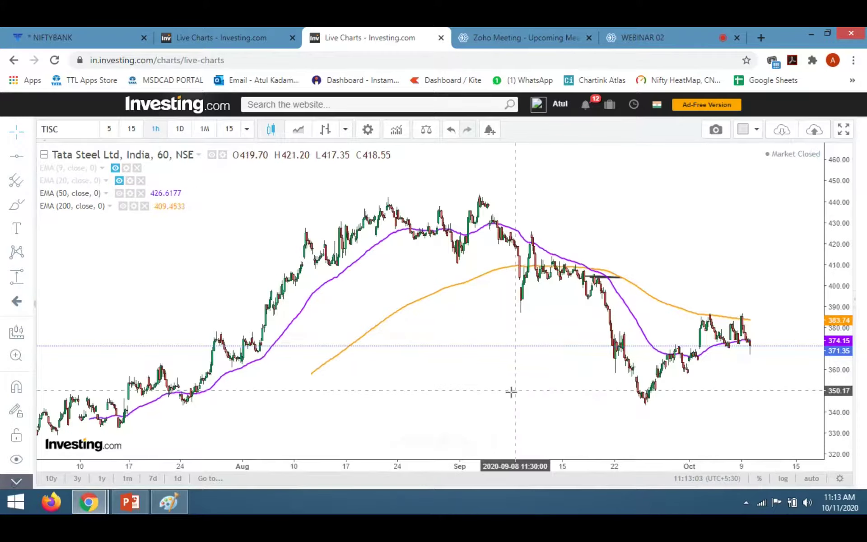
pyautogui.scroll(-2, 548, 353)
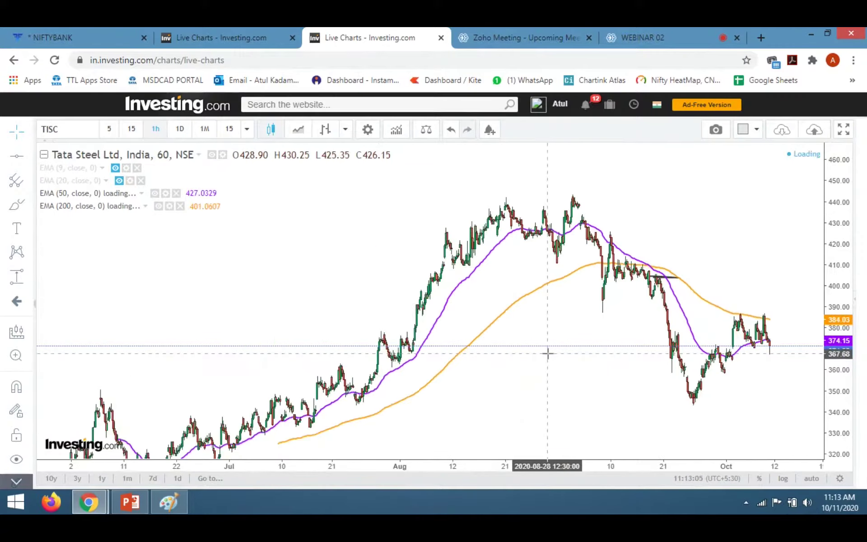
pyautogui.moveTo(548, 352); pyautogui.dragTo(563, 261)
pyautogui.scroll(-3, 633, 305)
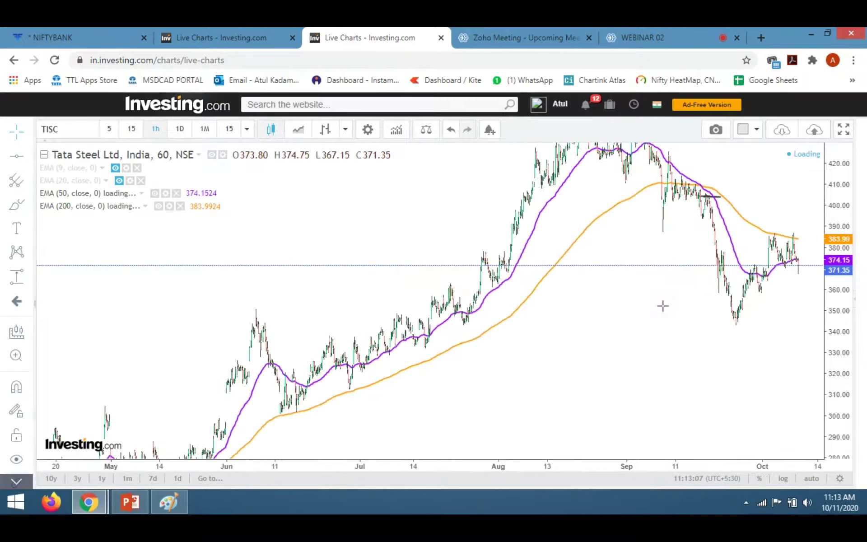
pyautogui.doubleClick(848, 313)
pyautogui.scroll(-3, 655, 387)
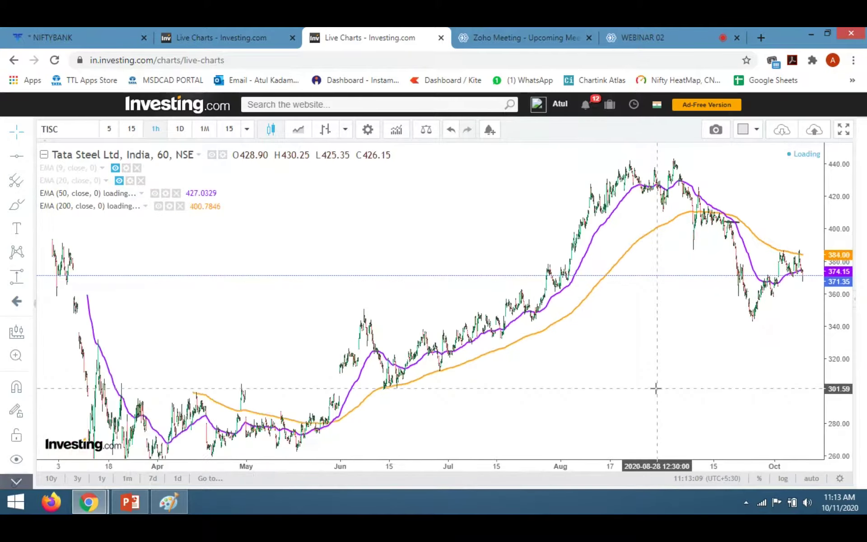
# Step: Circle the late-May and mid-September EMA 50/200 crossovers with the brush and measure the price range between them from 283.89 to 411.55
pyautogui.click(16, 205)
pyautogui.moveTo(302, 366)
pyautogui.mouseDown()
pyautogui.moveTo(382, 407)
pyautogui.moveTo(317, 358)
pyautogui.mouseUp()
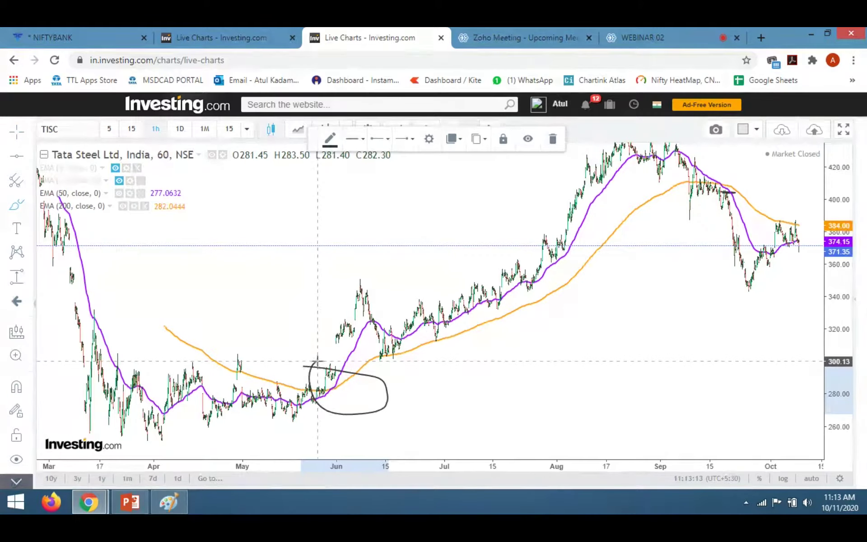
pyautogui.moveTo(839, 283); pyautogui.dragTo(839, 318)
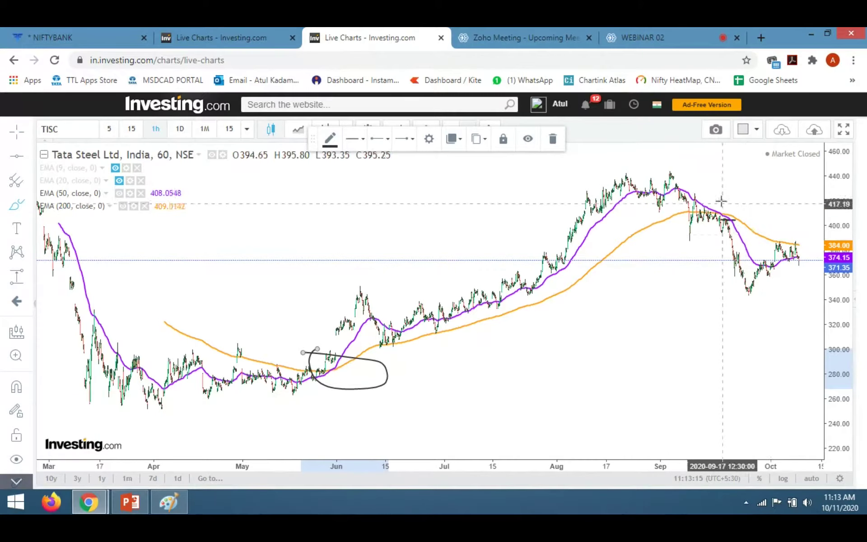
pyautogui.moveTo(718, 203); pyautogui.dragTo(722, 201)
pyautogui.click(211, 336)
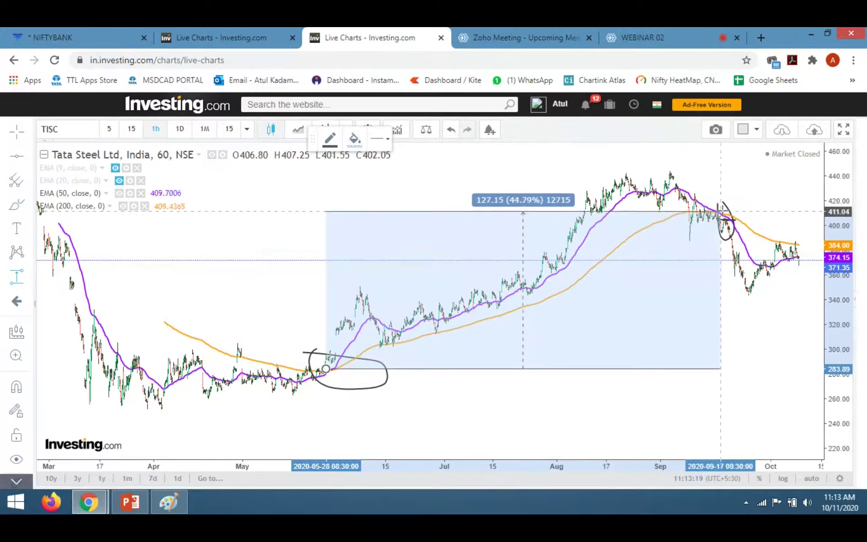
pyautogui.click(729, 210)
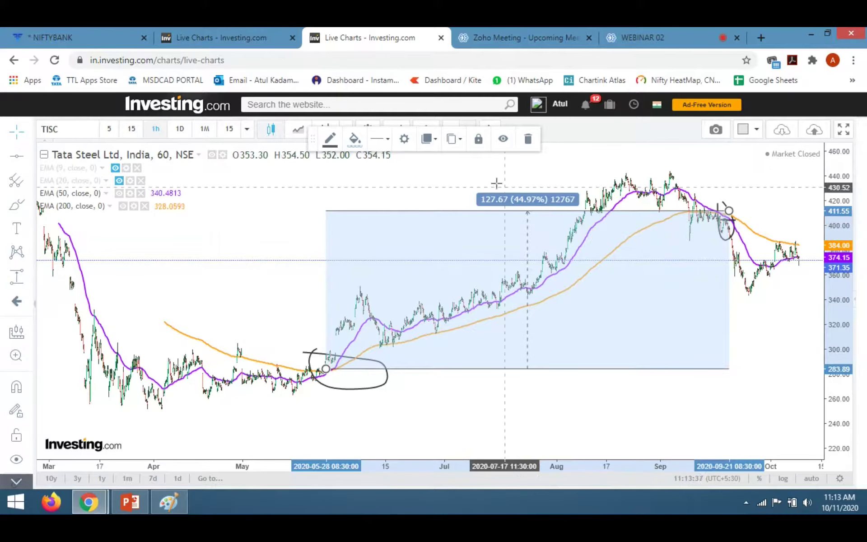
# Step: Open Calculator, multiply 127 by 1700 to work out the trade's profit, and close it
pyautogui.click(16, 502)
pyautogui.write('calculator')
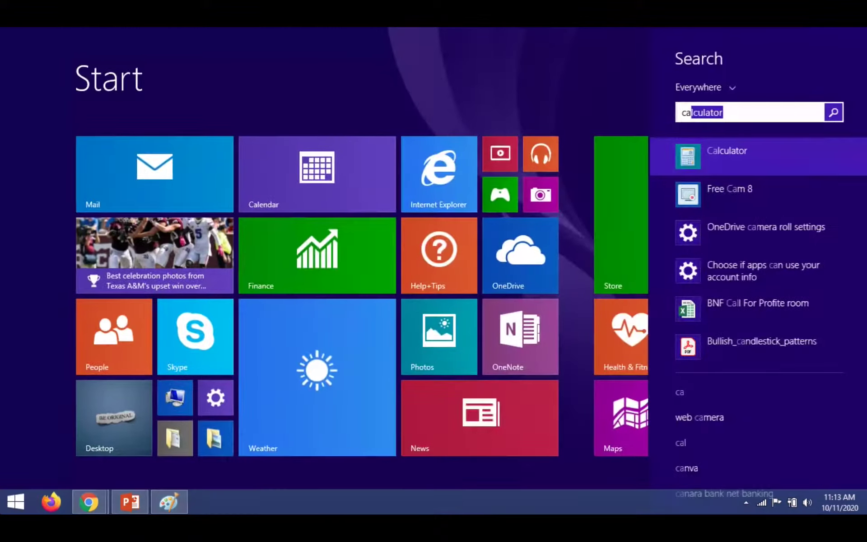
pyautogui.click(704, 161)
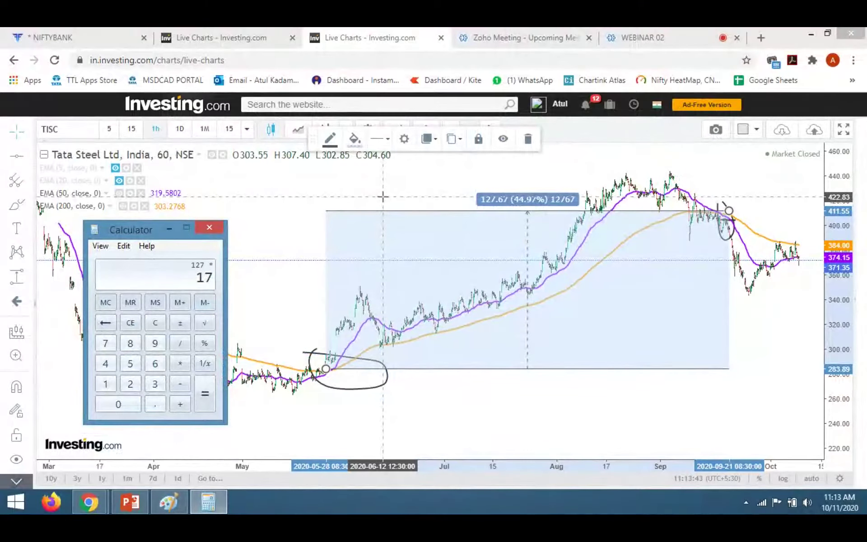
pyautogui.press('Return')
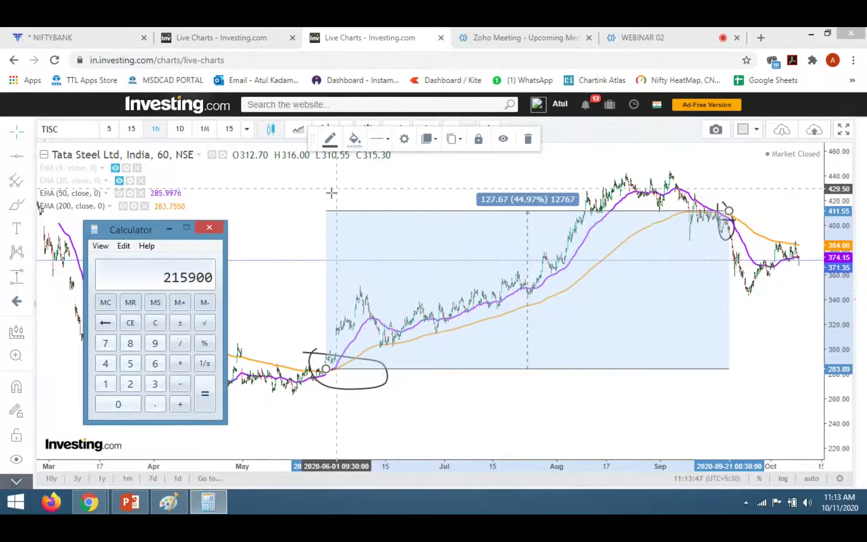
pyautogui.click(208, 231)
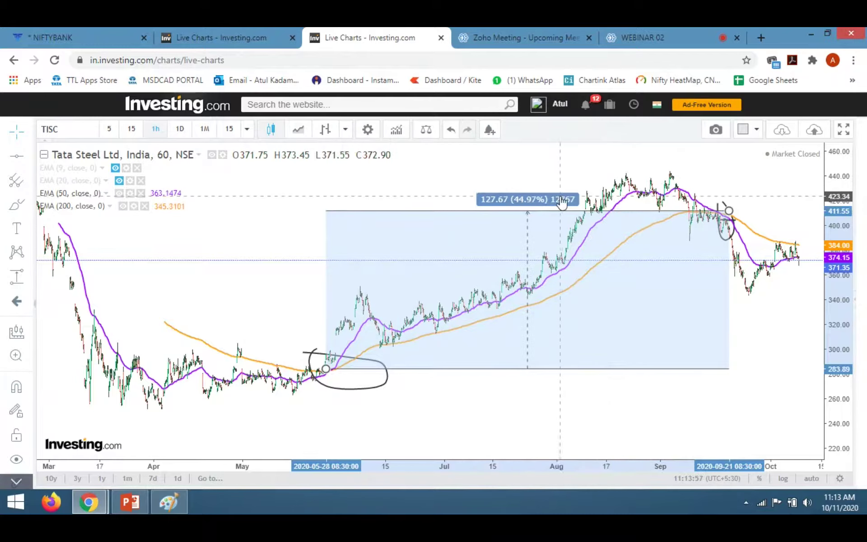
# Step: Remove the price range and all other drawings from the Tata Steel chart and switch it to the 15-minute interval
pyautogui.click(528, 138)
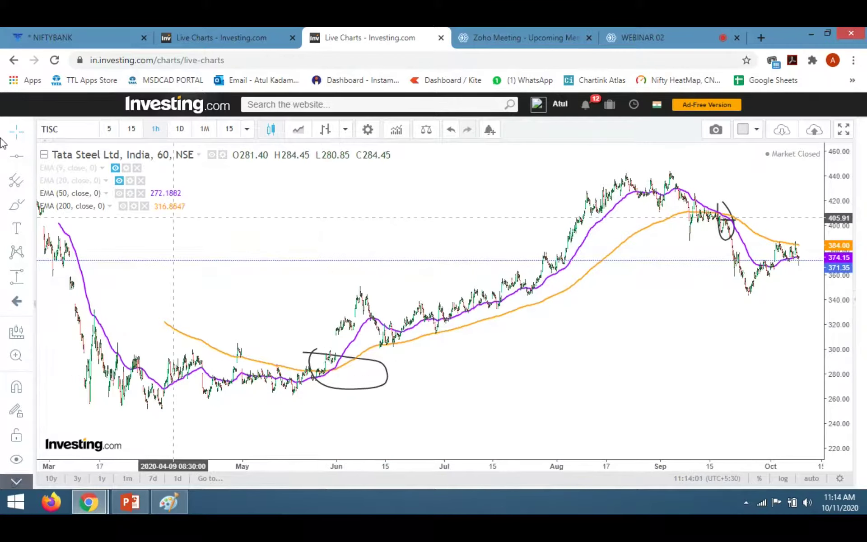
pyautogui.click(131, 130)
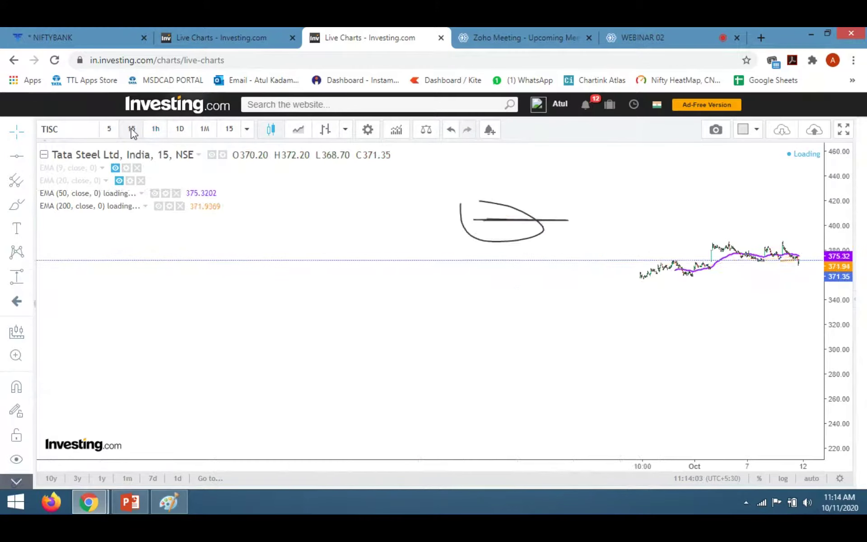
pyautogui.rightClick(352, 280)
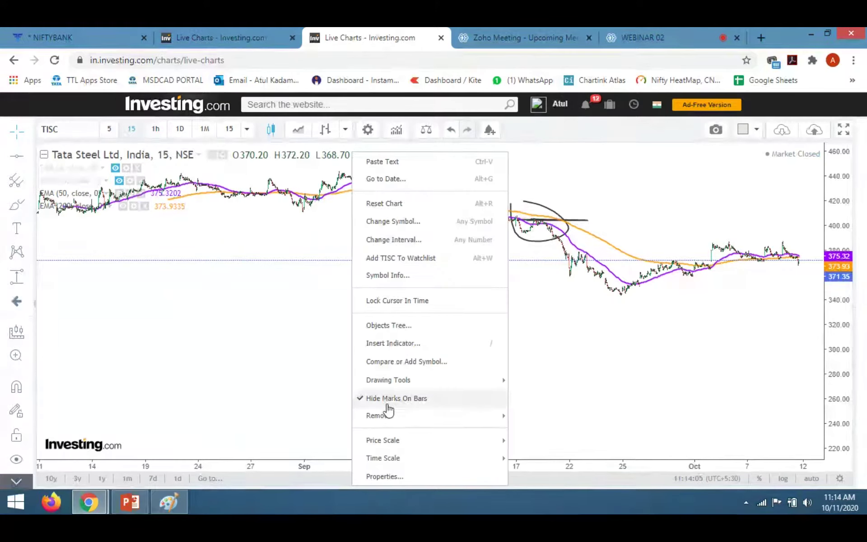
pyautogui.moveTo(424, 414)
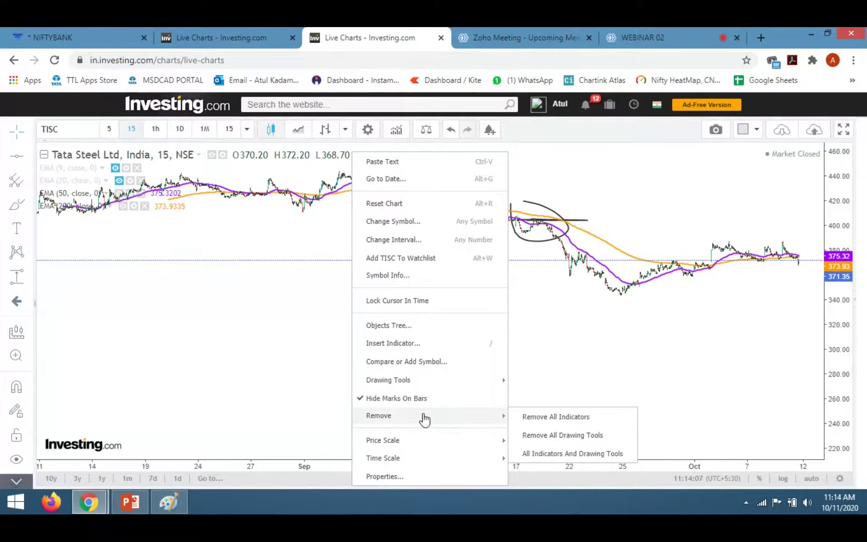
pyautogui.click(560, 435)
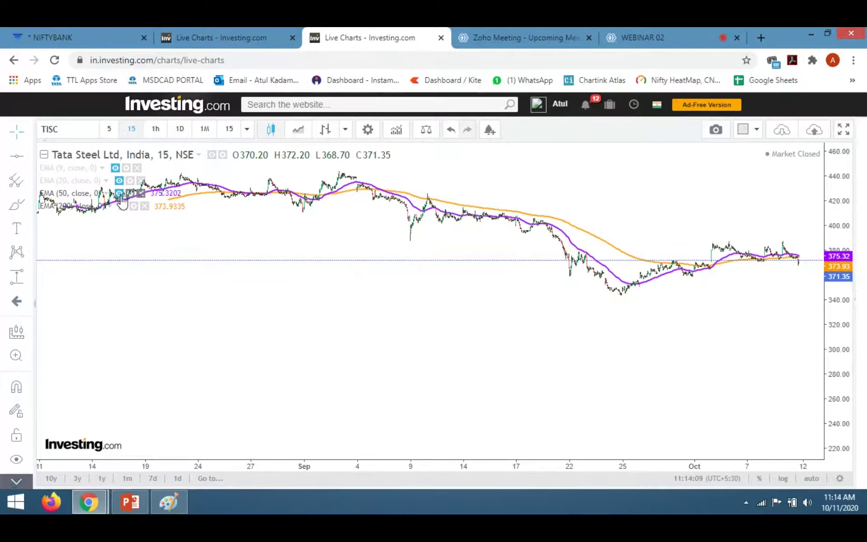
# Step: Hide EMA 50 and EMA 200 and show EMA 9 and EMA 20 on the Tata Steel chart
pyautogui.click(119, 194)
pyautogui.click(123, 206)
pyautogui.click(119, 181)
pyautogui.click(116, 167)
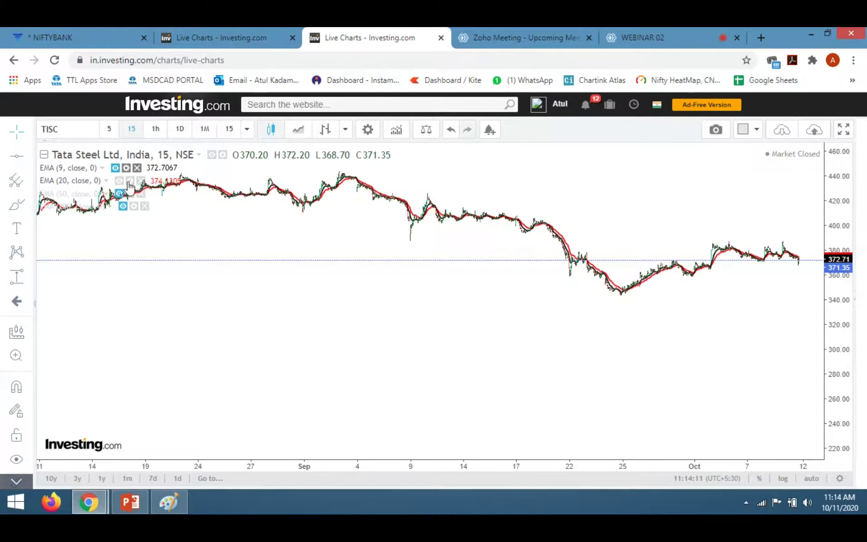
# Step: Circle the 9 October bearish EMA 9/20 crossover with the brush and draw horizontal lines at about 376.8 and 378.2 beside it
pyautogui.scroll(5, 424, 306)
pyautogui.moveTo(854, 329); pyautogui.dragTo(775, 184)
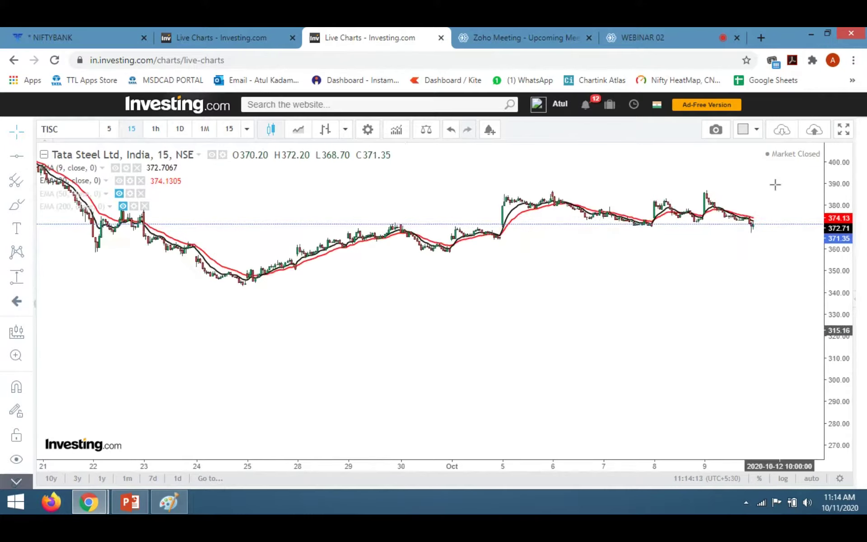
pyautogui.rightClick(775, 184)
pyautogui.click(635, 202)
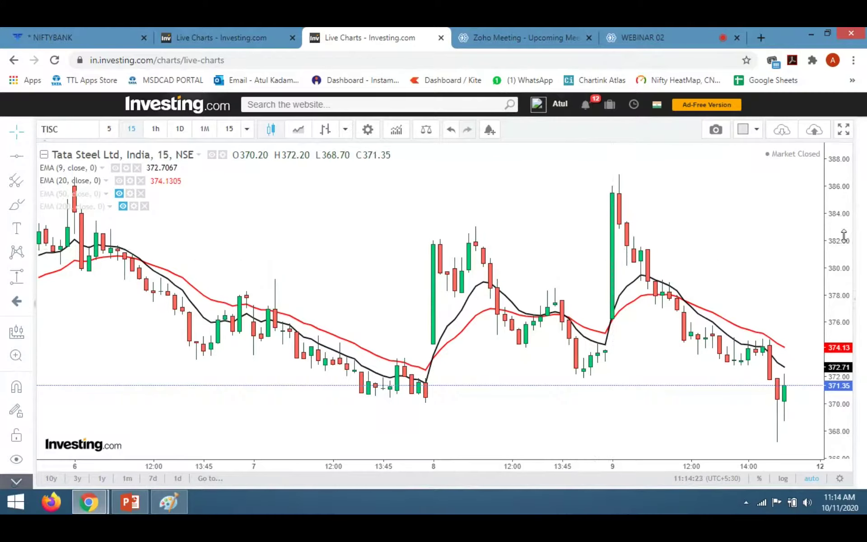
pyautogui.scroll(5, 765, 262)
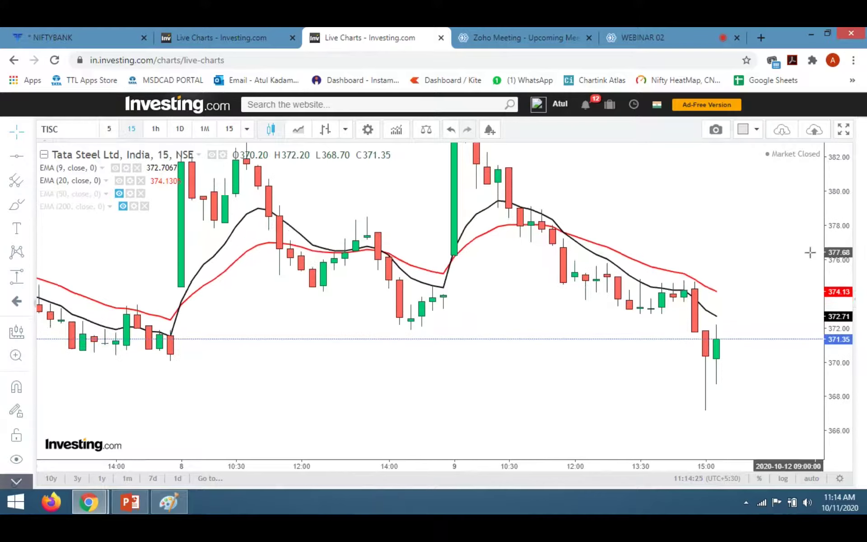
pyautogui.scroll(3, 739, 229)
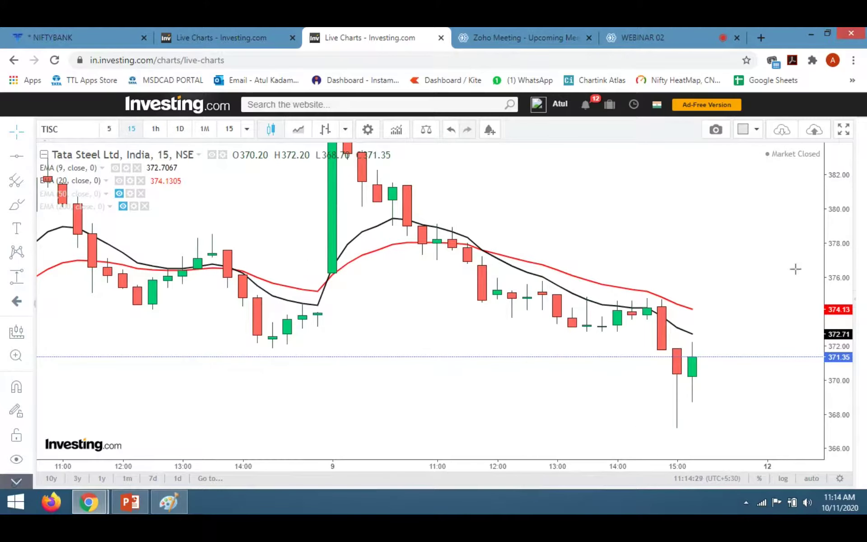
pyautogui.click(17, 204)
pyautogui.click(455, 265)
pyautogui.click(603, 264)
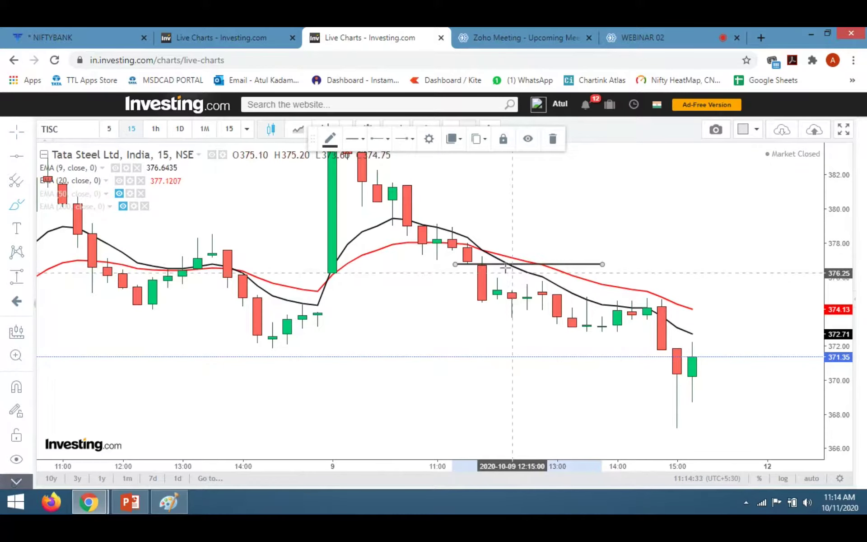
pyautogui.moveTo(472, 237)
pyautogui.mouseDown()
pyautogui.moveTo(497, 248)
pyautogui.moveTo(478, 257)
pyautogui.moveTo(470, 236)
pyautogui.mouseUp()
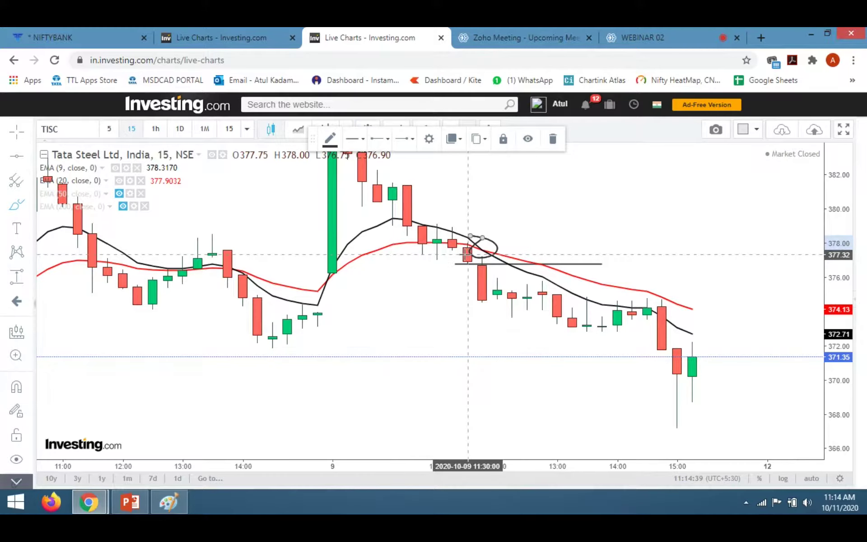
pyautogui.click(456, 264)
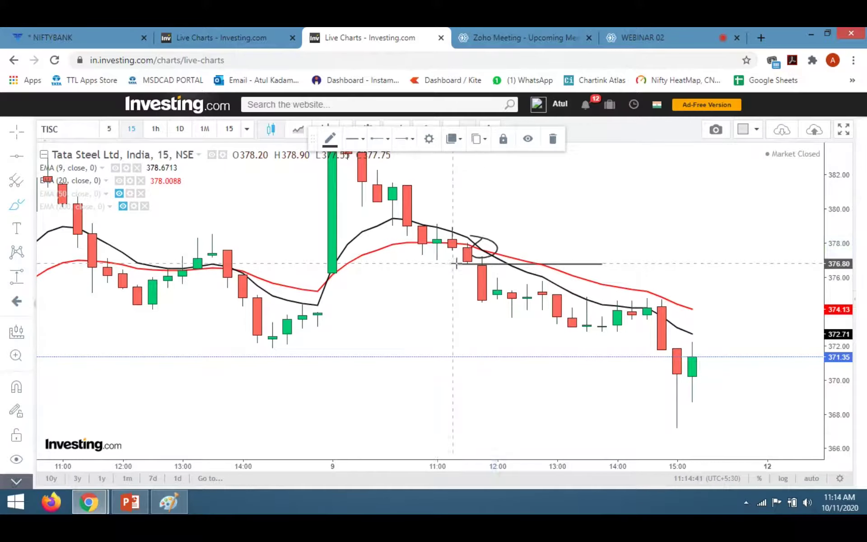
pyautogui.moveTo(468, 238); pyautogui.dragTo(587, 240)
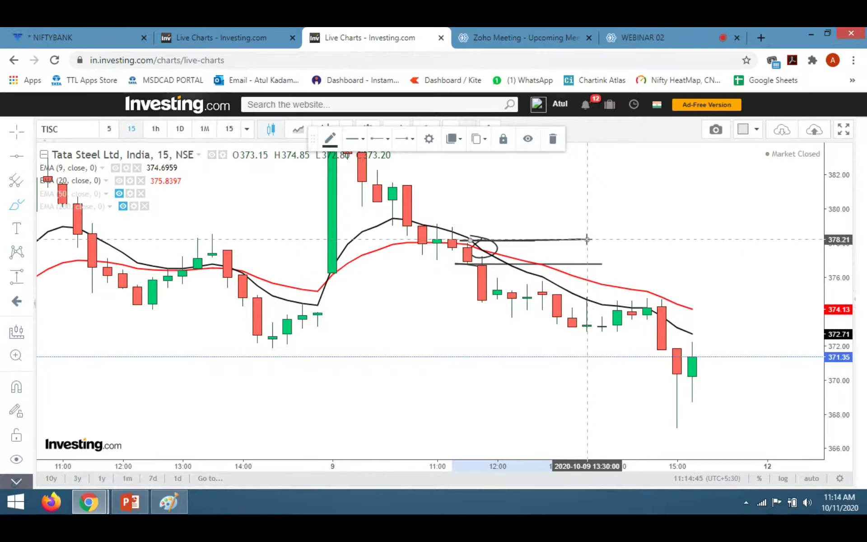
# Step: Open the Nifty Bank chart from the watchlist and remove all its drawings
pyautogui.scroll(-5, 587, 239)
pyautogui.scroll(-2, 645, 280)
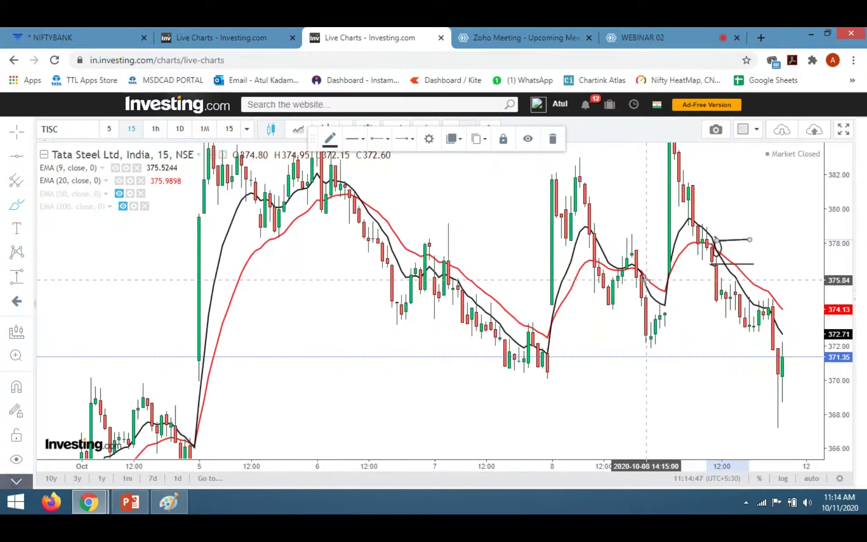
pyautogui.moveTo(853, 326); pyautogui.dragTo(858, 310)
pyautogui.click(858, 302)
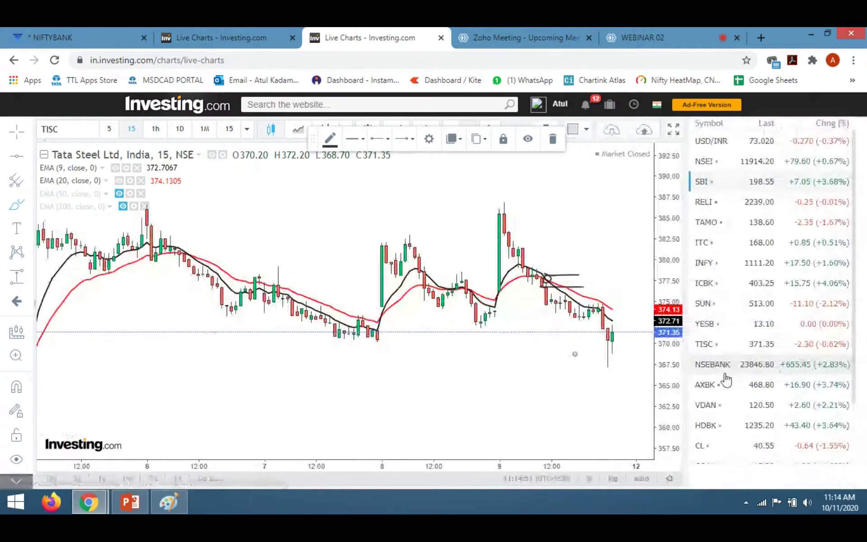
pyautogui.click(778, 364)
pyautogui.scroll(2, 476, 314)
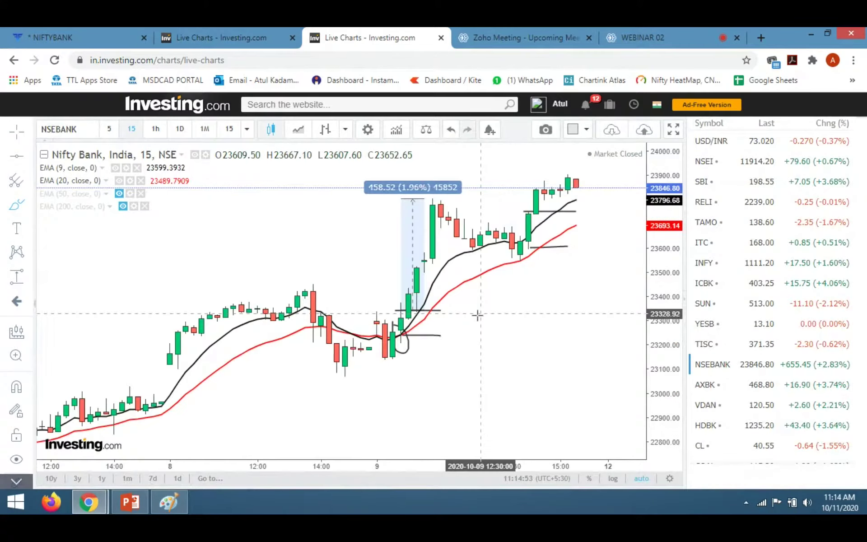
pyautogui.scroll(1, 495, 296)
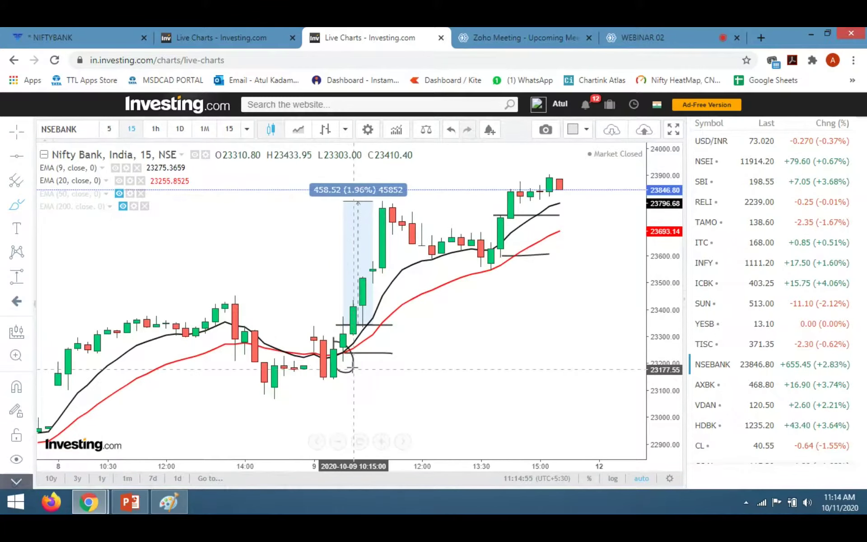
pyautogui.rightClick(282, 253)
pyautogui.moveTo(412, 418)
pyautogui.click(474, 432)
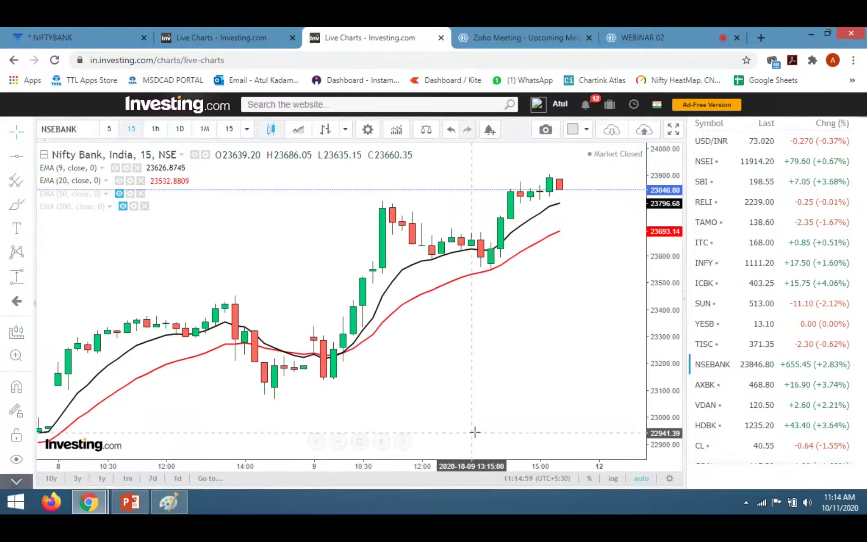
# Step: Brush horizontal lines at about 23270 and 23150 beside the 9 October EMA 9/20 crossover on Nifty Bank
pyautogui.click(16, 205)
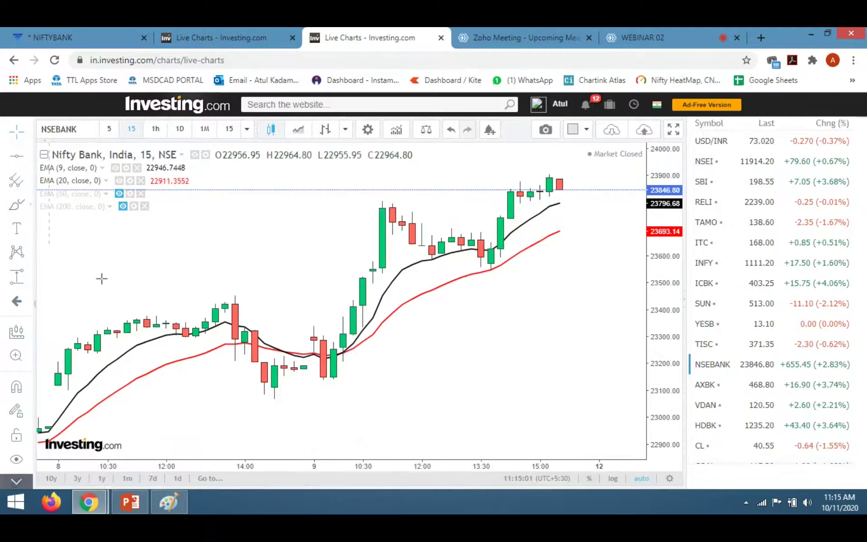
pyautogui.click(336, 343)
pyautogui.click(393, 343)
pyautogui.moveTo(337, 343); pyautogui.dragTo(392, 344)
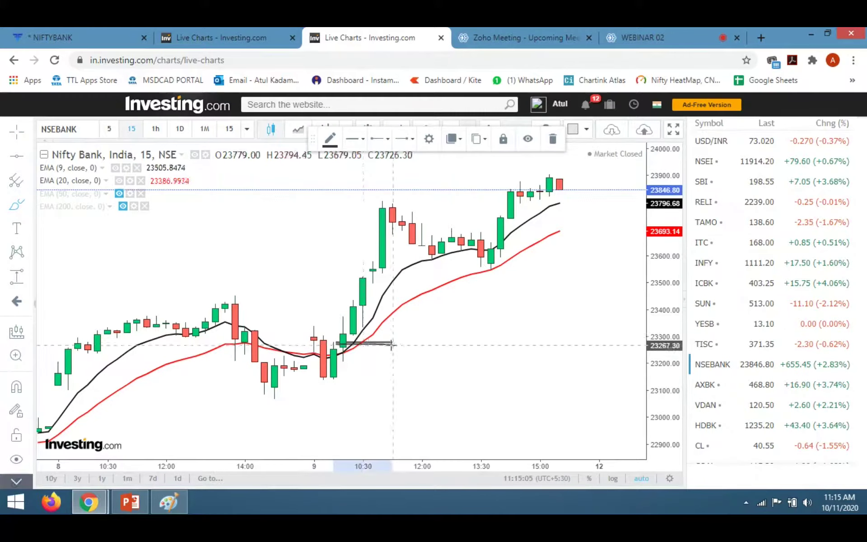
pyautogui.click(334, 378)
pyautogui.click(414, 378)
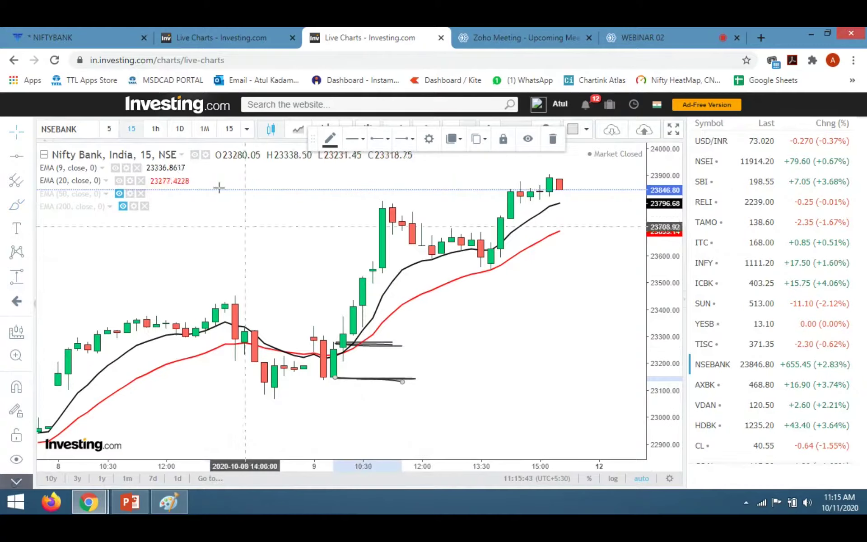
# Step: Show EMA 50 and EMA 200 instead of EMA 9 and EMA 20, and switch the Nifty Bank chart to hourly
pyautogui.click(119, 180)
pyautogui.click(115, 168)
pyautogui.click(119, 193)
pyautogui.click(122, 207)
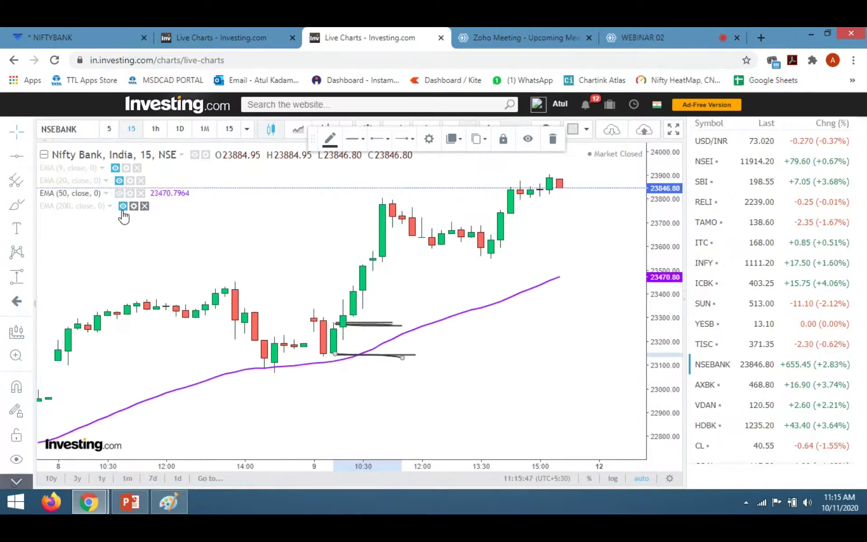
pyautogui.click(156, 130)
# Step: Remove all drawings from the hourly Nifty Bank chart and view the October EMA 50/200 crossover
pyautogui.rightClick(276, 243)
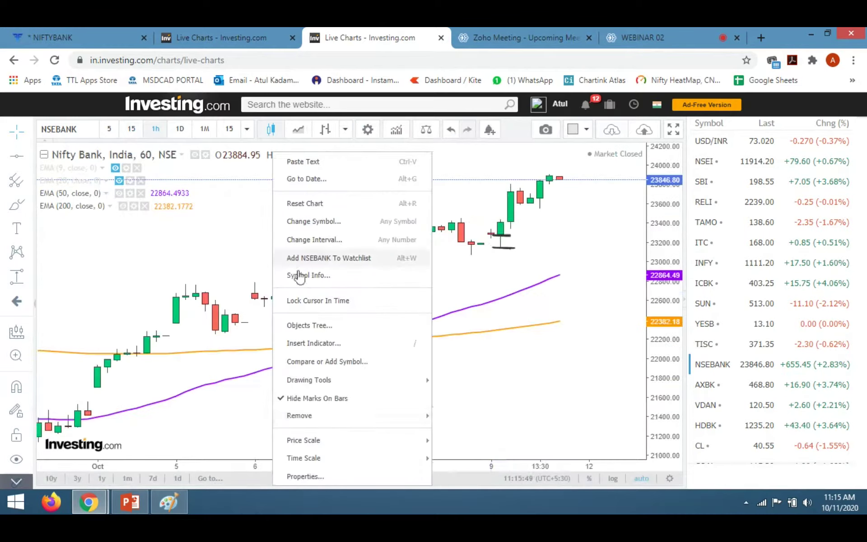
pyautogui.moveTo(343, 418)
pyautogui.click(505, 436)
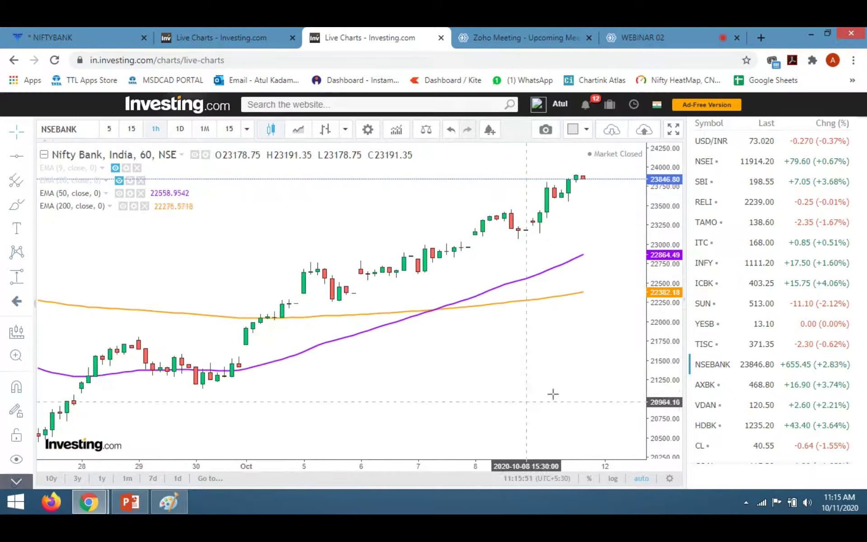
pyautogui.scroll(-3, 633, 271)
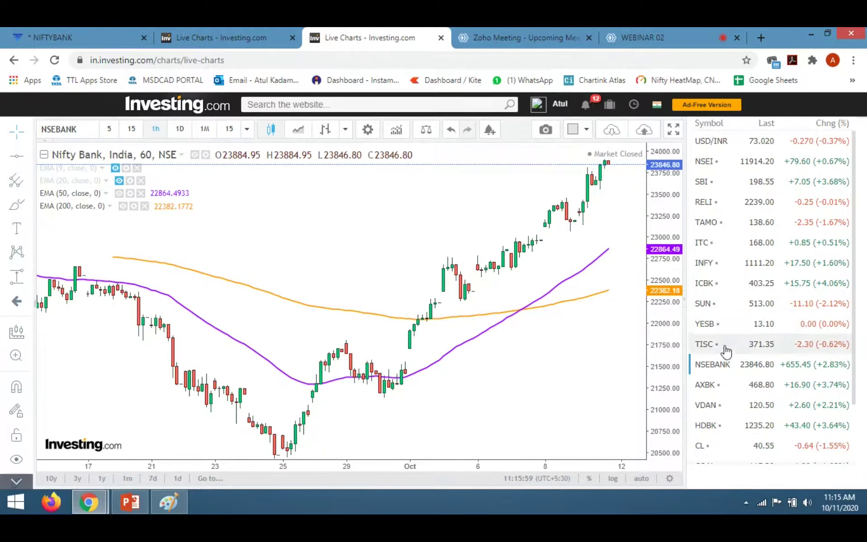
# Step: Open the Axis Bank chart from the watchlist and set it to the 15-minute interval
pyautogui.click(728, 393)
pyautogui.click(134, 130)
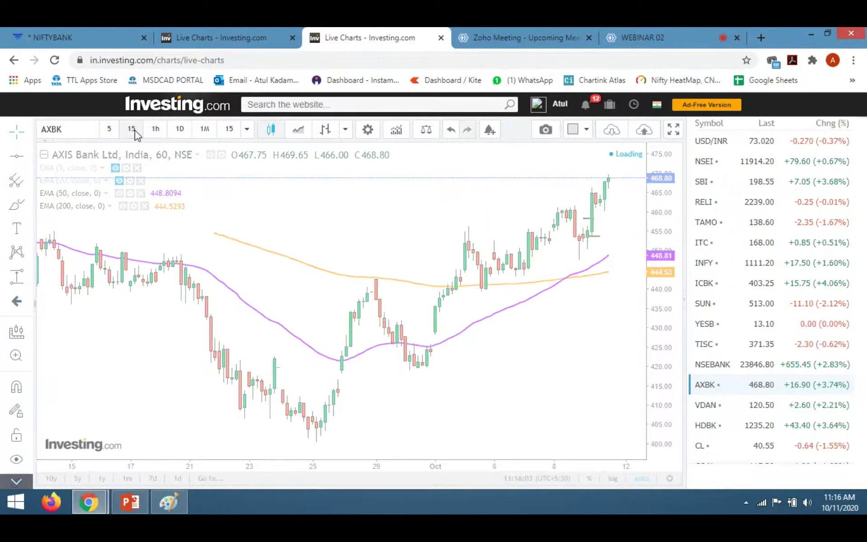
# Step: Switch the Axis Bank chart to hourly, hide the watchlist and view the October EMA 50/200 crossover
pyautogui.click(155, 131)
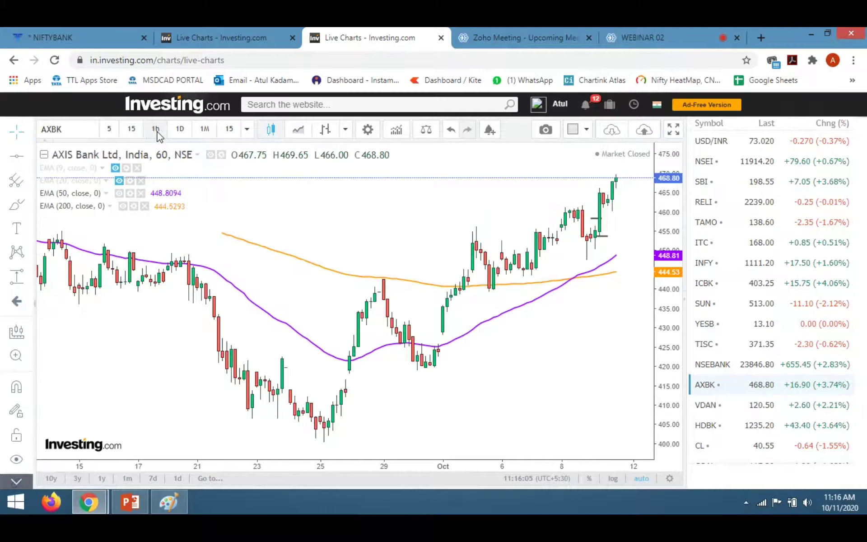
pyautogui.moveTo(425, 242); pyautogui.dragTo(406, 310)
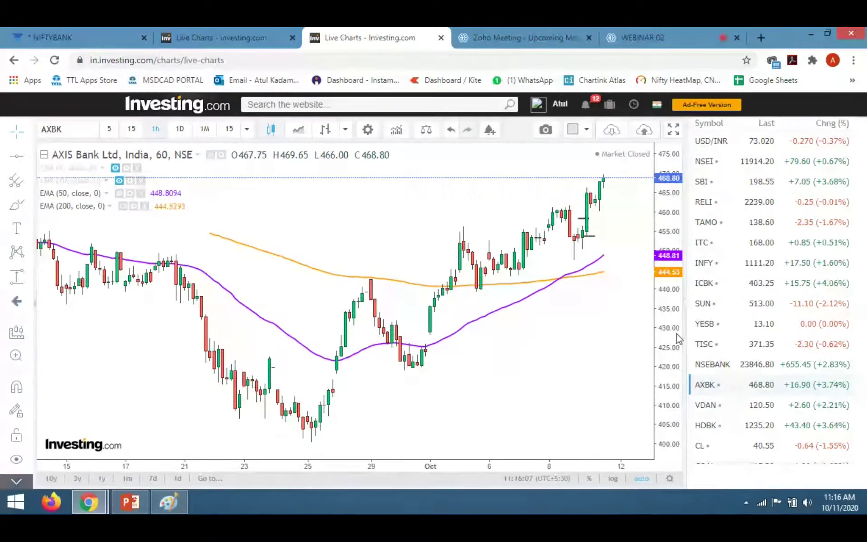
pyautogui.rightClick(318, 155)
pyautogui.click(348, 202)
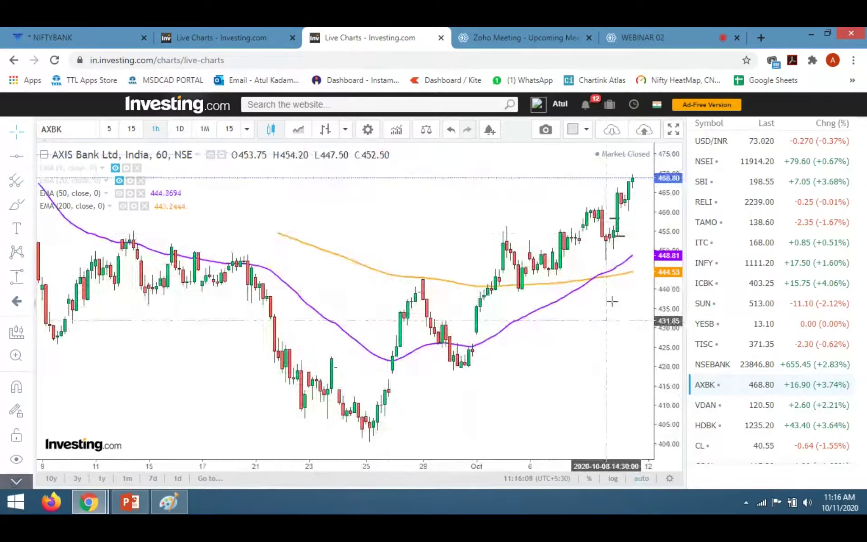
pyautogui.scroll(-4, 484, 335)
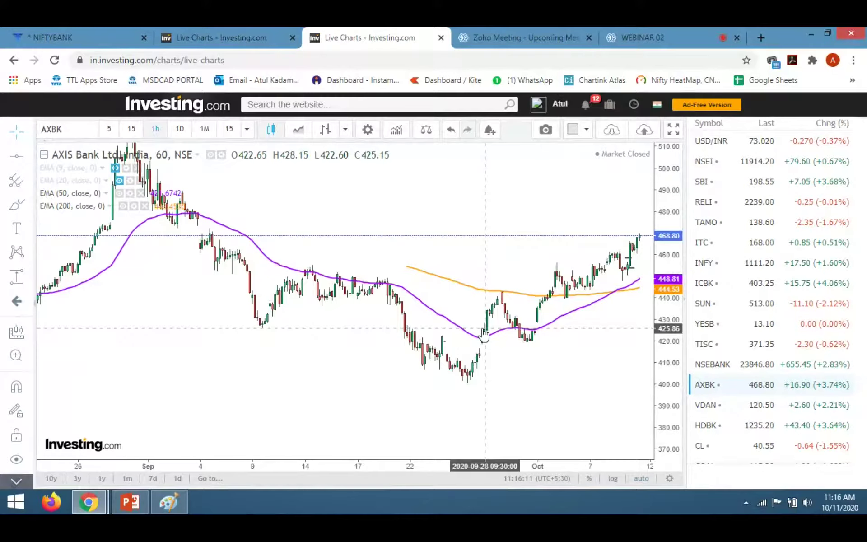
pyautogui.click(695, 301)
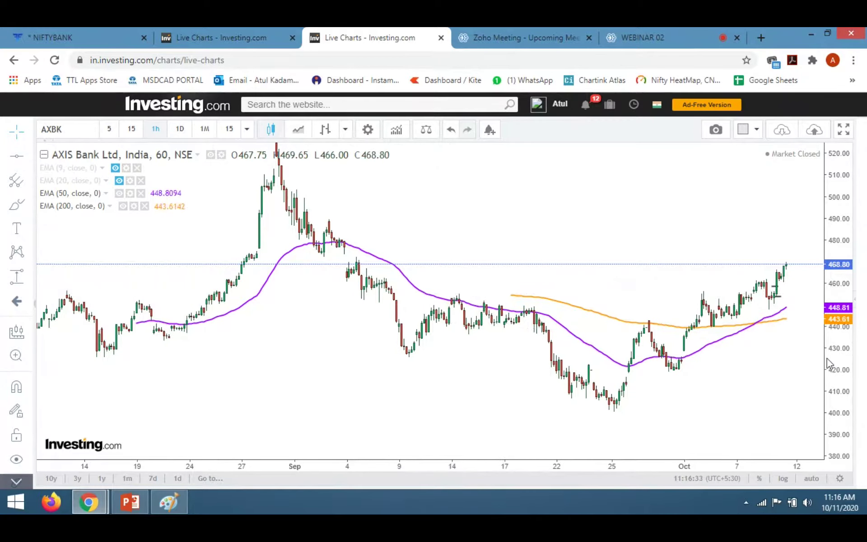
# Step: Switch to Paint and select the crossover notes and sketches with a 1143 × 489 px rectangular selection
pyautogui.click(170, 507)
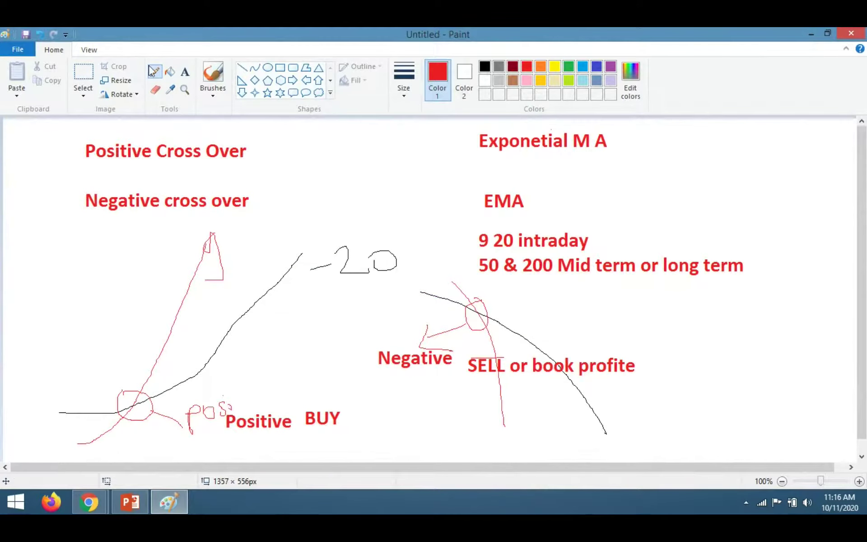
pyautogui.click(85, 77)
pyautogui.moveTo(60, 134); pyautogui.dragTo(786, 445)
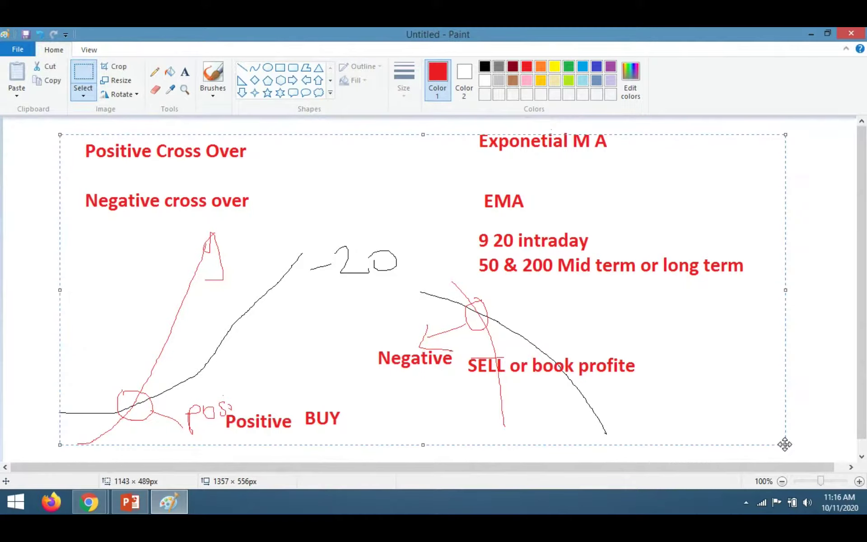
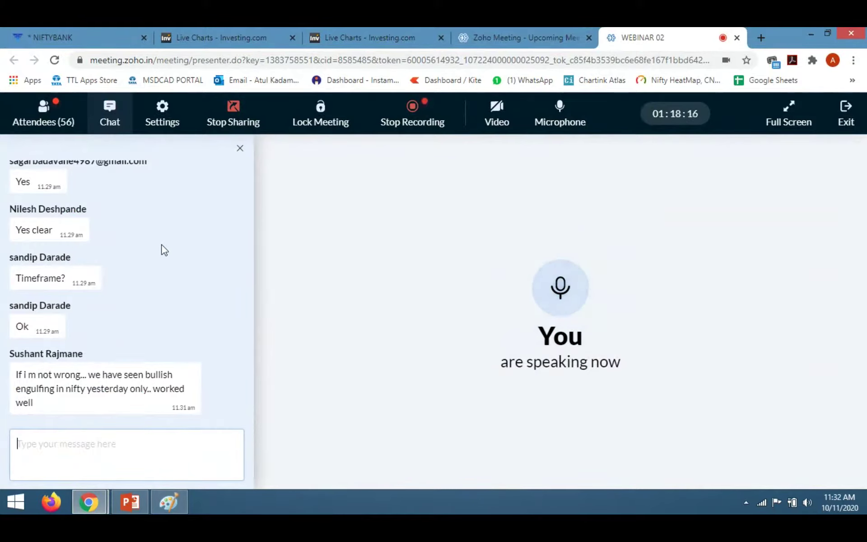
# Step: Read the attendees' recent messages in the webinar chat
pyautogui.scroll(5, 161, 240)
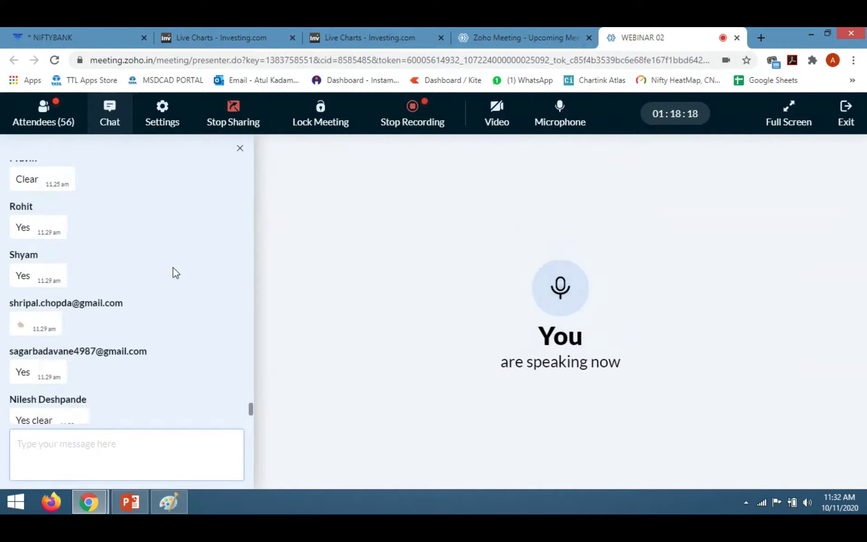
pyautogui.scroll(-5, 172, 267)
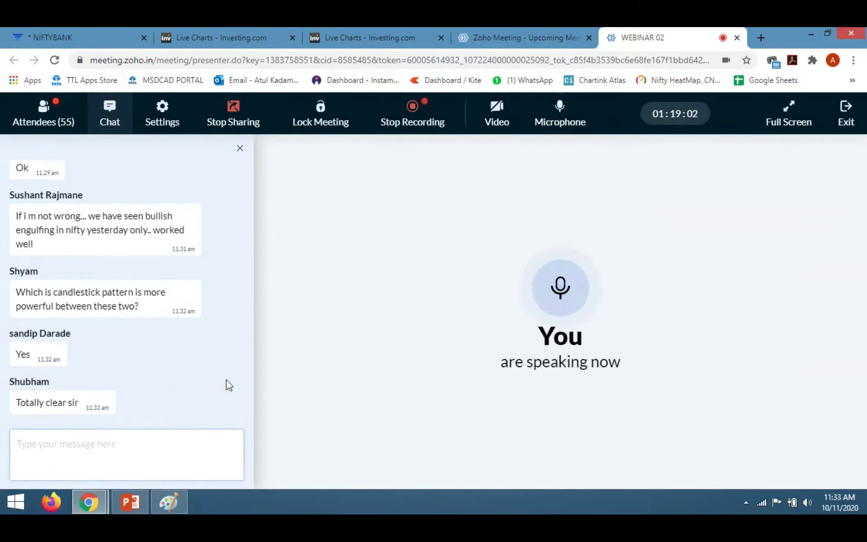
# Step: Return to the hourly Axis Bank chart and remove all indicators and drawing tools from it
pyautogui.click(370, 28)
pyautogui.rightClick(399, 153)
pyautogui.moveTo(473, 417)
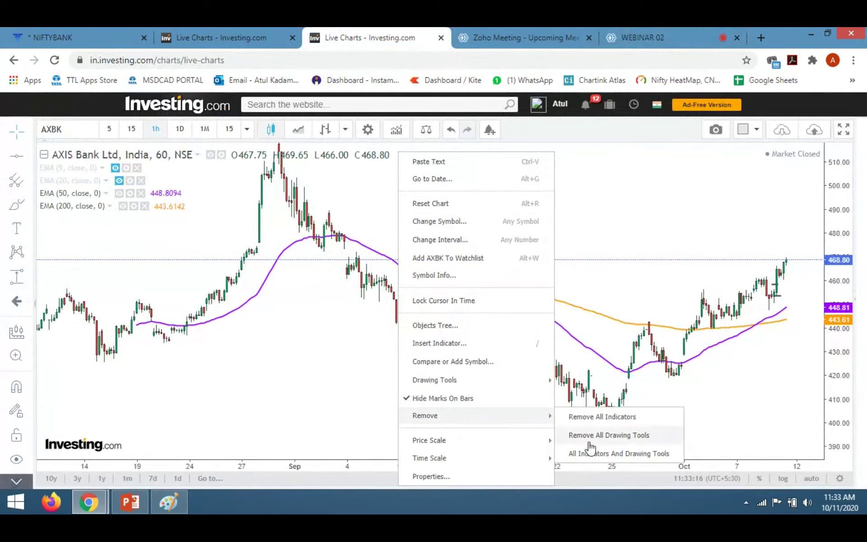
pyautogui.click(594, 454)
pyautogui.scroll(2, 547, 285)
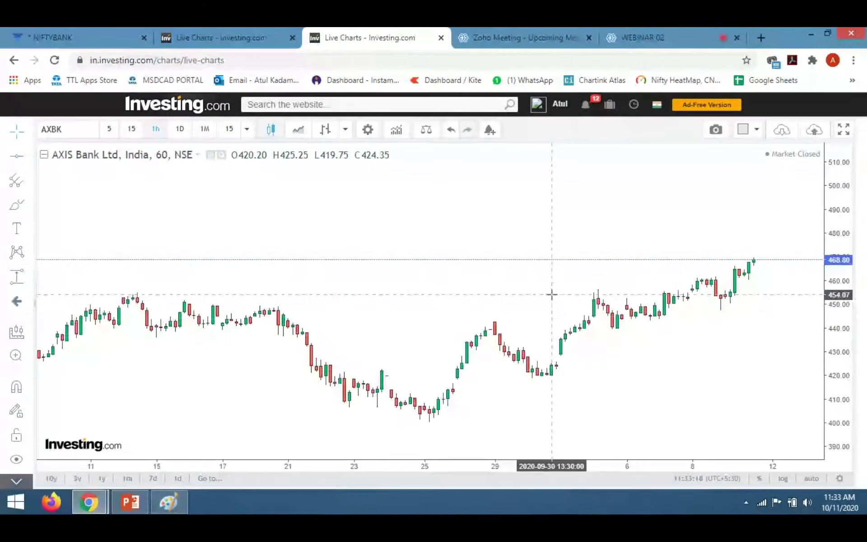
pyautogui.scroll(3, 560, 326)
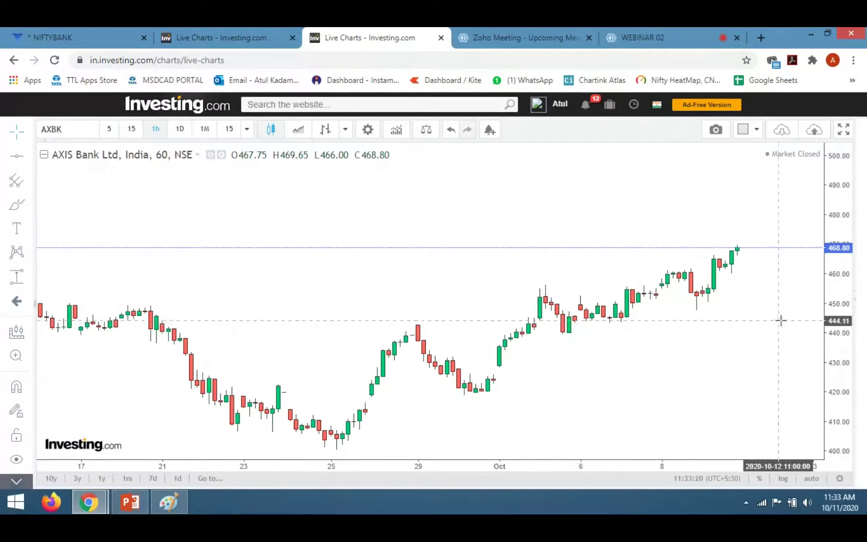
pyautogui.moveTo(497, 357); pyautogui.dragTo(533, 280)
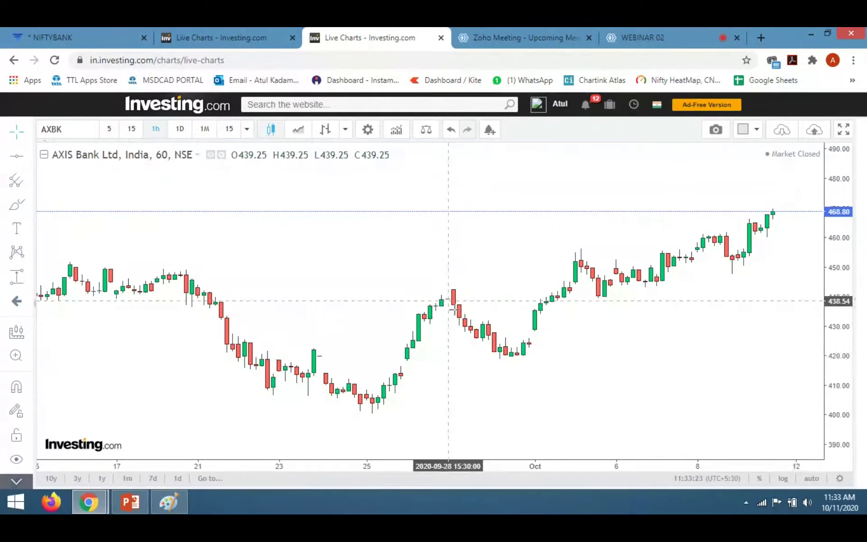
pyautogui.moveTo(841, 362); pyautogui.dragTo(798, 289)
pyautogui.scroll(2, 610, 337)
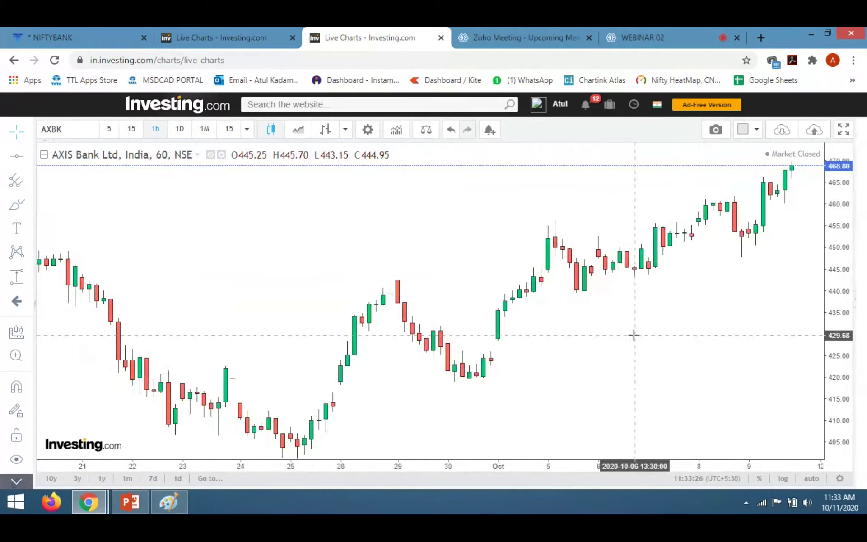
# Step: Brush a circle around the 28–29 September candles near 440 and an upward arrow along the rally leading to them
pyautogui.click(17, 204)
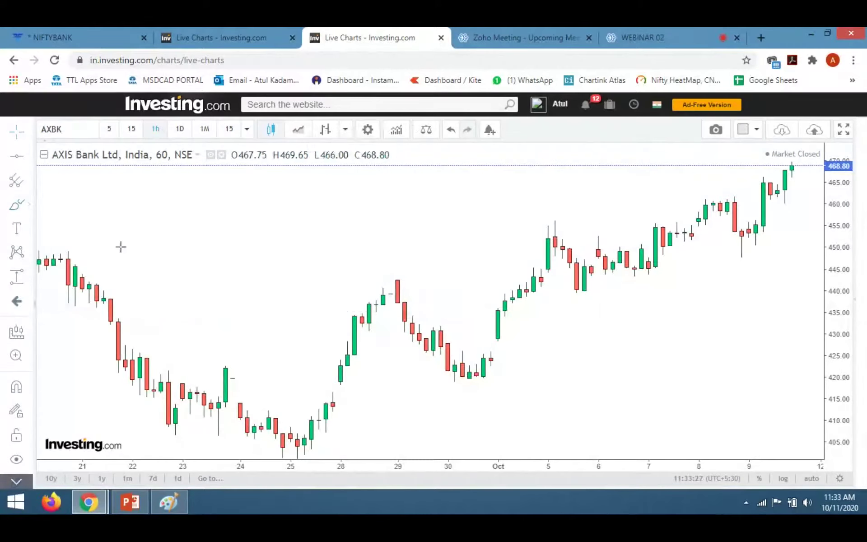
pyautogui.moveTo(387, 310)
pyautogui.mouseDown()
pyautogui.moveTo(378, 273)
pyautogui.moveTo(405, 290)
pyautogui.moveTo(388, 309)
pyautogui.mouseUp()
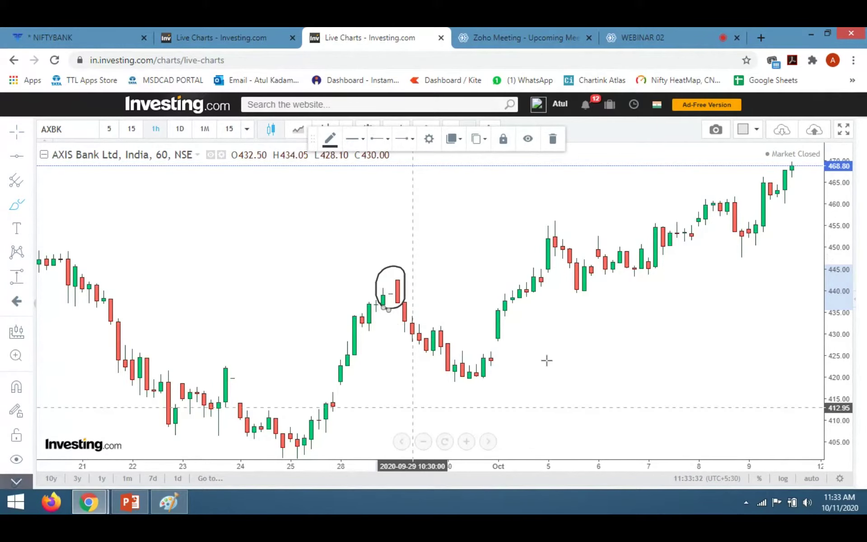
pyautogui.moveTo(830, 261); pyautogui.dragTo(835, 287)
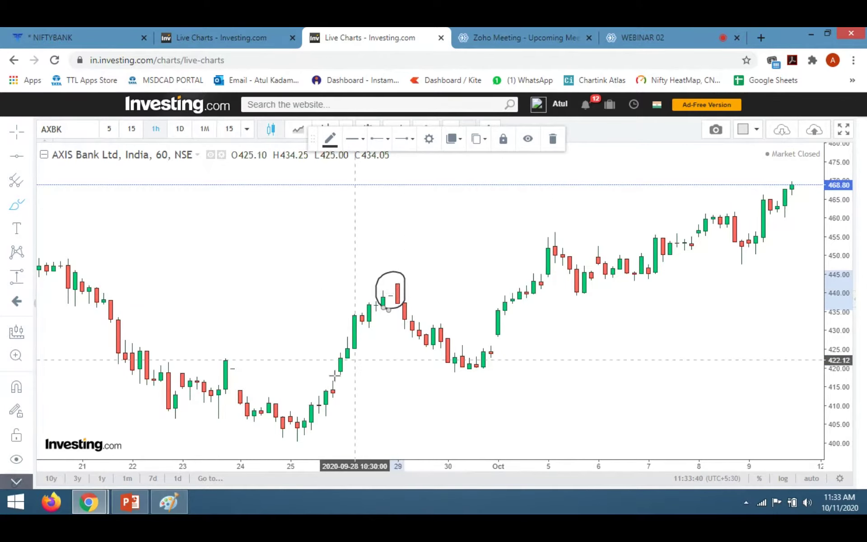
pyautogui.moveTo(285, 410)
pyautogui.mouseDown()
pyautogui.moveTo(355, 271)
pyautogui.moveTo(348, 277)
pyautogui.moveTo(356, 273)
pyautogui.moveTo(369, 294)
pyautogui.mouseUp()
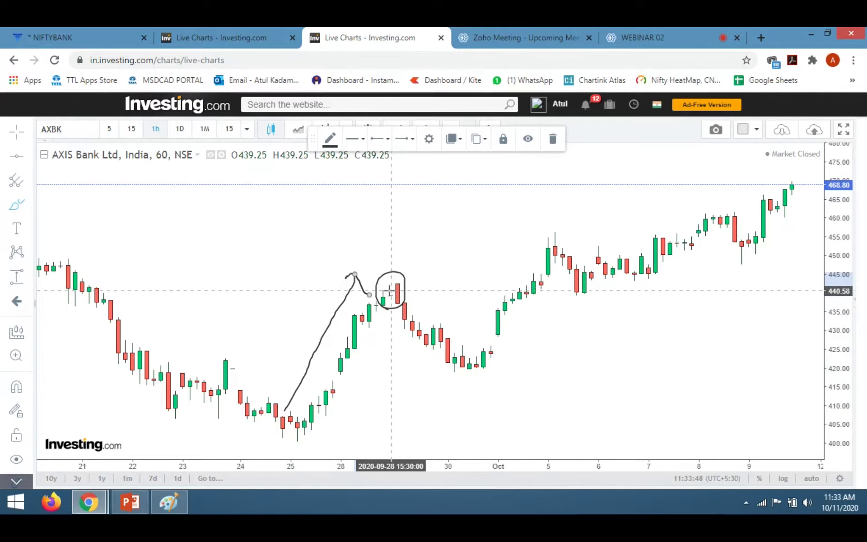
# Step: Brush horizontal lines at about 443 and 437 beside the circled candles, and two descending lines along the fall after them
pyautogui.moveTo(408, 282); pyautogui.dragTo(455, 282)
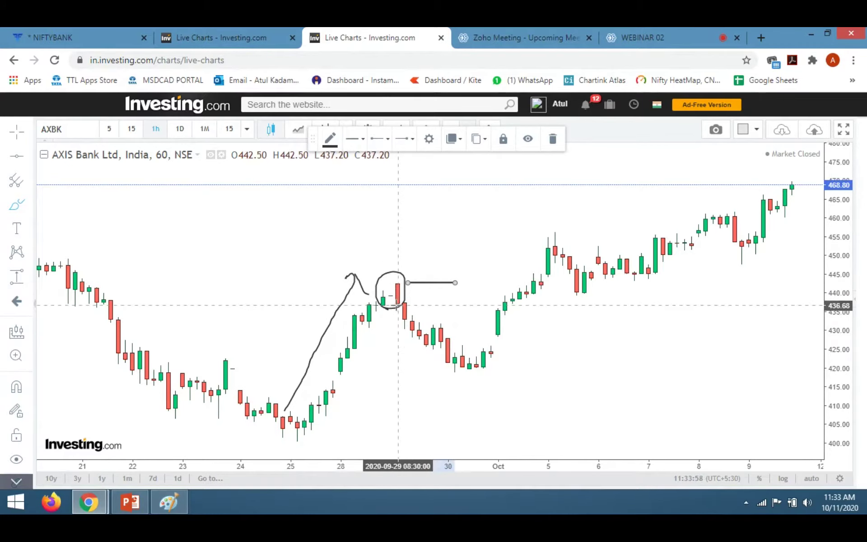
pyautogui.moveTo(406, 301)
pyautogui.mouseDown()
pyautogui.moveTo(429, 301)
pyautogui.moveTo(463, 379)
pyautogui.mouseUp()
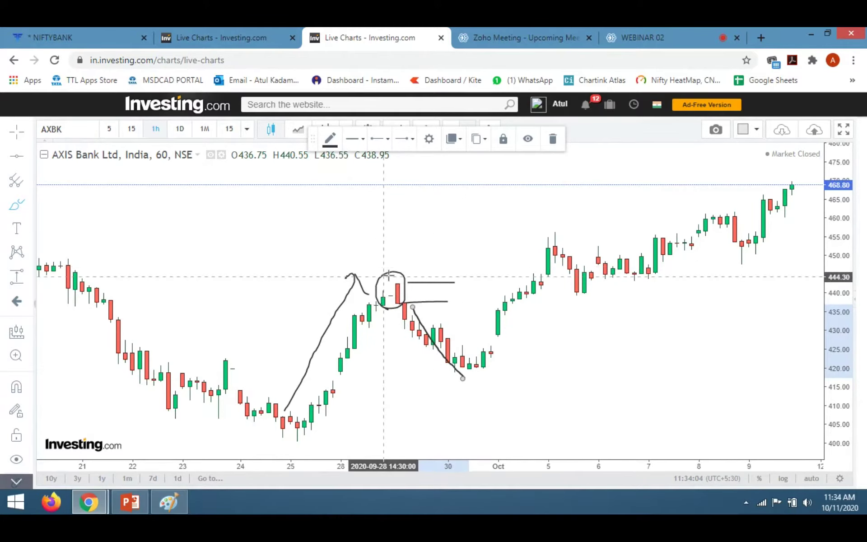
pyautogui.moveTo(422, 310); pyautogui.dragTo(477, 379)
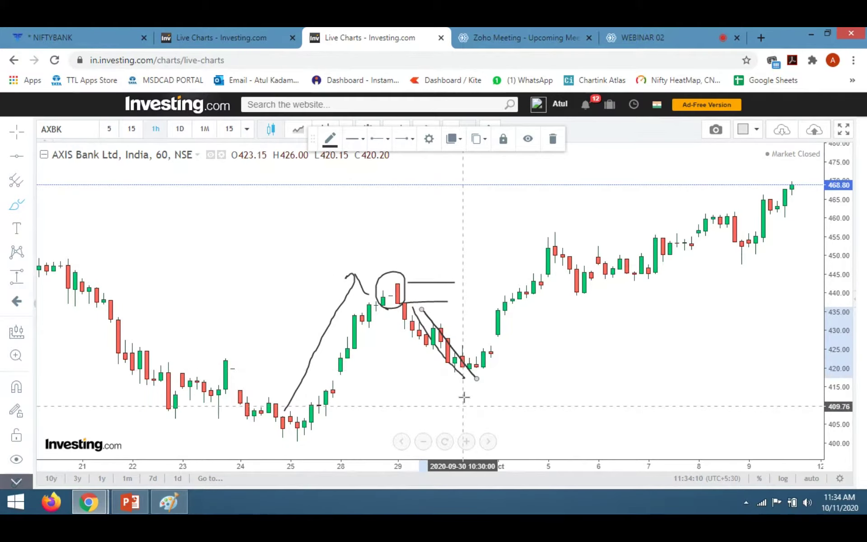
# Step: Go back to late July on the Axis Bank chart and brush a circle around the 28 July red and green candle pair
pyautogui.scroll(-3, 465, 397)
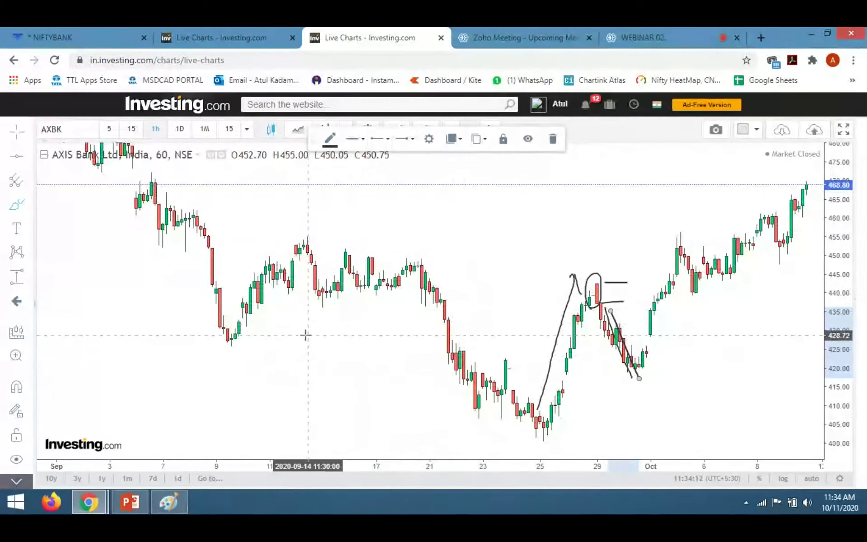
pyautogui.scroll(-1, 814, 267)
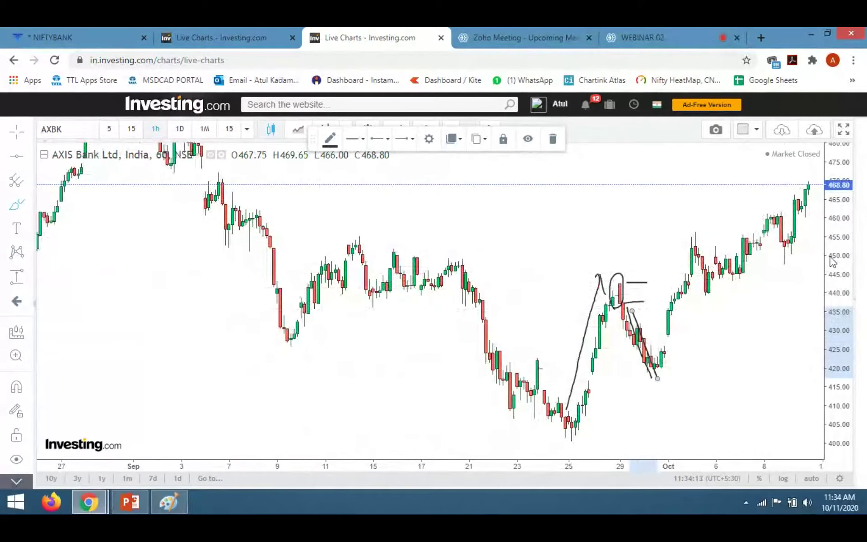
pyautogui.scroll(-2, 400, 323)
pyautogui.scroll(1, 401, 323)
pyautogui.moveTo(234, 318); pyautogui.dragTo(401, 322)
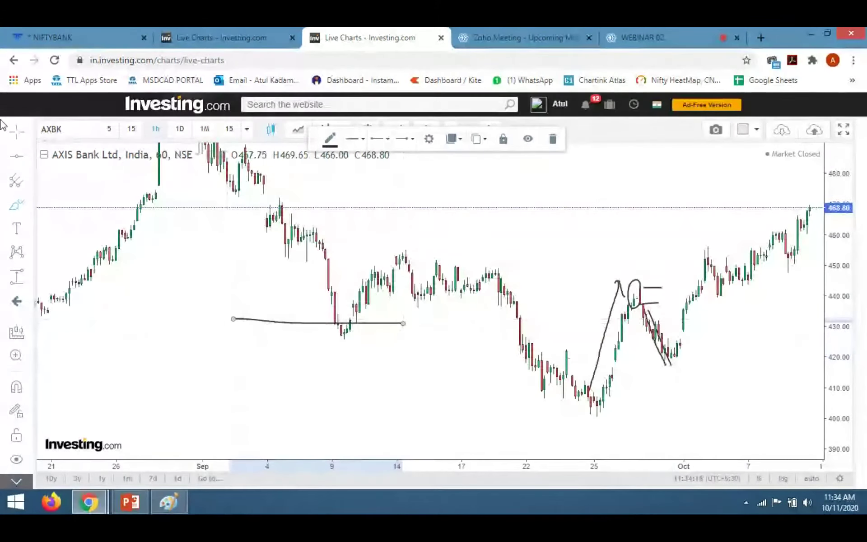
pyautogui.moveTo(312, 330); pyautogui.dragTo(589, 329)
pyautogui.moveTo(442, 340); pyautogui.dragTo(577, 341)
pyautogui.moveTo(348, 346); pyautogui.dragTo(678, 339)
pyautogui.scroll(1, 498, 353)
pyautogui.scroll(-2, 466, 354)
pyautogui.moveTo(306, 333); pyautogui.dragTo(678, 348)
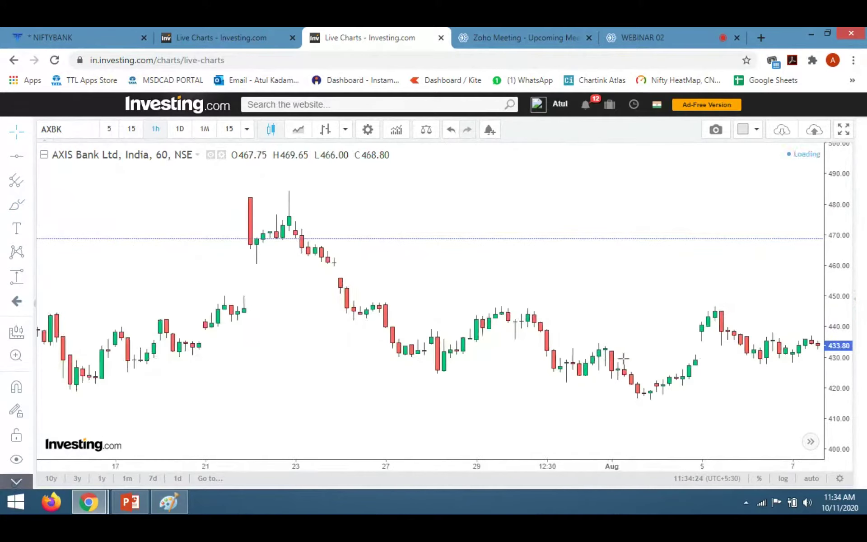
pyautogui.scroll(1, 238, 285)
pyautogui.moveTo(407, 374)
pyautogui.mouseDown()
pyautogui.moveTo(389, 344)
pyautogui.moveTo(405, 334)
pyautogui.moveTo(409, 382)
pyautogui.mouseUp()
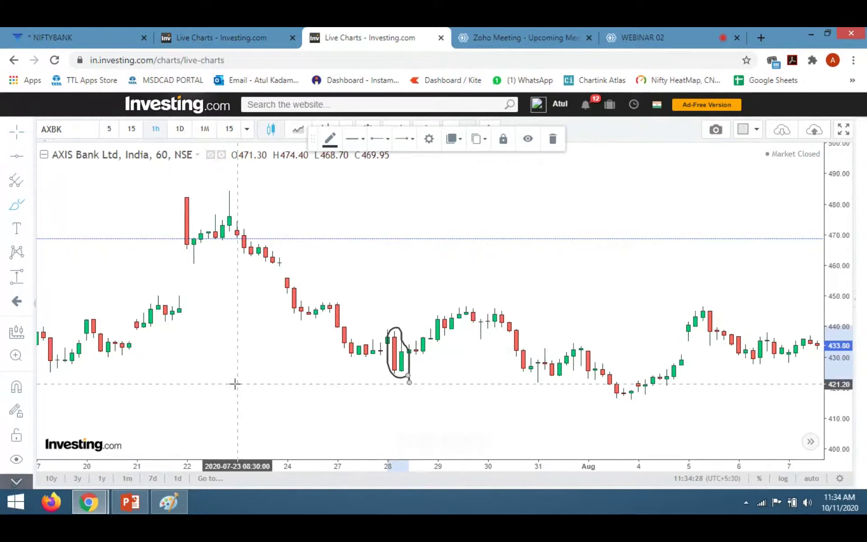
# Step: Brush a downward arrow along the 22–27 July decline, plus a horizontal line at about 435 and downward and upward arrows from the circled pair
pyautogui.moveTo(838, 389); pyautogui.dragTo(840, 374)
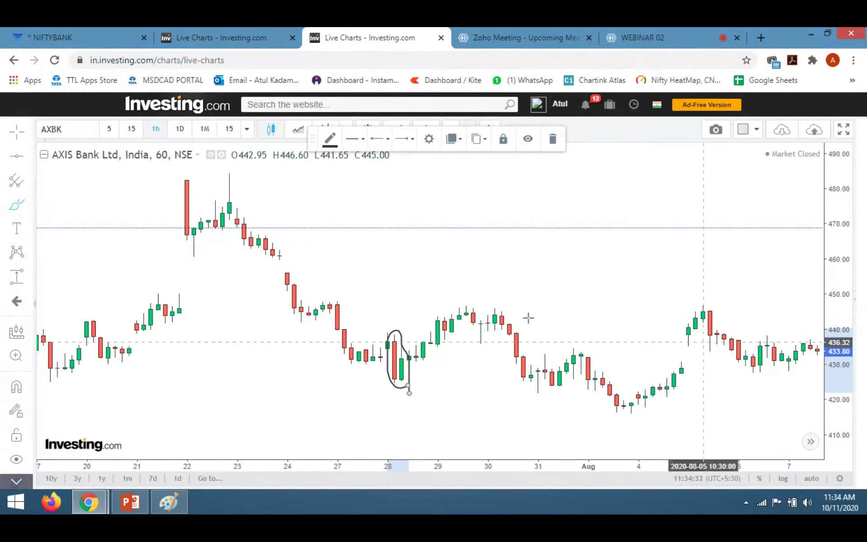
pyautogui.moveTo(168, 206)
pyautogui.mouseDown()
pyautogui.moveTo(341, 385)
pyautogui.moveTo(349, 397)
pyautogui.moveTo(338, 399)
pyautogui.mouseUp()
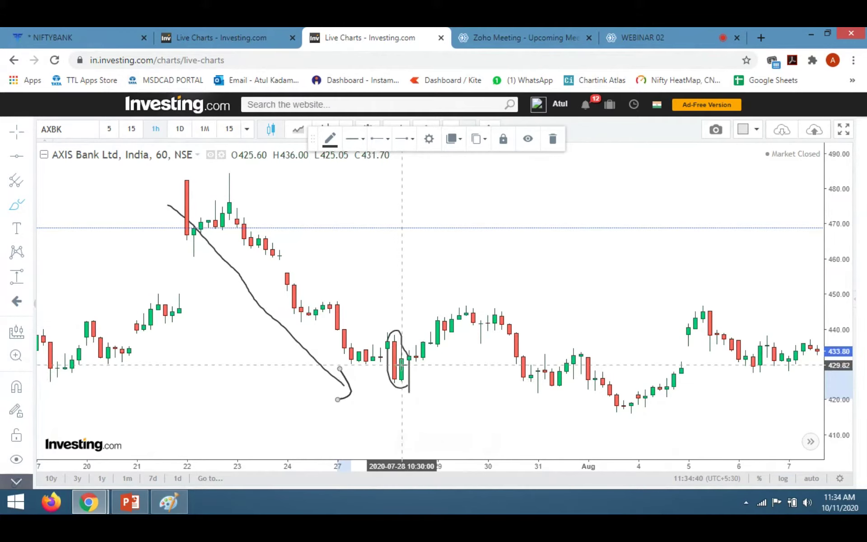
pyautogui.moveTo(411, 385); pyautogui.dragTo(473, 422)
pyautogui.moveTo(401, 346)
pyautogui.mouseDown()
pyautogui.moveTo(441, 347)
pyautogui.moveTo(479, 308)
pyautogui.moveTo(438, 320)
pyautogui.mouseUp()
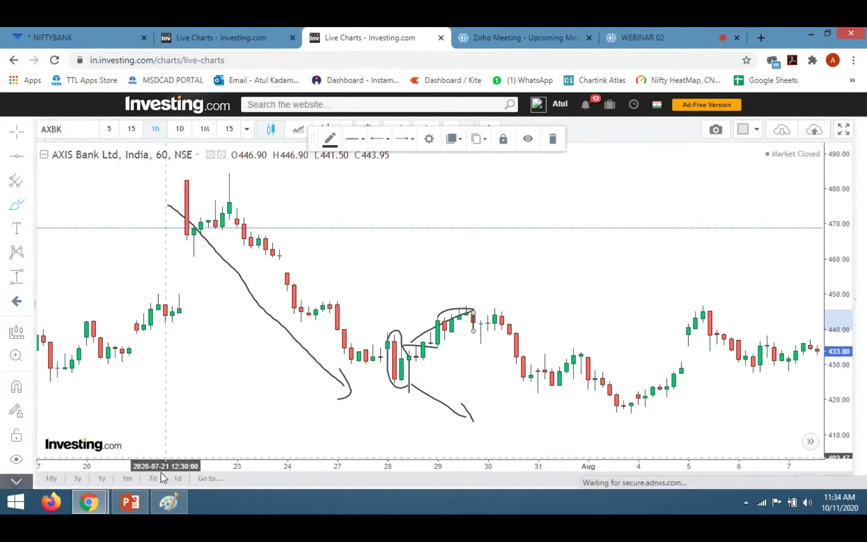
# Step: Check the candlestick pattern sketches in Paint, and brush a rise-then-fall and a fall-then-rise reversal with circled turning points on the chart
pyautogui.click(177, 503)
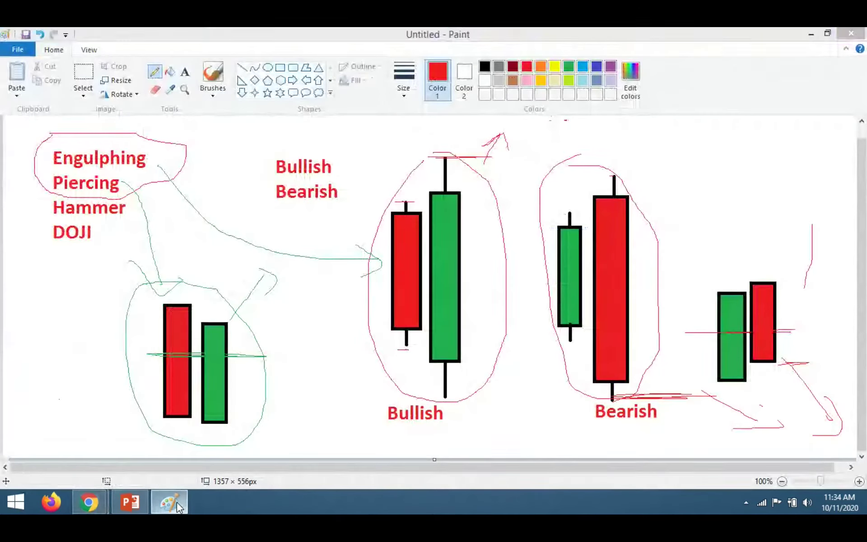
pyautogui.click(177, 502)
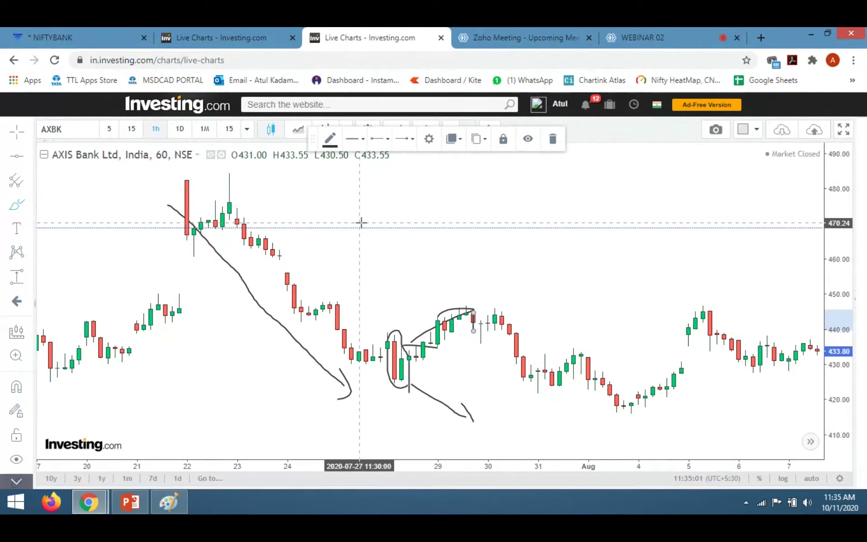
pyautogui.moveTo(509, 288)
pyautogui.mouseDown()
pyautogui.moveTo(589, 179)
pyautogui.moveTo(633, 166)
pyautogui.moveTo(601, 170)
pyautogui.moveTo(668, 212)
pyautogui.moveTo(752, 286)
pyautogui.mouseUp()
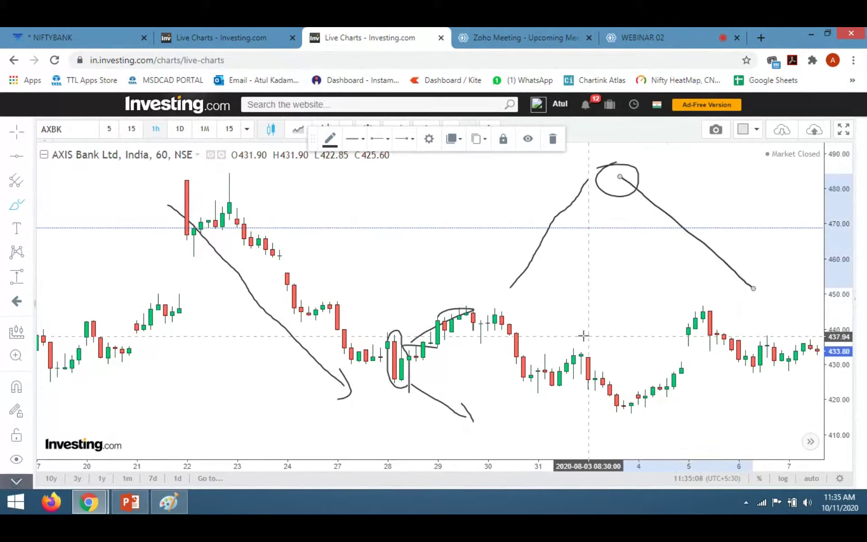
pyautogui.moveTo(554, 321)
pyautogui.mouseDown()
pyautogui.moveTo(657, 423)
pyautogui.moveTo(716, 435)
pyautogui.moveTo(691, 445)
pyautogui.moveTo(683, 421)
pyautogui.moveTo(736, 375)
pyautogui.moveTo(768, 321)
pyautogui.moveTo(779, 319)
pyautogui.moveTo(789, 338)
pyautogui.mouseUp()
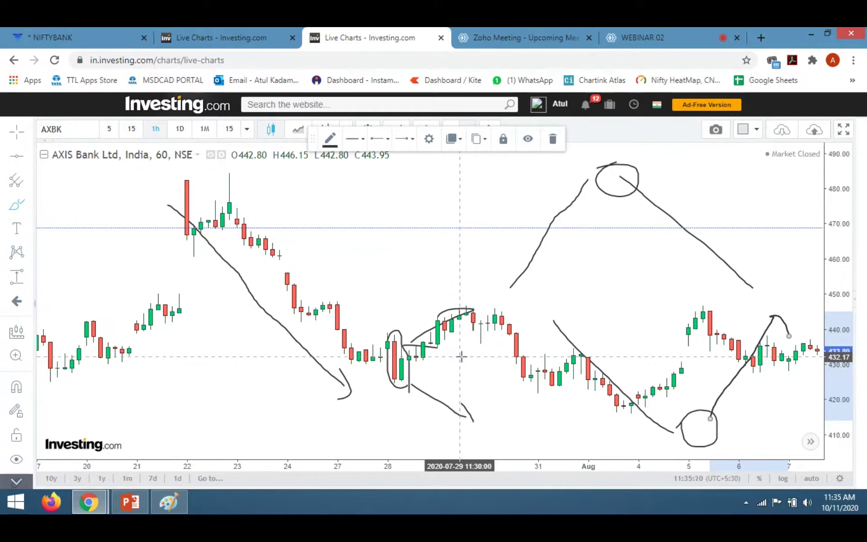
# Step: Switch to the webinar chat and read the attendees' replies
pyautogui.click(652, 28)
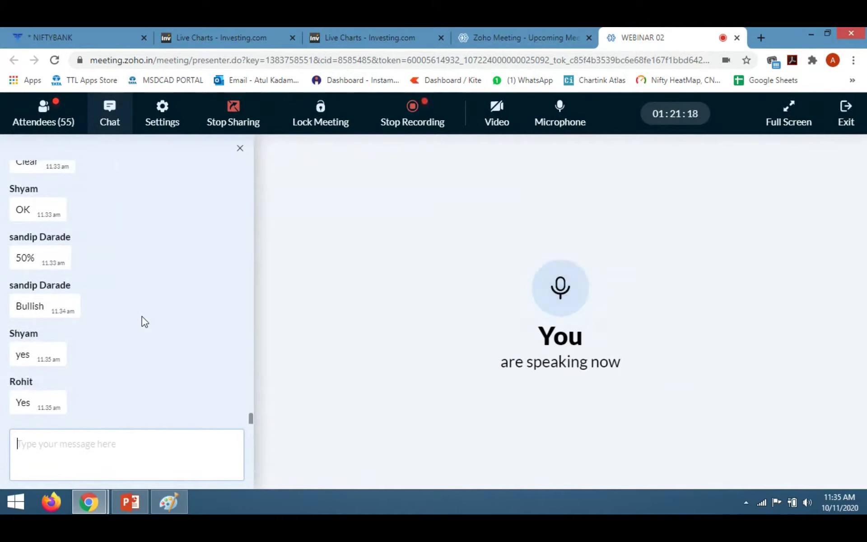
# Step: Glance at the agenda slide in PowerPoint, switch to Paint, and pencil short red dashes beside Hammer and DOJI in the pattern list
pyautogui.click(127, 510)
pyautogui.click(128, 510)
pyautogui.click(129, 510)
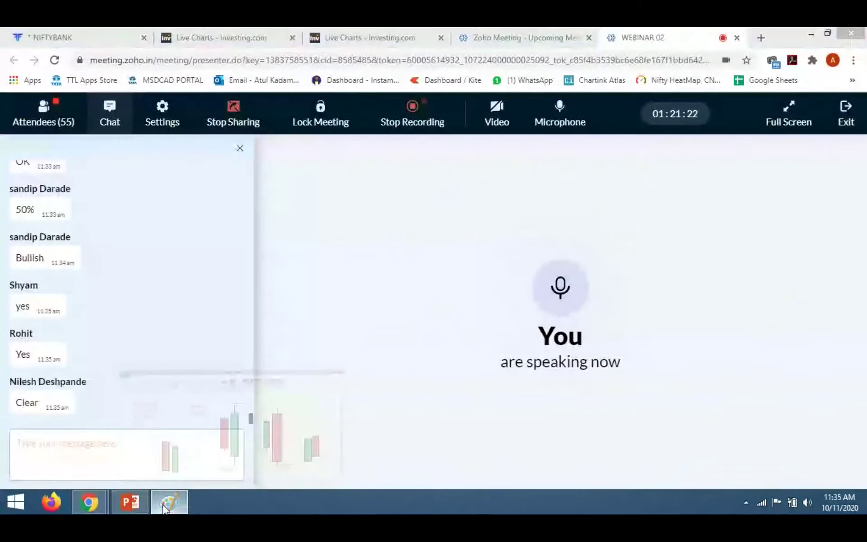
pyautogui.click(135, 511)
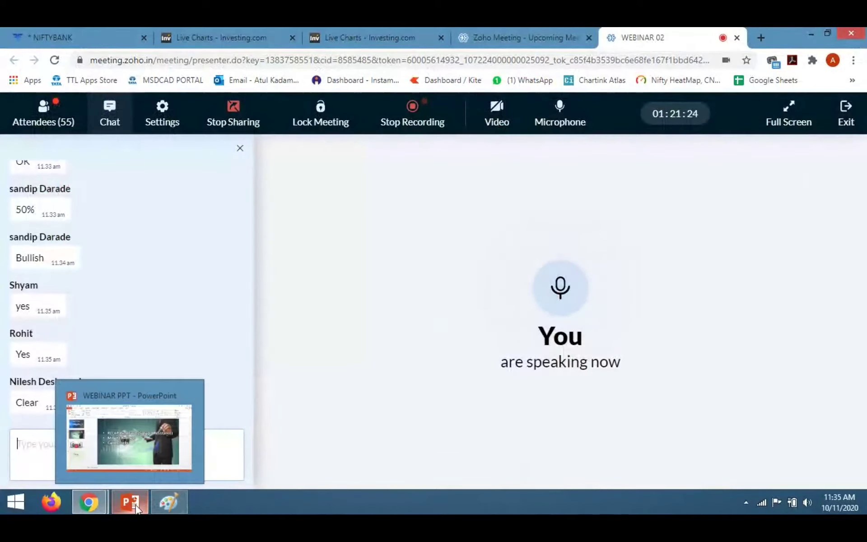
pyautogui.click(145, 509)
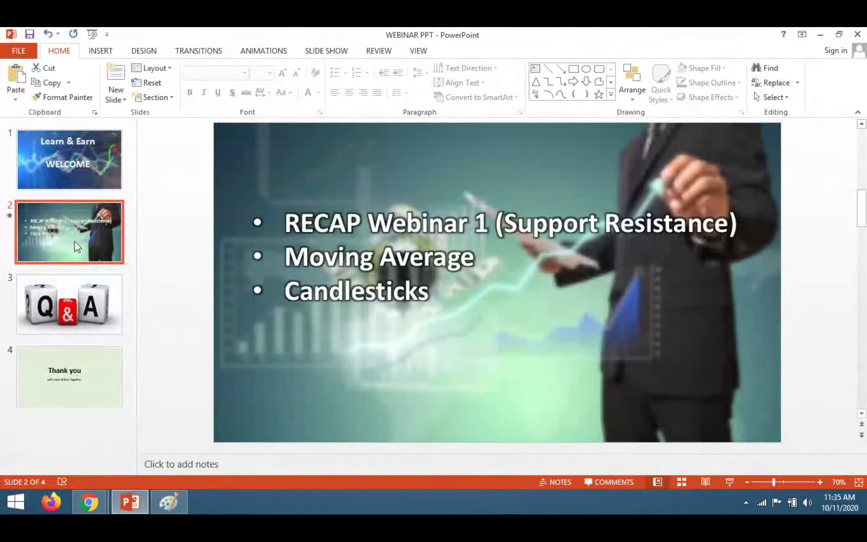
pyautogui.click(170, 502)
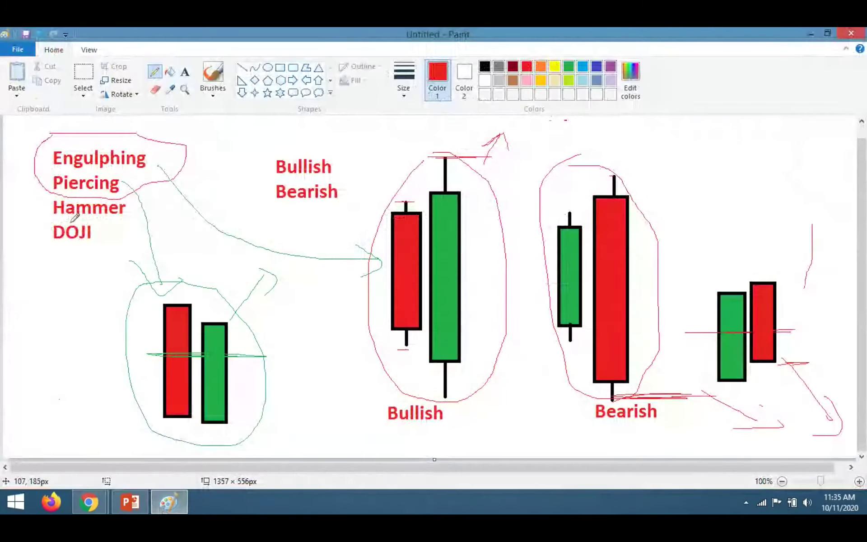
pyautogui.moveTo(18, 208); pyautogui.dragTo(27, 210)
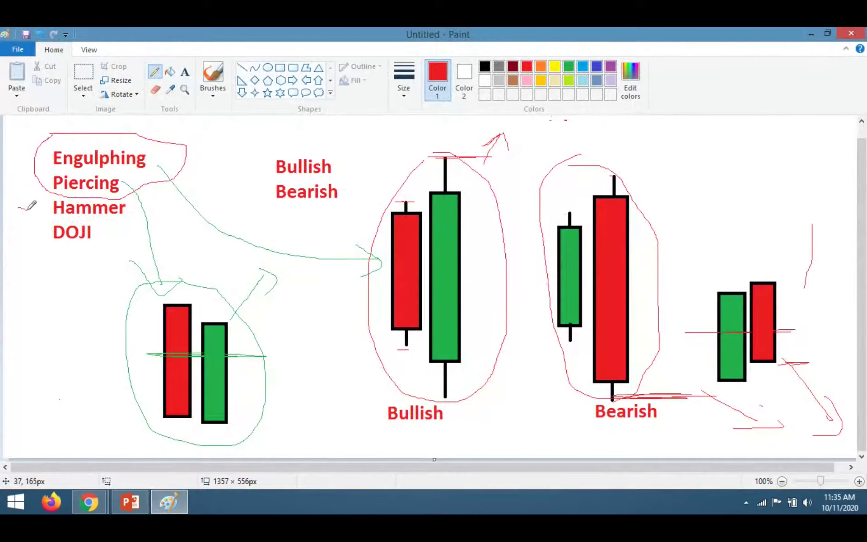
# Step: Select and delete the engulfing and piercing candle sketches from the canvas, keeping the list of pattern names
pyautogui.click(84, 74)
pyautogui.moveTo(696, 409); pyautogui.dragTo(845, 458)
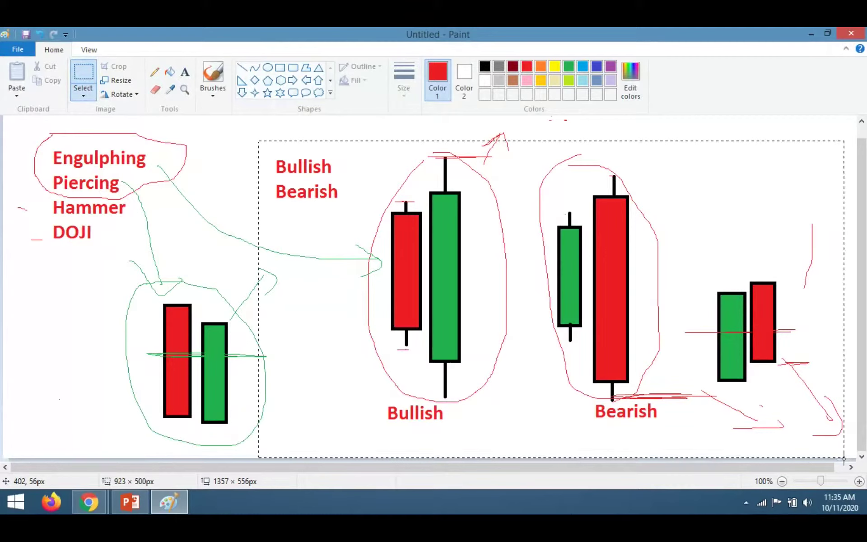
pyautogui.press('Delete')
pyautogui.moveTo(113, 261)
pyautogui.mouseDown()
pyautogui.moveTo(281, 407)
pyautogui.moveTo(364, 450)
pyautogui.mouseUp()
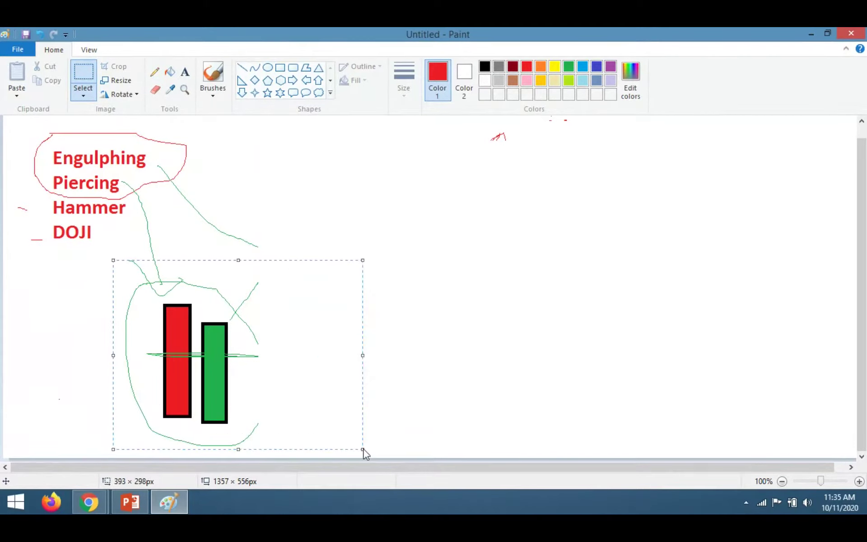
pyautogui.press('Delete')
# Step: Draw a black-outlined hammer candle with a body about 113 × 84 px, a long lower wick and a short upper wick
pyautogui.click(280, 68)
pyautogui.moveTo(359, 195); pyautogui.dragTo(431, 247)
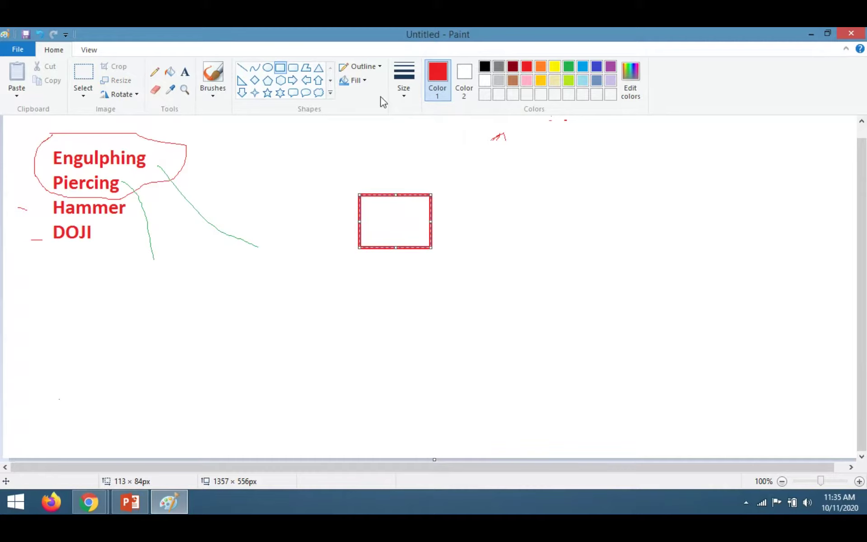
pyautogui.click(485, 70)
pyautogui.click(242, 68)
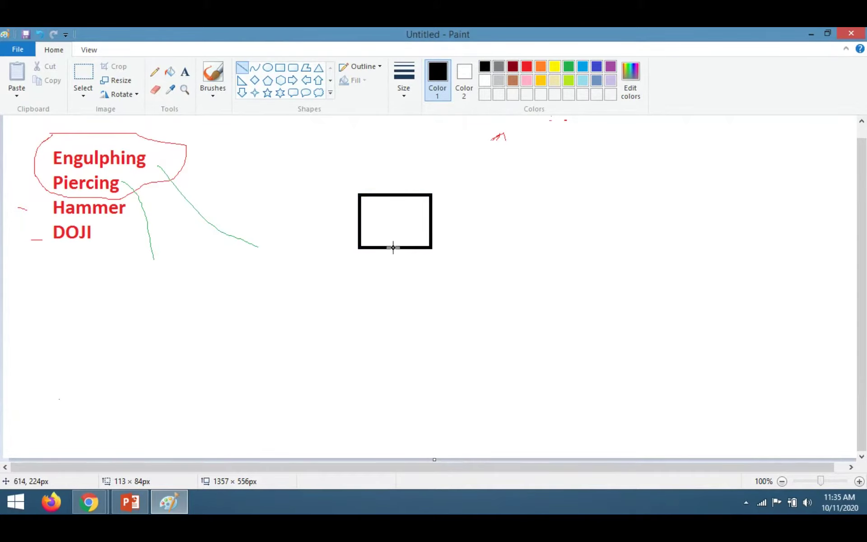
pyautogui.moveTo(393, 248); pyautogui.dragTo(388, 357)
pyautogui.click(448, 349)
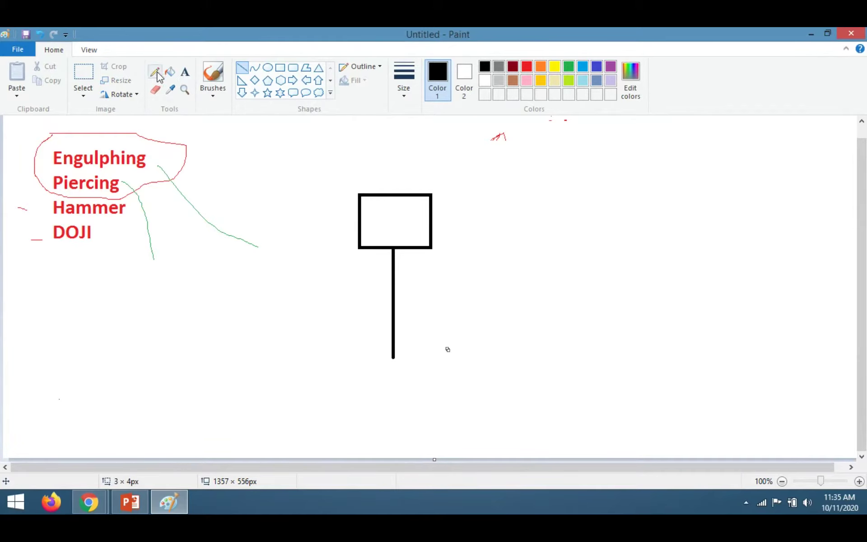
pyautogui.click(243, 69)
pyautogui.moveTo(397, 195); pyautogui.dragTo(398, 177)
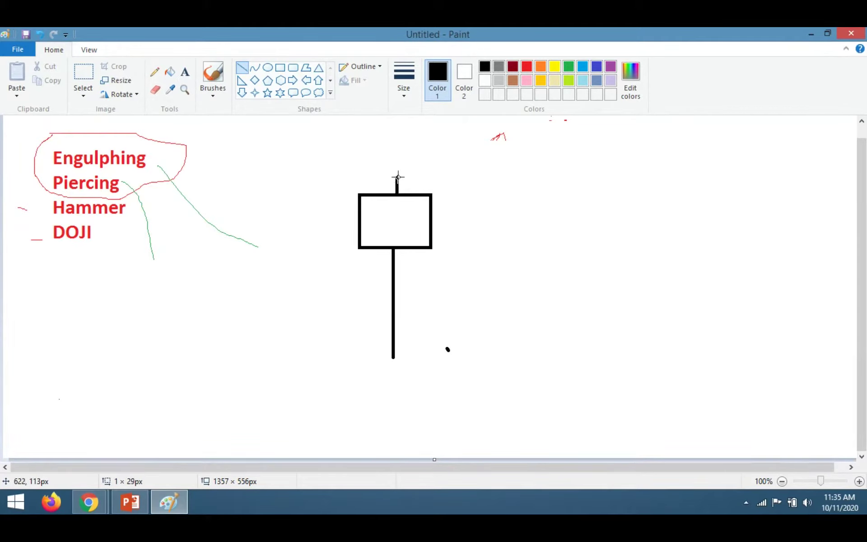
# Step: Draw an inverted hammer beside it with a body about 133 × 121 px, an upper wick about 141 px long and a short lower wick
pyautogui.click(280, 68)
pyautogui.moveTo(539, 266); pyautogui.dragTo(624, 343)
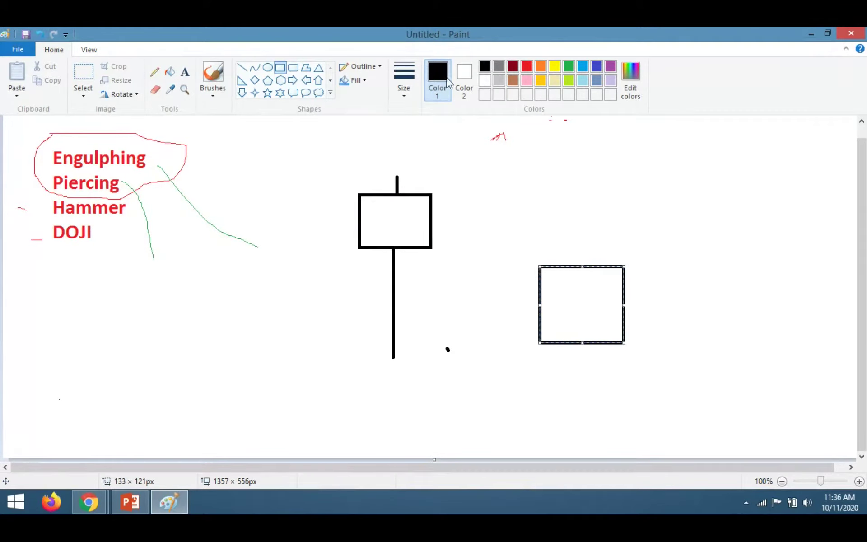
pyautogui.click(243, 67)
pyautogui.moveTo(582, 264); pyautogui.dragTo(582, 175)
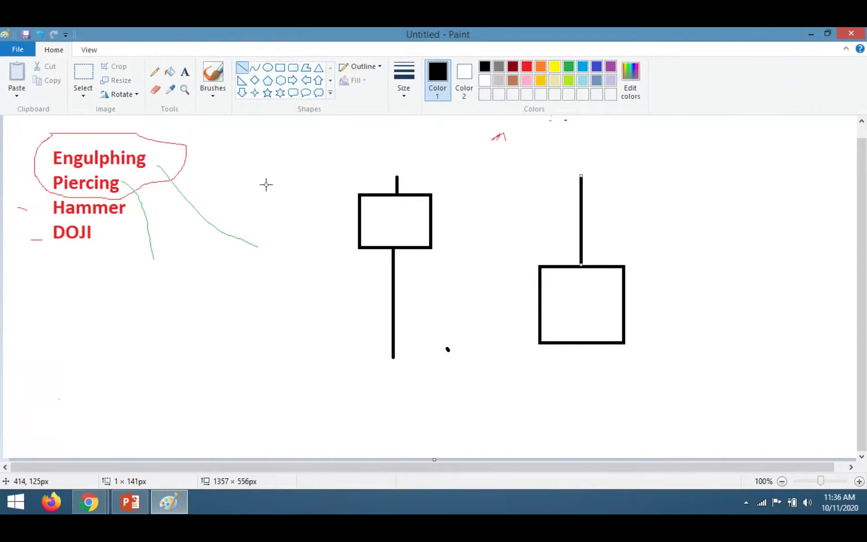
pyautogui.moveTo(584, 344); pyautogui.dragTo(584, 361)
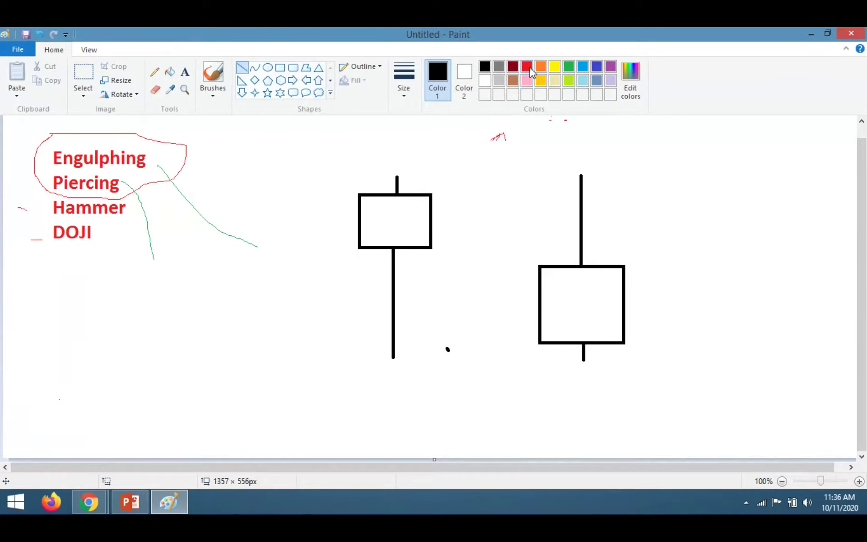
# Step: Fill the hammer's body with red and the inverted hammer's body with green
pyautogui.click(527, 66)
pyautogui.click(170, 72)
pyautogui.click(389, 227)
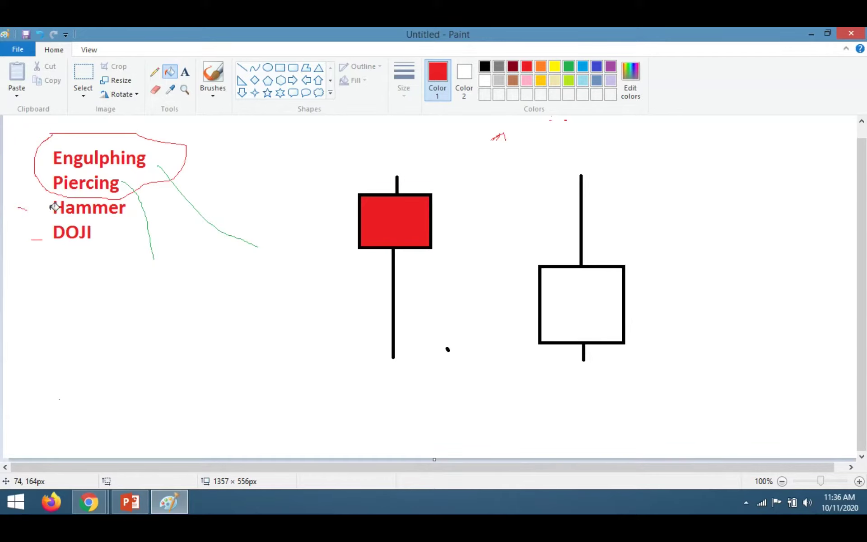
pyautogui.click(567, 66)
pyautogui.click(600, 291)
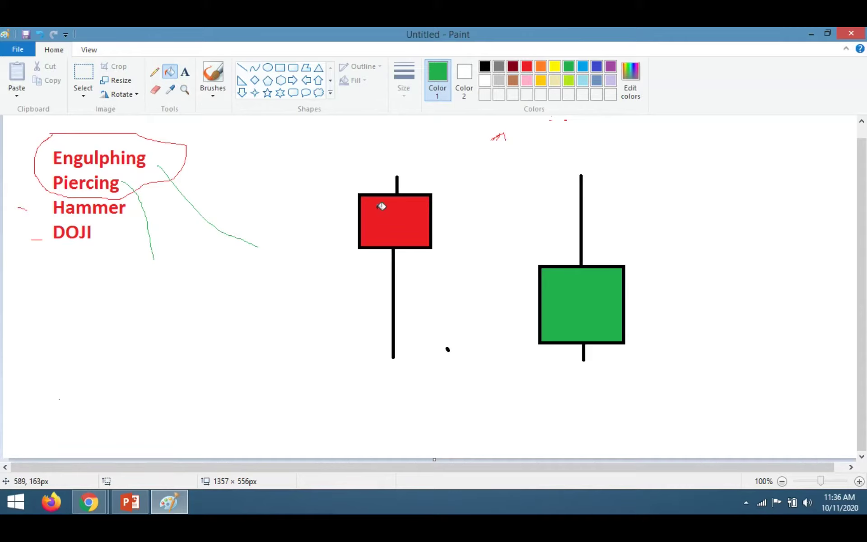
# Step: Pencil green dimension marks beside the red hammer, labelling the body height x and the lower wick 2x
pyautogui.click(155, 72)
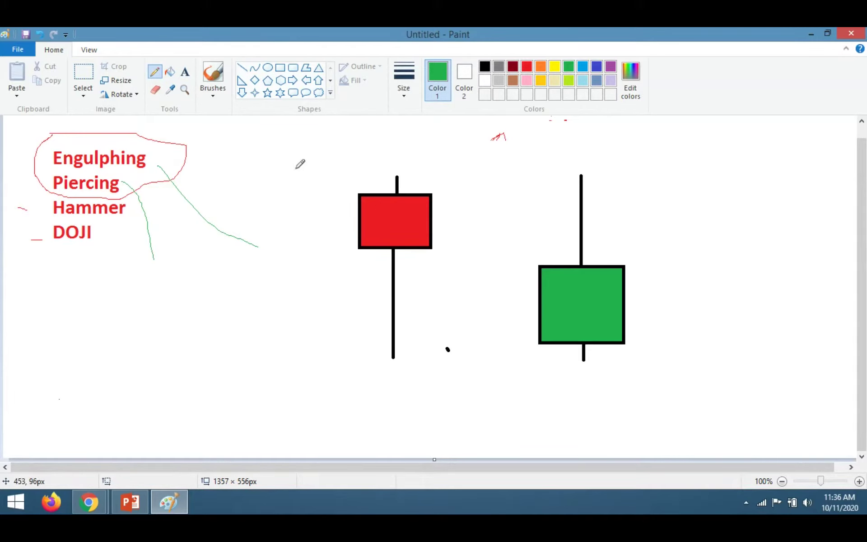
pyautogui.moveTo(347, 196); pyautogui.dragTo(338, 196)
pyautogui.moveTo(362, 244); pyautogui.dragTo(323, 248)
pyautogui.moveTo(334, 197); pyautogui.dragTo(339, 242)
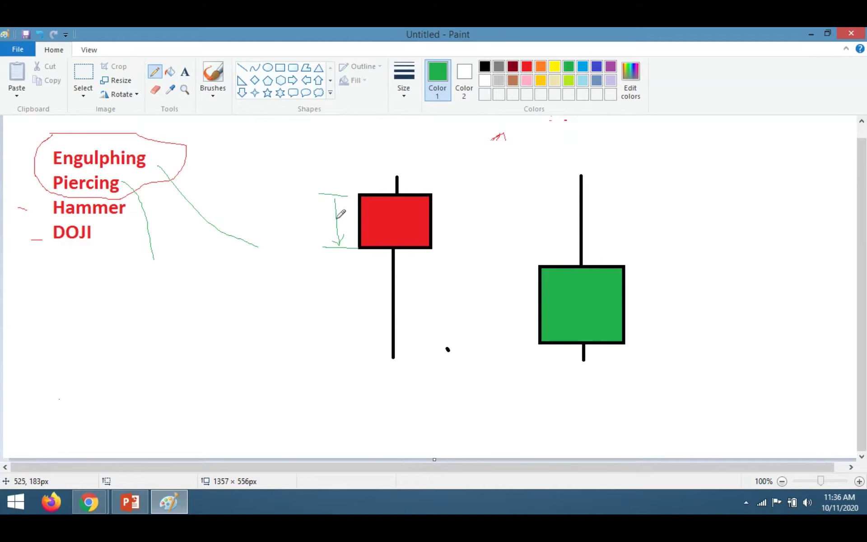
pyautogui.moveTo(311, 221); pyautogui.dragTo(337, 223)
pyautogui.moveTo(389, 362); pyautogui.dragTo(320, 355)
pyautogui.moveTo(294, 305)
pyautogui.mouseDown()
pyautogui.moveTo(310, 283)
pyautogui.moveTo(326, 319)
pyautogui.moveTo(334, 289)
pyautogui.moveTo(337, 306)
pyautogui.moveTo(353, 300)
pyautogui.mouseUp()
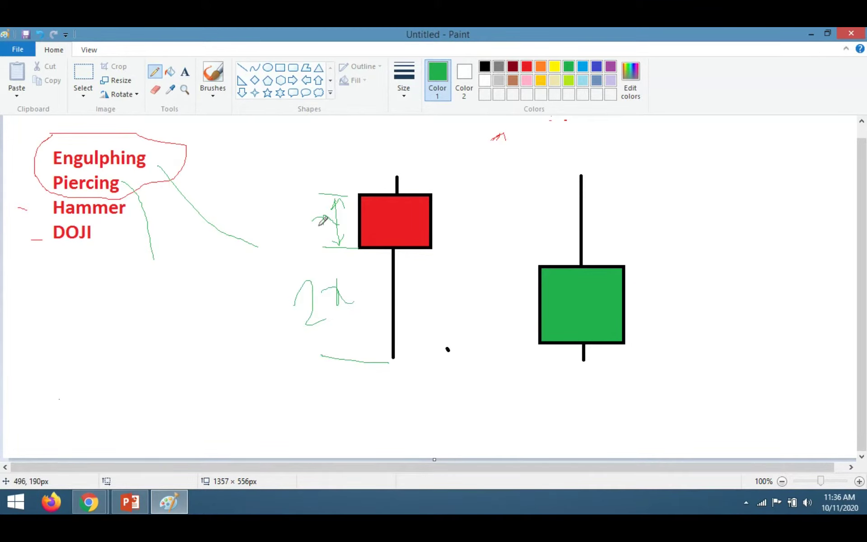